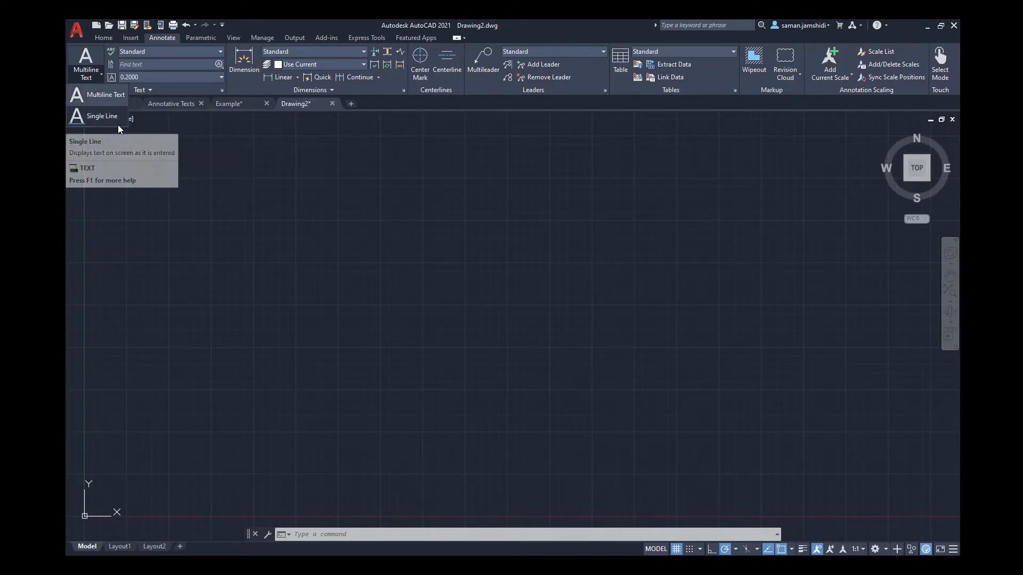
Create a multiline text block in the empty drawing reading "This is a test." followed by the Lorem ipsum paragraphs.
{"action": "left_click", "coordinate": [97, 96]}
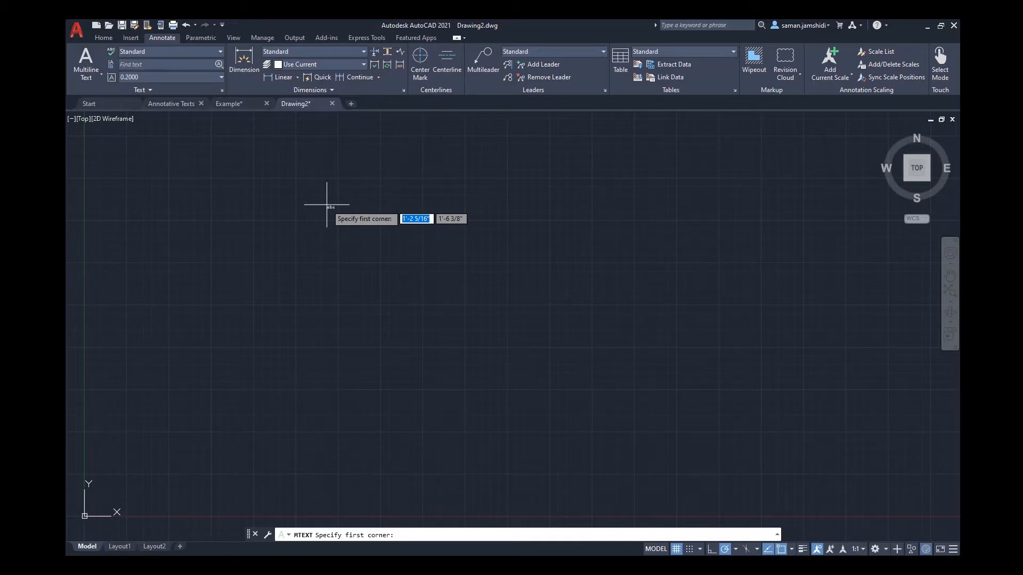
{"action": "left_click", "coordinate": [326, 204]}
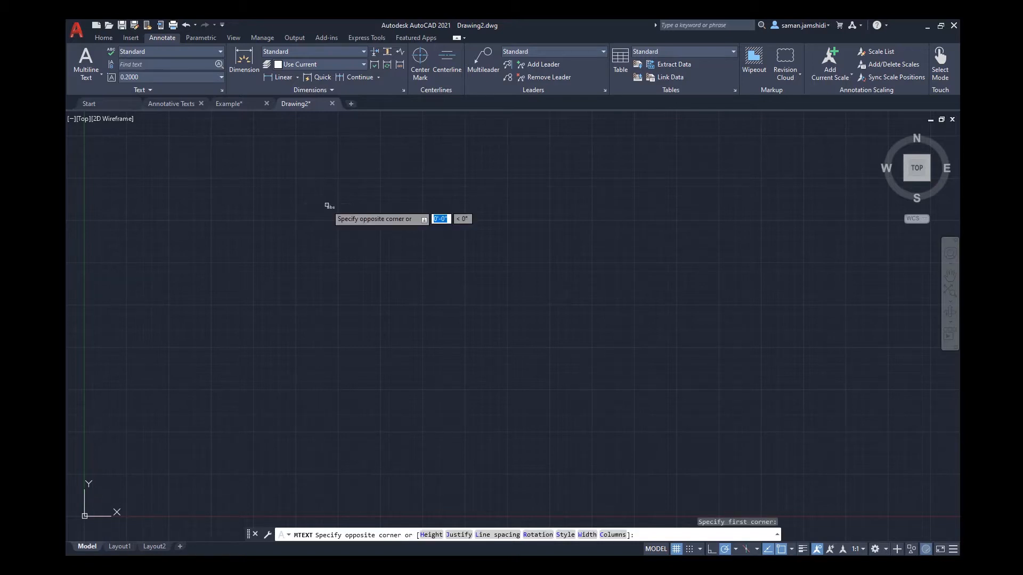
{"action": "left_click", "coordinate": [418, 311]}
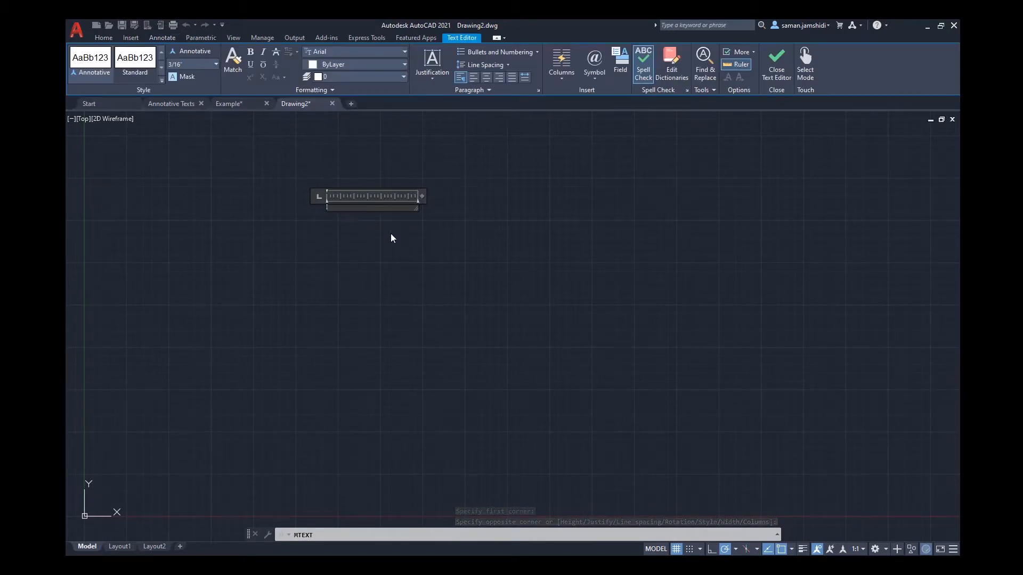
{"action": "type", "text": "This is"}
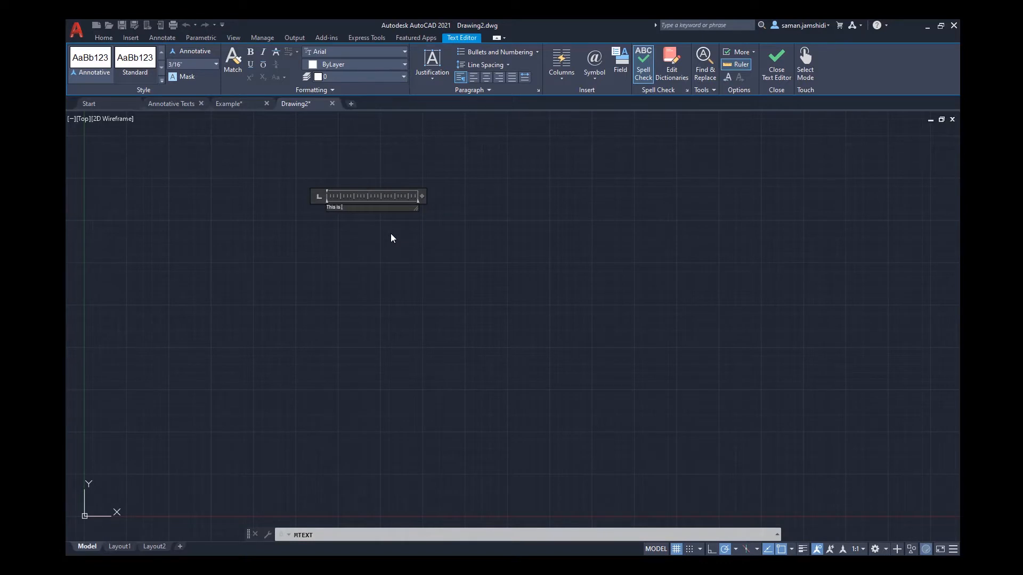
{"action": "type", "text": " a test"}
{"action": "type", "text": "."}
{"action": "key", "text": "Return"}
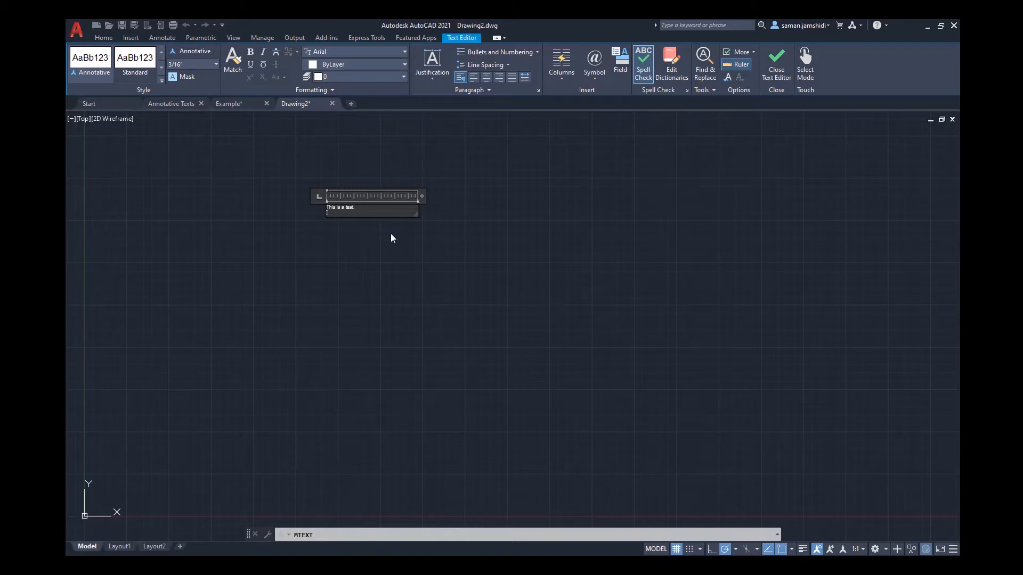
{"action": "type", "text": "Lorem ipsum dolor sit amet, consectetur adipiscing elit. Vestibulum dui leo, malesuada et sodales vitae, dignissim et lorem. Nam at orci sem. Duis dignissim feugiat placerat. Praesent efficitur eget quam ut pellentesque. Etiam eget pretium libero. Nullam finibus velit eget felis elementum consequat. Aenean libero erat, porta ac efficitur eu, ornare eu nunc. Curabitur convallis arcu nec purus ornare congue vitae in magna. Suspendisse egestas quam massa, vel feugiat ipsum bibendum ac. Maecenas tincidunt tincidunt scelerisque. Curabitur volutpat vehicula lorem sed scelerisque. Ut quis libero enim. Duis nec ex sodales, aliquet sapien id, malesuada sapien. Mauris et mi eu tortor varius placerat.  Nullam quis nulla sed orci ultricies tincidunt placerat ac ligula. Nunc auctor, nisl ut auctor egestas, diam neque mollis odio, et pretium purus urna vel nulla. Ut blandit nulla metus, a pulvinar felis volutpat ac. Praesent gravida tortor at nibh eleifend pellentesque ac sit amet tortor. Sed hendrerit ultricies nunc, id cursus purus interdum ut. Phasellus felis nibh, lobortis at tempus quis, suscipit id erat. Cras fermentum lacinia dignissim. Ut luctus gravida ornare. Suspendisse vitae ante justo. Vivamus est neque, ullamcorper vel lectus non, ultrices facilisis sem.  Curabitur tincidunt leo quis aliquet sagittis. Mauris dignissim sollicitudin eleifend. Quisque varius finibus leo quis bibendum. Suspendisse interdum magna id ante sagittis, quis sagittis purus gravida. Ut mattis turpis vitae lorem blandit volutpat. Morbi et congue orci, et sagittis neque. Aliquam ornare in tellus sed dictum. Curabitur ultricies volutpat dictum."}
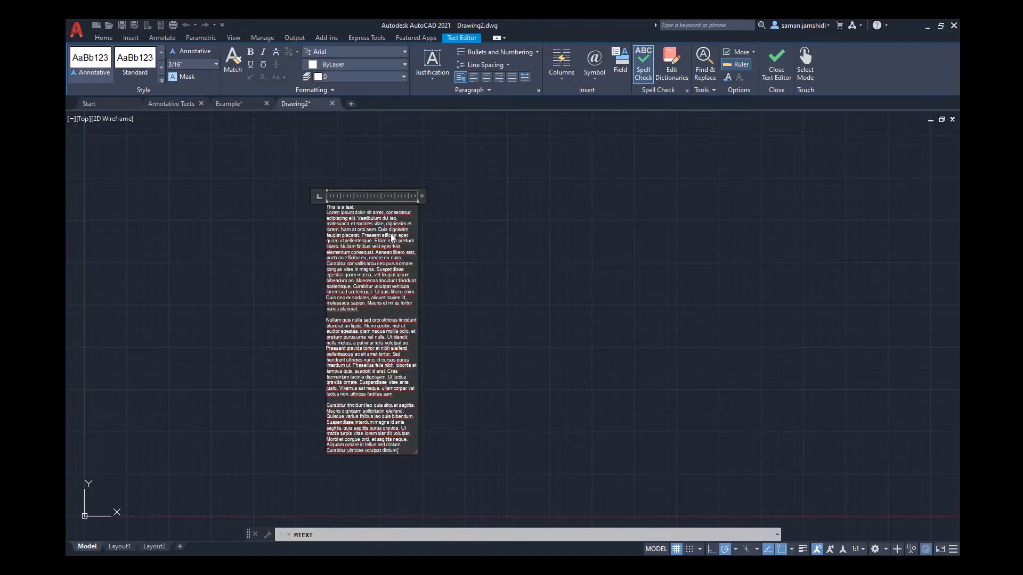
{"action": "left_click", "coordinate": [466, 238]}
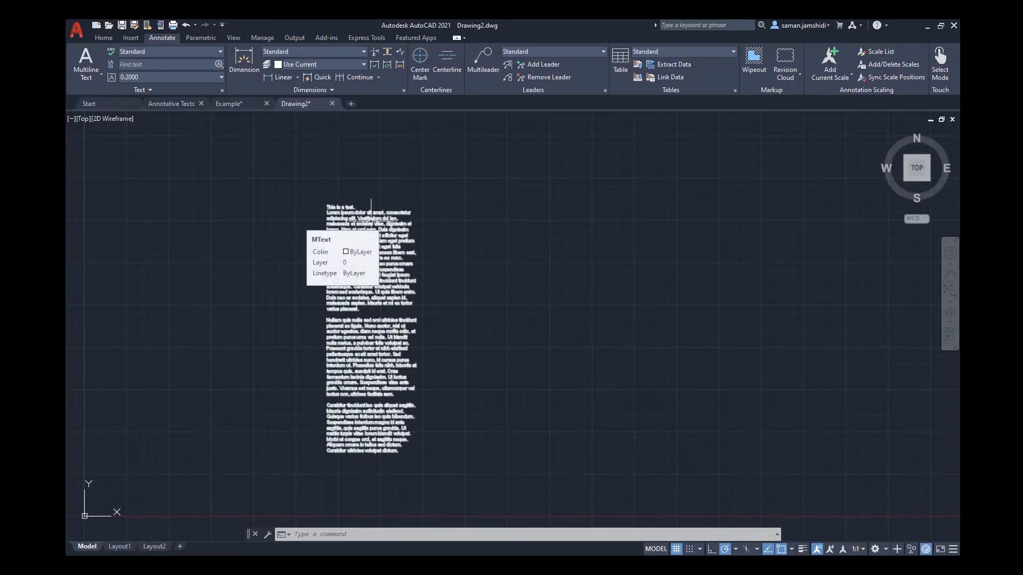
Create a second multiline text block beside the first, filled with the copied Lorem ipsum paragraphs.
{"action": "type", "text": "mtext"}
{"action": "key", "text": "Return"}
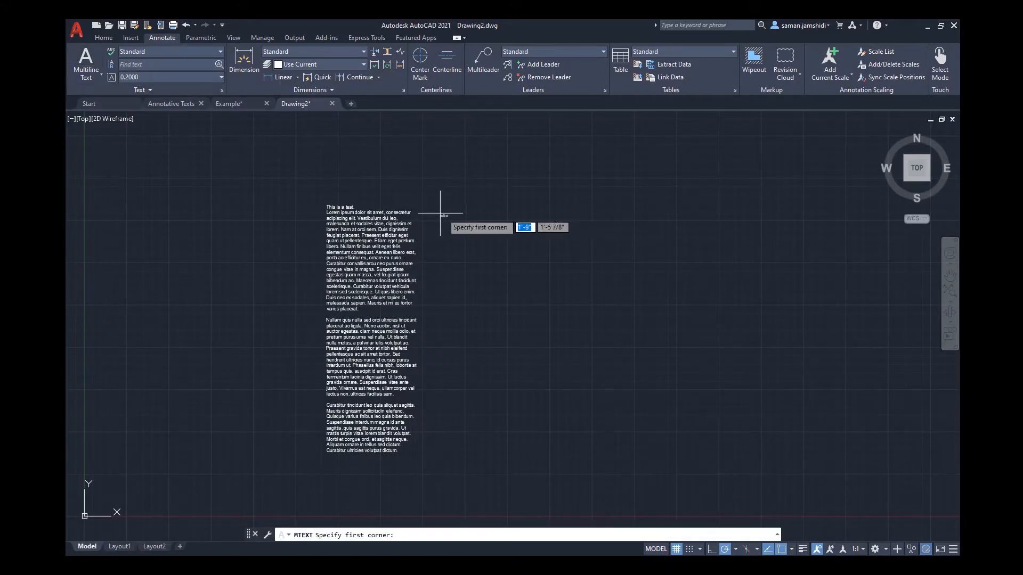
{"action": "left_click", "coordinate": [463, 209]}
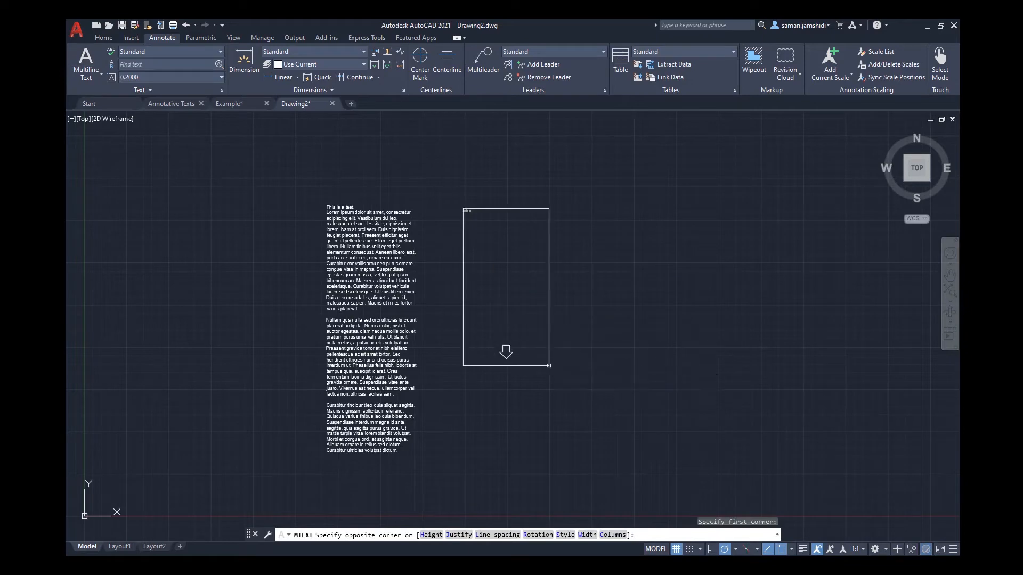
{"action": "left_click", "coordinate": [548, 366]}
{"action": "key", "text": "ctrl+v"}
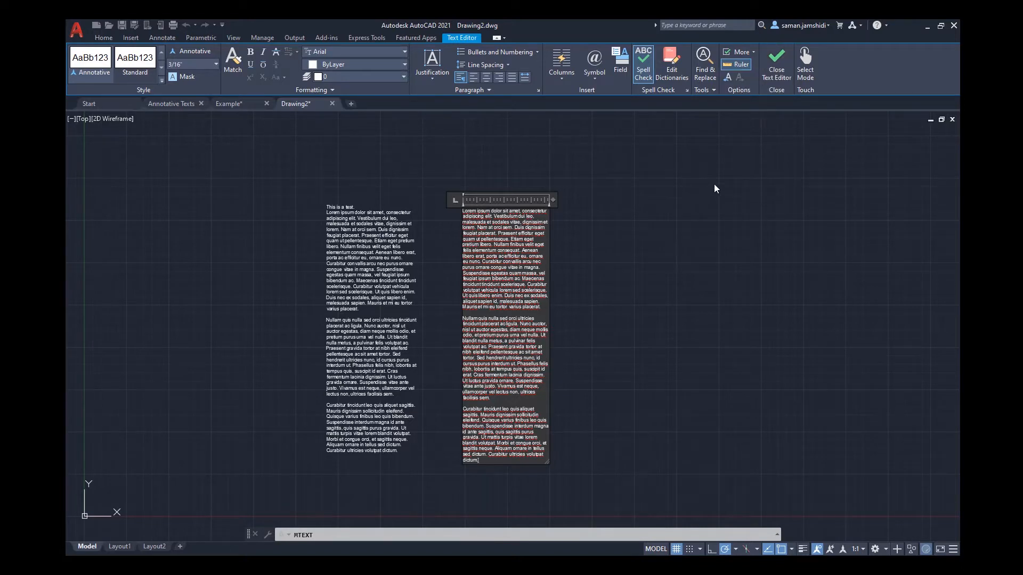
{"action": "left_click", "coordinate": [775, 72]}
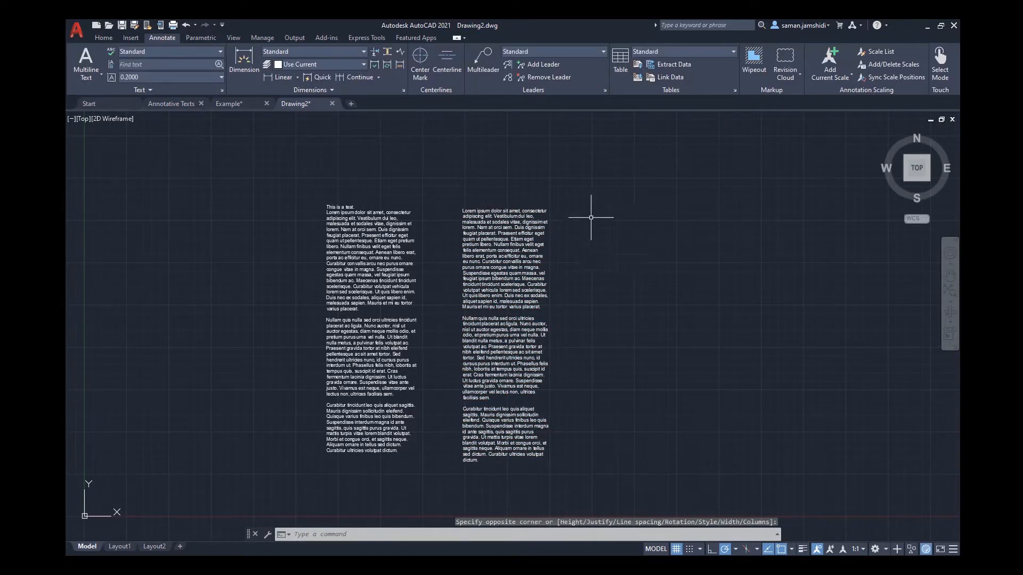
Delete the second multiline text block, keeping only the one that starts with "This is a test.".
{"action": "left_click", "coordinate": [578, 166]}
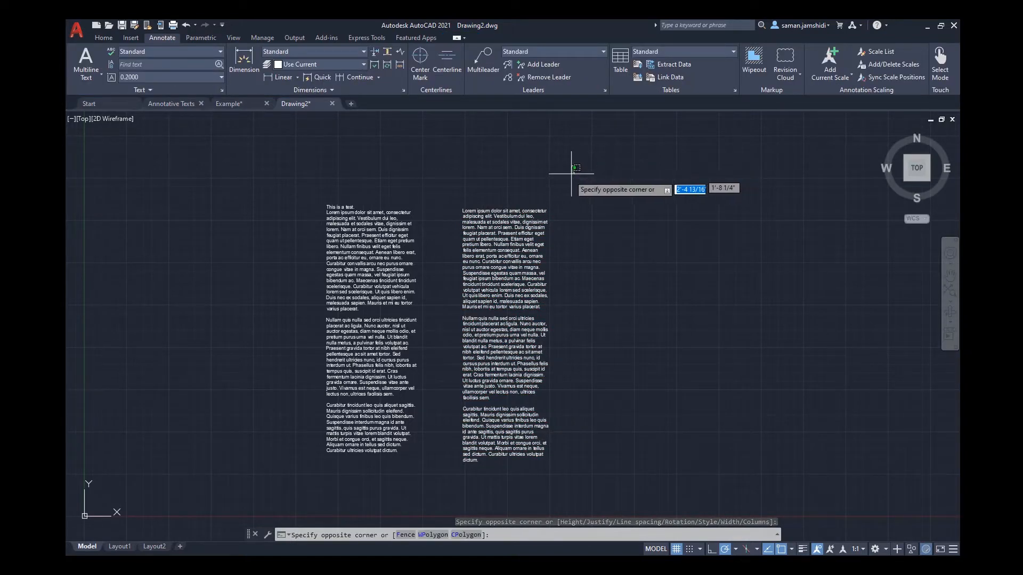
{"action": "left_click", "coordinate": [502, 248]}
{"action": "key", "text": "Delete"}
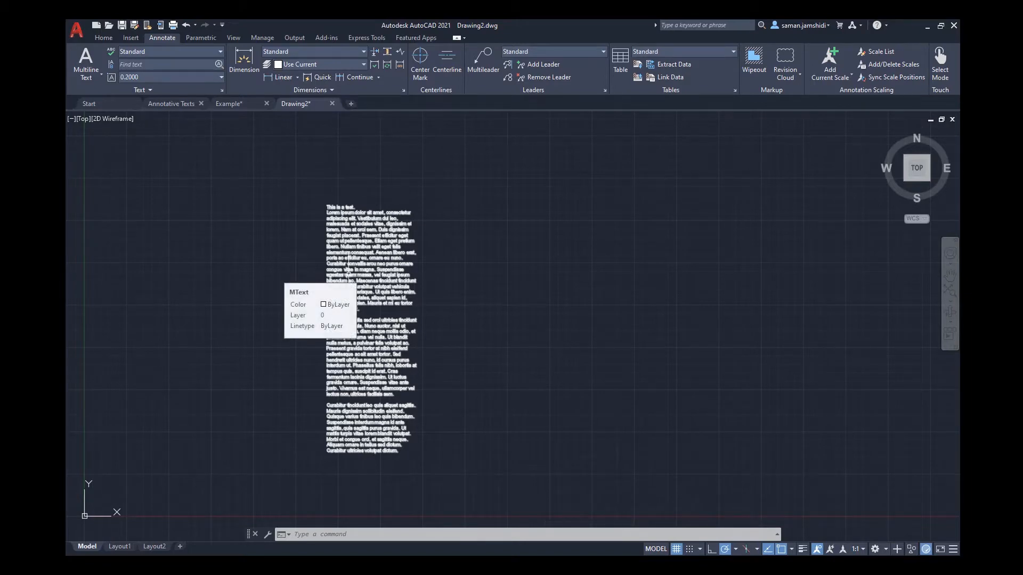
Open the remaining multiline text for editing and make its first line, "This is a test.", bold.
{"action": "left_click", "coordinate": [347, 269]}
{"action": "double_click", "coordinate": [348, 269]}
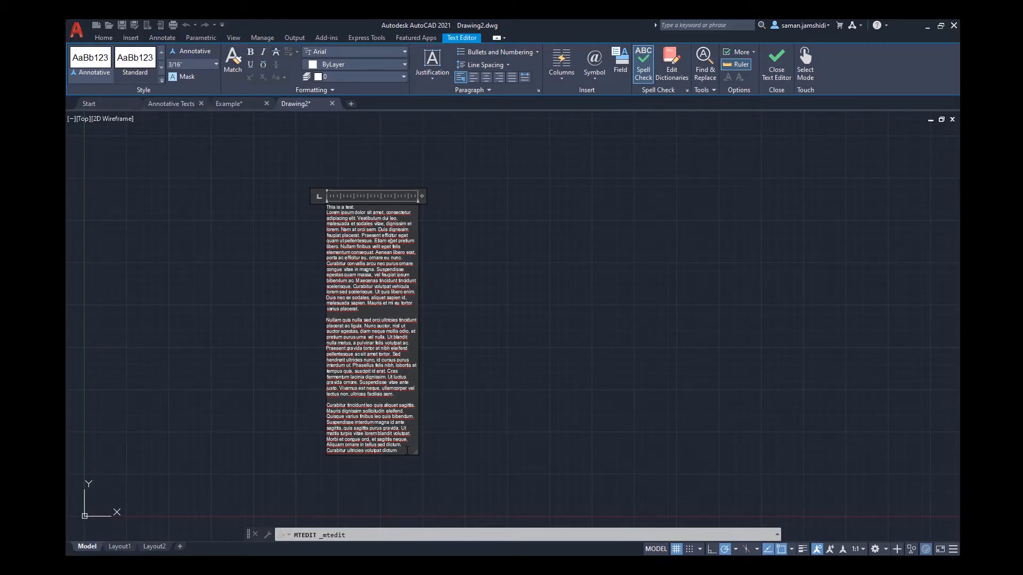
{"action": "left_click_drag", "start_coordinate": [397, 450], "coordinate": [294, 179]}
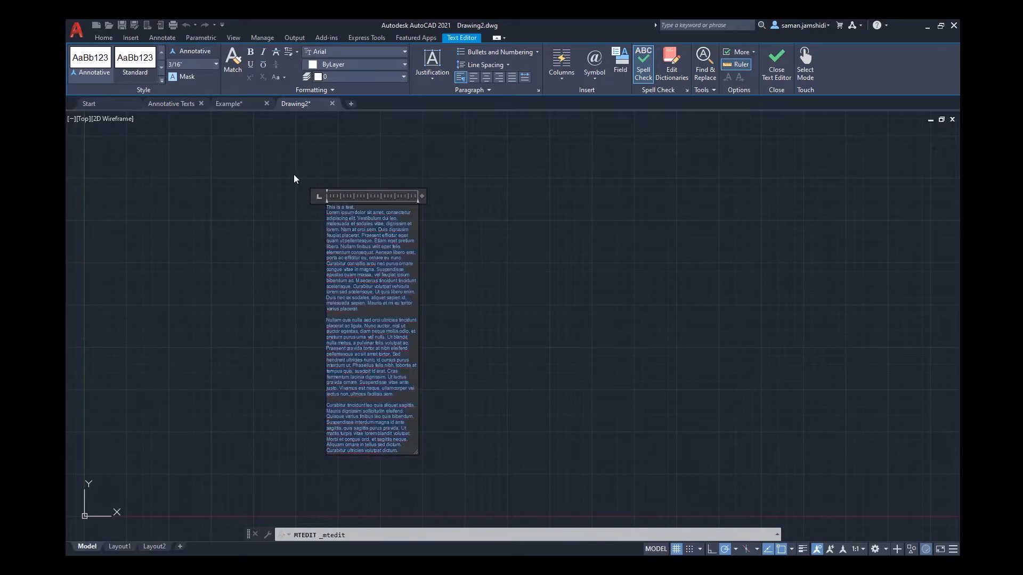
{"action": "left_click", "coordinate": [347, 241]}
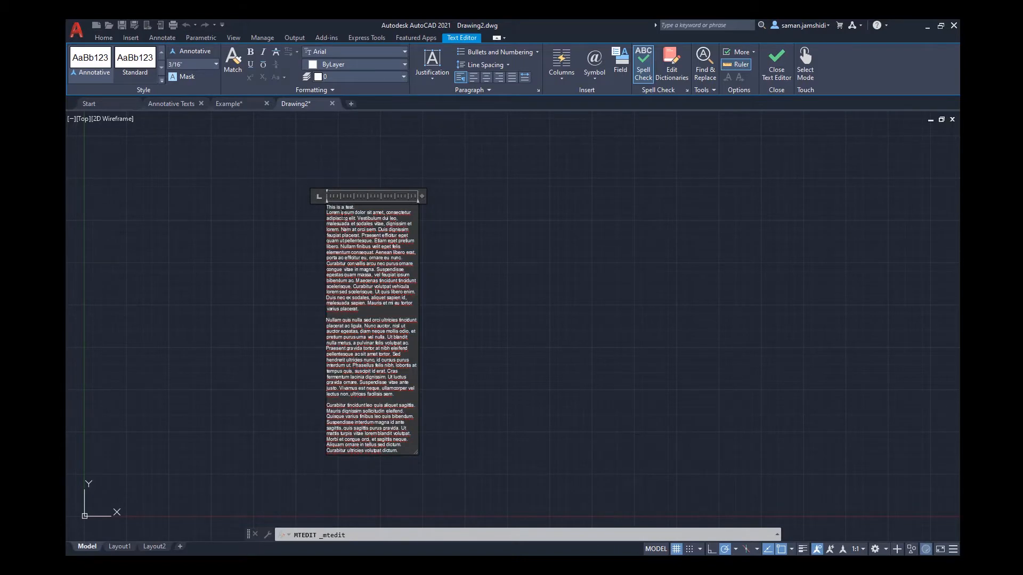
{"action": "double_click", "coordinate": [330, 207]}
{"action": "scroll", "coordinate": [330, 209], "scroll_direction": "up", "scroll_amount": 6}
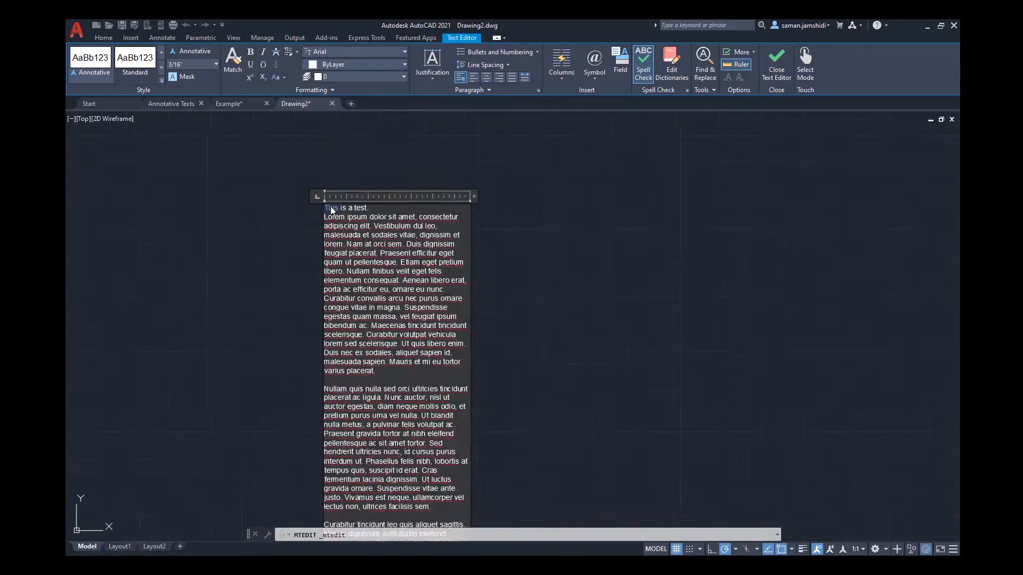
{"action": "triple_click", "coordinate": [334, 203]}
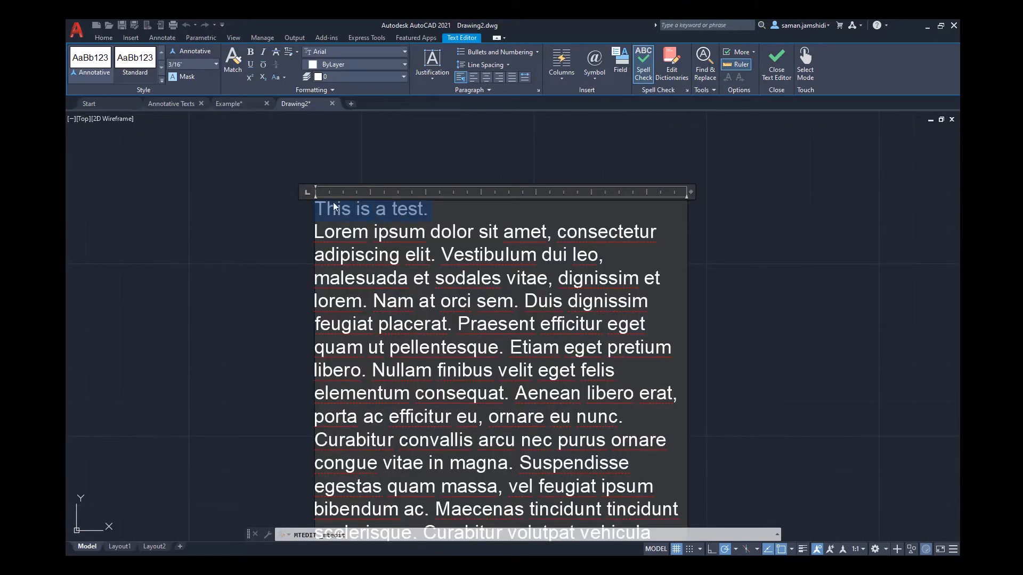
{"action": "left_click", "coordinate": [251, 52]}
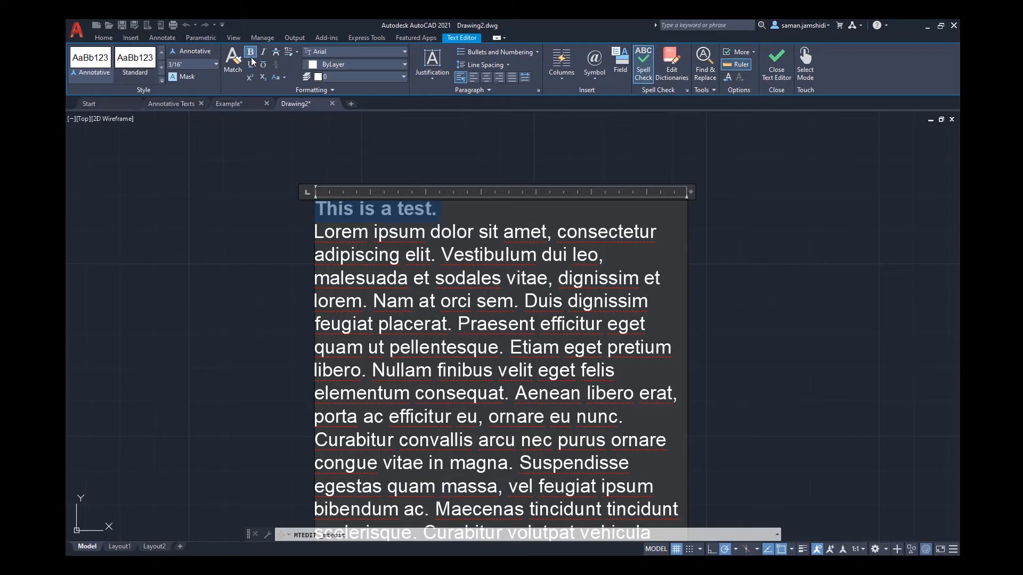
{"action": "left_click", "coordinate": [394, 229]}
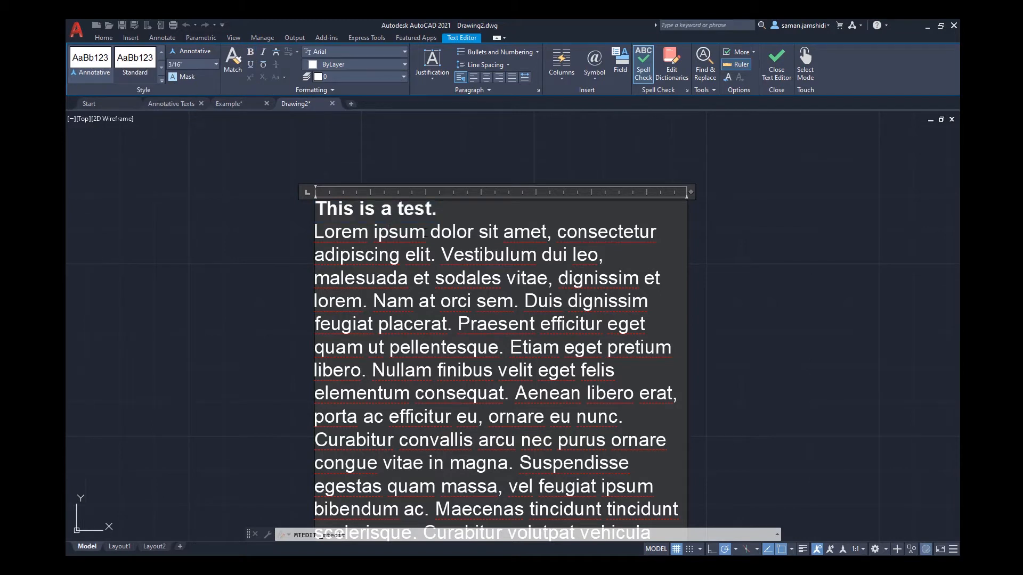
Italicize the words "Lorem ipsum" at the start of the first paragraph.
{"action": "left_click_drag", "start_coordinate": [388, 232], "coordinate": [312, 233]}
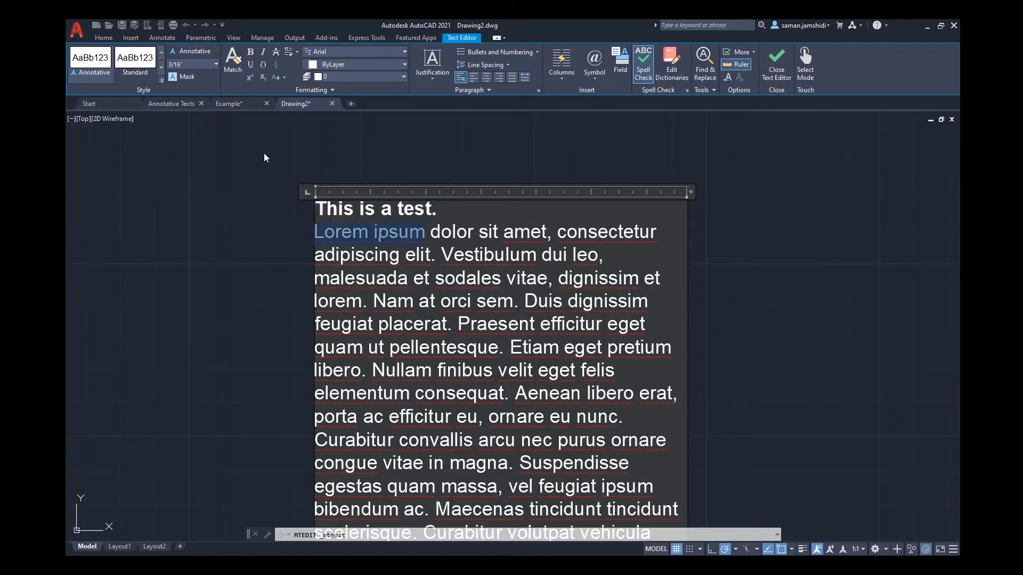
{"action": "left_click", "coordinate": [263, 54]}
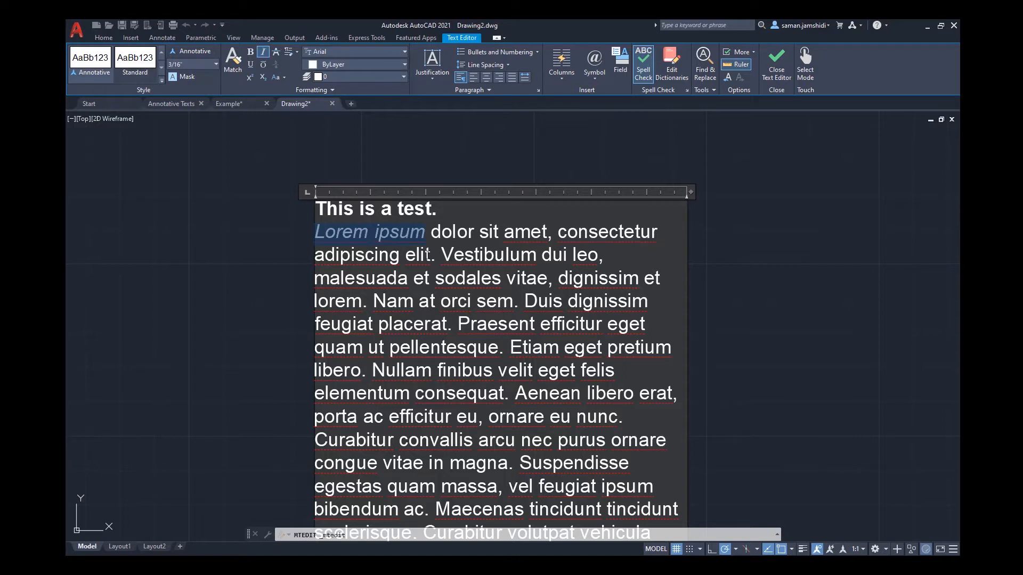
{"action": "left_click", "coordinate": [429, 254]}
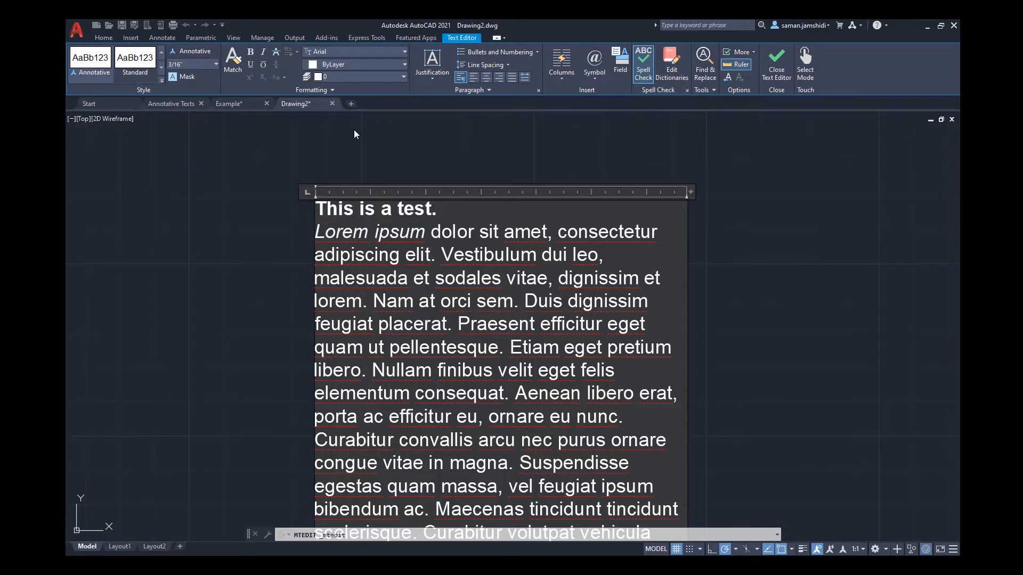
Apply Justify alignment to the entire multiline text and finish editing it.
{"action": "triple_click", "coordinate": [464, 240]}
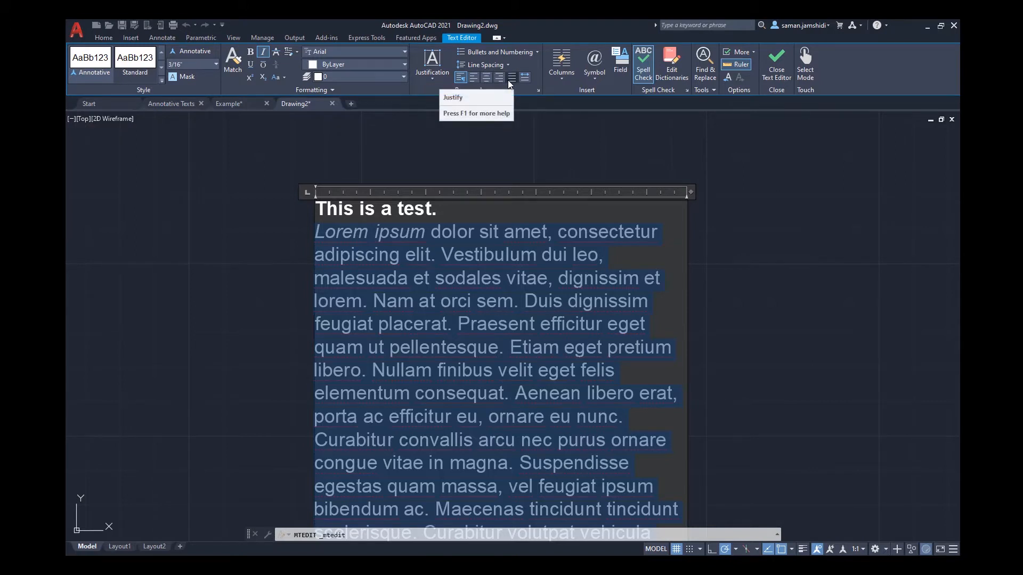
{"action": "left_click", "coordinate": [471, 222]}
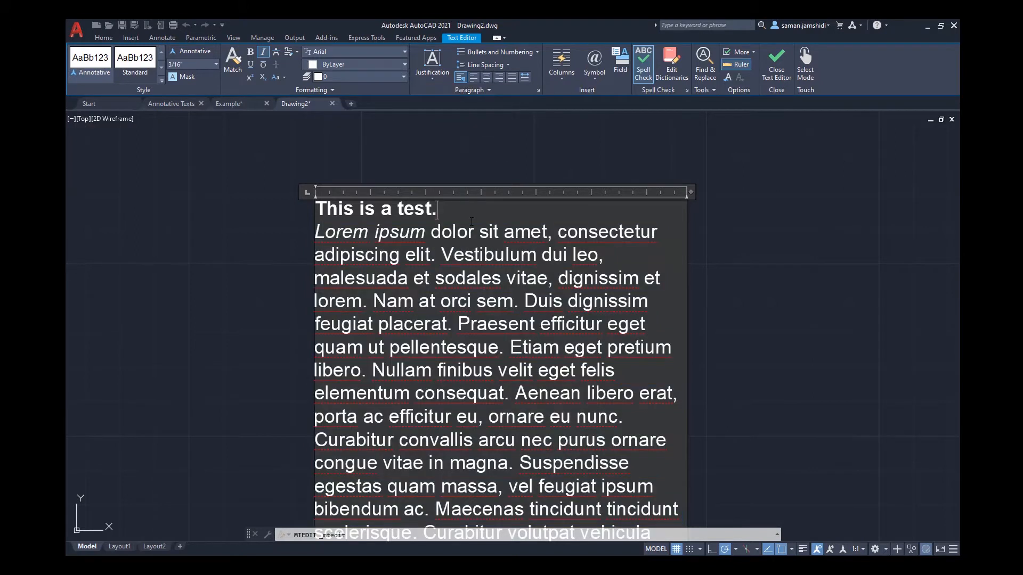
{"action": "key", "text": "ctrl+a"}
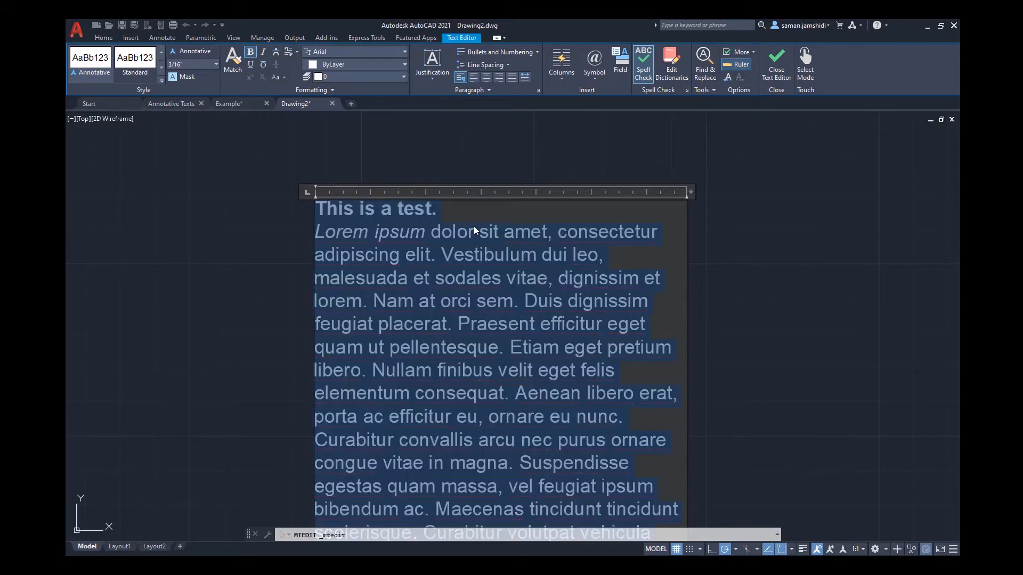
{"action": "scroll", "coordinate": [592, 264], "scroll_direction": "down", "scroll_amount": 8}
{"action": "scroll", "coordinate": [601, 368], "scroll_direction": "up", "scroll_amount": 4}
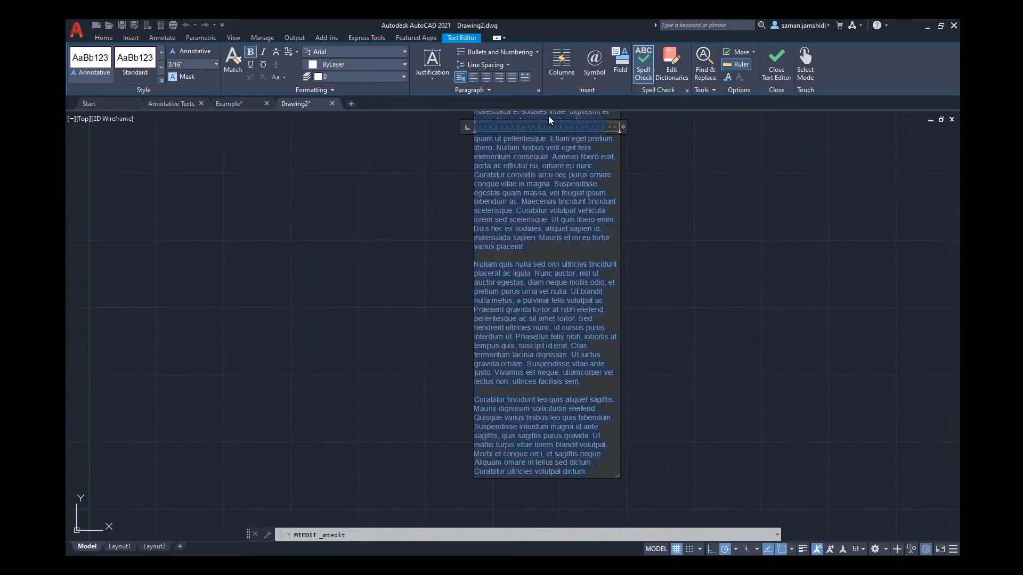
{"action": "scroll", "coordinate": [548, 116], "scroll_direction": "up", "scroll_amount": 2}
{"action": "left_click", "coordinate": [511, 78]}
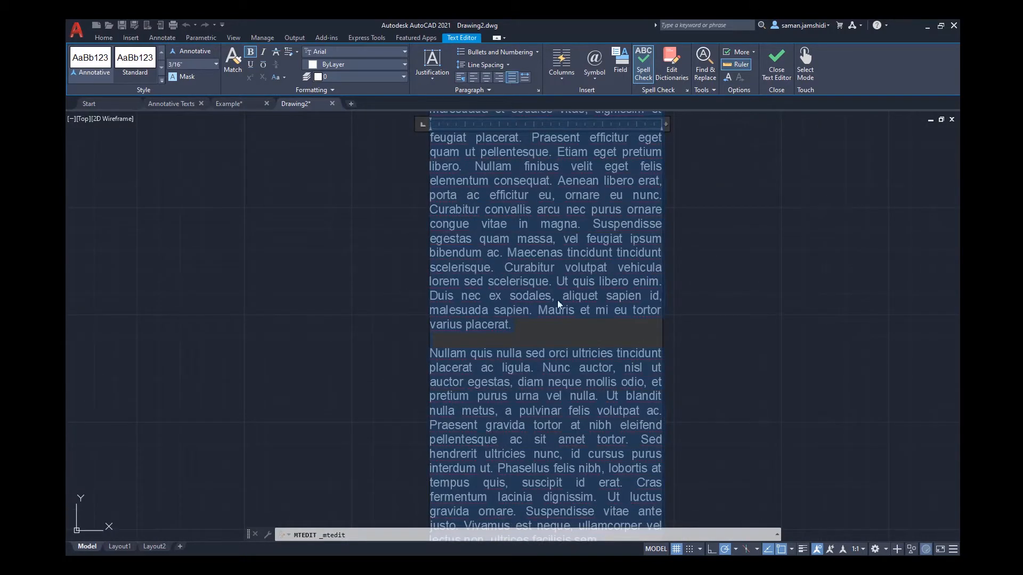
{"action": "scroll", "coordinate": [704, 298], "scroll_direction": "up", "scroll_amount": 2}
{"action": "middle_click_drag", "start_coordinate": [704, 299], "coordinate": [713, 399]}
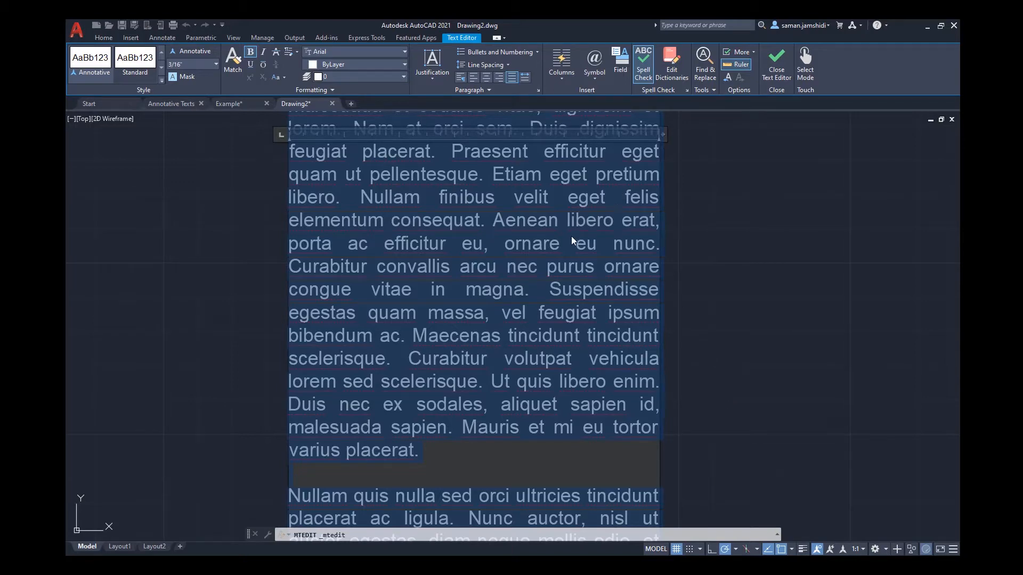
{"action": "left_click", "coordinate": [775, 77]}
{"action": "scroll", "coordinate": [708, 193], "scroll_direction": "down", "scroll_amount": 4}
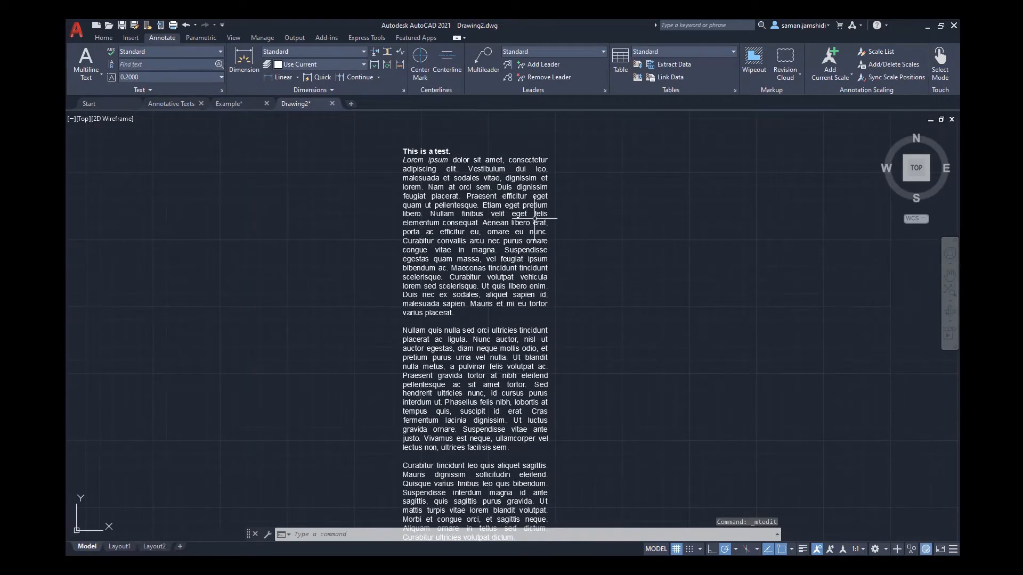
Reopen the multiline text for editing and format all of its paragraphs as a numbered list.
{"action": "left_click", "coordinate": [542, 226]}
{"action": "double_click", "coordinate": [521, 209]}
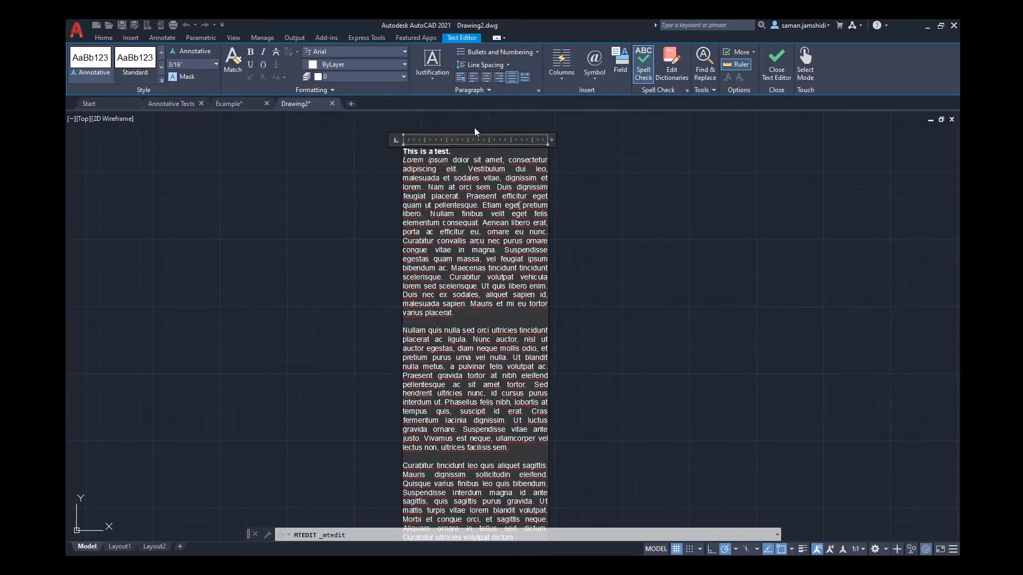
{"action": "key", "text": "ctrl+a"}
{"action": "left_click", "coordinate": [464, 52]}
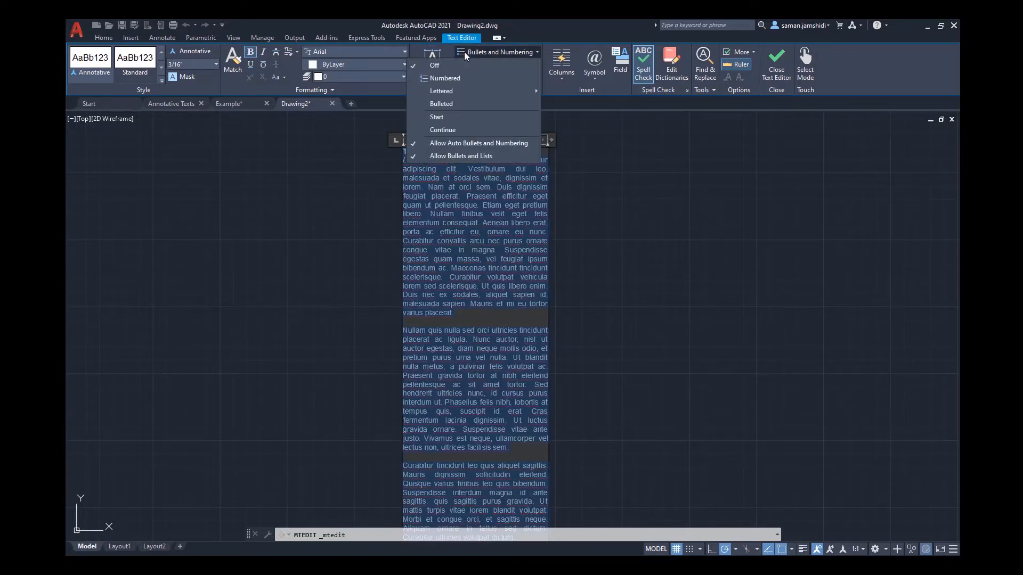
{"action": "left_click", "coordinate": [450, 80]}
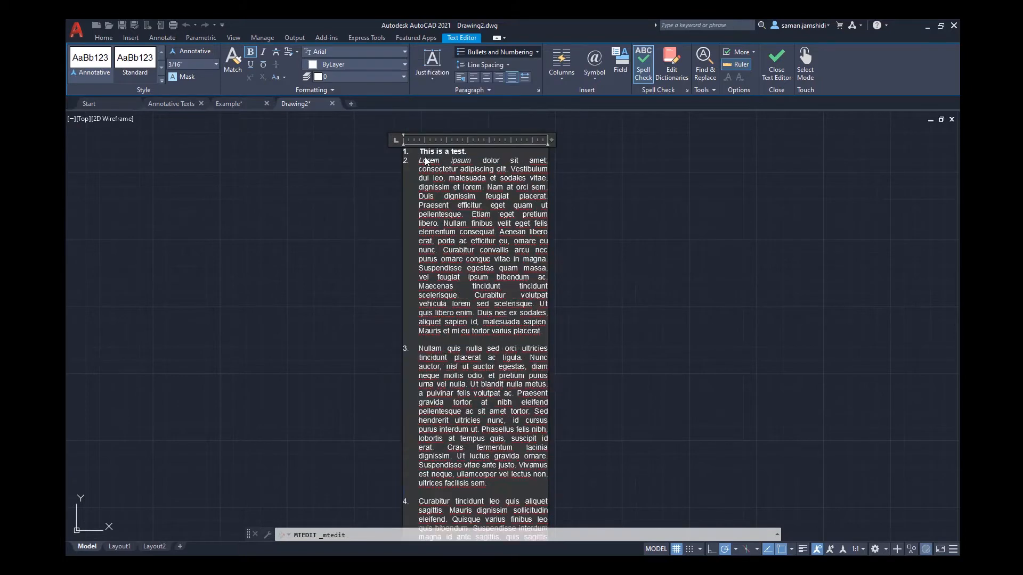
Change the list format of all the paragraphs to Bulleted.
{"action": "left_click", "coordinate": [492, 53]}
{"action": "left_click", "coordinate": [464, 104]}
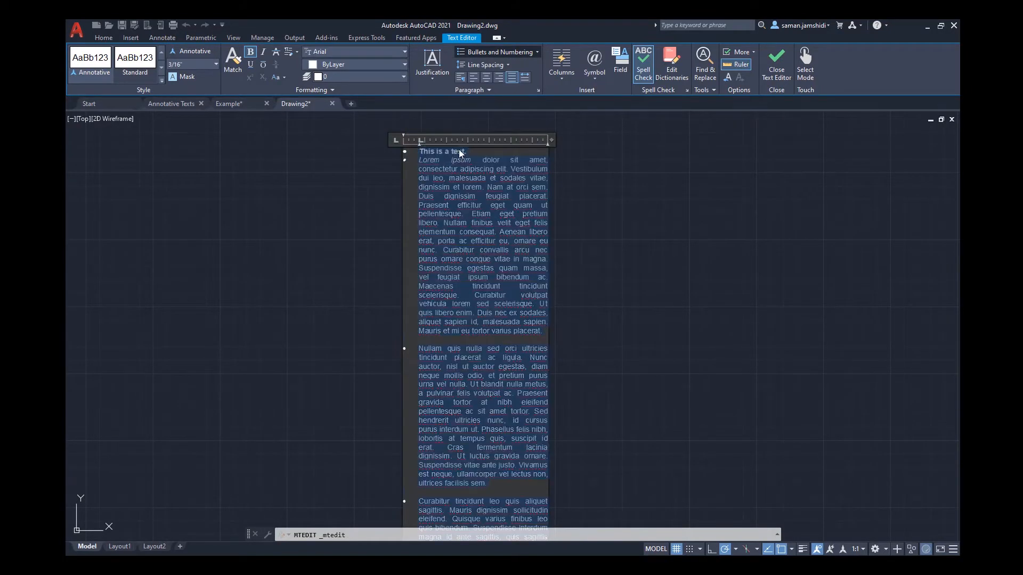
{"action": "left_click", "coordinate": [448, 158]}
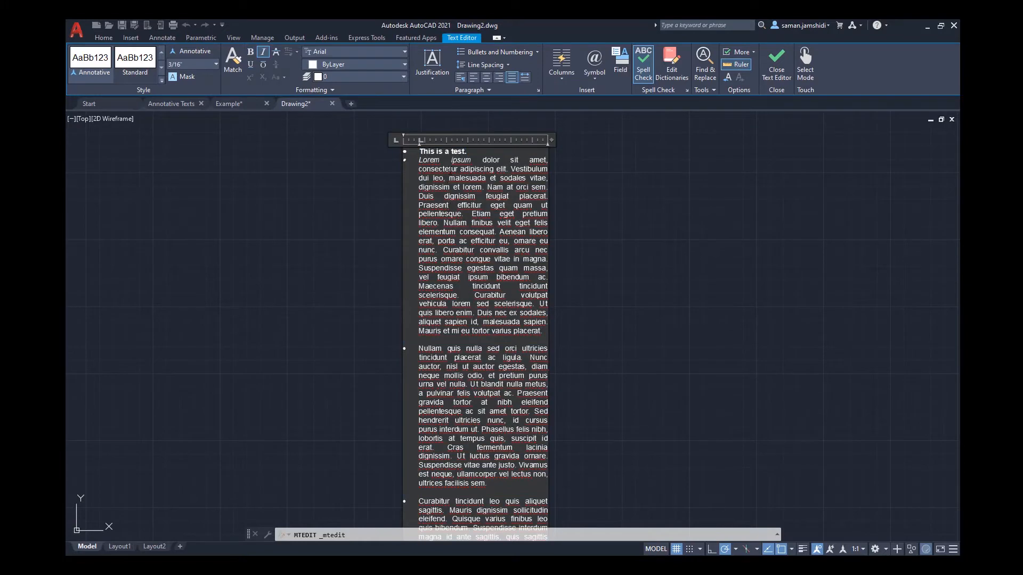
{"action": "triple_click", "coordinate": [449, 170]}
{"action": "key", "text": "ctrl+a"}
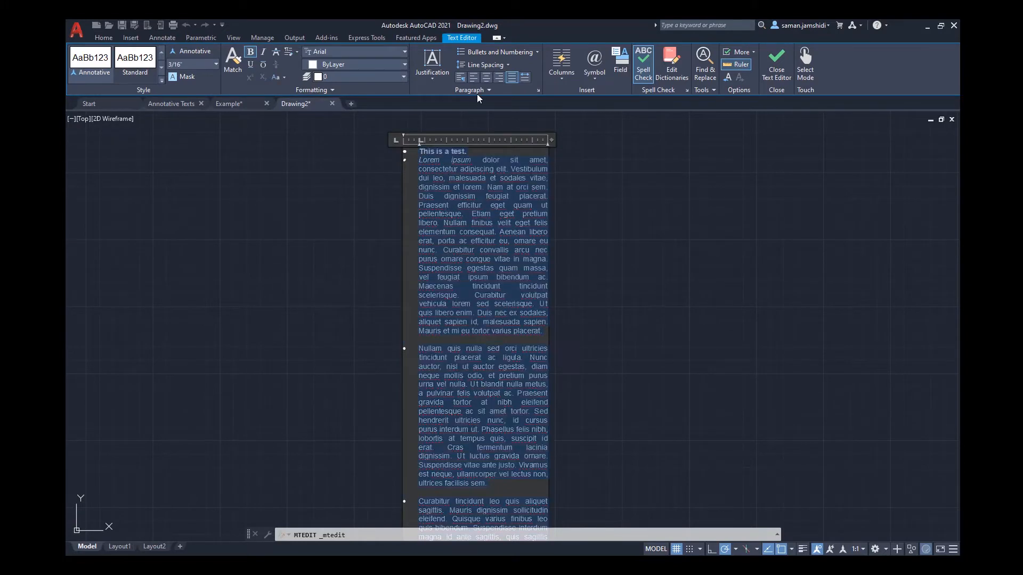
{"action": "left_click", "coordinate": [498, 52]}
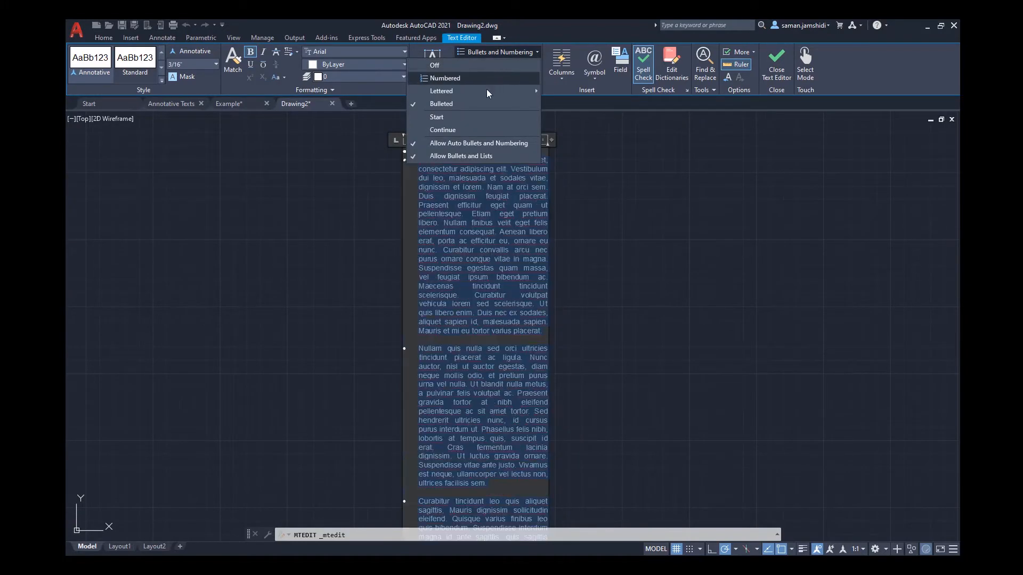
{"action": "mouse_move", "coordinate": [483, 92]}
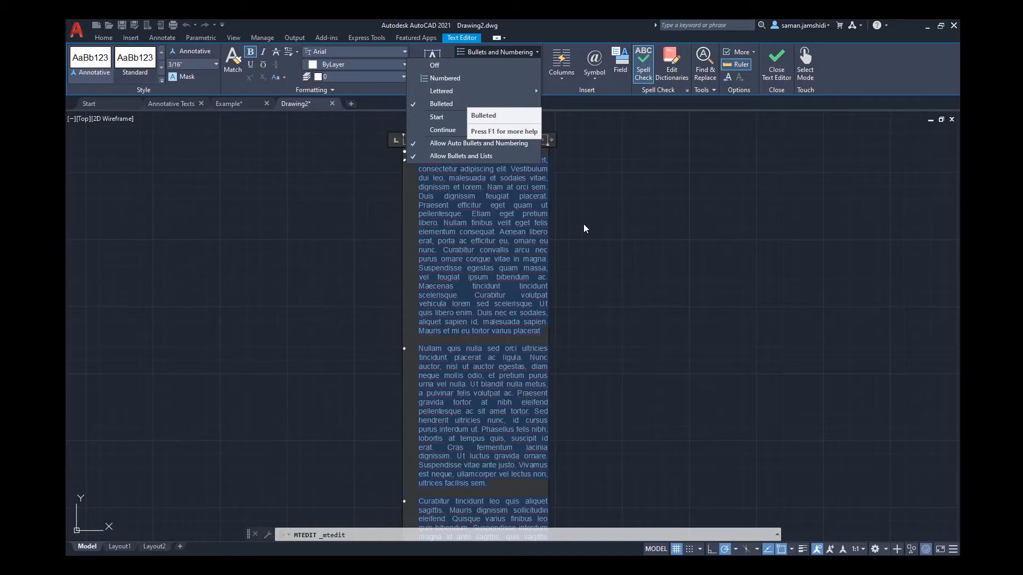
{"action": "left_click", "coordinate": [555, 27]}
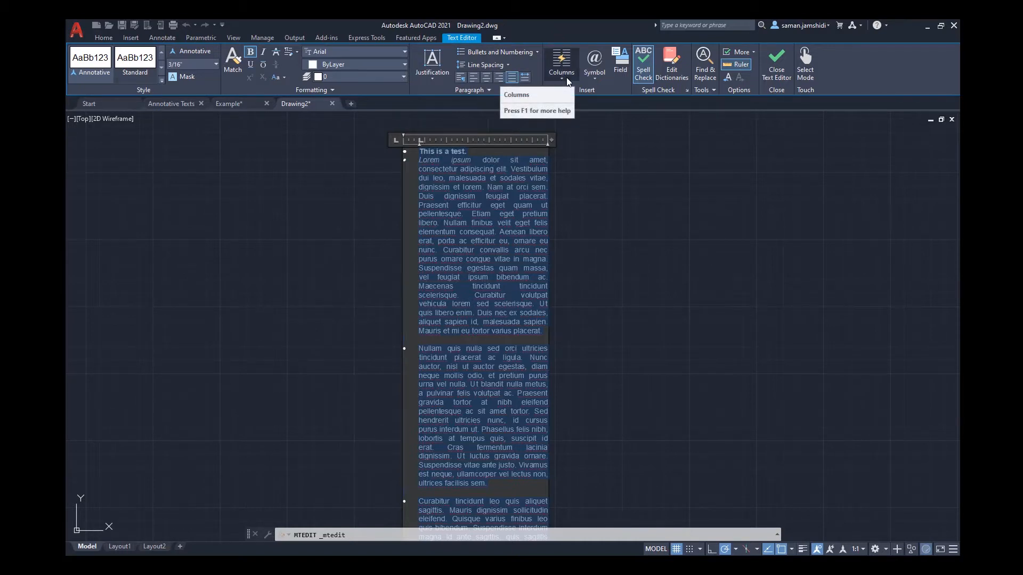
Split the multiline text into 2 static columns, shorten the columns so the text fills both, and finish editing.
{"action": "scroll", "coordinate": [471, 245], "scroll_direction": "down", "scroll_amount": 2}
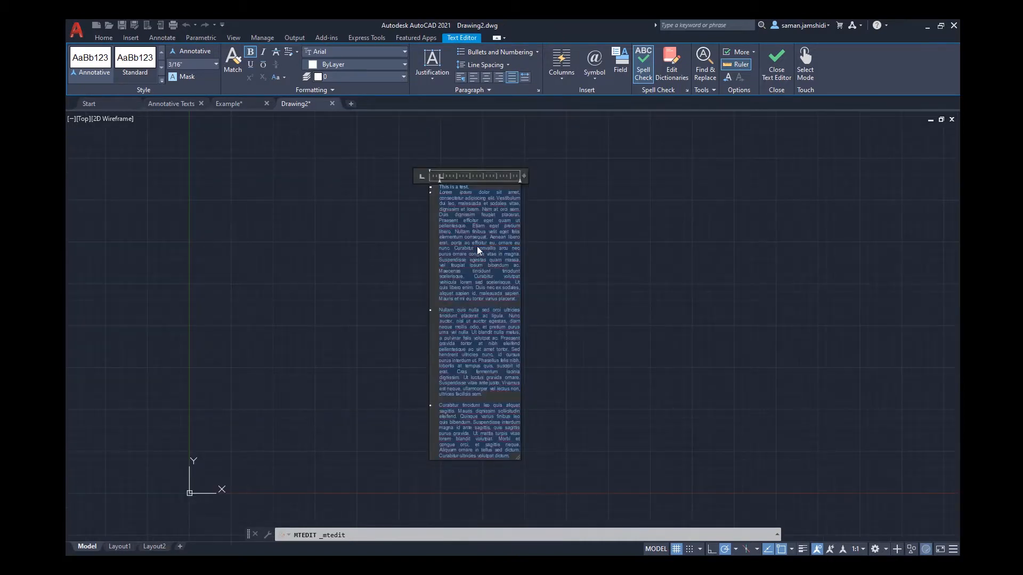
{"action": "left_click", "coordinate": [564, 69]}
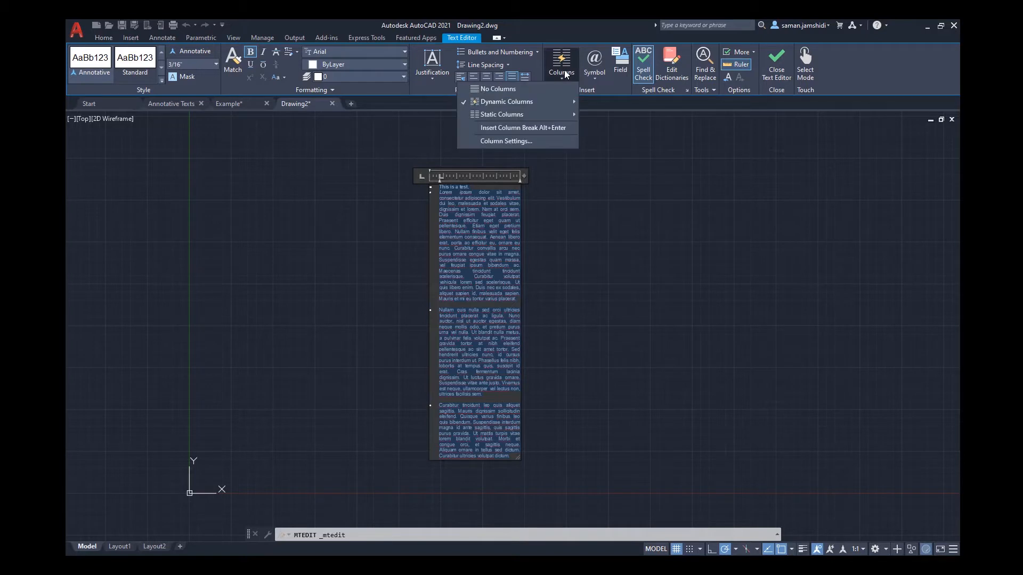
{"action": "mouse_move", "coordinate": [554, 116]}
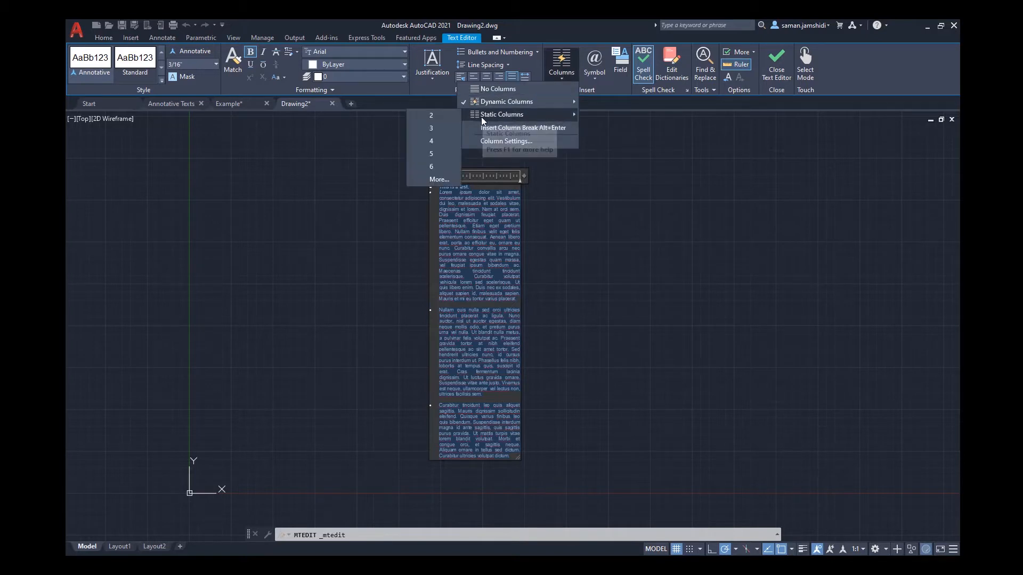
{"action": "left_click", "coordinate": [436, 116]}
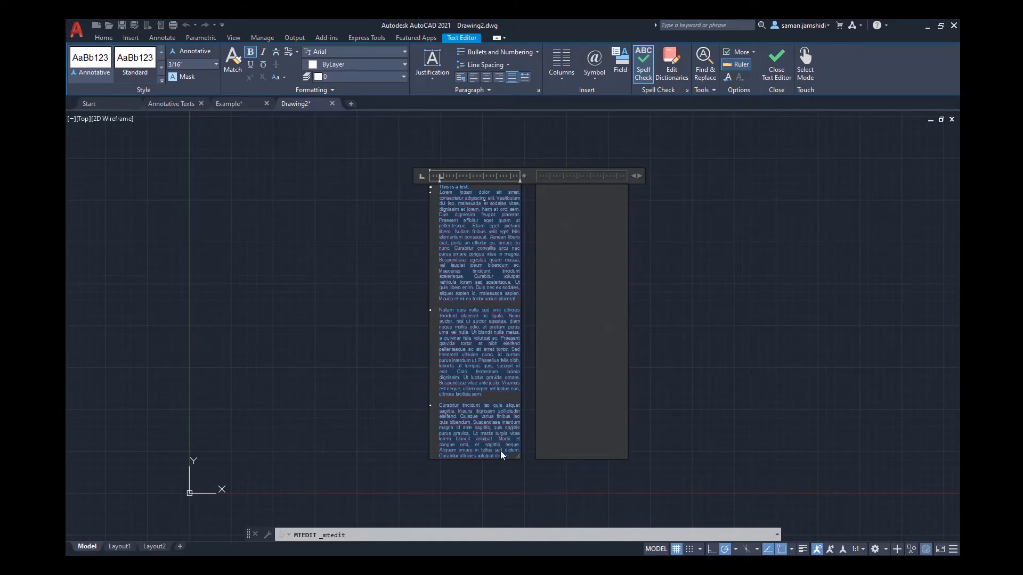
{"action": "left_click_drag", "start_coordinate": [517, 457], "coordinate": [525, 315]}
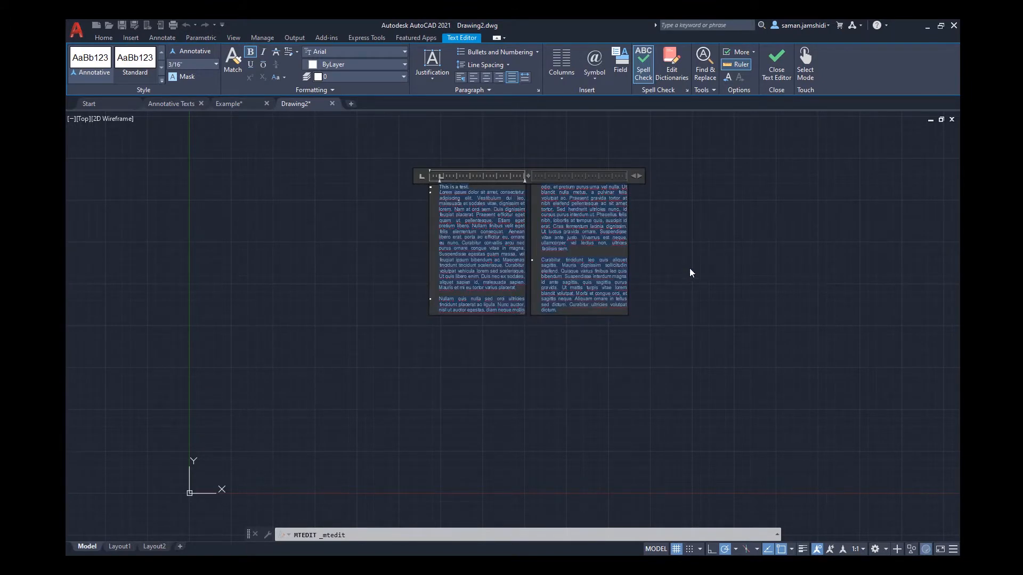
{"action": "left_click", "coordinate": [687, 268]}
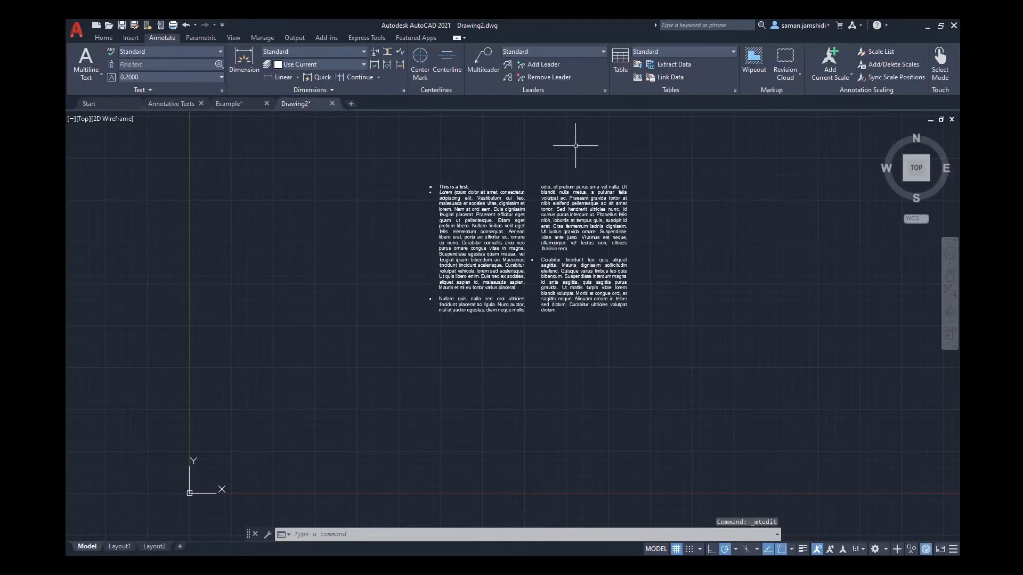
Reopen the two-column text, narrow its columns and overall width, and lengthen the columns until all the text fits inside, ending the edit.
{"action": "scroll", "coordinate": [589, 164], "scroll_direction": "up", "scroll_amount": 2}
{"action": "middle_click_drag", "start_coordinate": [595, 181], "coordinate": [582, 199]}
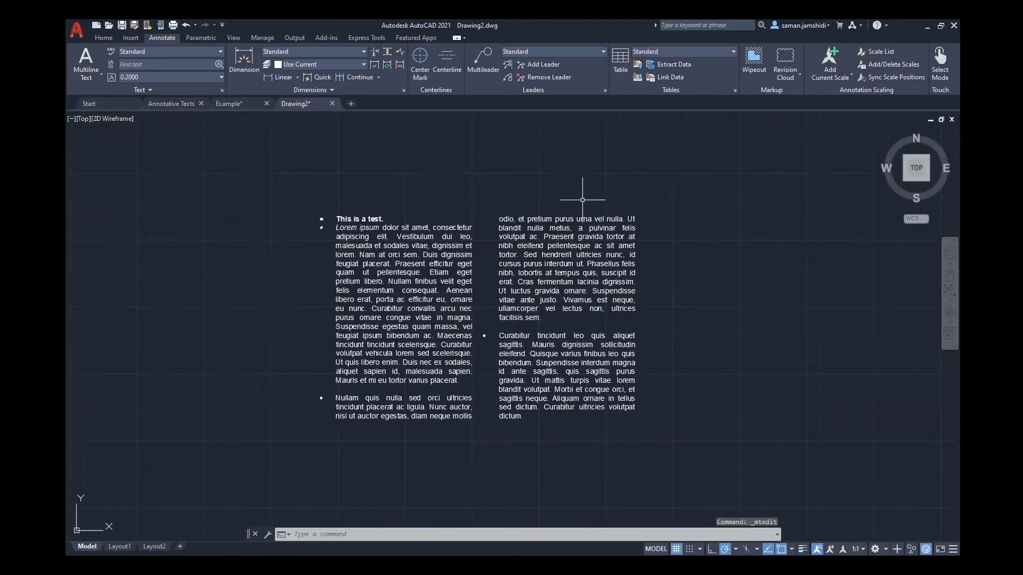
{"action": "left_click", "coordinate": [582, 237]}
{"action": "double_click", "coordinate": [583, 237]}
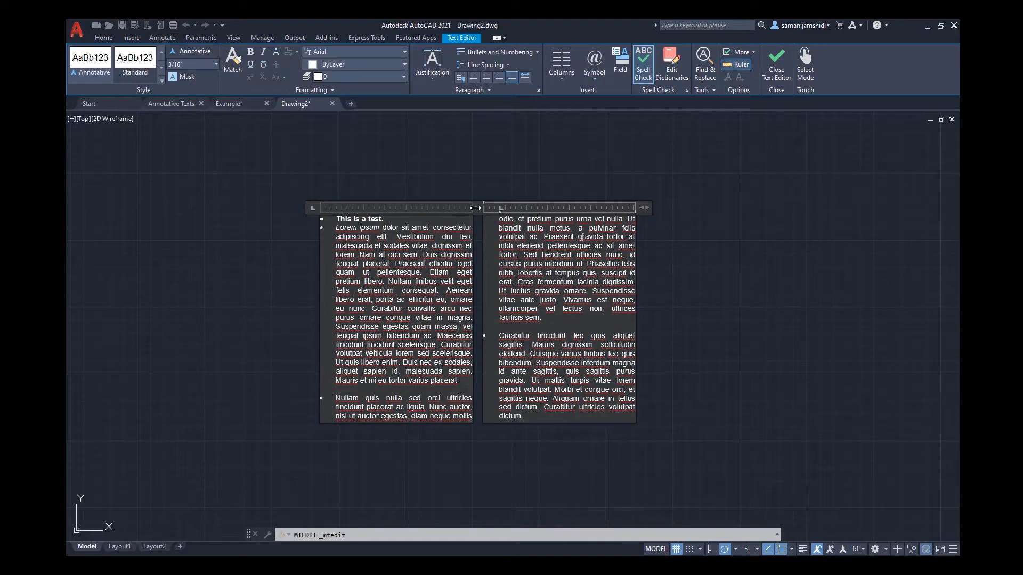
{"action": "left_click_drag", "start_coordinate": [475, 208], "coordinate": [459, 208]}
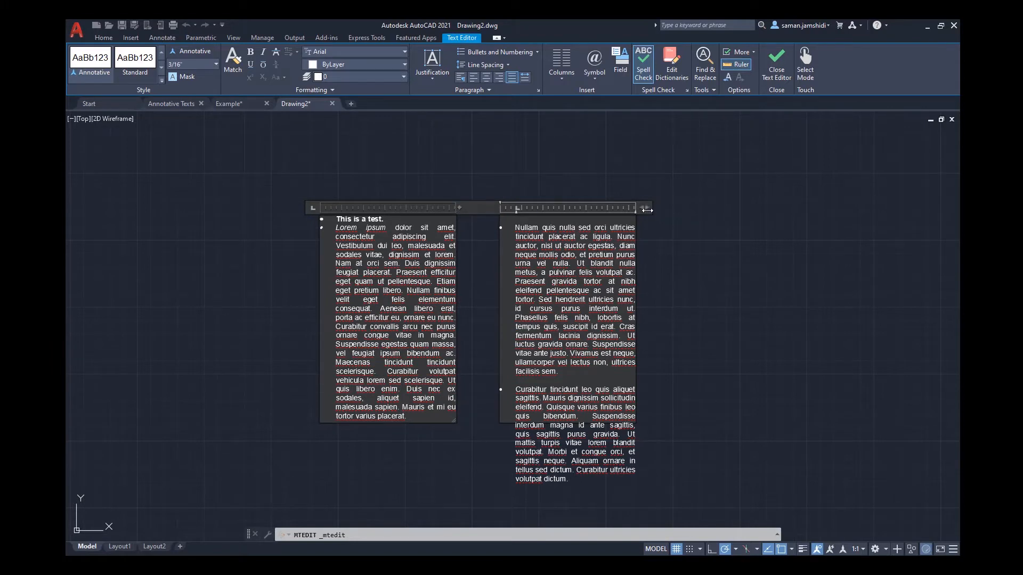
{"action": "left_click_drag", "start_coordinate": [645, 208], "coordinate": [623, 211]}
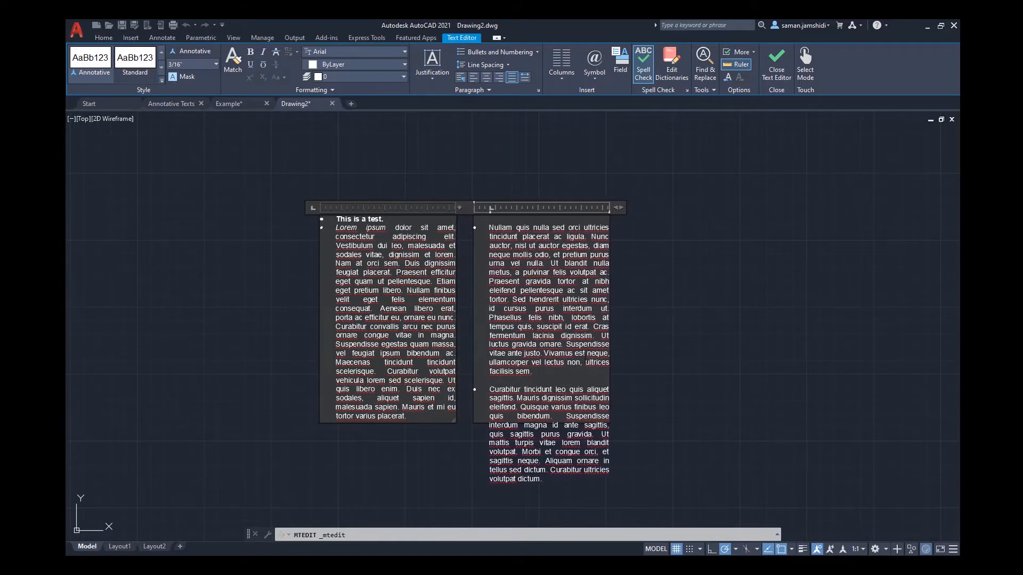
{"action": "left_click_drag", "start_coordinate": [454, 422], "coordinate": [450, 469]}
{"action": "left_click", "coordinate": [686, 321]}
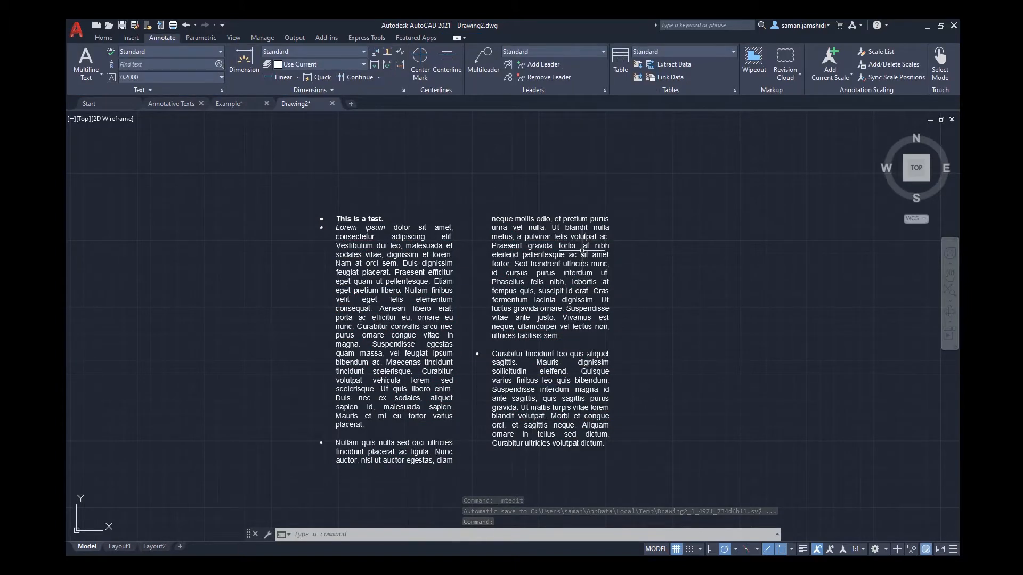
Open the two-column text for editing, inspect its columns up close, and close the text editor.
{"action": "left_click", "coordinate": [586, 245]}
{"action": "left_click", "coordinate": [584, 246]}
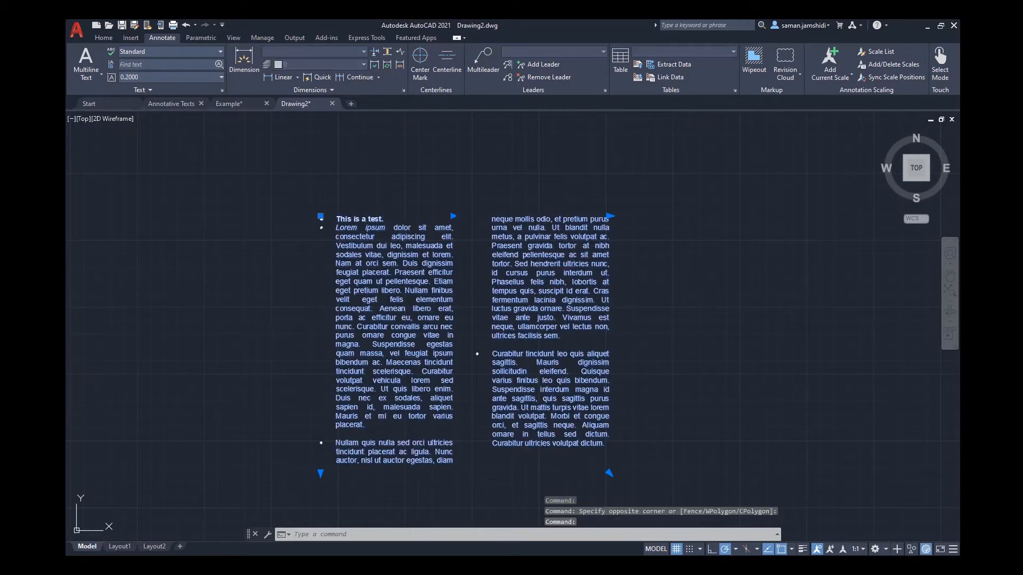
{"action": "double_click", "coordinate": [575, 249]}
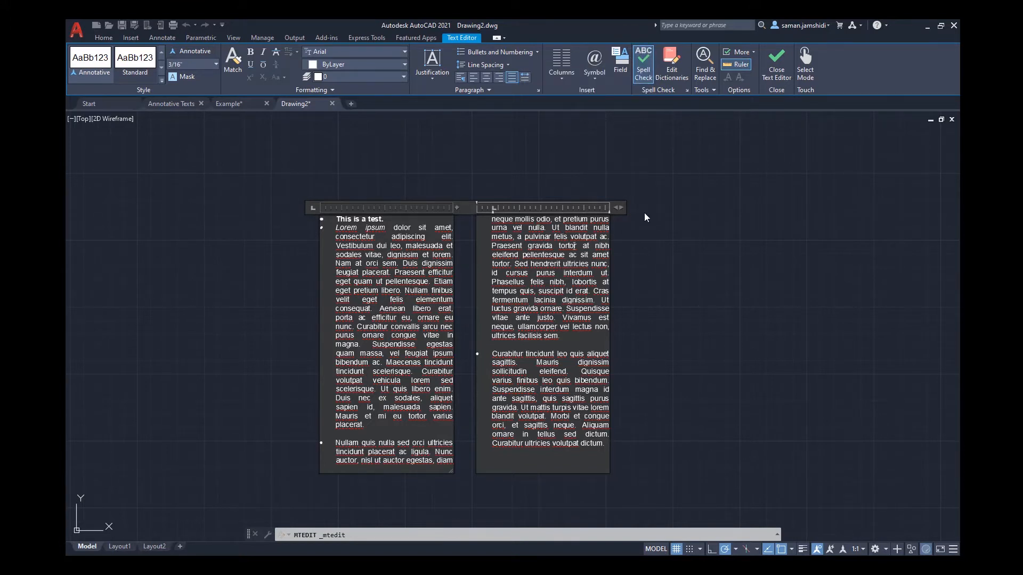
{"action": "scroll", "coordinate": [373, 239], "scroll_direction": "up", "scroll_amount": 4}
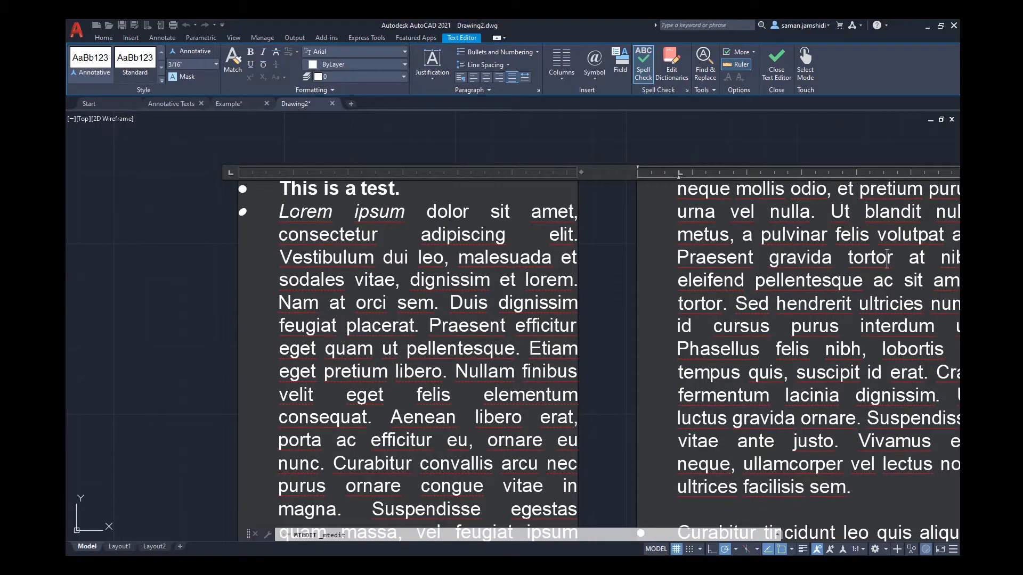
{"action": "scroll", "coordinate": [327, 226], "scroll_direction": "down", "scroll_amount": 2}
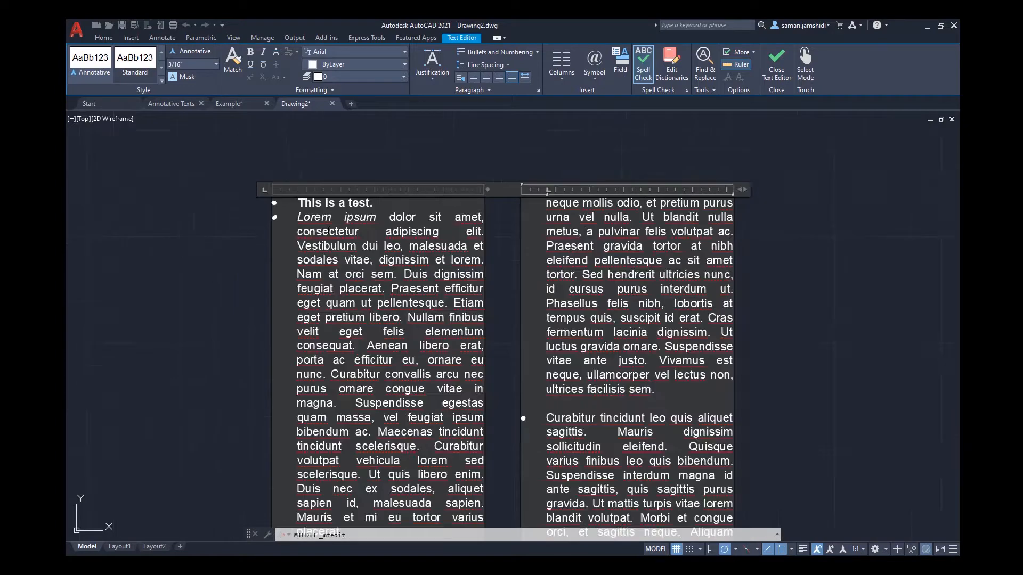
{"action": "scroll", "coordinate": [323, 230], "scroll_direction": "down", "scroll_amount": 2}
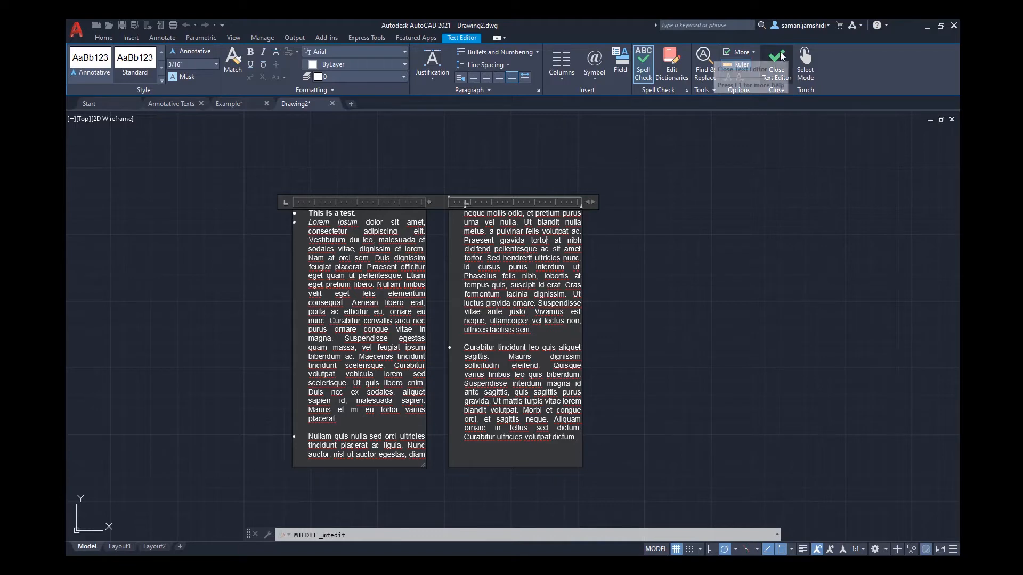
{"action": "left_click", "coordinate": [772, 72]}
Start a single-line text in the empty area beside the second column, with a height of 1" and a rotation angle of 0.
{"action": "scroll", "coordinate": [531, 241], "scroll_direction": "down", "scroll_amount": 2}
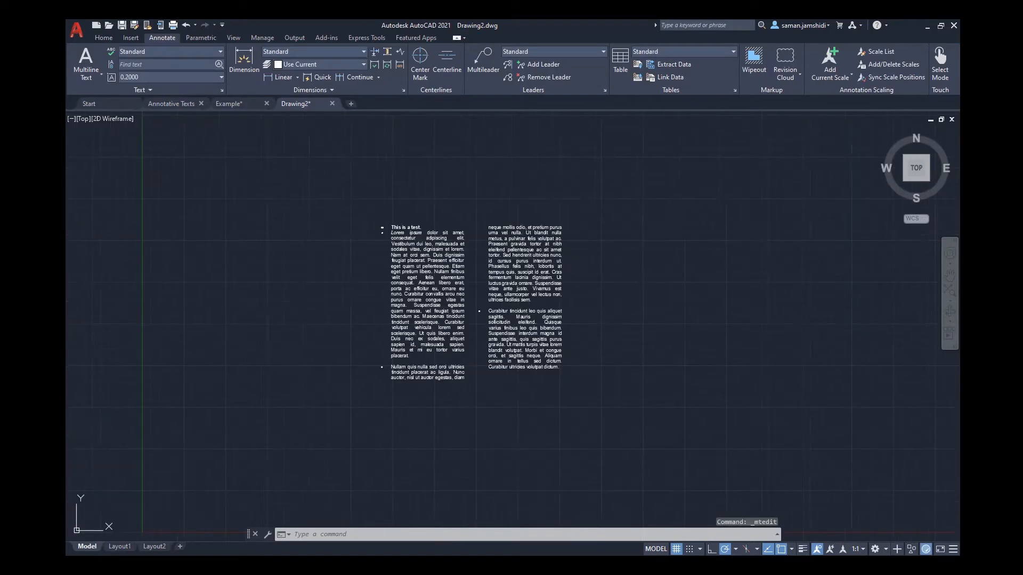
{"action": "middle_click_drag", "start_coordinate": [531, 241], "coordinate": [449, 233]}
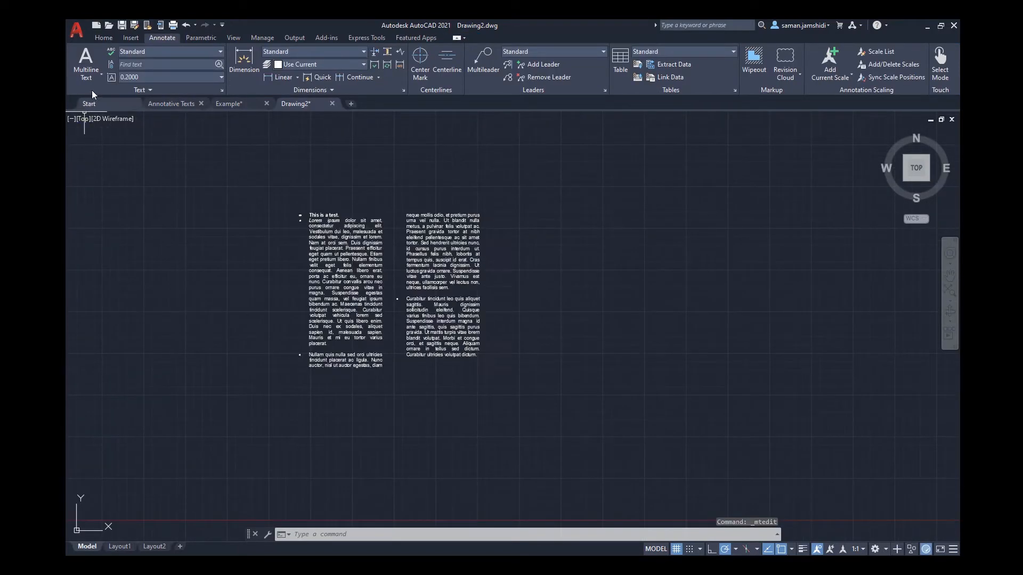
{"action": "left_click", "coordinate": [101, 74]}
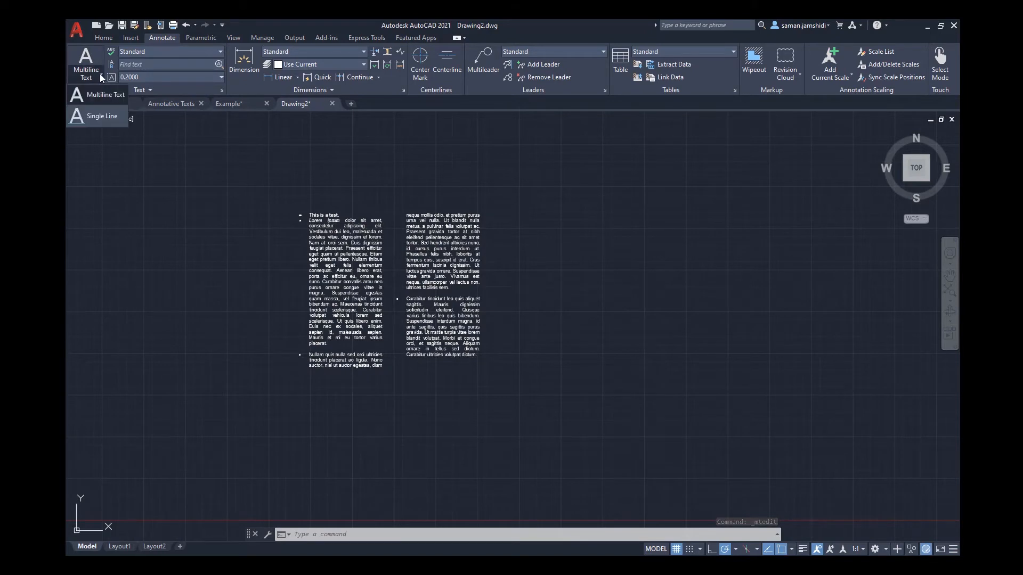
{"action": "left_click", "coordinate": [92, 118]}
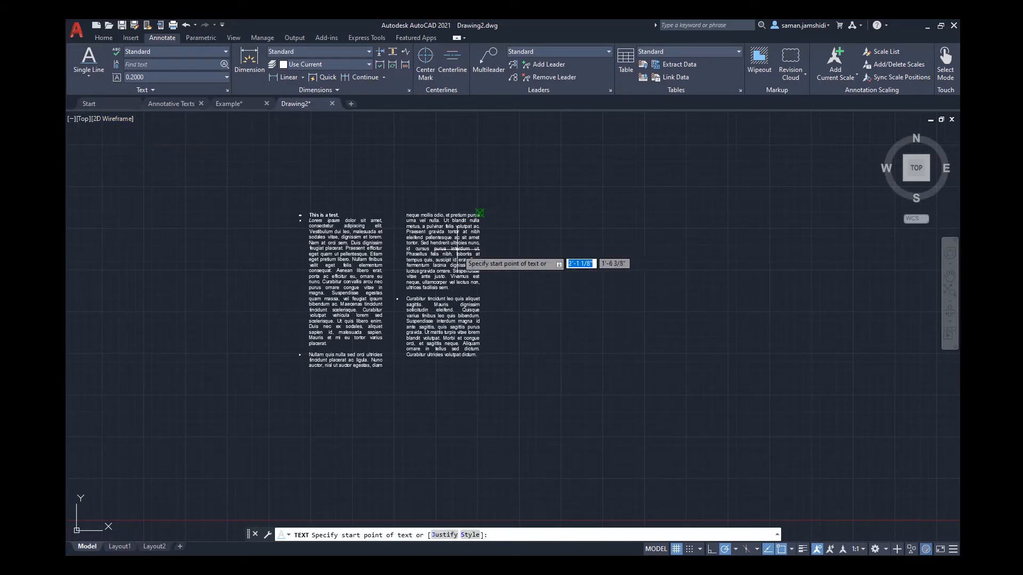
{"action": "middle_click_drag", "start_coordinate": [560, 268], "coordinate": [514, 271]}
{"action": "scroll", "coordinate": [514, 272], "scroll_direction": "up", "scroll_amount": 2}
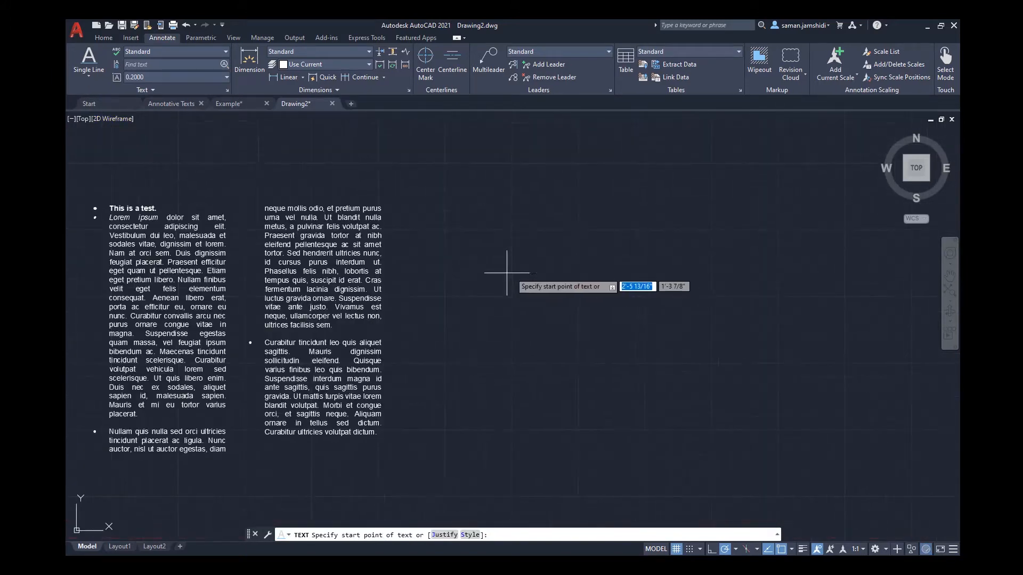
{"action": "left_click", "coordinate": [469, 211]}
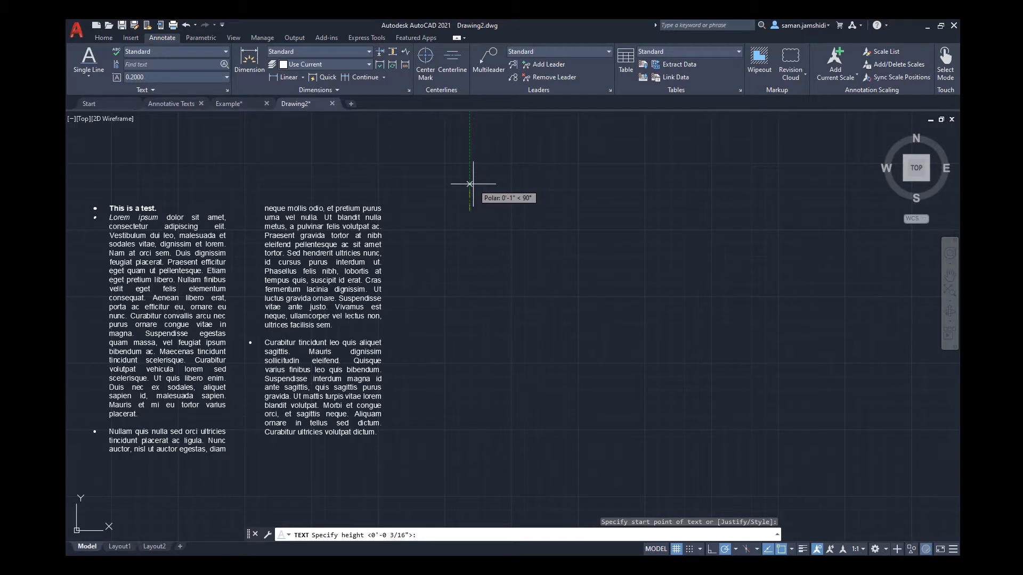
{"action": "type", "text": "1"}
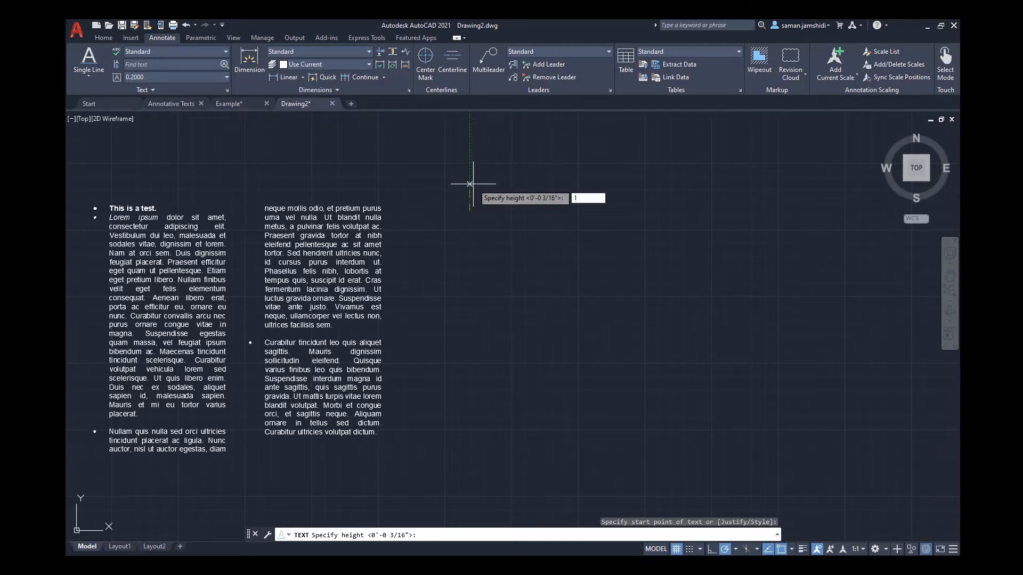
{"action": "type", "text": "\""}
{"action": "key", "text": "Return"}
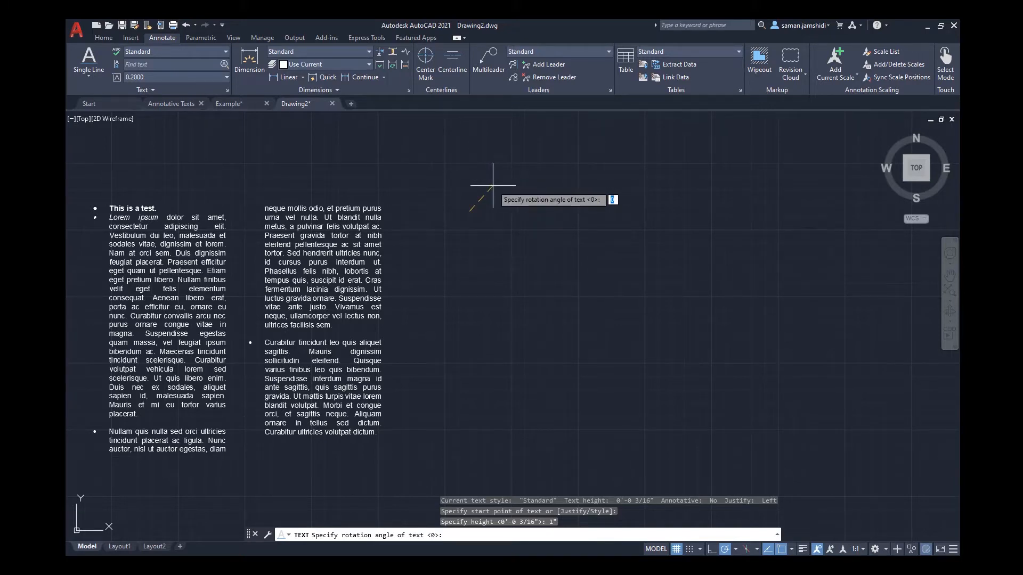
{"action": "key", "text": "Return"}
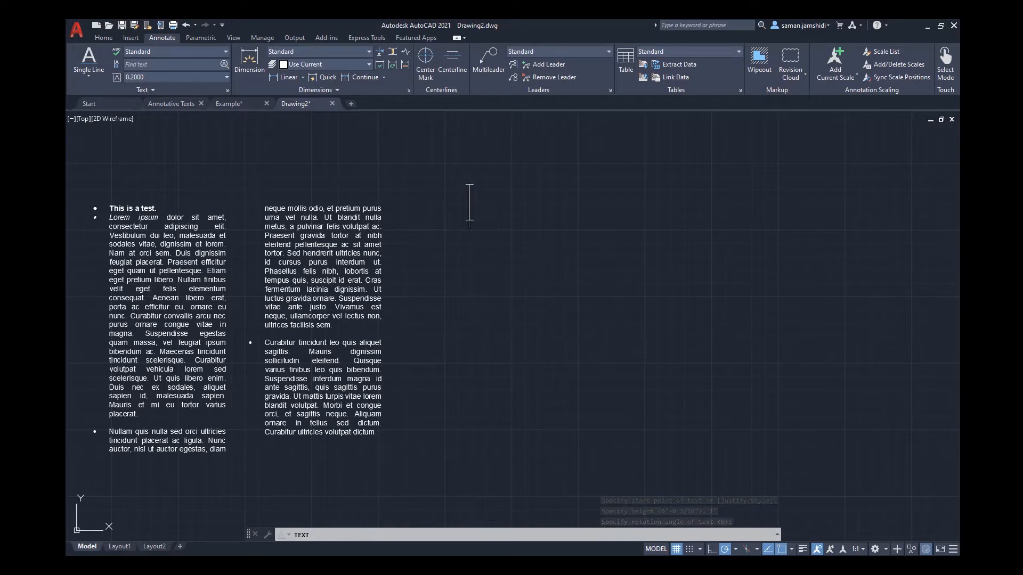
Enter "This is the first line." as the first line of the single-line text and start another line below it.
{"action": "type", "text": "This is "}
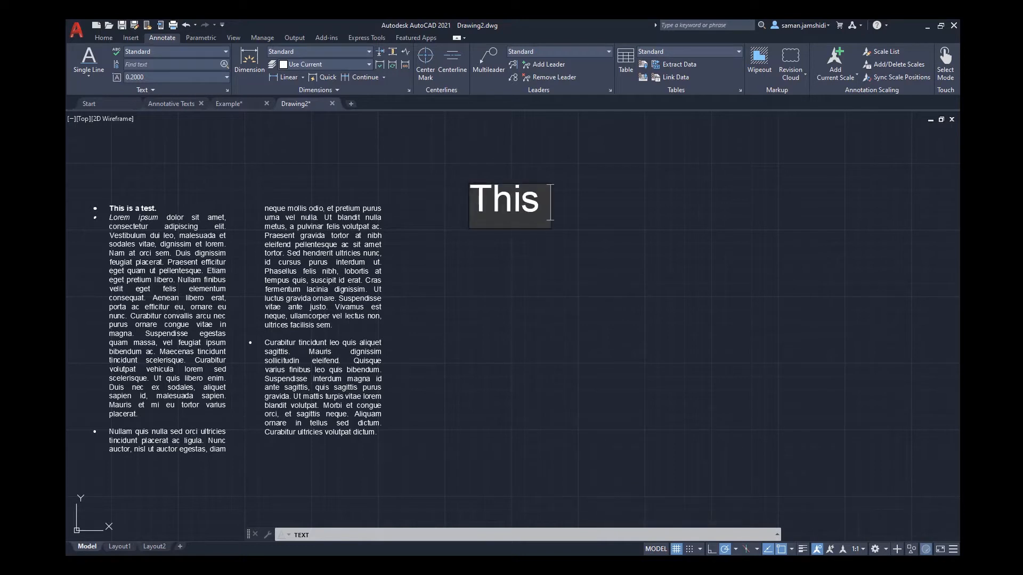
{"action": "type", "text": "the first line."}
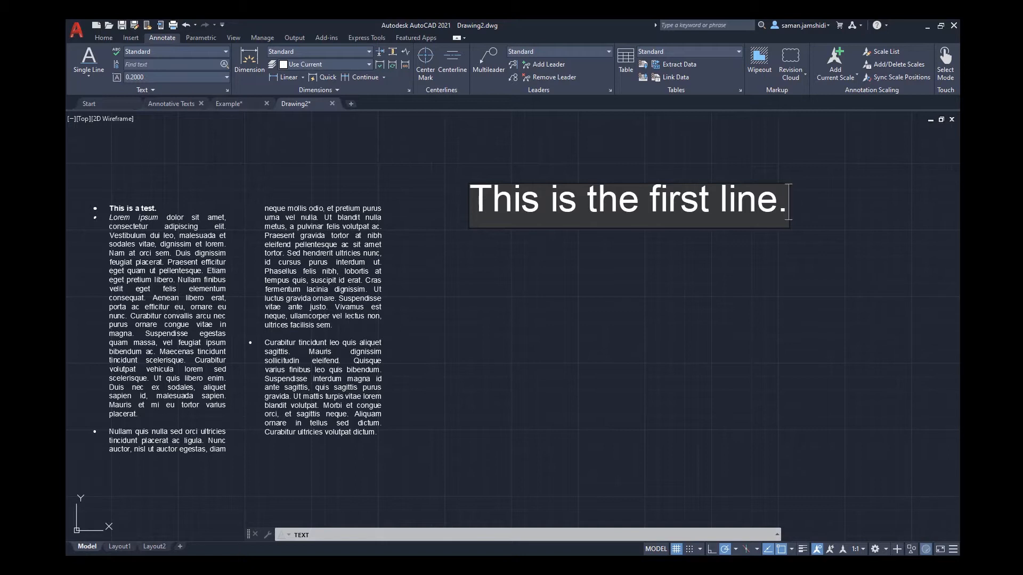
{"action": "key", "text": "Return"}
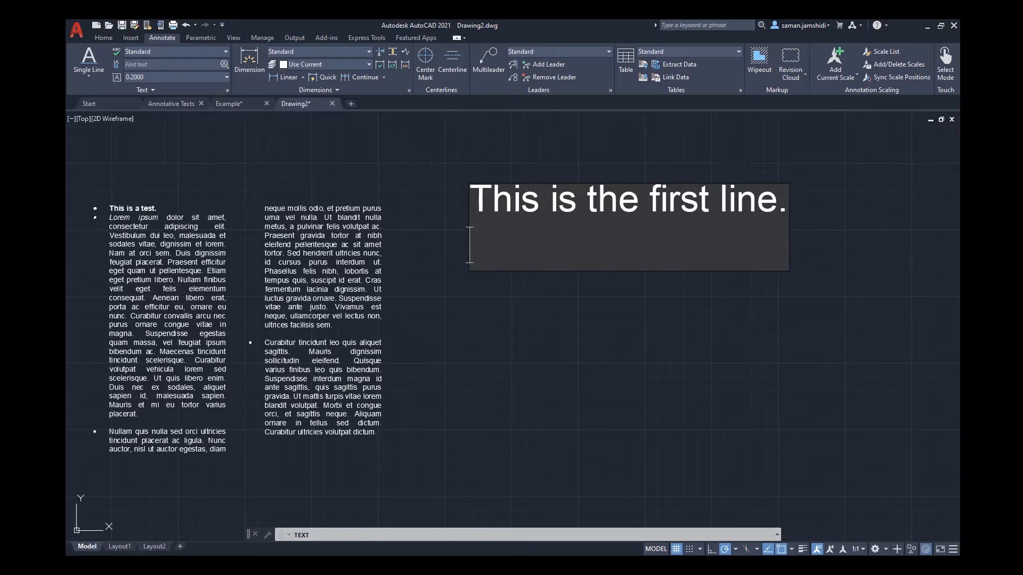
Enter "This is the second line." as the second line of the single-line text and finish the text command.
{"action": "type", "text": "This"}
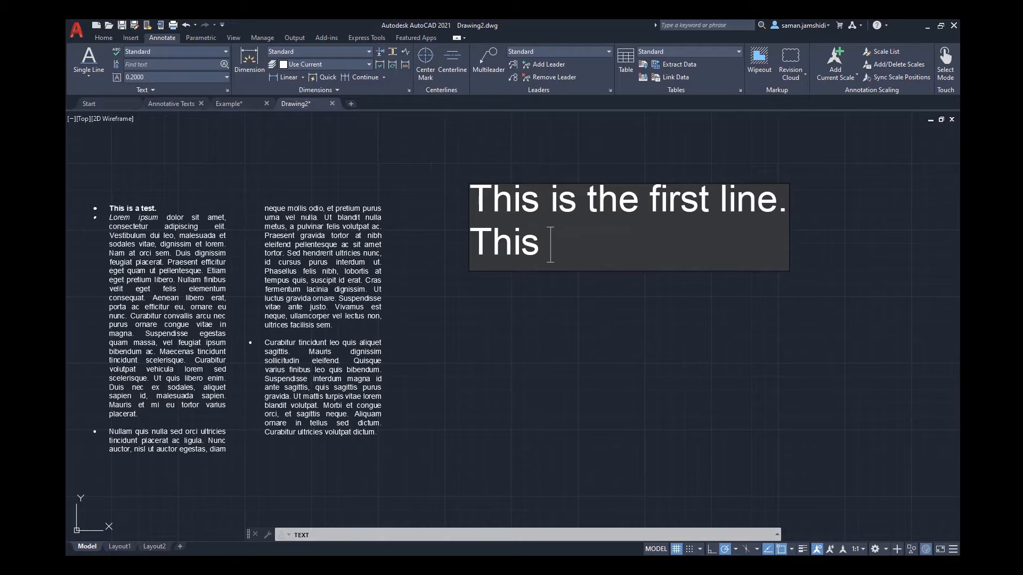
{"action": "type", "text": " is the c"}
{"action": "key", "text": "BackSpace"}
{"action": "type", "text": "seco"}
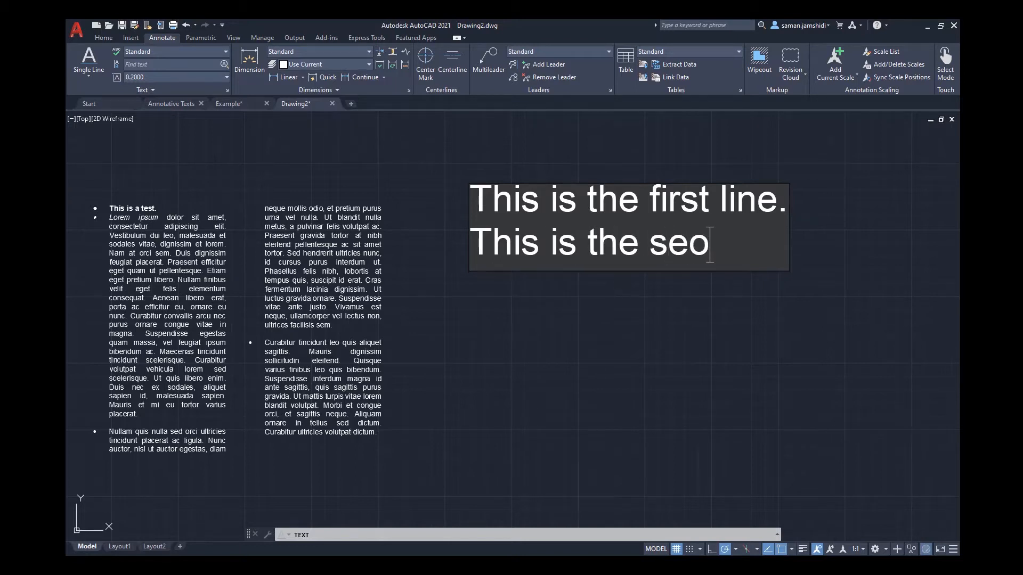
{"action": "key", "text": "BackSpace"}
{"action": "type", "text": "conf"}
{"action": "key", "text": "BackSpace"}
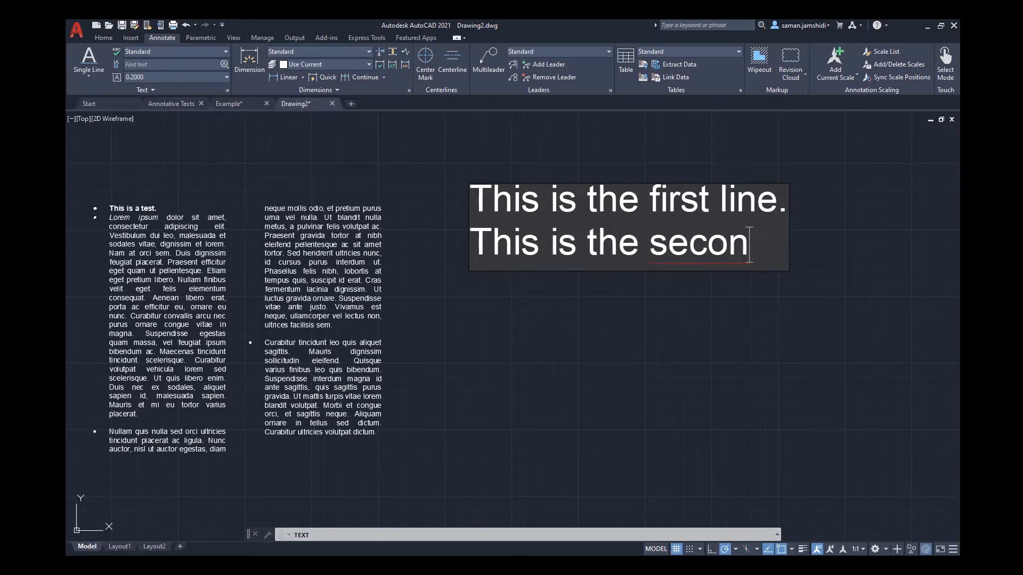
{"action": "type", "text": "d line"}
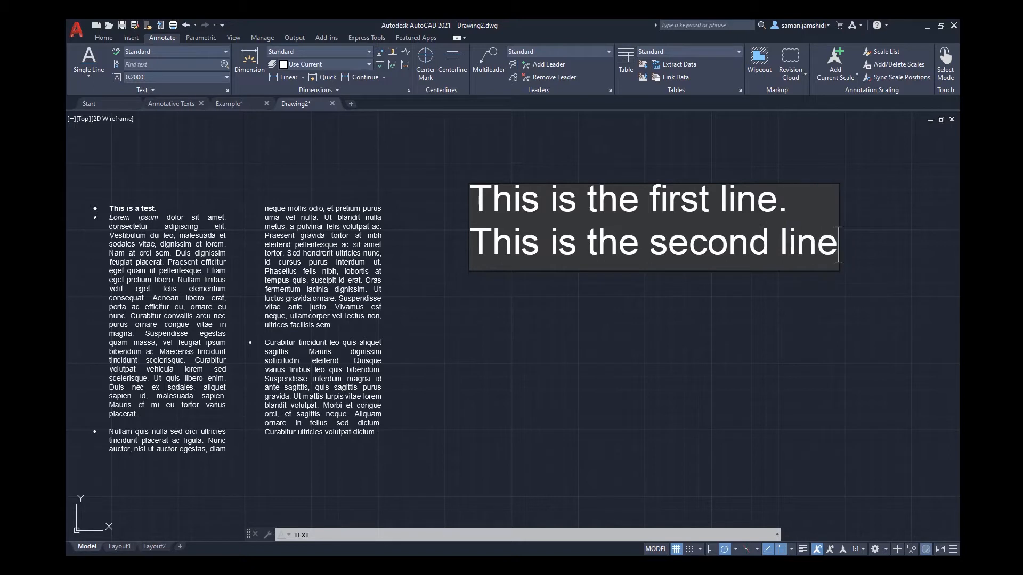
{"action": "type", "text": "."}
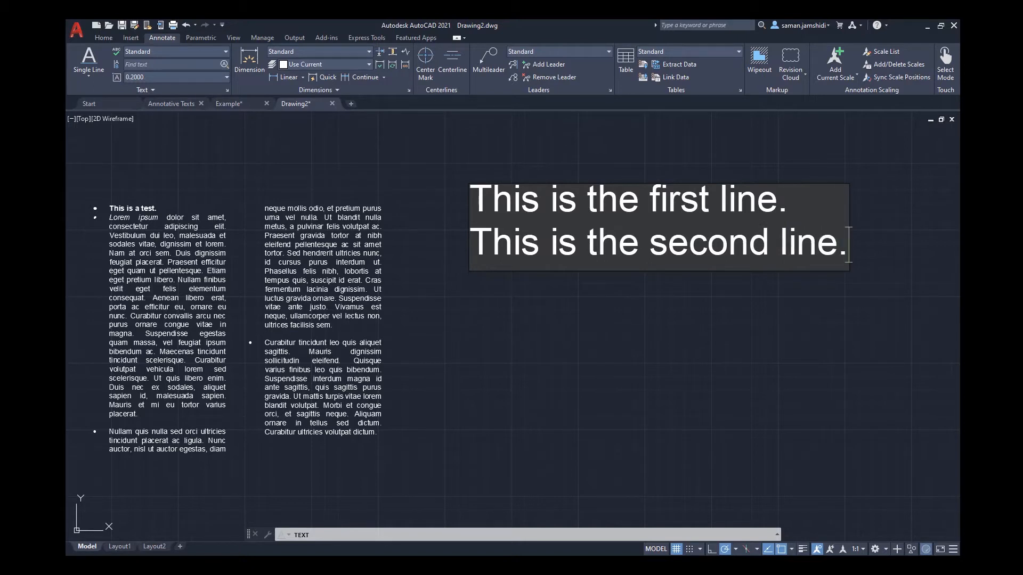
{"action": "key", "text": "Return"}
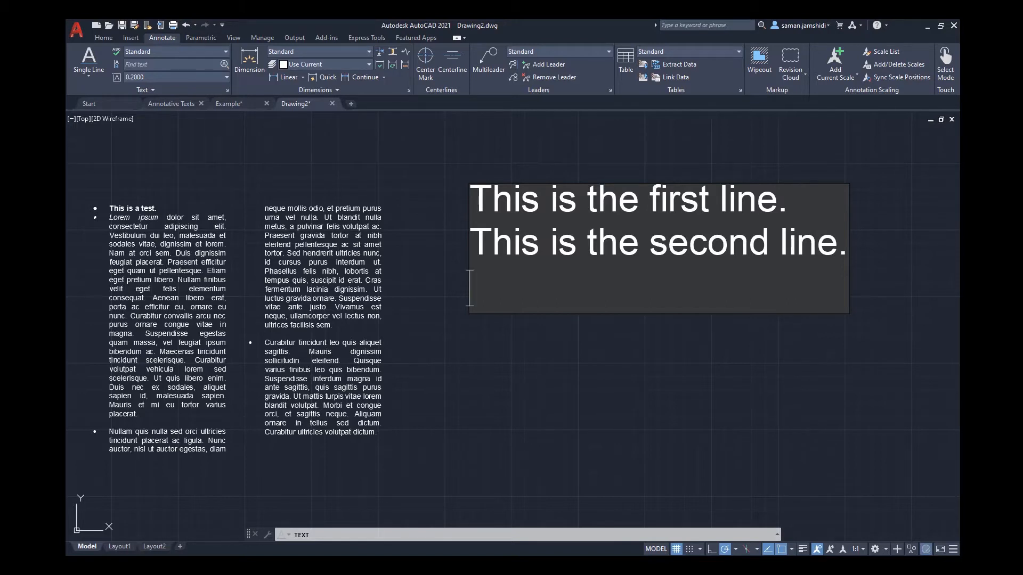
{"action": "key", "text": "Return"}
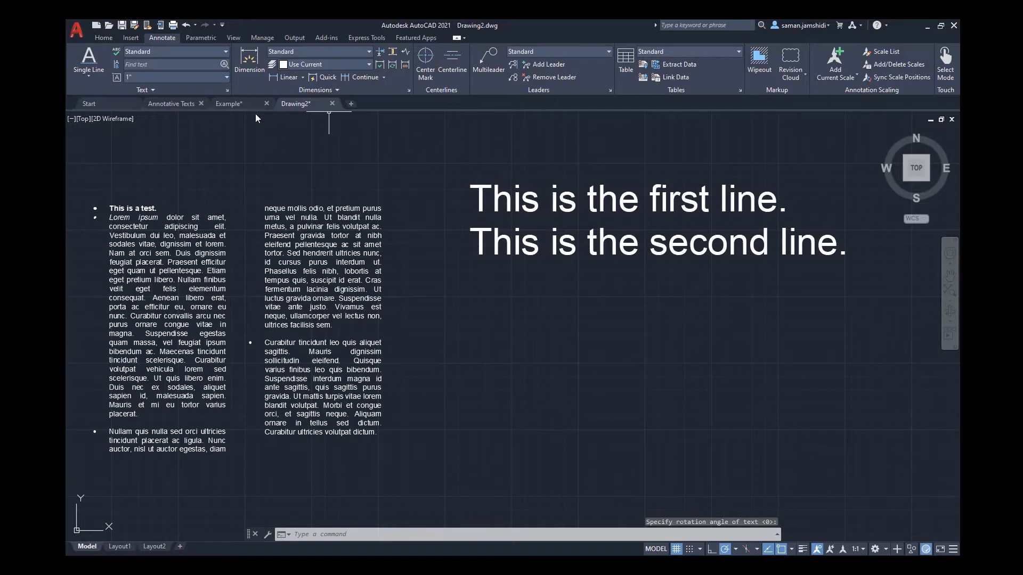
Start another single-line text in the empty area below the second line, with a height of 1/2" and a rotation angle of 0.
{"action": "left_click", "coordinate": [88, 58]}
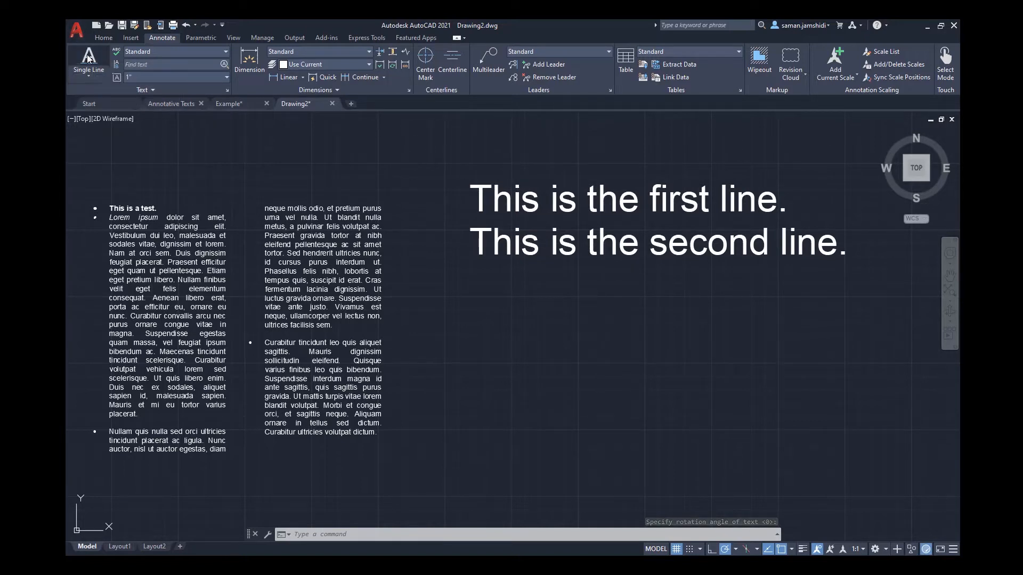
{"action": "left_click", "coordinate": [487, 358]}
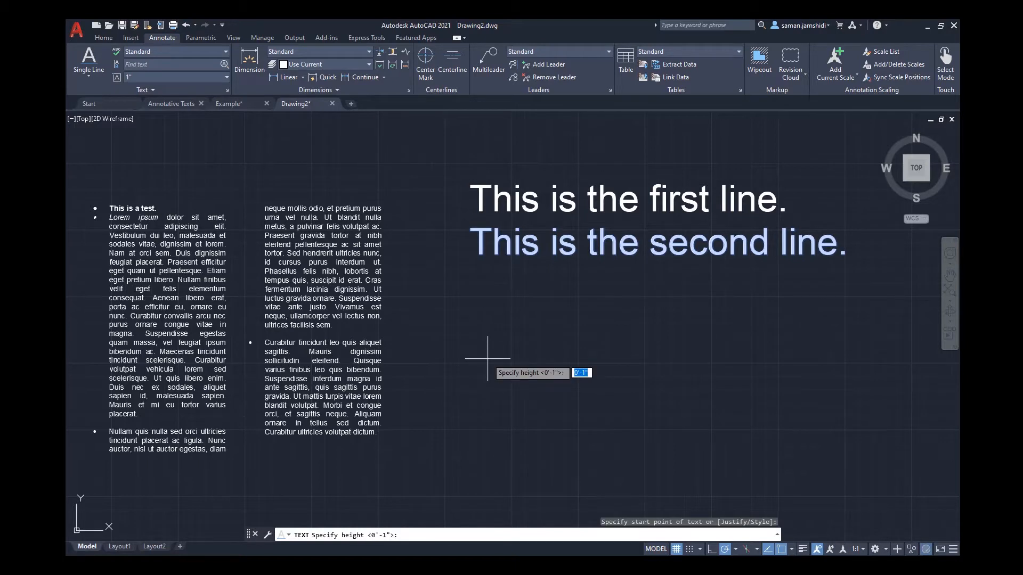
{"action": "type", "text": "1/2"}
{"action": "key", "text": "Return"}
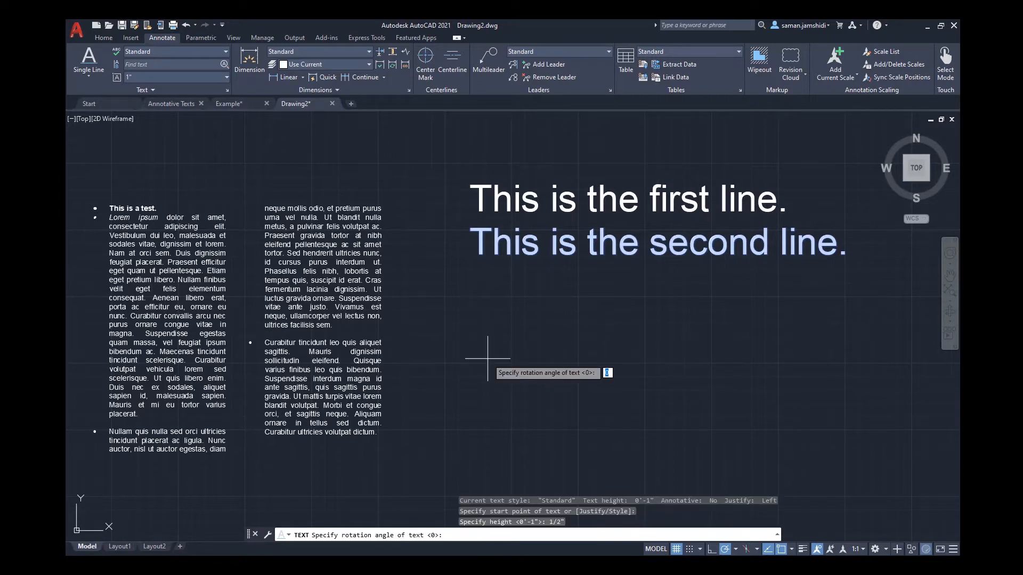
{"action": "key", "text": "Return"}
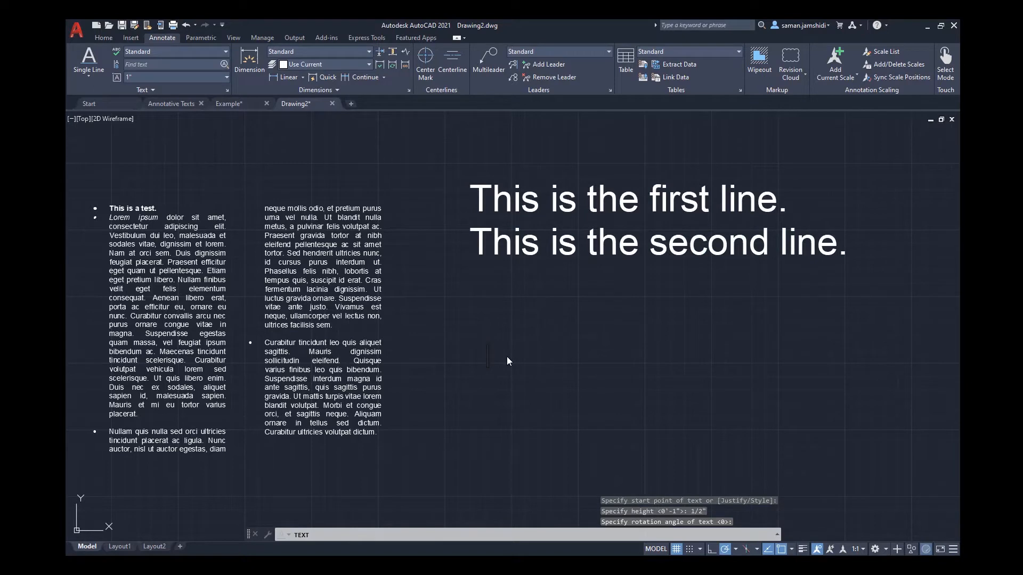
Enter "This is a smaller test 1." as the single-line text and finish the text command.
{"action": "type", "text": "This is a s"}
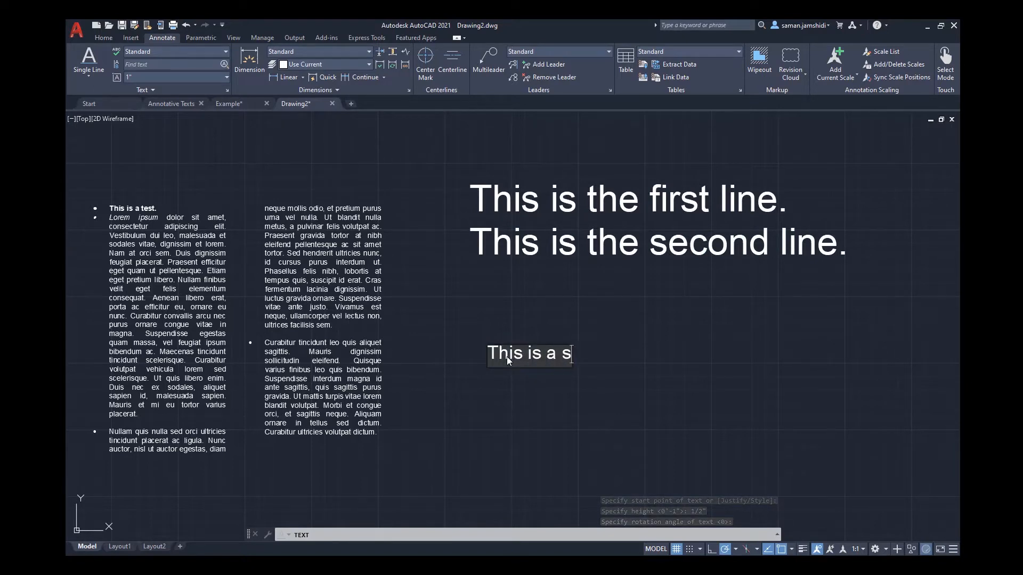
{"action": "type", "text": "maller te"}
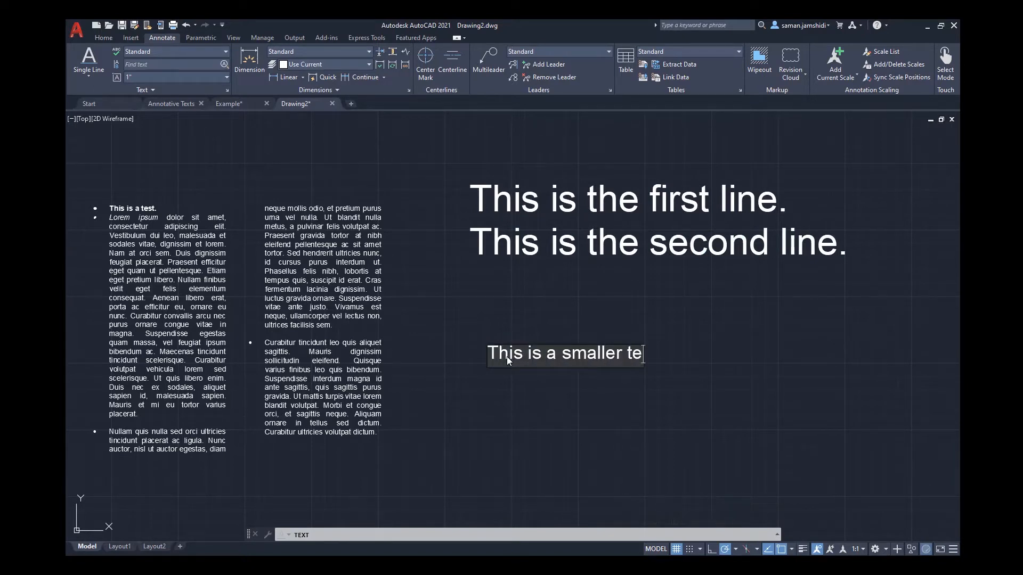
{"action": "type", "text": "st 1."}
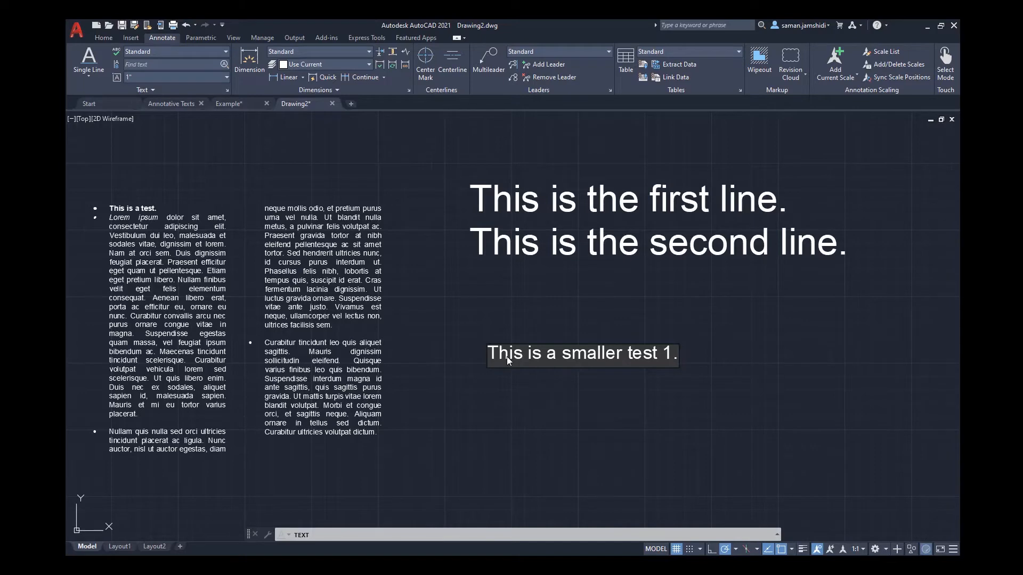
{"action": "key", "text": "Return"}
{"action": "key", "text": "Return"}
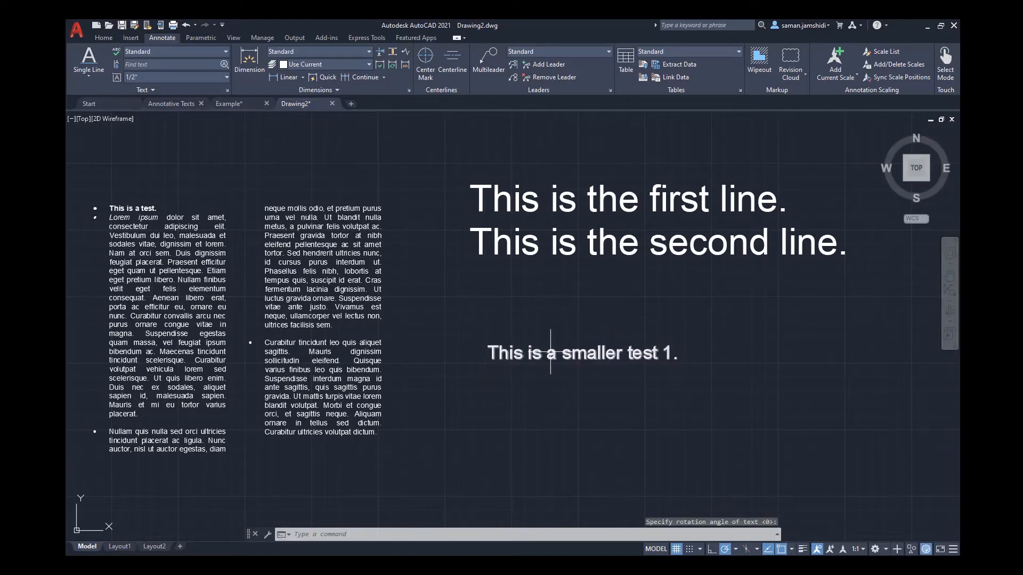
Move the text "This is the first line." by its grip up and to the right of its original place, then deselect it.
{"action": "scroll", "coordinate": [549, 313], "scroll_direction": "down", "scroll_amount": 2}
{"action": "middle_click_drag", "start_coordinate": [549, 313], "coordinate": [535, 318]}
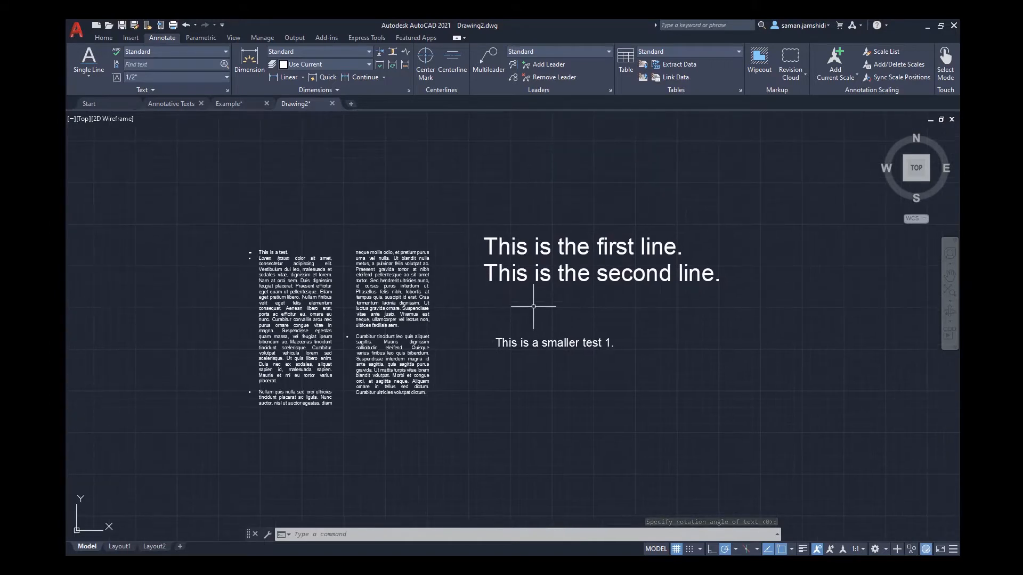
{"action": "left_click", "coordinate": [504, 242]}
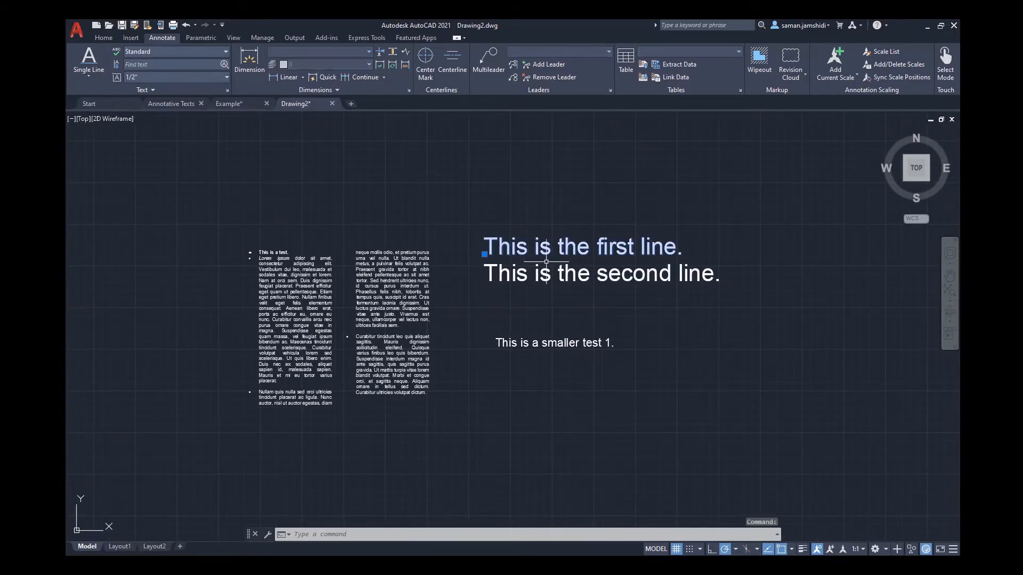
{"action": "scroll", "coordinate": [643, 245], "scroll_direction": "up", "scroll_amount": 2}
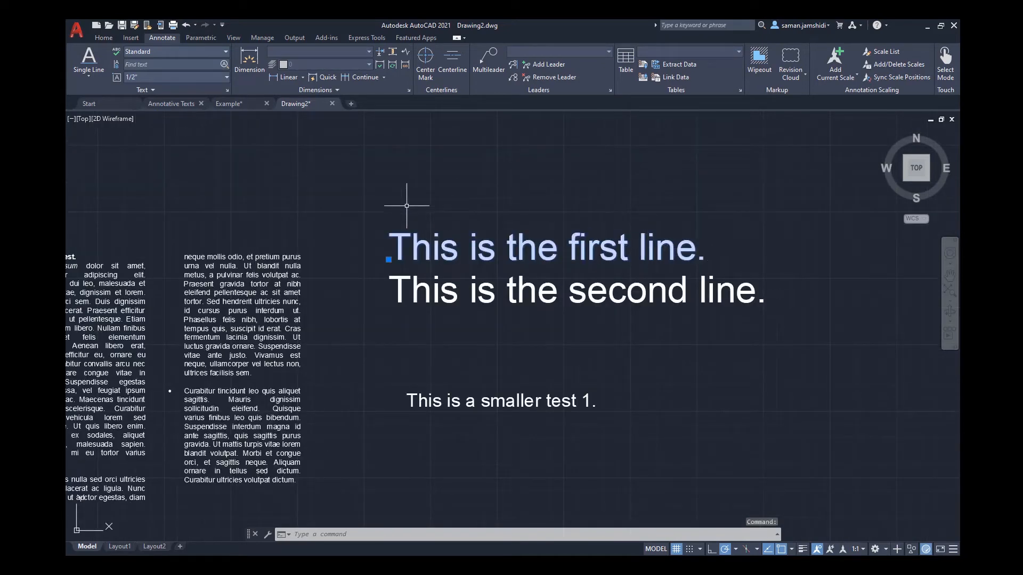
{"action": "left_click", "coordinate": [388, 259]}
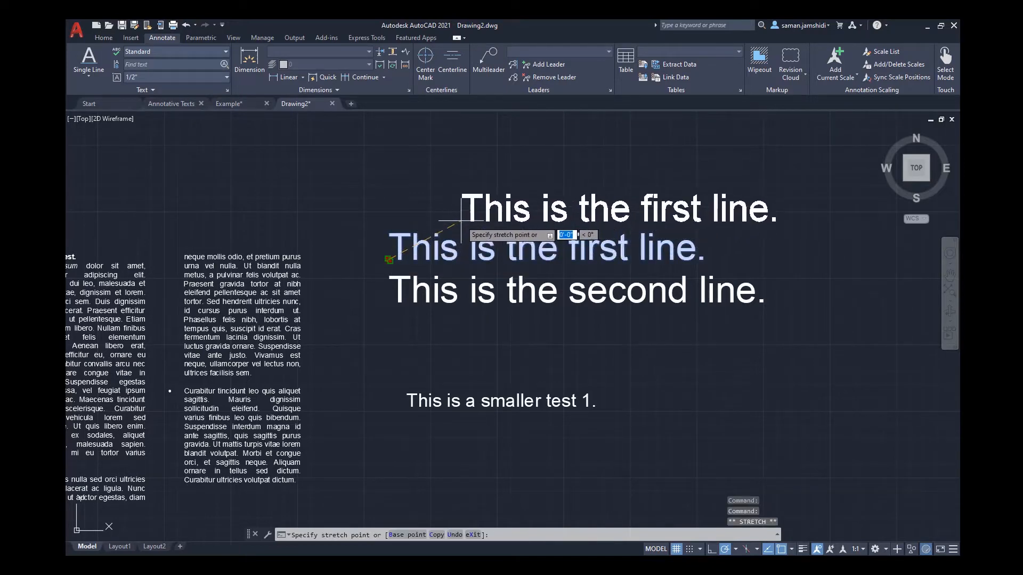
{"action": "key", "text": "Escape"}
{"action": "left_click", "coordinate": [388, 259]}
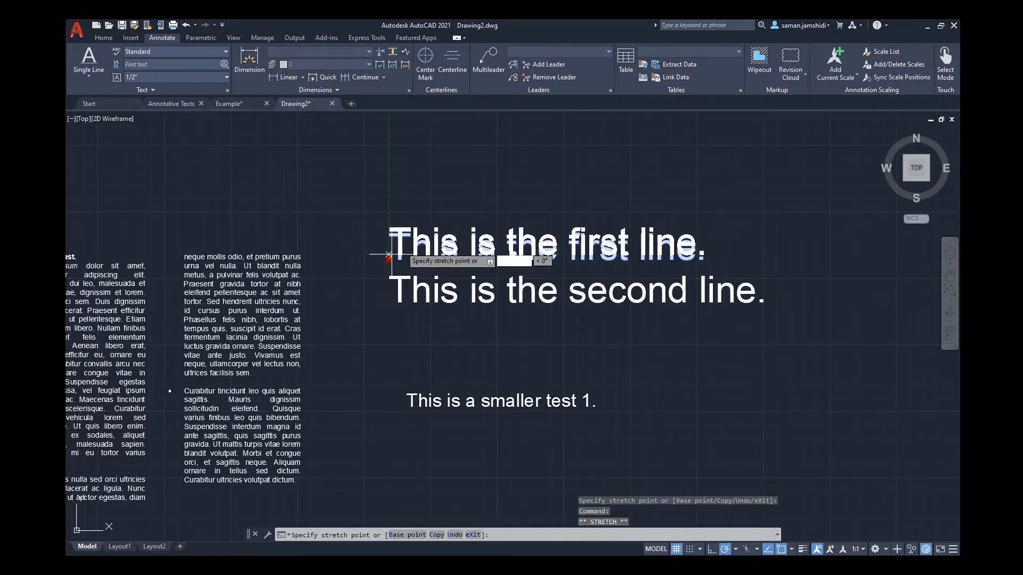
{"action": "scroll", "coordinate": [488, 212], "scroll_direction": "up", "scroll_amount": 2}
{"action": "left_click", "coordinate": [484, 208]}
{"action": "scroll", "coordinate": [460, 230], "scroll_direction": "down", "scroll_amount": 2}
{"action": "scroll", "coordinate": [451, 230], "scroll_direction": "down", "scroll_amount": 2}
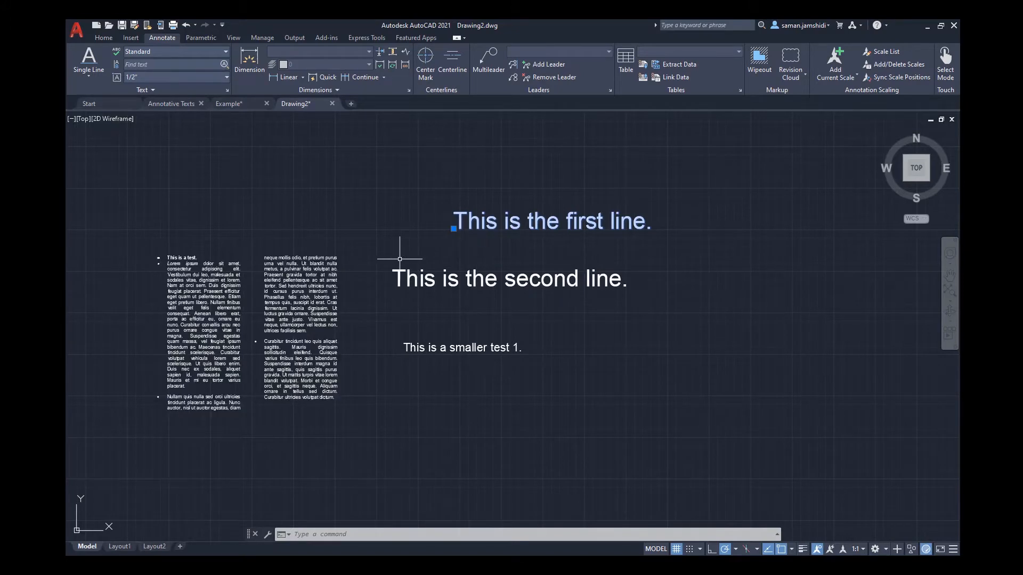
{"action": "key", "text": "Escape"}
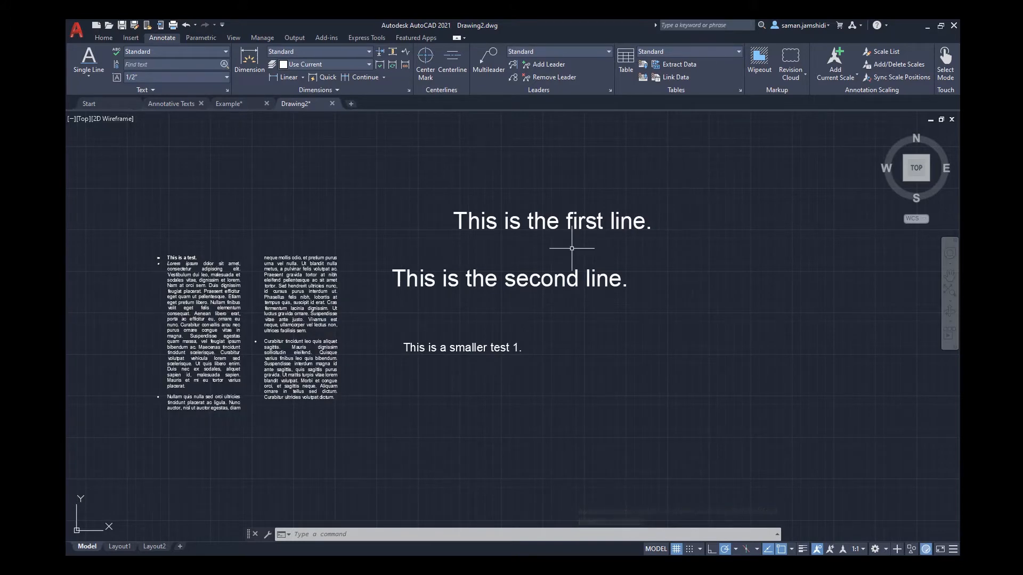
{"action": "middle_click_drag", "start_coordinate": [415, 317], "coordinate": [492, 327]}
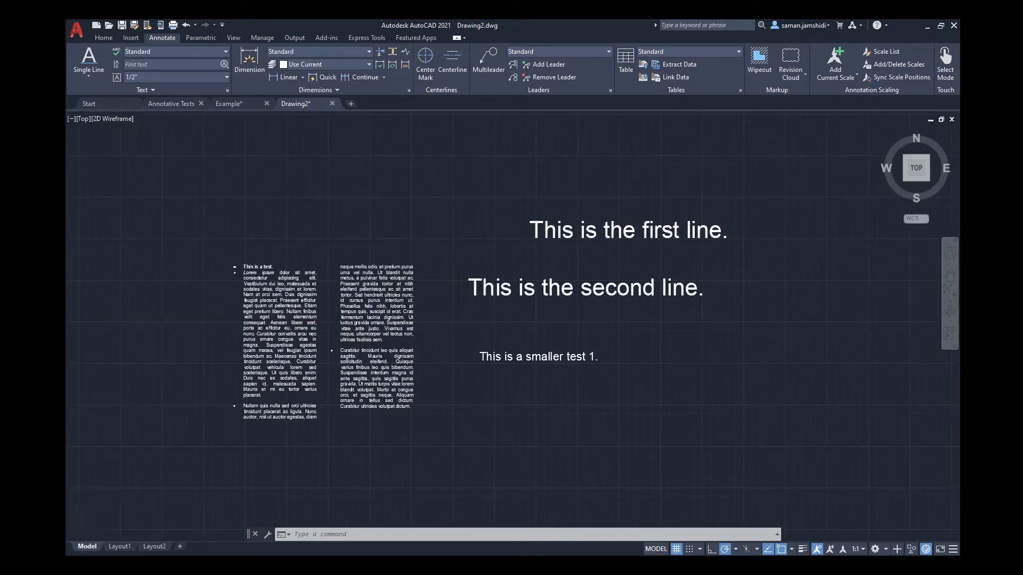
{"action": "scroll", "coordinate": [449, 328], "scroll_direction": "up", "scroll_amount": 2}
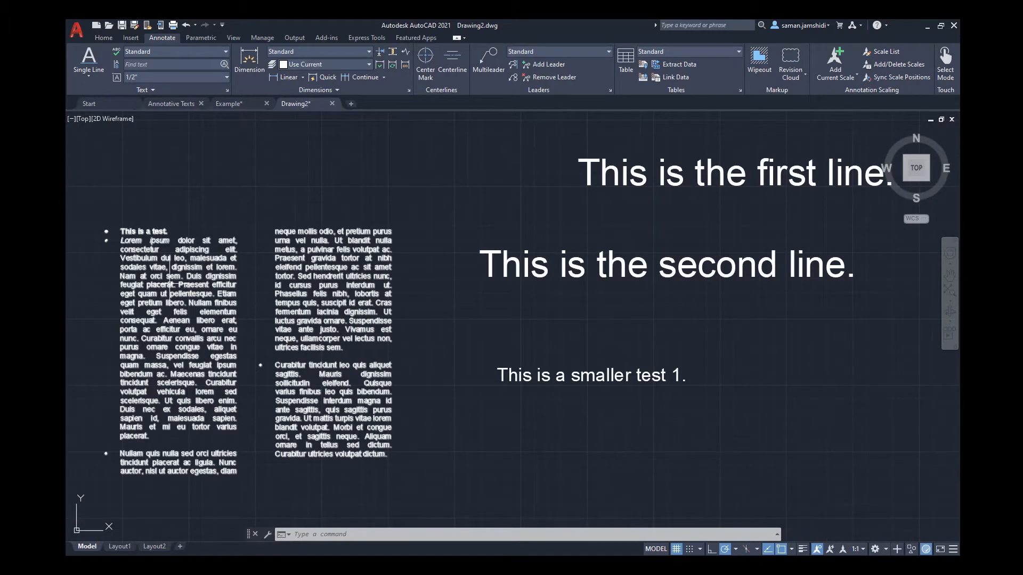
{"action": "mouse_move", "coordinate": [170, 285]}
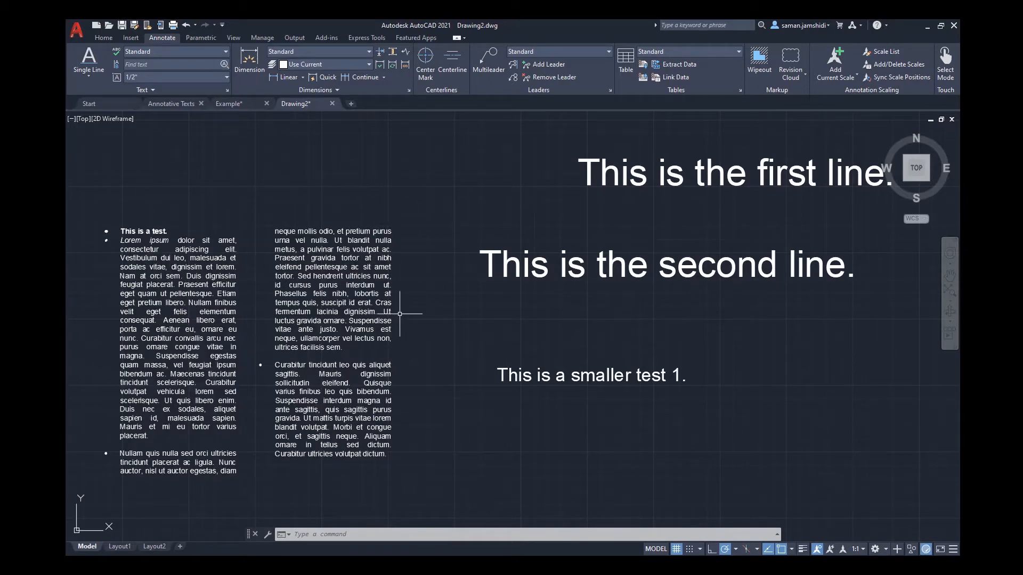
{"action": "scroll", "coordinate": [426, 320], "scroll_direction": "down", "scroll_amount": 2}
{"action": "middle_click_drag", "start_coordinate": [456, 321], "coordinate": [380, 341]}
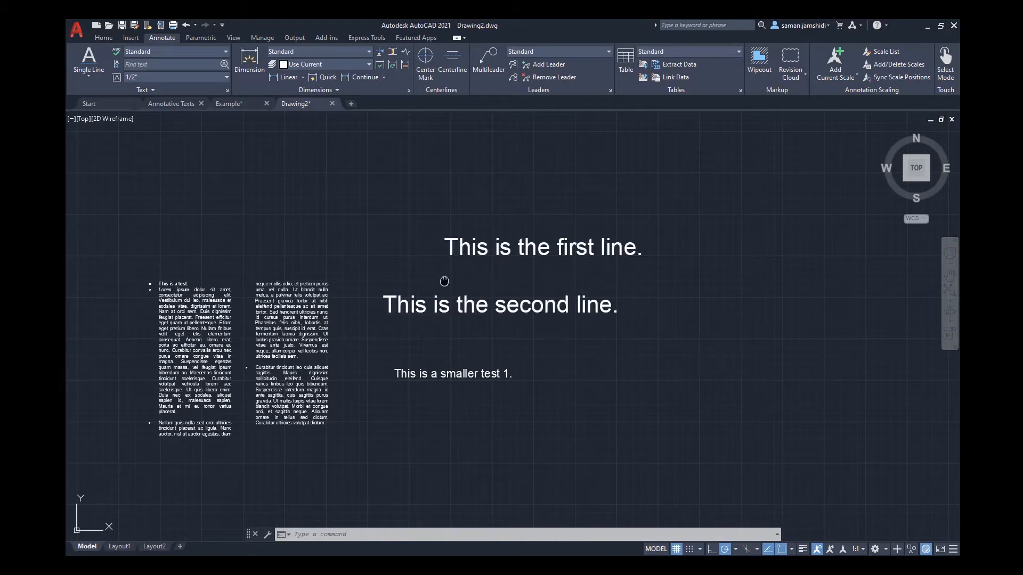
{"action": "middle_click_drag", "start_coordinate": [449, 281], "coordinate": [504, 291]}
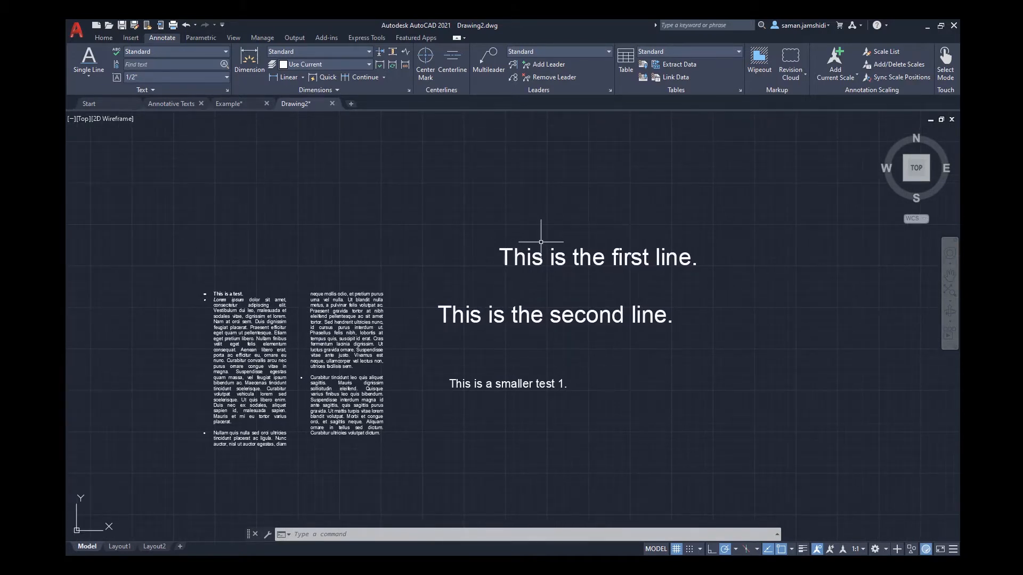
{"action": "middle_click_drag", "start_coordinate": [367, 283], "coordinate": [386, 277]}
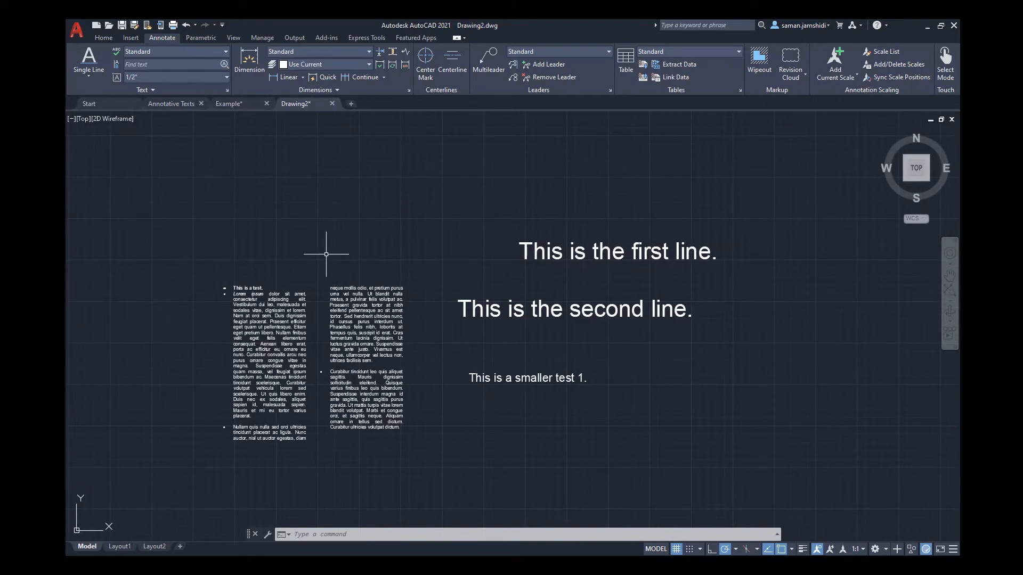
Start a multiline text and define its box in the empty area to the left of the two-column text.
{"action": "type", "text": "MT"}
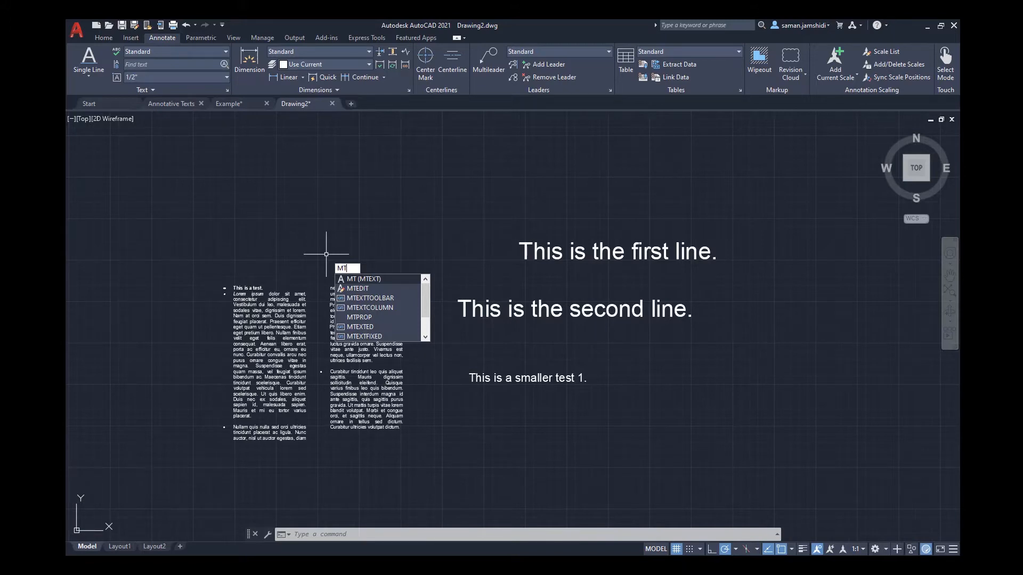
{"action": "key", "text": "Return"}
{"action": "mouse_move", "coordinate": [293, 223]}
{"action": "middle_mouse_down"}
{"action": "mouse_move", "coordinate": [377, 224]}
{"action": "mouse_move", "coordinate": [420, 211]}
{"action": "middle_mouse_up"}
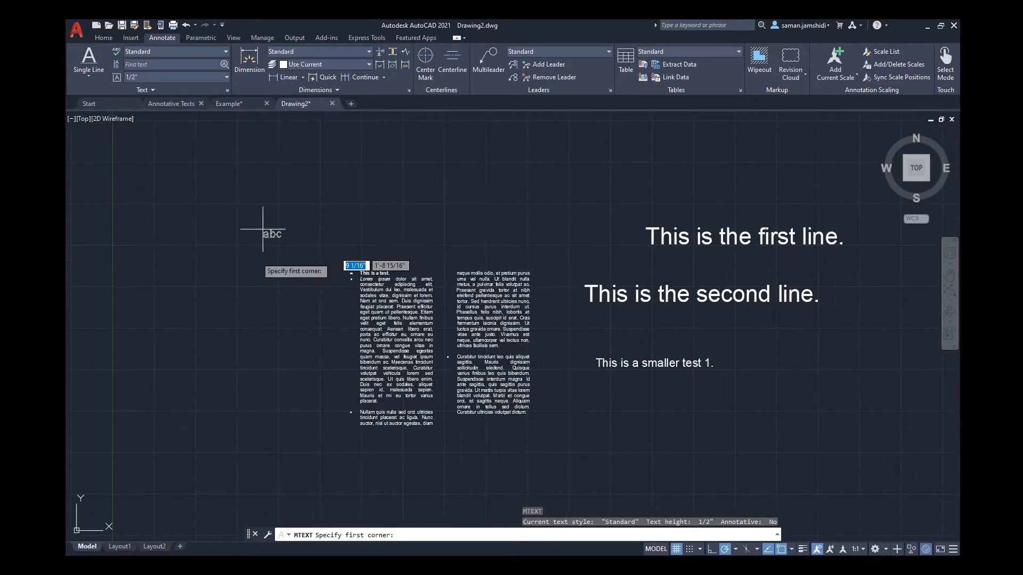
{"action": "left_click", "coordinate": [197, 267]}
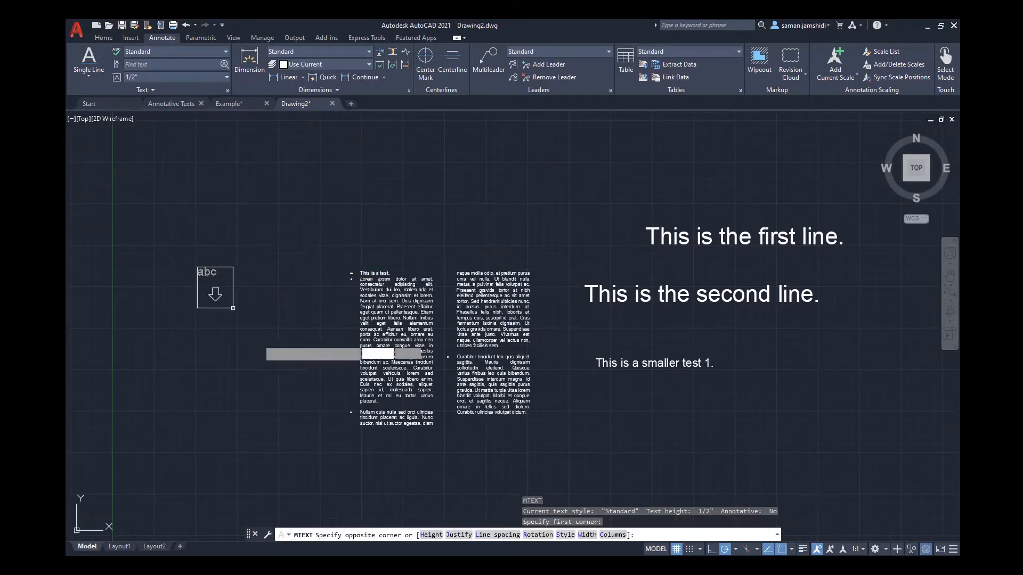
{"action": "left_click", "coordinate": [315, 428]}
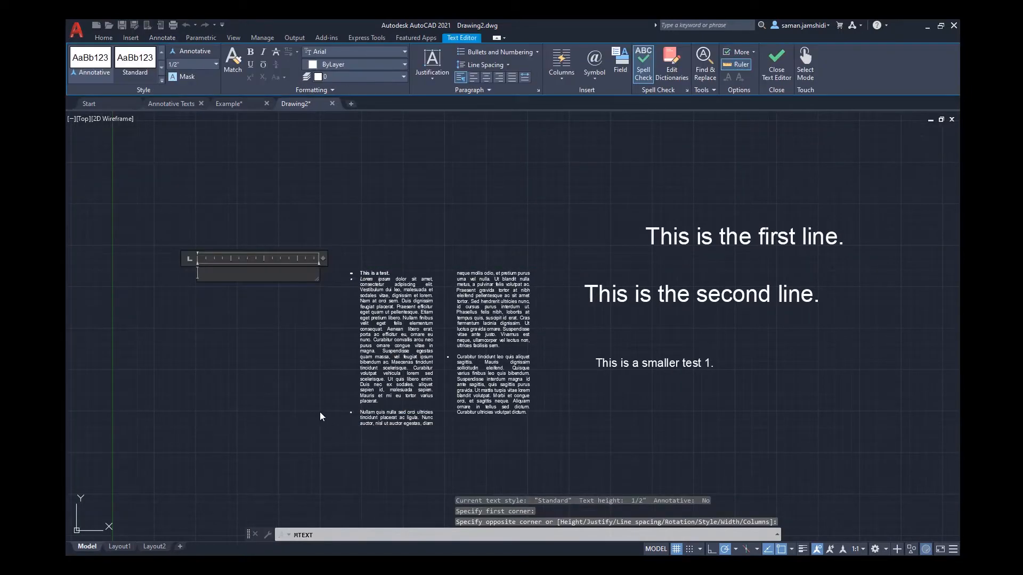
Paste the copied Lorem ipsum paragraphs into the new multiline text box and close the text editor.
{"action": "key", "text": "ctrl+v"}
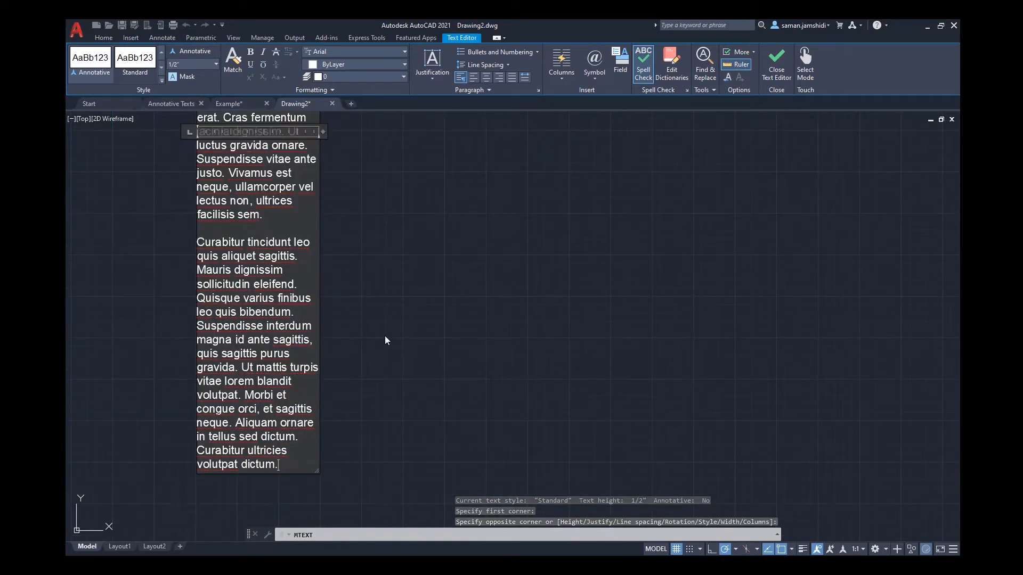
{"action": "left_click", "coordinate": [772, 66]}
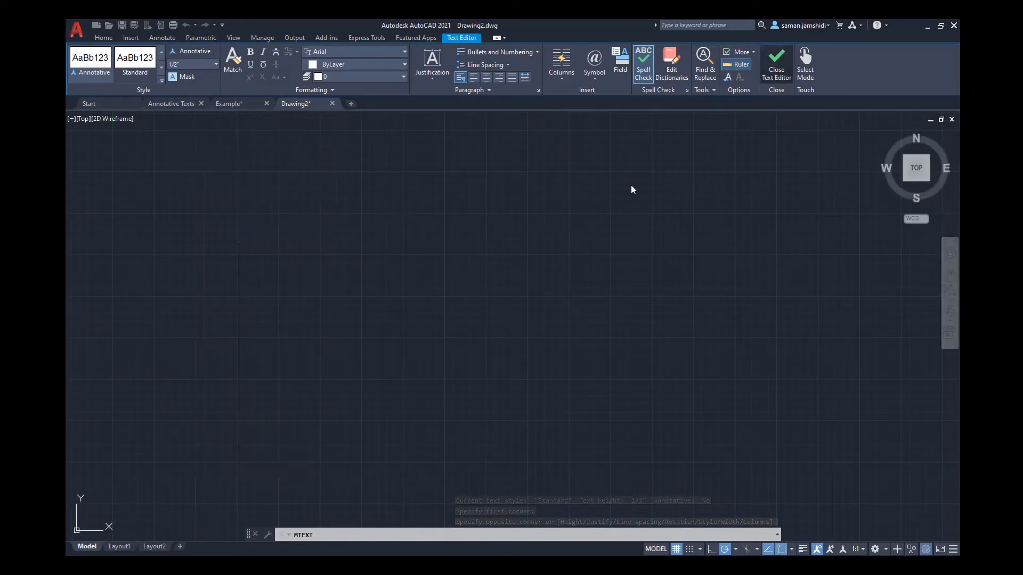
{"action": "scroll", "coordinate": [342, 290], "scroll_direction": "down", "scroll_amount": 3}
{"action": "mouse_move", "coordinate": [336, 286]}
{"action": "middle_mouse_down"}
{"action": "mouse_move", "coordinate": [303, 464]}
{"action": "mouse_move", "coordinate": [331, 318]}
{"action": "mouse_move", "coordinate": [328, 448]}
{"action": "middle_mouse_up"}
{"action": "scroll", "coordinate": [298, 280], "scroll_direction": "up", "scroll_amount": 2}
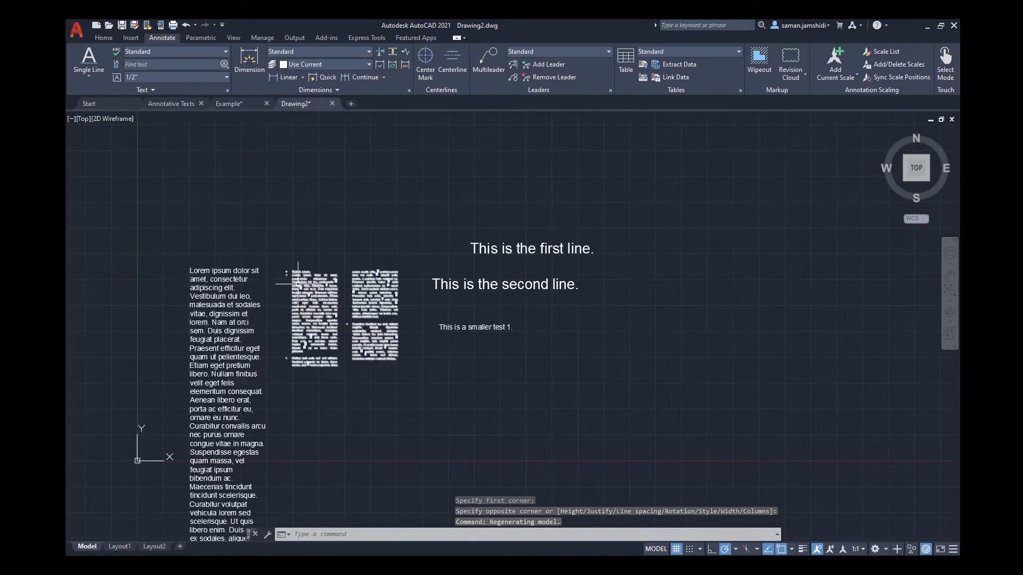
Delete the multiline text with the Lorem ipsum paragraphs to the left of the two-column text.
{"action": "left_click", "coordinate": [243, 272]}
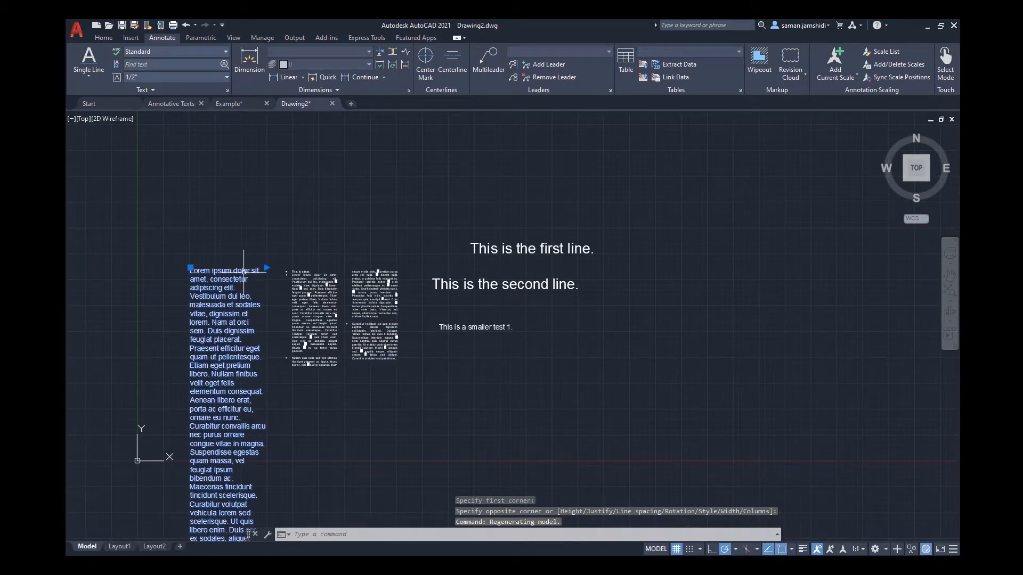
{"action": "key", "text": "Delete"}
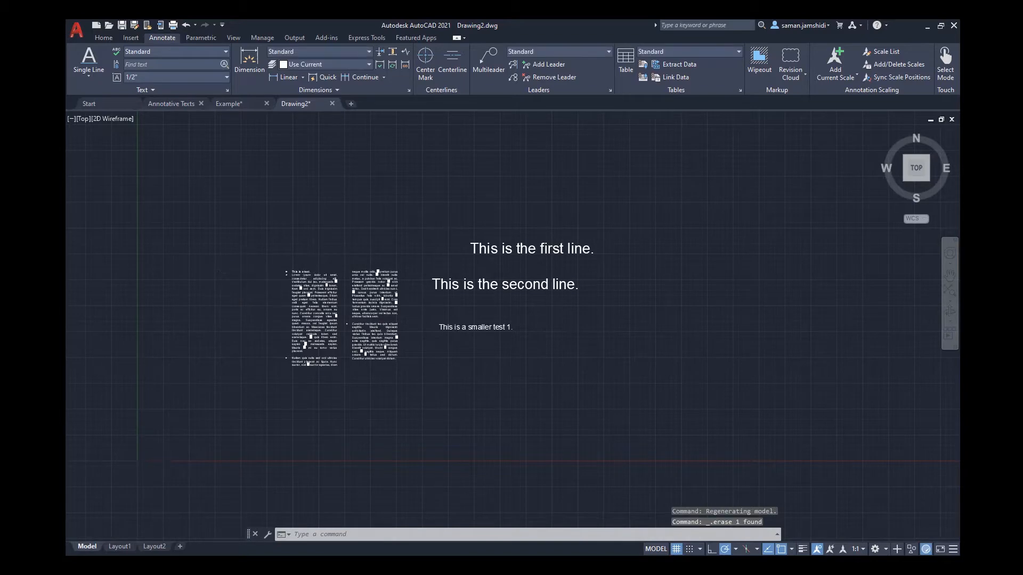
Start a single-line text below "This is a smaller test 1." with a height of 1/2" and a rotation angle of 0.
{"action": "scroll", "coordinate": [338, 243], "scroll_direction": "up", "scroll_amount": 2}
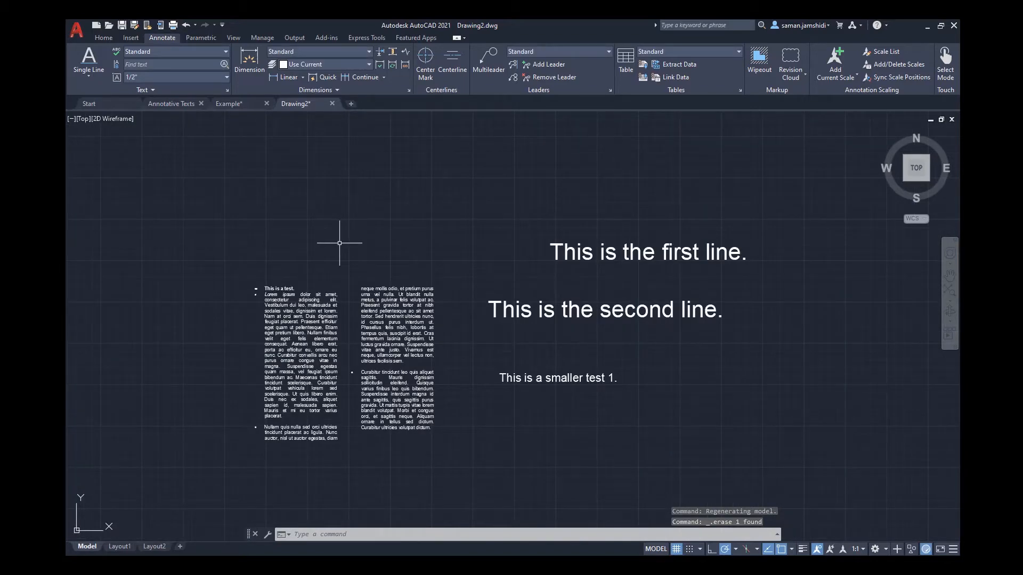
{"action": "middle_click_drag", "start_coordinate": [583, 299], "coordinate": [535, 308]}
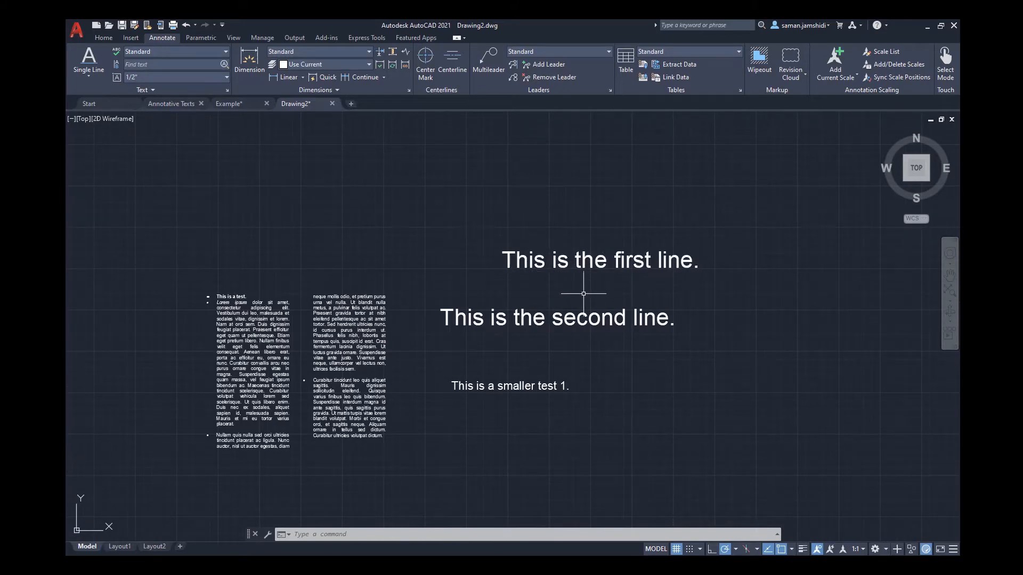
{"action": "type", "text": "DT"}
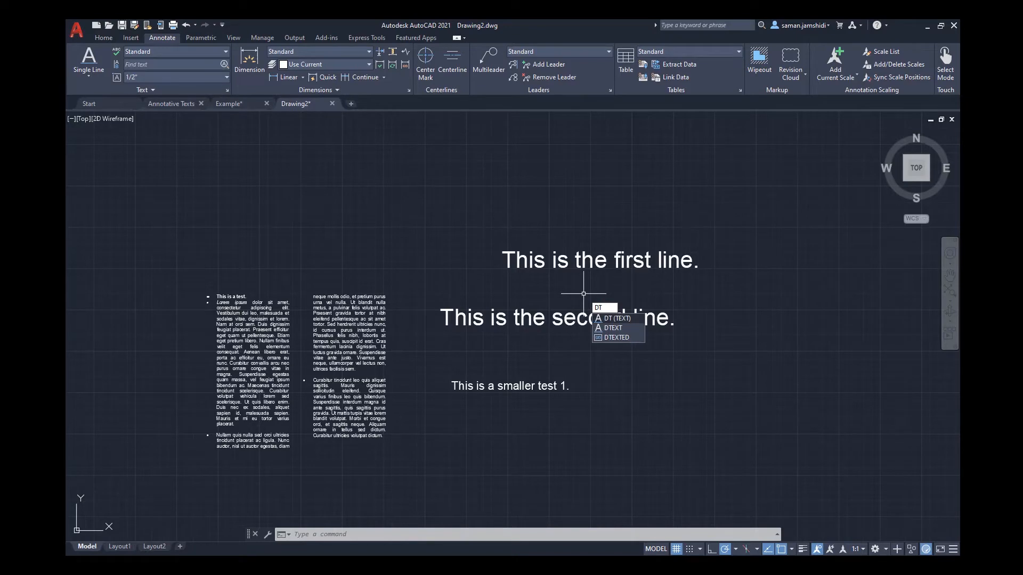
{"action": "key", "text": "Return"}
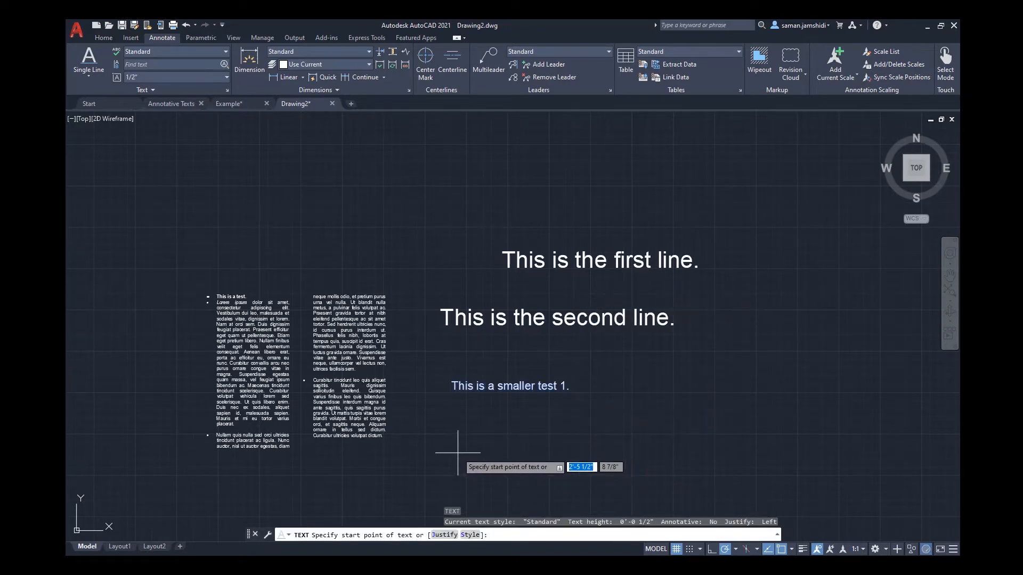
{"action": "left_click", "coordinate": [457, 453]}
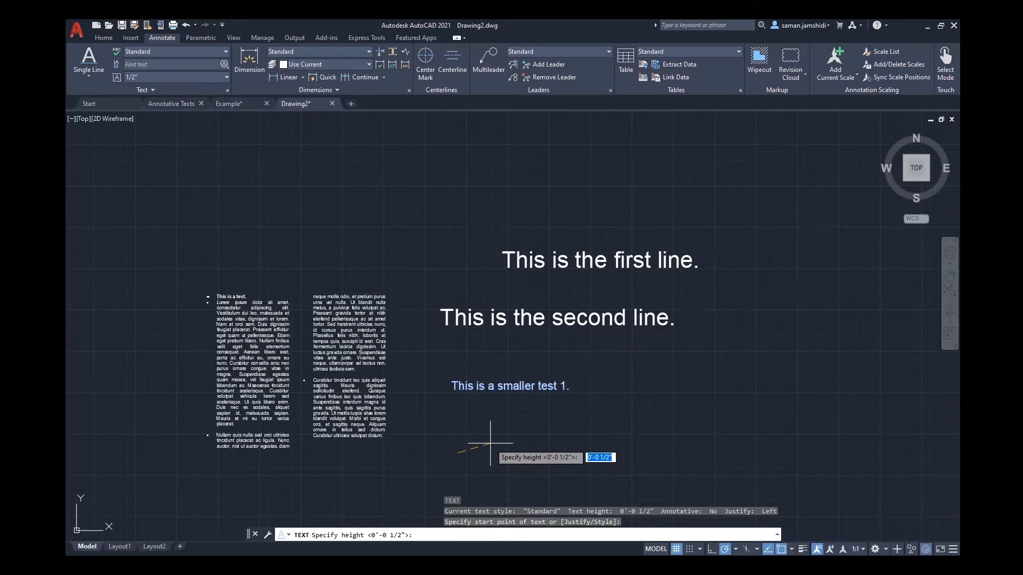
{"action": "key", "text": "Return"}
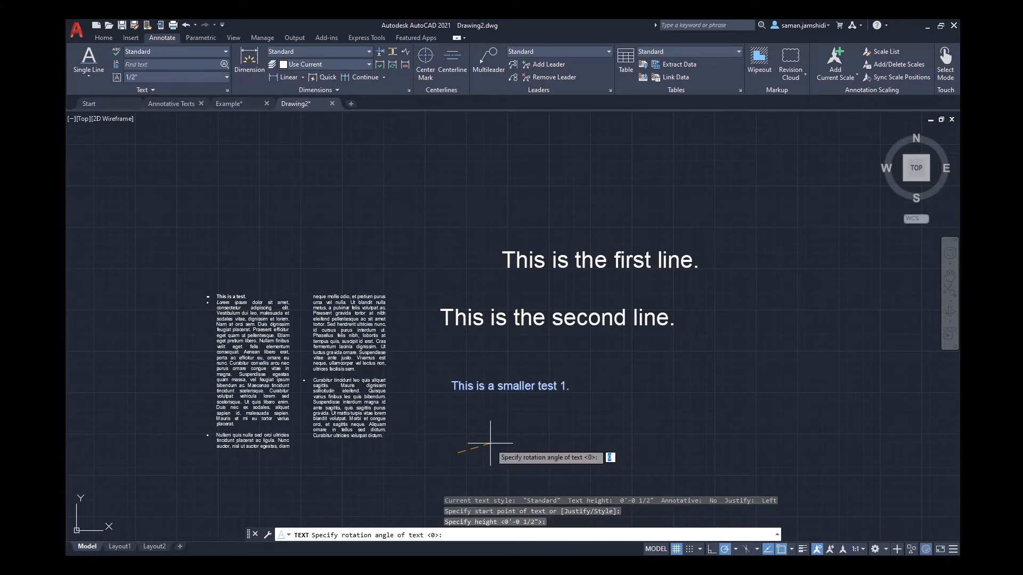
{"action": "key", "text": "Return"}
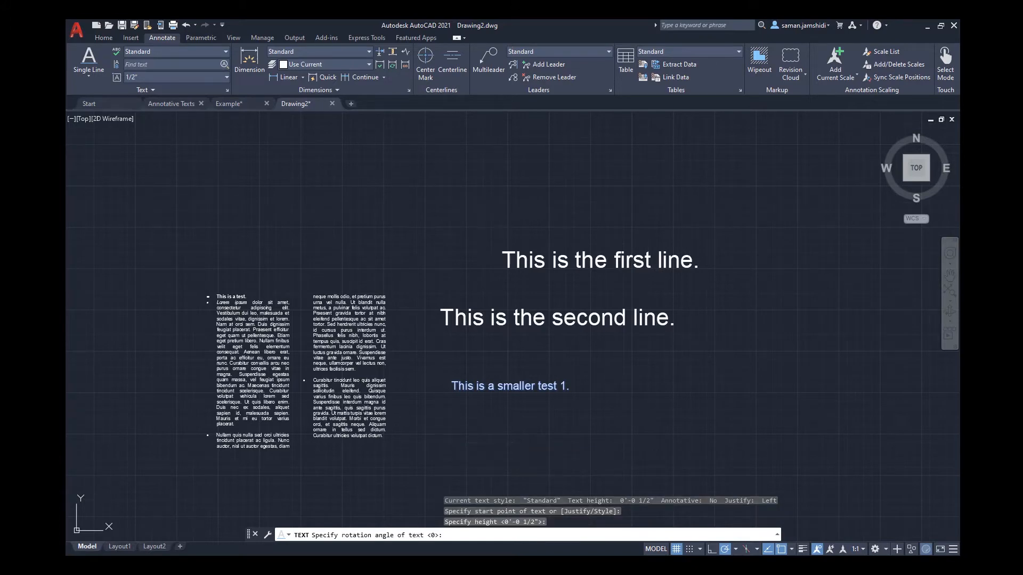
Enter "This is an example. DT" as the single-line text and finish the text command.
{"action": "type", "text": "This is a"}
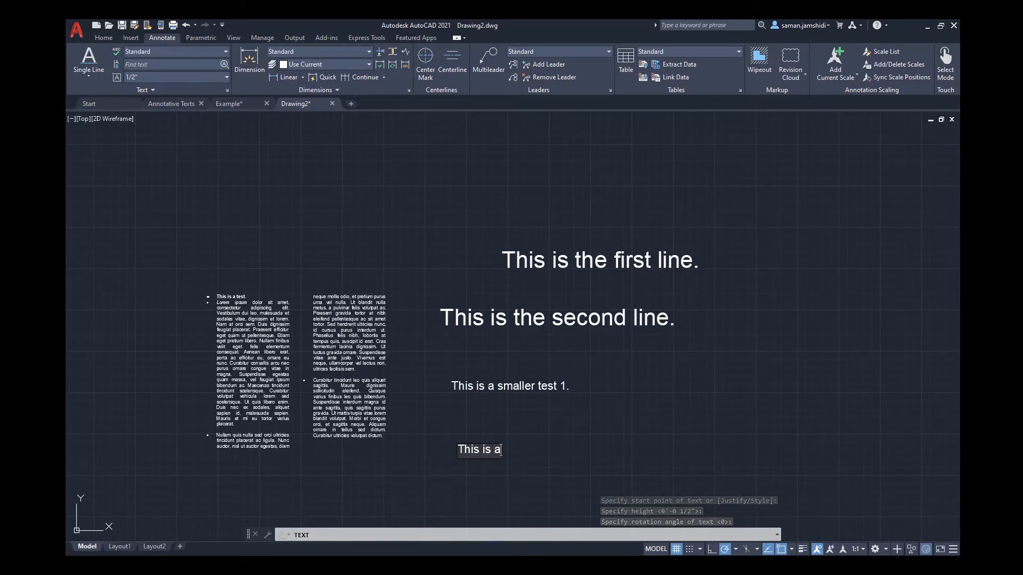
{"action": "type", "text": "n example"}
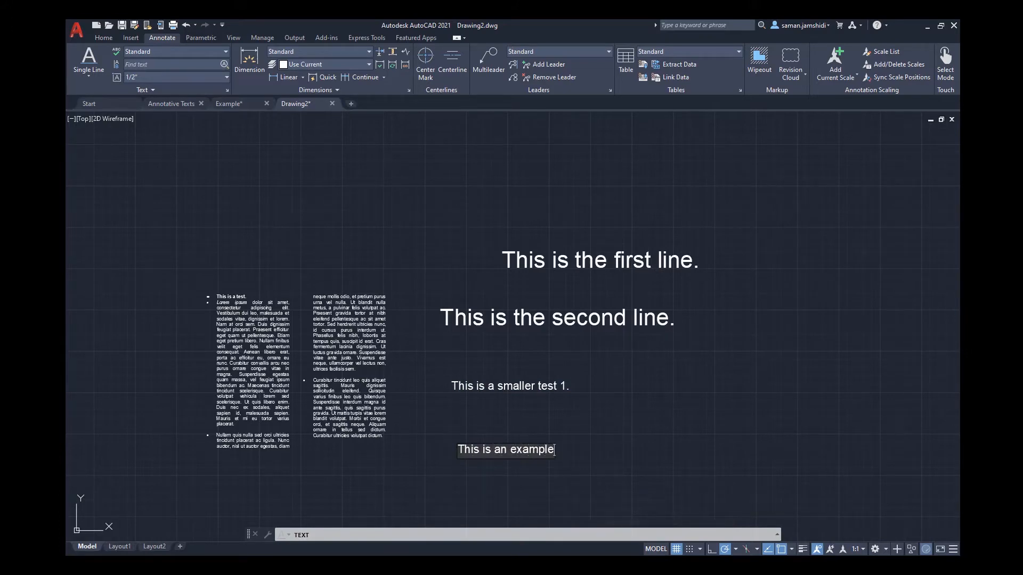
{"action": "type", "text": ". DT"}
{"action": "key", "text": "Return"}
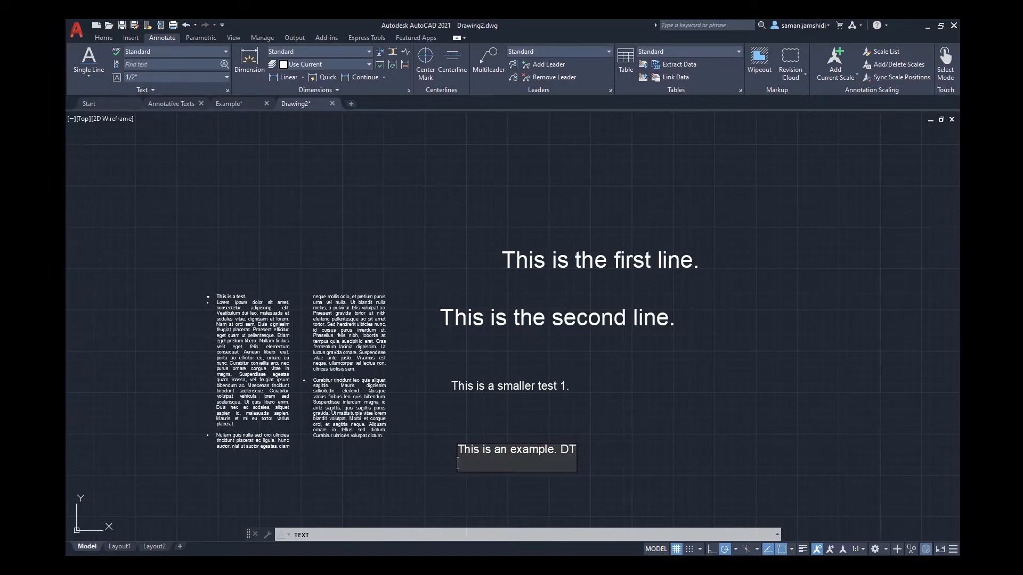
{"action": "key", "text": "Return"}
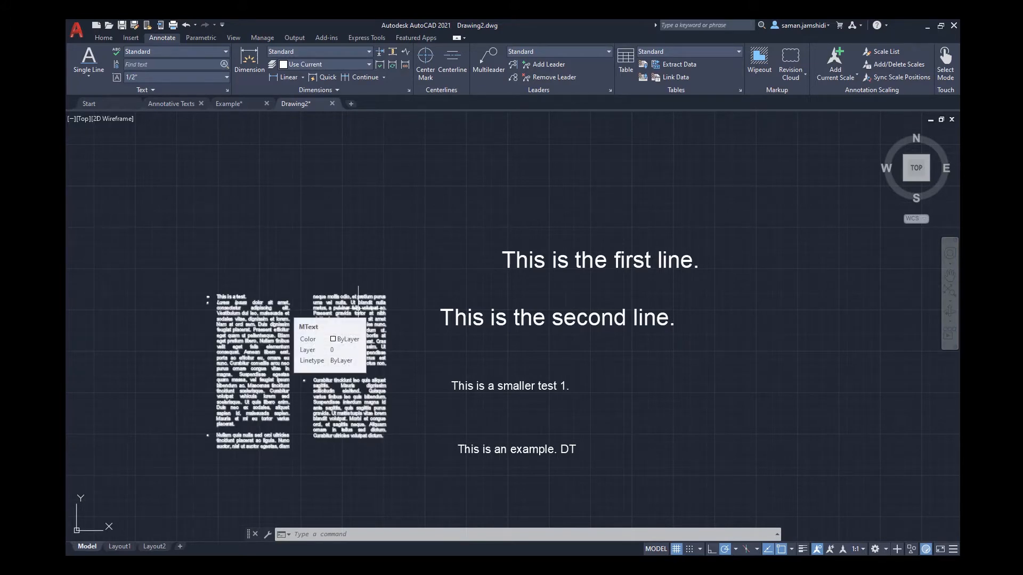
Open the two-column multiline text for editing and add "30" with a degree symbol after "This is a test.".
{"action": "scroll", "coordinate": [247, 367], "scroll_direction": "up", "scroll_amount": 1}
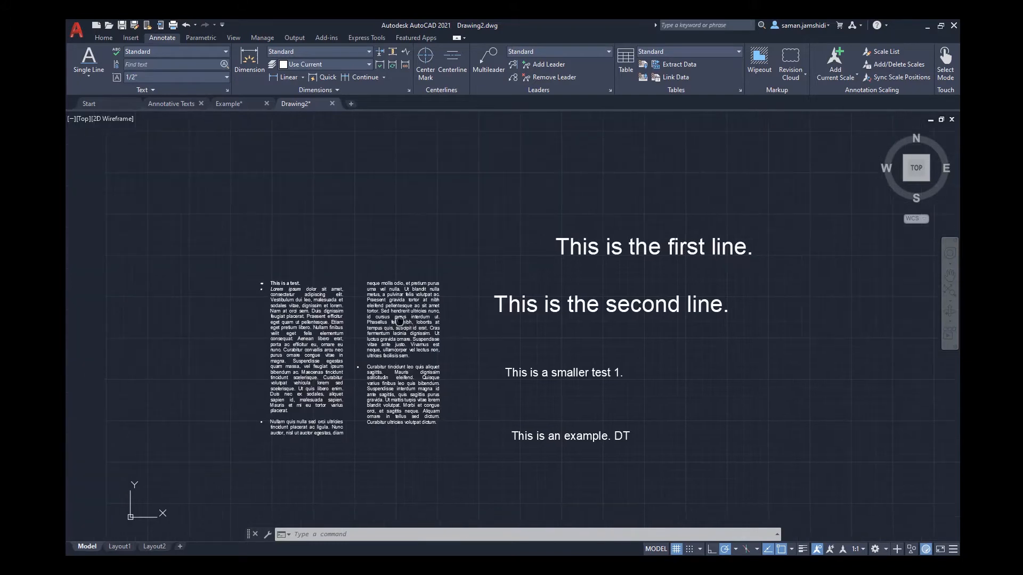
{"action": "scroll", "coordinate": [387, 336], "scroll_direction": "up", "scroll_amount": 1}
{"action": "double_click", "coordinate": [387, 337]}
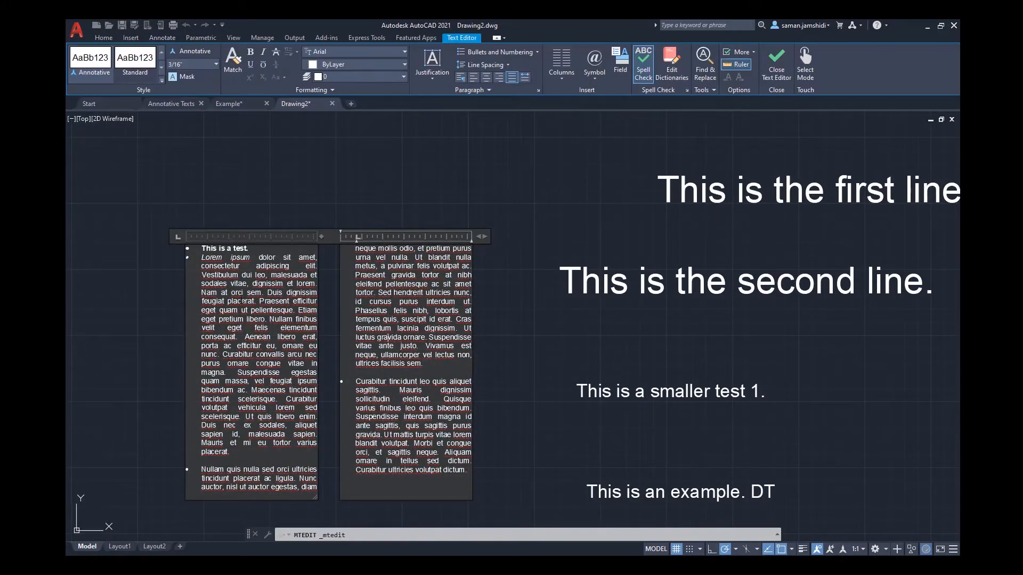
{"action": "left_click", "coordinate": [261, 247]}
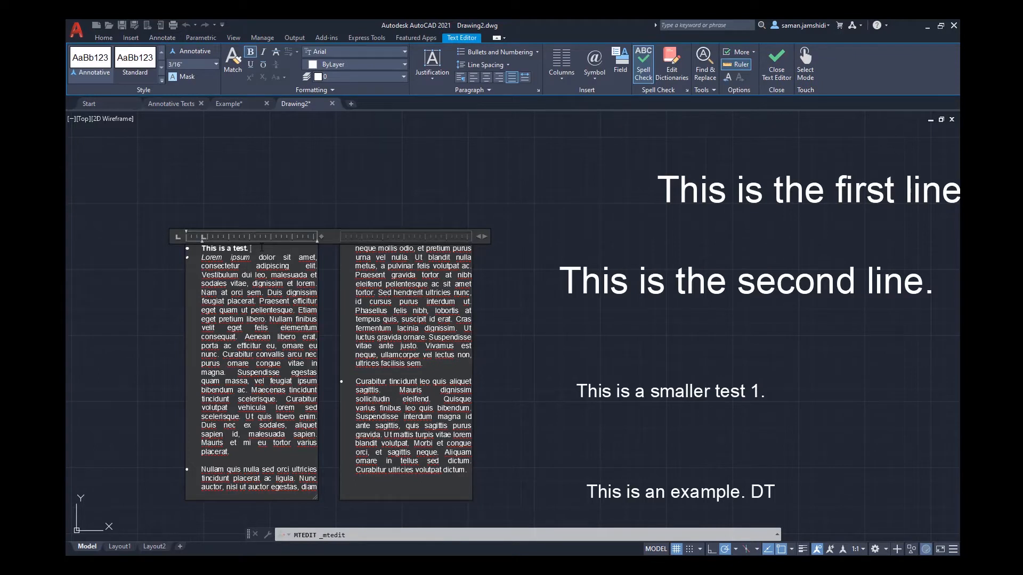
{"action": "type", "text": "30"}
{"action": "scroll", "coordinate": [229, 234], "scroll_direction": "up", "scroll_amount": 4}
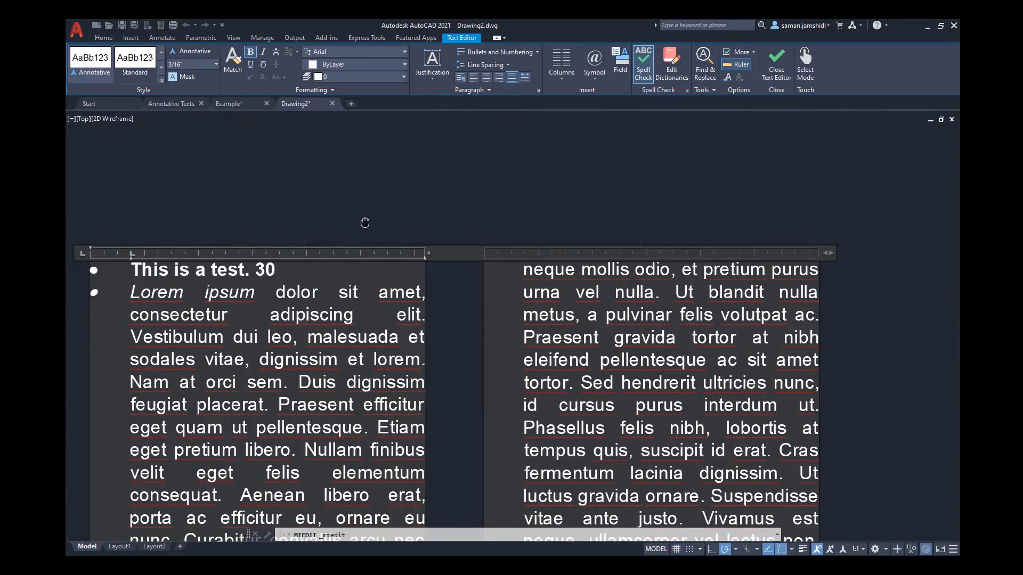
{"action": "middle_click_drag", "start_coordinate": [365, 223], "coordinate": [397, 224]}
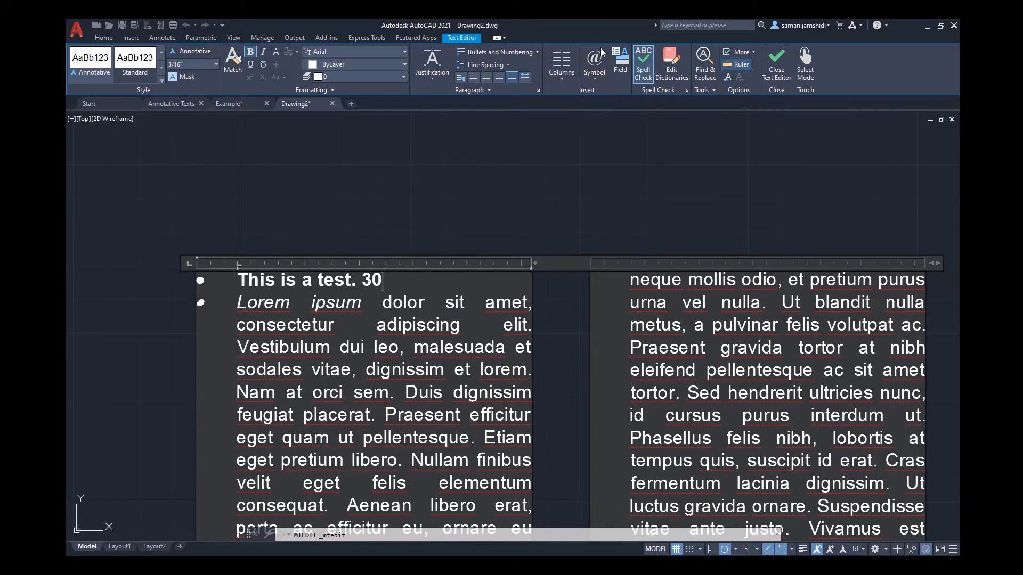
{"action": "left_click", "coordinate": [600, 80]}
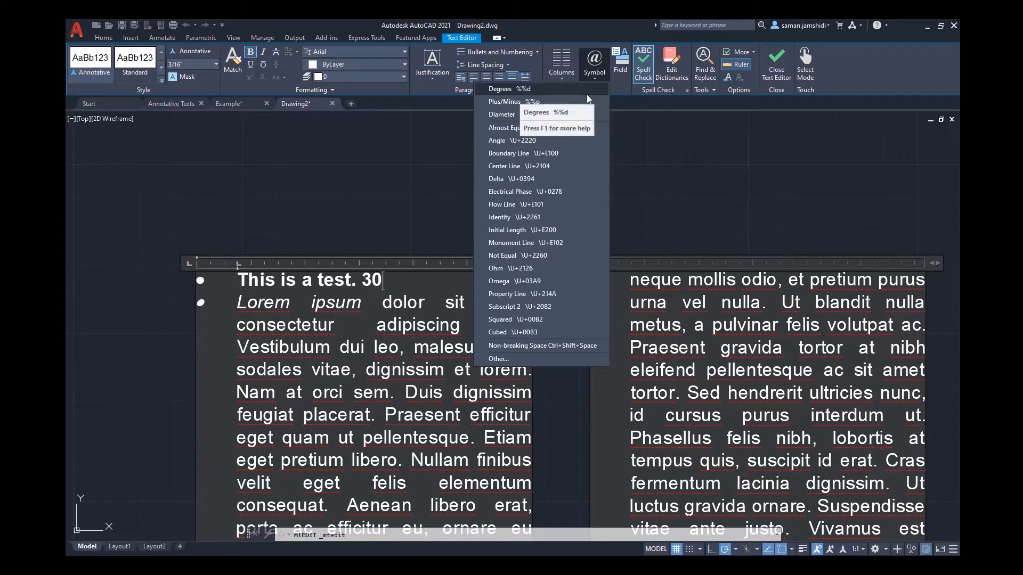
{"action": "left_click", "coordinate": [515, 92]}
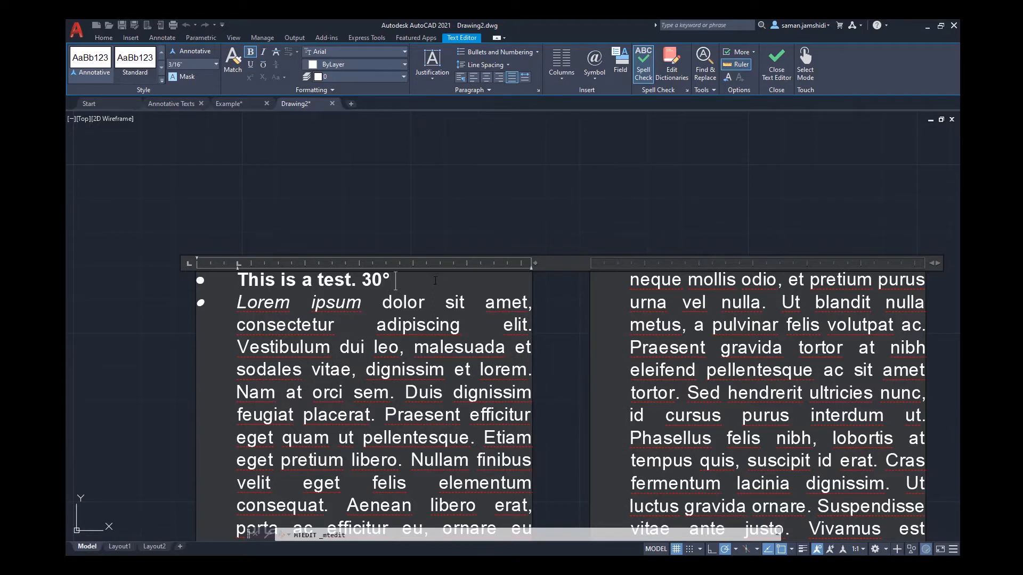
Insert the plus/minus and diameter symbols after "30°" in the multiline text and close the text editor.
{"action": "left_click", "coordinate": [591, 75]}
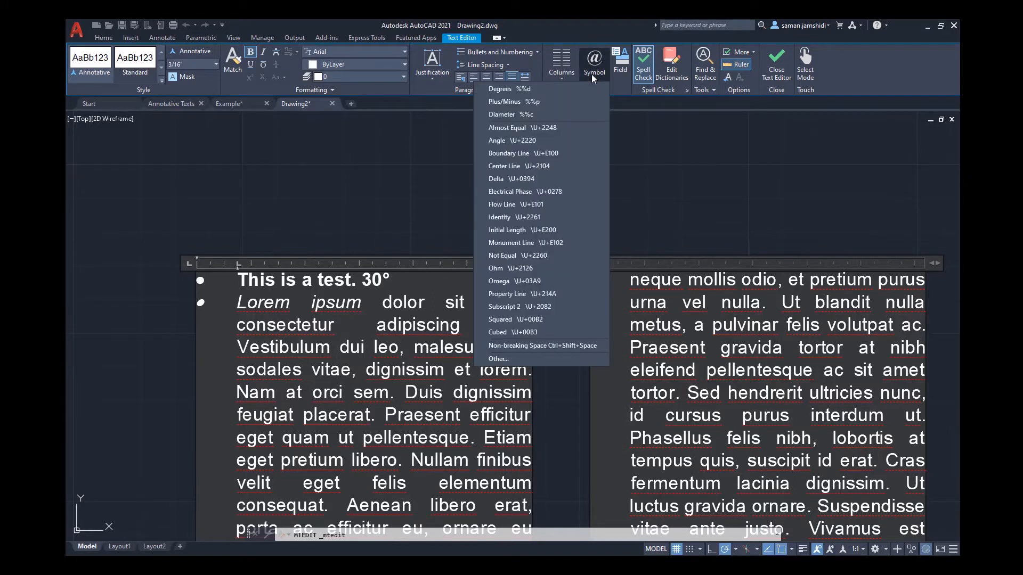
{"action": "left_click", "coordinate": [575, 101]}
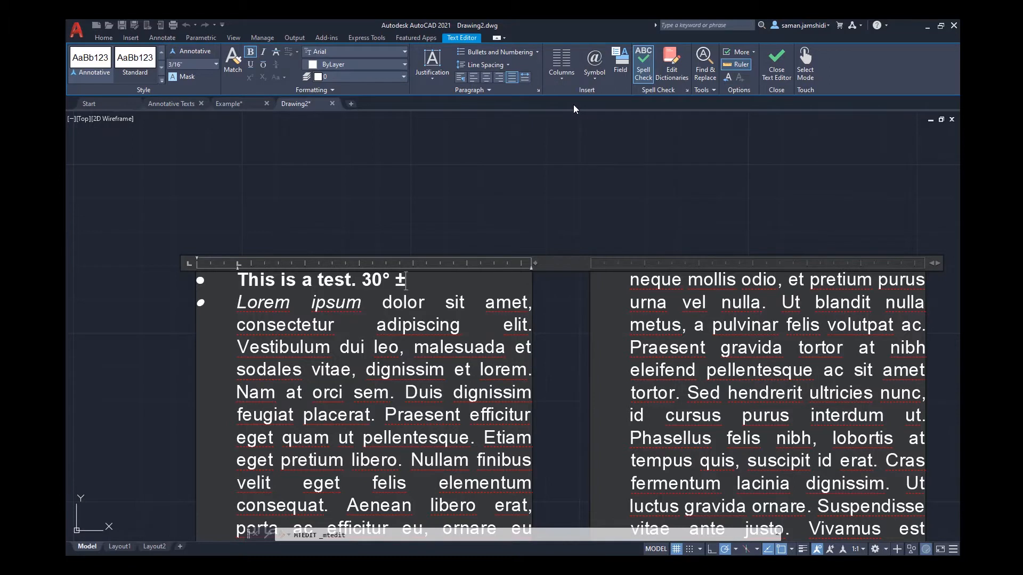
{"action": "left_click", "coordinate": [594, 66]}
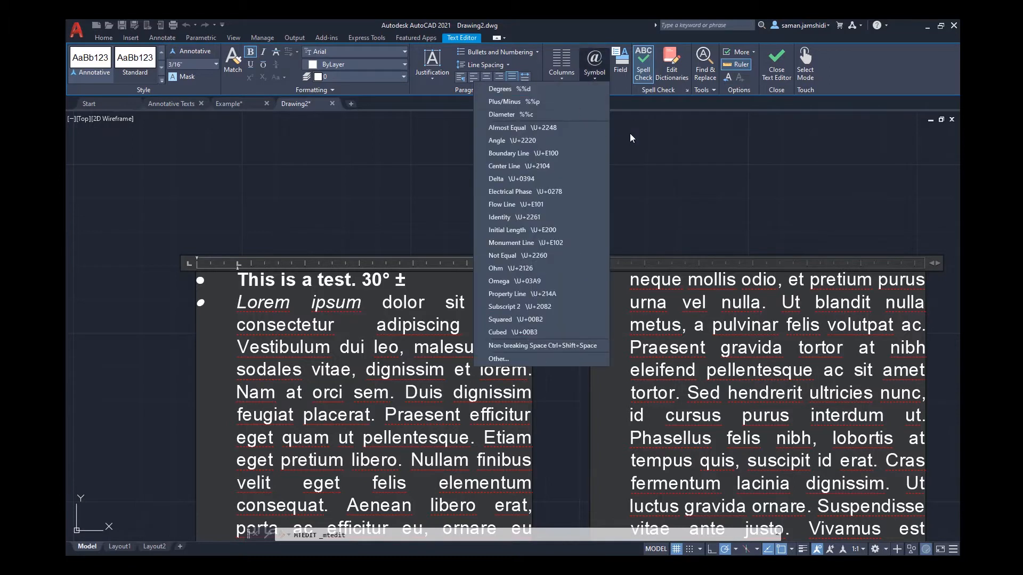
{"action": "left_click", "coordinate": [557, 116]}
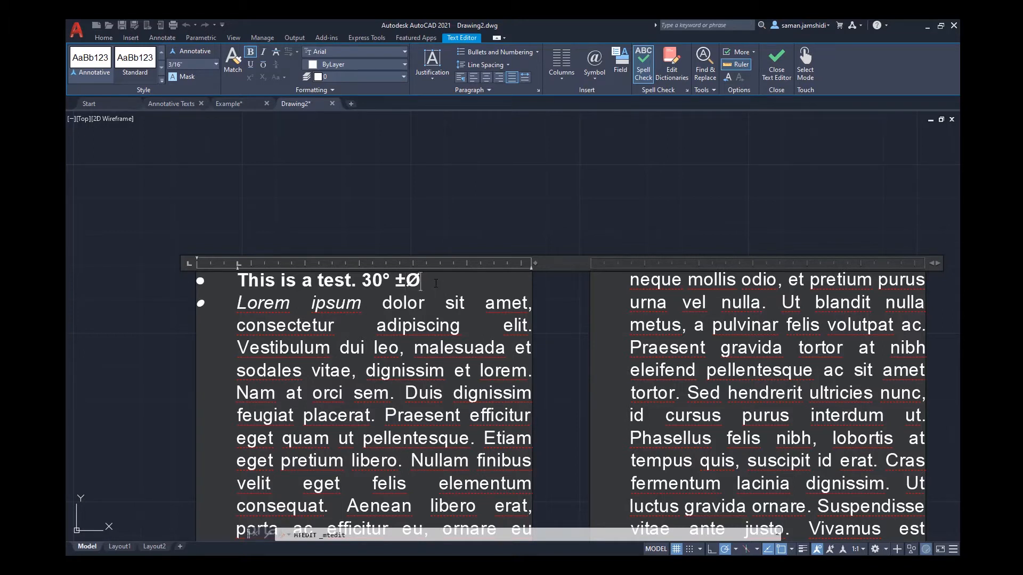
{"action": "left_click", "coordinate": [468, 194]}
Add " 30" to the end of the single-line text "This is the first line." and finish the text edit.
{"action": "scroll", "coordinate": [468, 197], "scroll_direction": "down", "scroll_amount": 6}
{"action": "middle_click_drag", "start_coordinate": [628, 214], "coordinate": [419, 240]}
{"action": "double_click", "coordinate": [657, 206]}
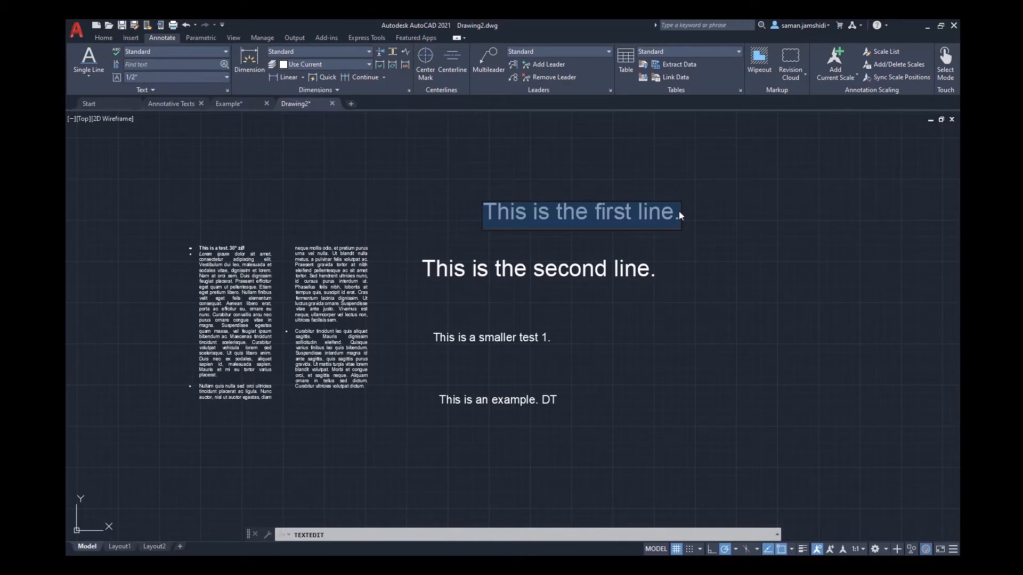
{"action": "scroll", "coordinate": [680, 215], "scroll_direction": "up", "scroll_amount": 2}
{"action": "left_click", "coordinate": [681, 215]}
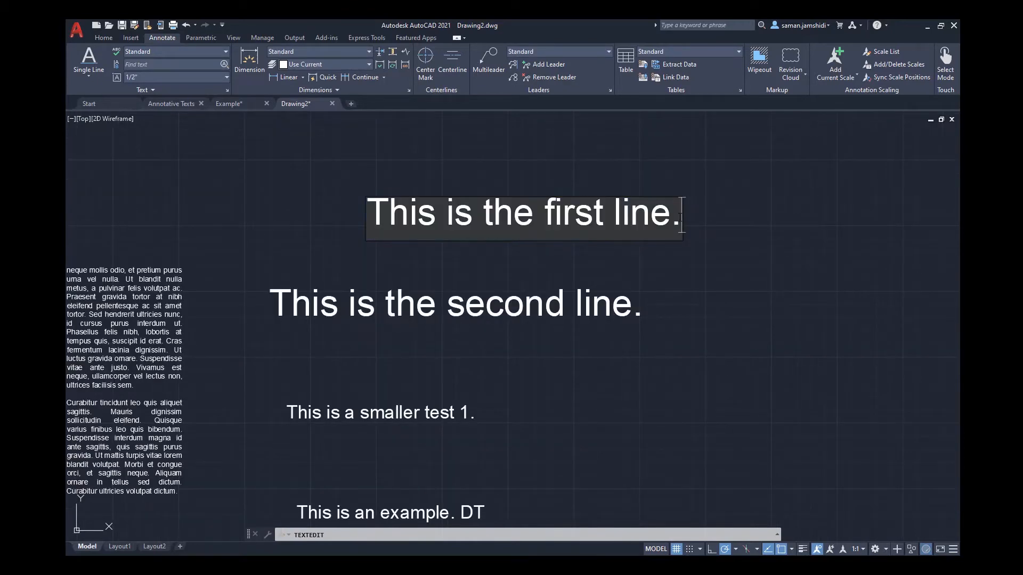
{"action": "type", "text": "30"}
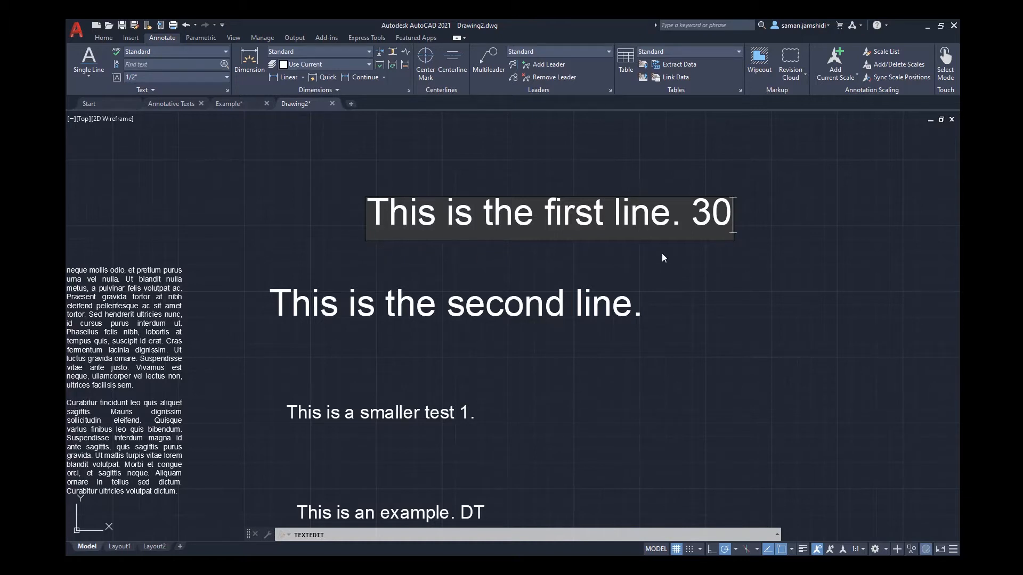
{"action": "left_click", "coordinate": [743, 297]}
{"action": "scroll", "coordinate": [745, 293], "scroll_direction": "down", "scroll_amount": 2}
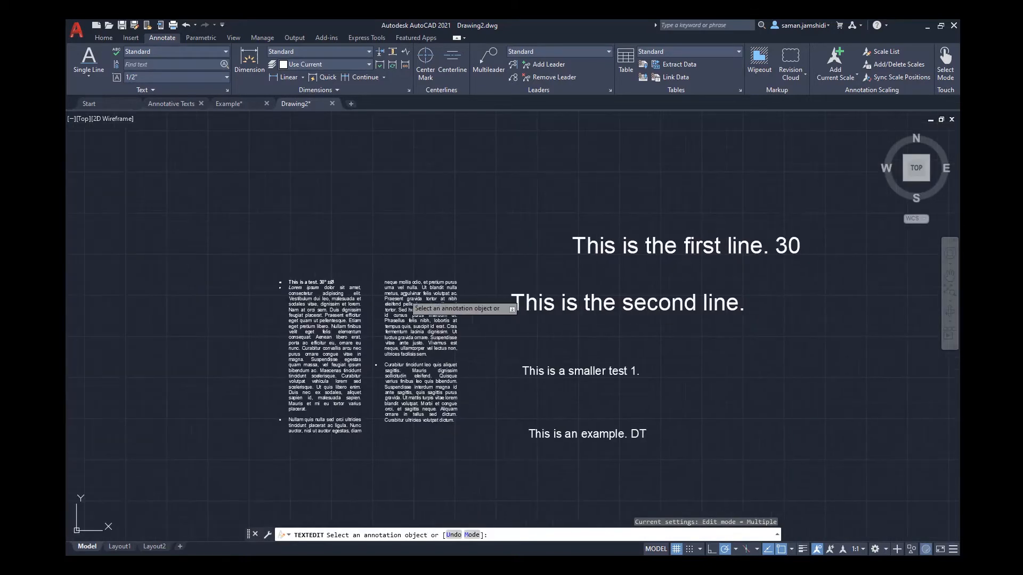
{"action": "scroll", "coordinate": [301, 283], "scroll_direction": "up", "scroll_amount": 2}
{"action": "key", "text": "Escape"}
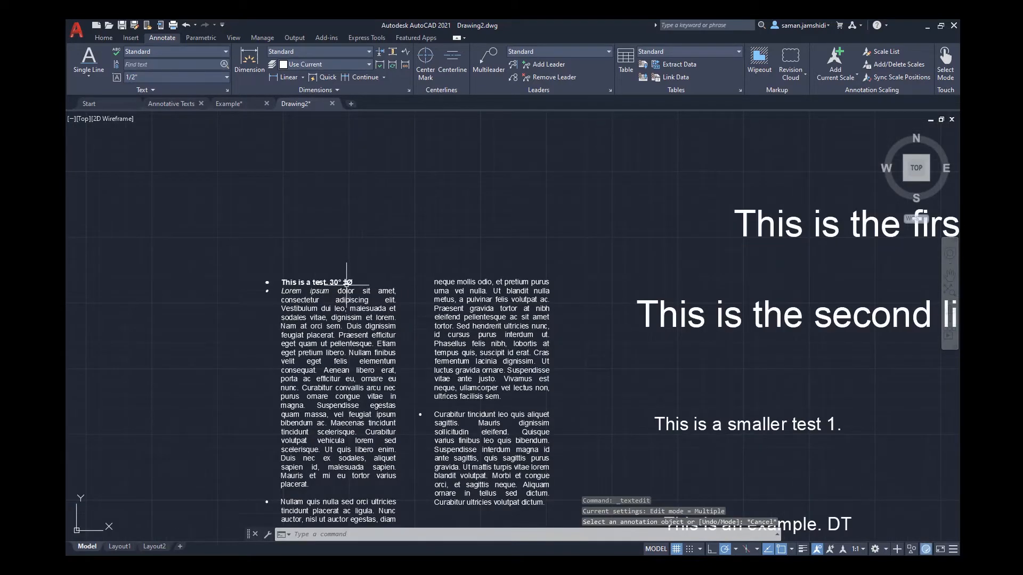
Look up the control codes for the degree, plus/minus and diameter symbols in the two-column text's editor, and close the editor.
{"action": "left_click", "coordinate": [346, 283]}
{"action": "double_click", "coordinate": [360, 282]}
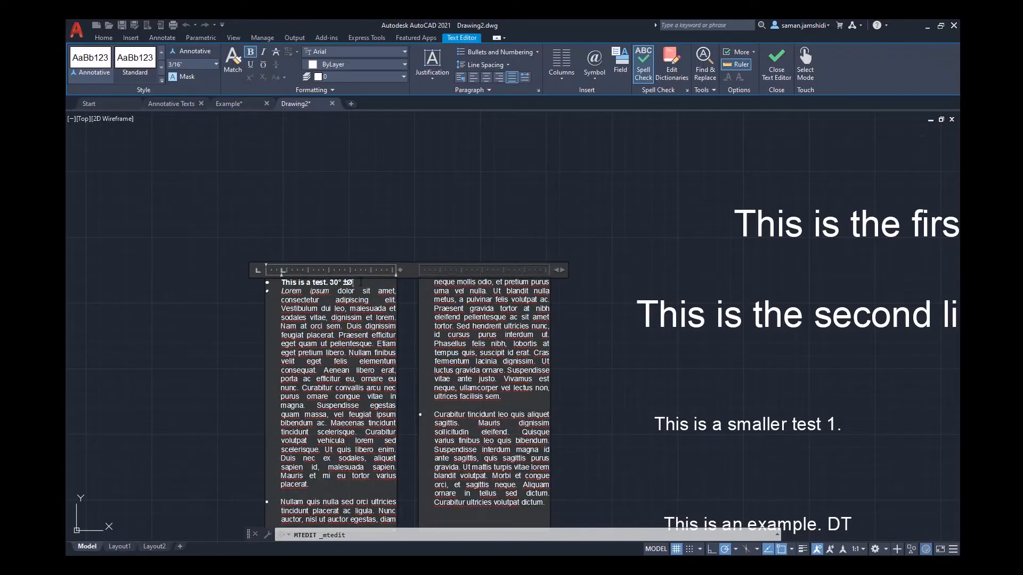
{"action": "scroll", "coordinate": [324, 253], "scroll_direction": "up", "scroll_amount": 2}
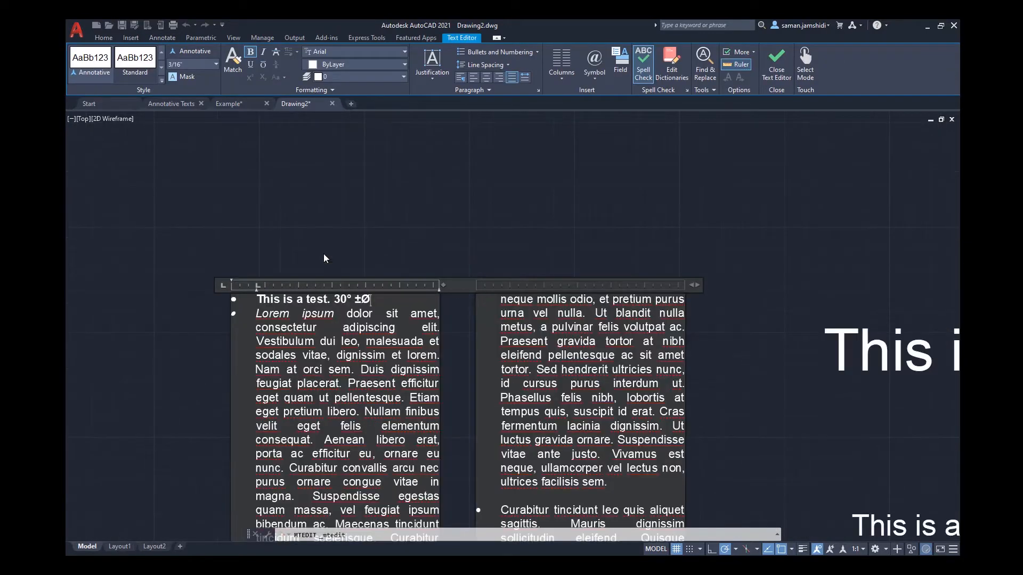
{"action": "left_click", "coordinate": [593, 75]}
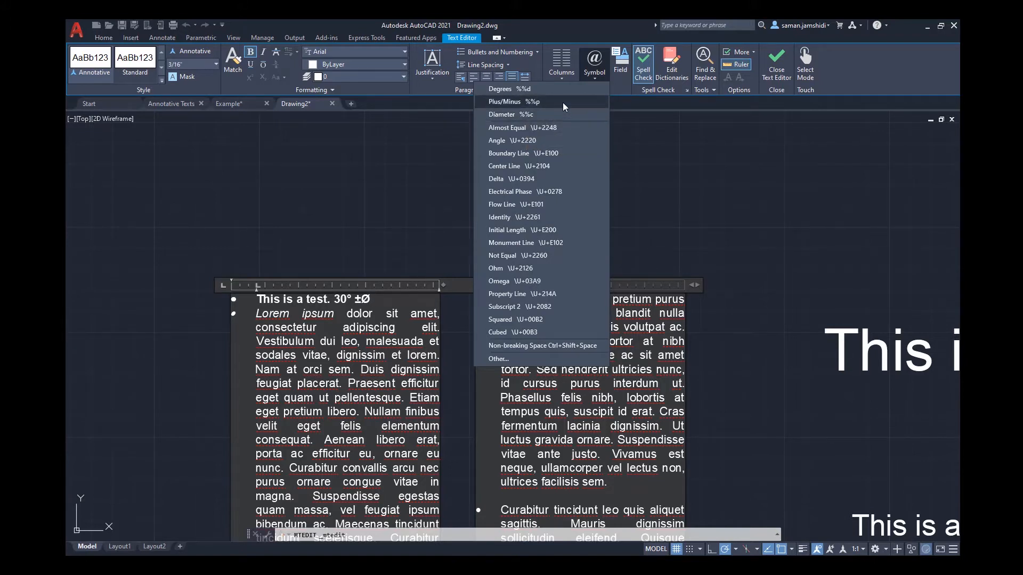
{"action": "left_click", "coordinate": [729, 208]}
{"action": "scroll", "coordinate": [698, 237], "scroll_direction": "down", "scroll_amount": 5}
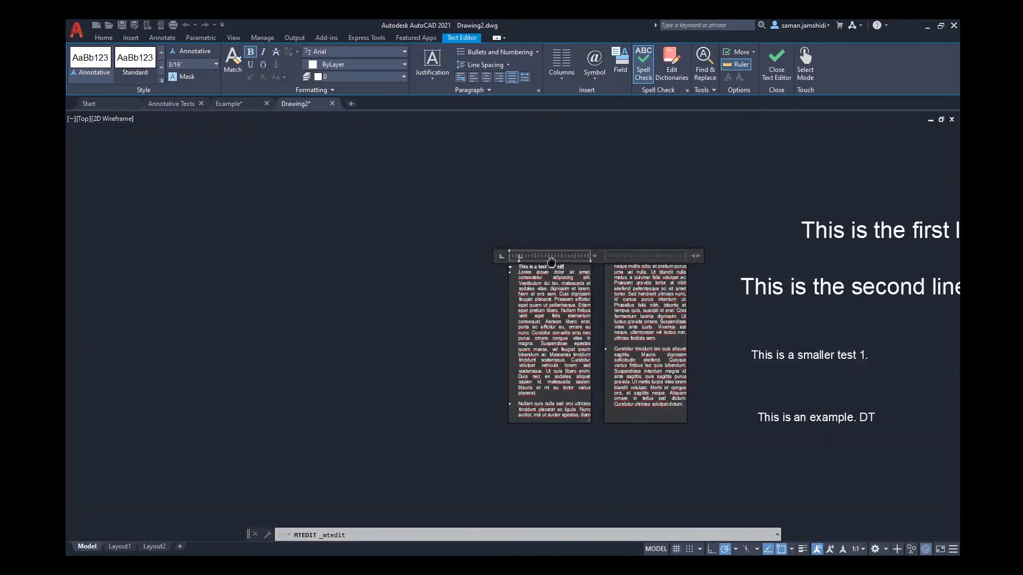
{"action": "middle_click_drag", "start_coordinate": [552, 261], "coordinate": [343, 275]}
{"action": "left_click", "coordinate": [767, 229]}
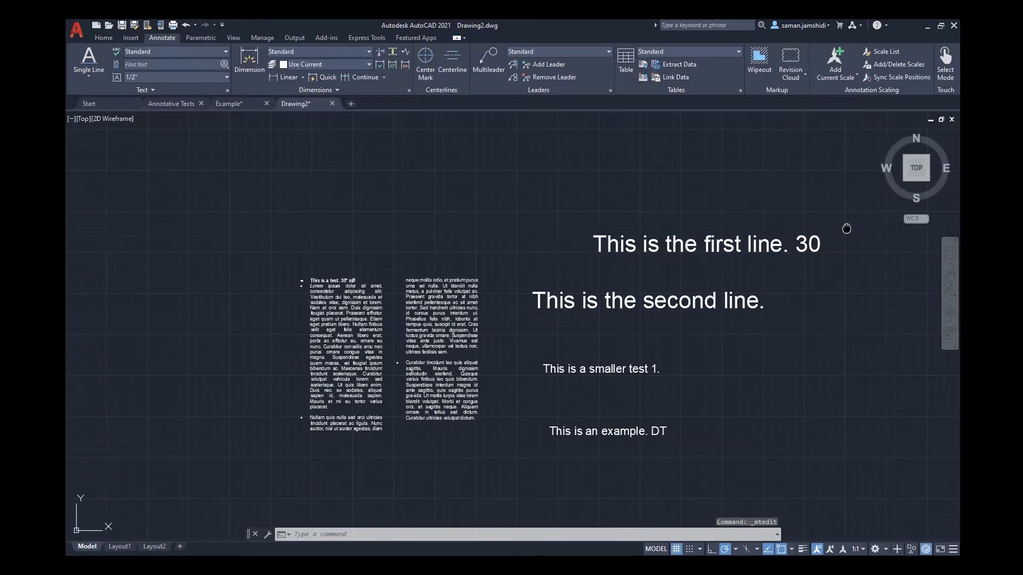
Append a degree symbol and a plus/minus symbol after "30" in the first-line single-line text using %%d and %%p, and finish the text edit.
{"action": "middle_click_drag", "start_coordinate": [847, 228], "coordinate": [737, 265]}
{"action": "scroll", "coordinate": [680, 286], "scroll_direction": "up", "scroll_amount": 4}
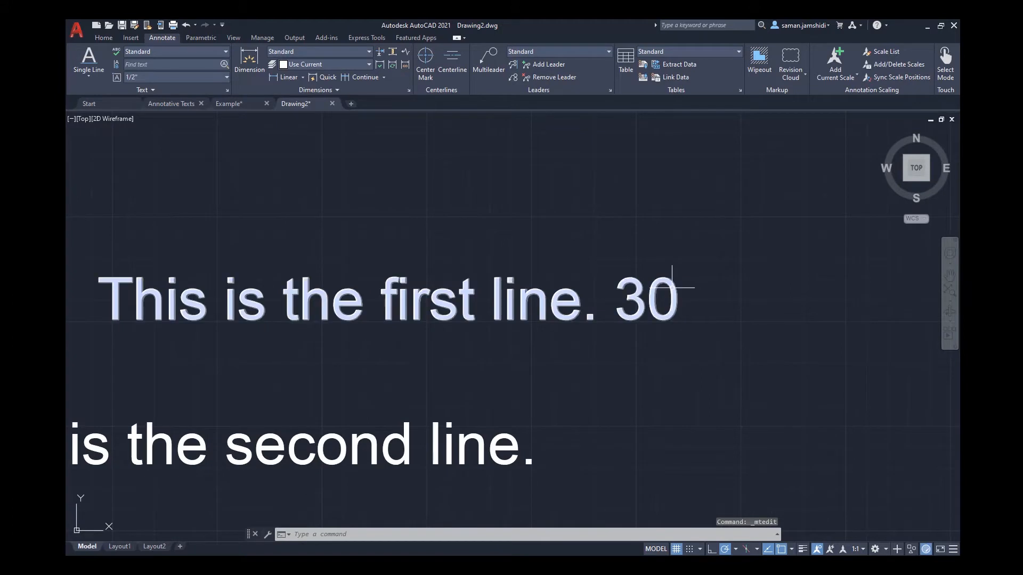
{"action": "left_click", "coordinate": [671, 287]}
{"action": "double_click", "coordinate": [674, 289]}
{"action": "left_click", "coordinate": [687, 316]}
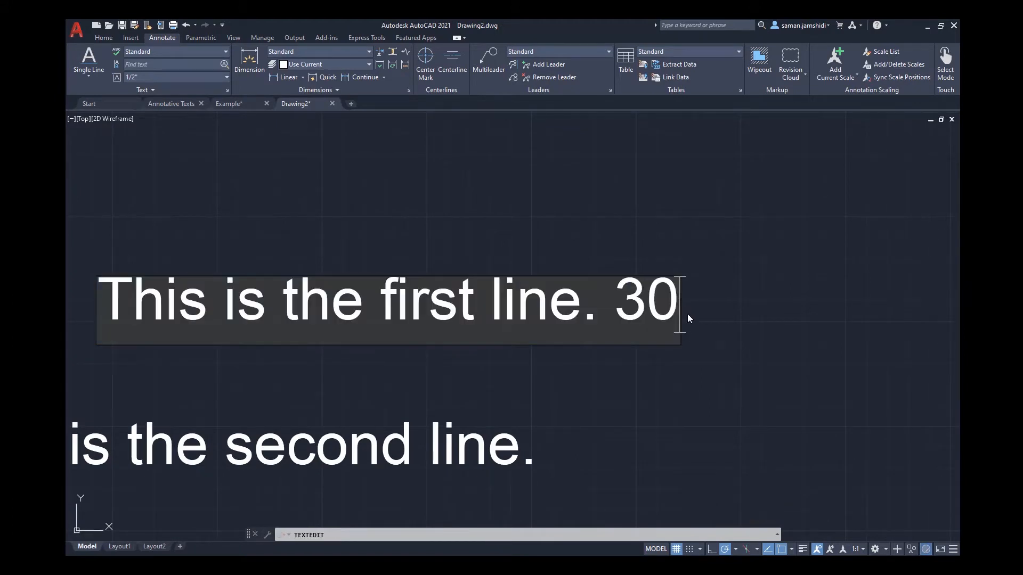
{"action": "type", "text": "%%d"}
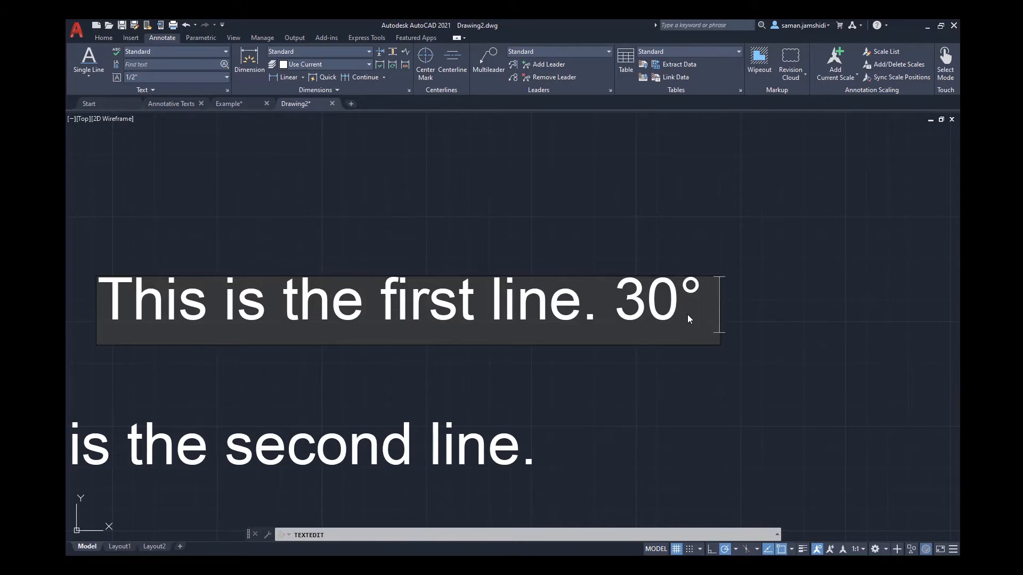
{"action": "type", "text": " %%p"}
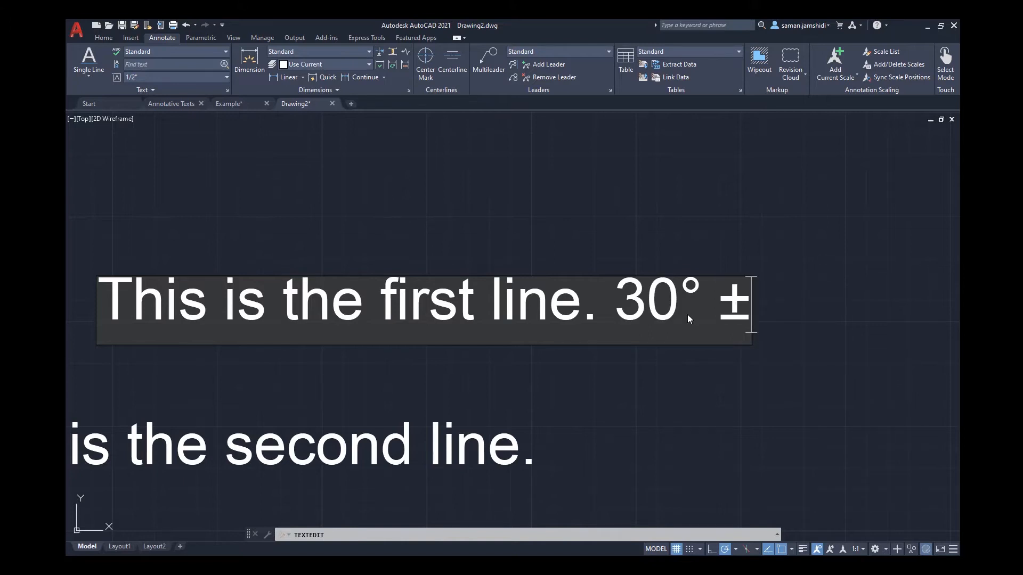
{"action": "left_click", "coordinate": [670, 252]}
{"action": "scroll", "coordinate": [683, 291], "scroll_direction": "down", "scroll_amount": 5}
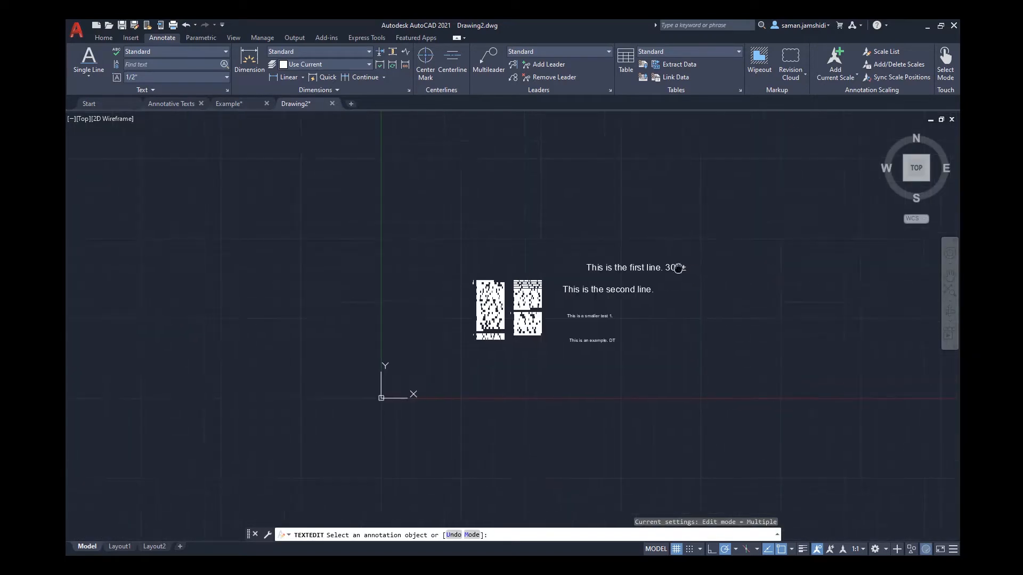
{"action": "scroll", "coordinate": [683, 292], "scroll_direction": "up", "scroll_amount": 2}
{"action": "key", "text": "Escape"}
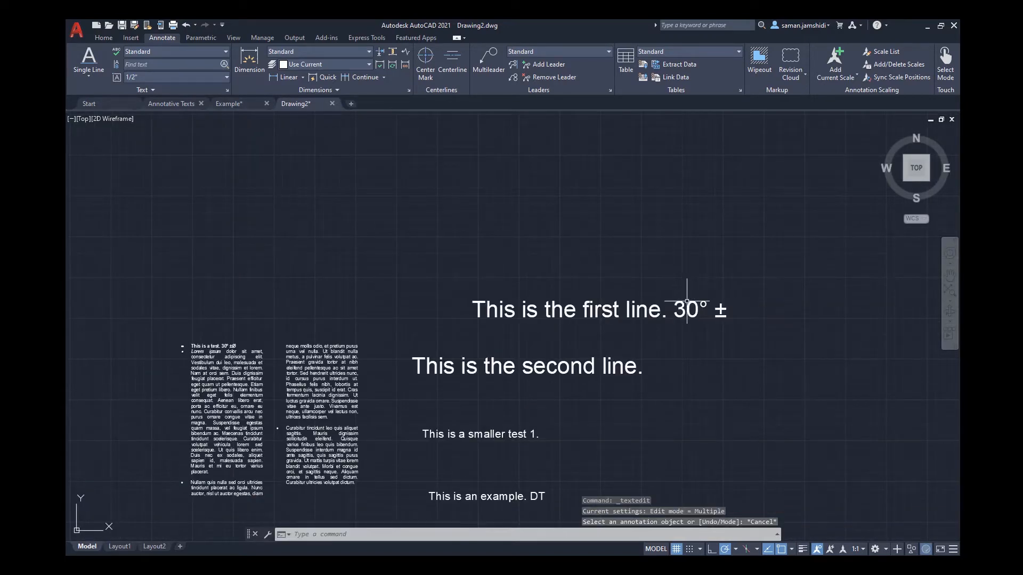
{"action": "left_click", "coordinate": [653, 309]}
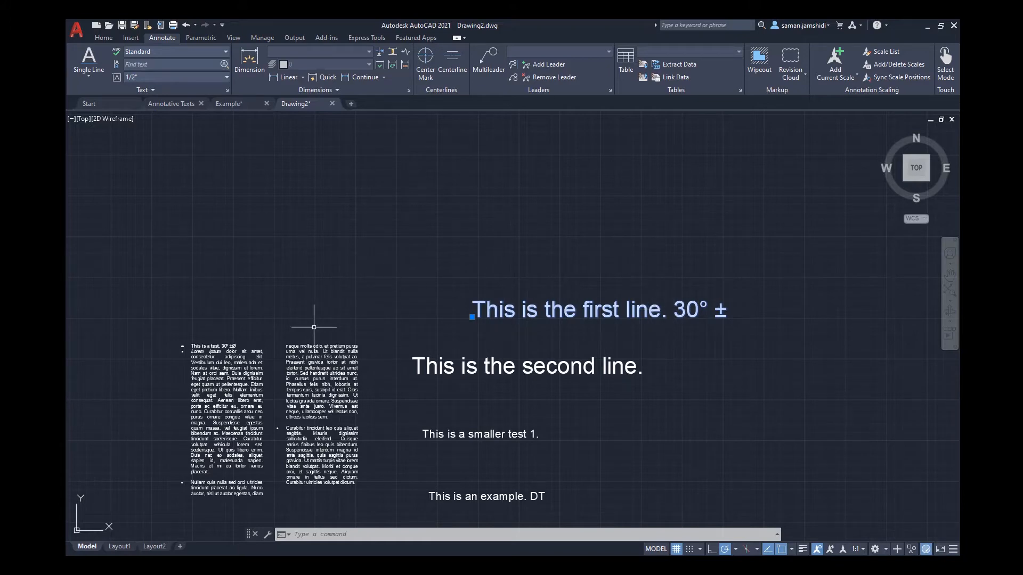
{"action": "middle_click_drag", "start_coordinate": [415, 323], "coordinate": [413, 282]}
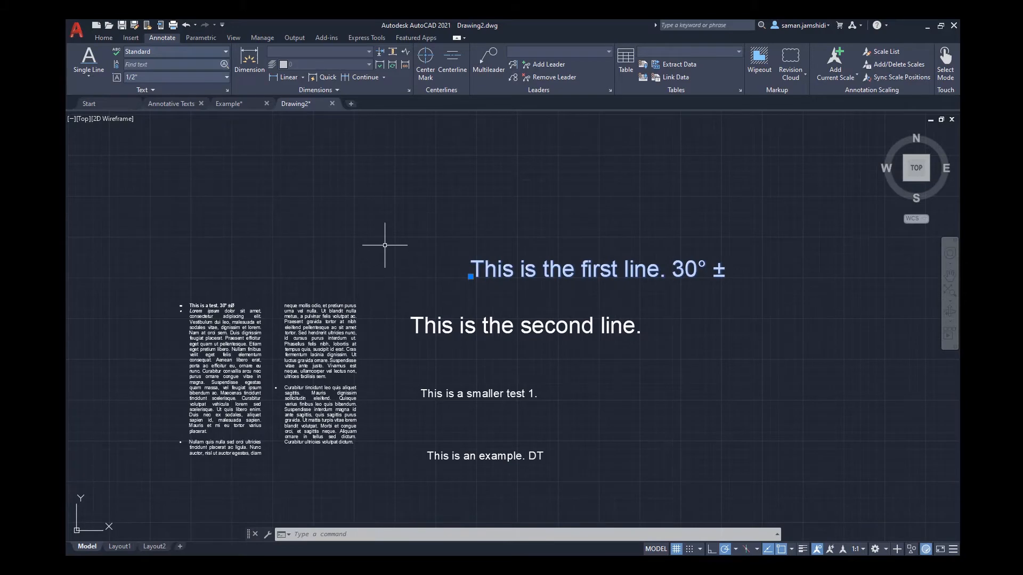
{"action": "key", "text": "Escape"}
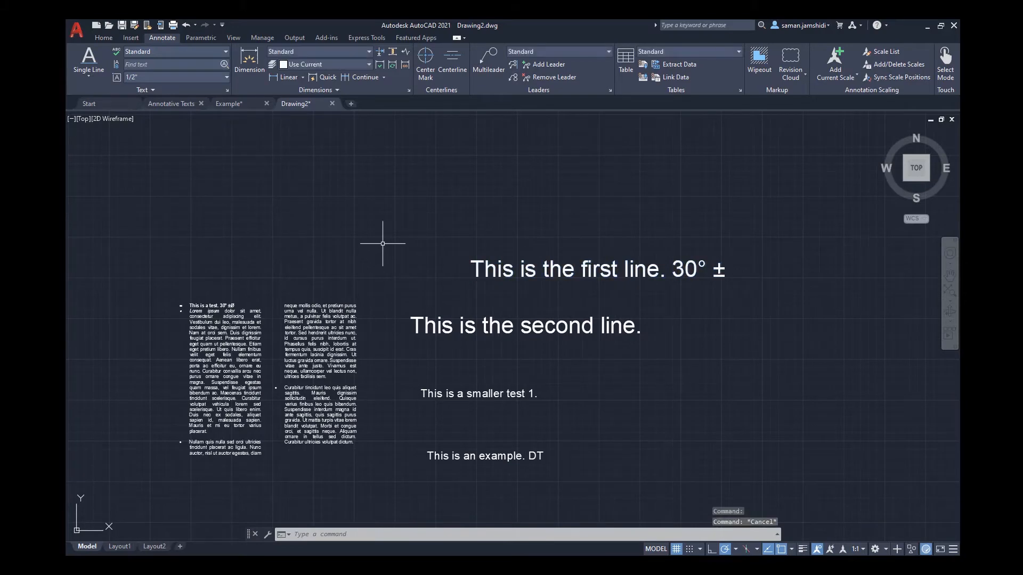
Try left-aligning "This is the second line." vertically below the start of the first-line text with Text Align, and undo the alignment.
{"action": "left_click", "coordinate": [116, 69]}
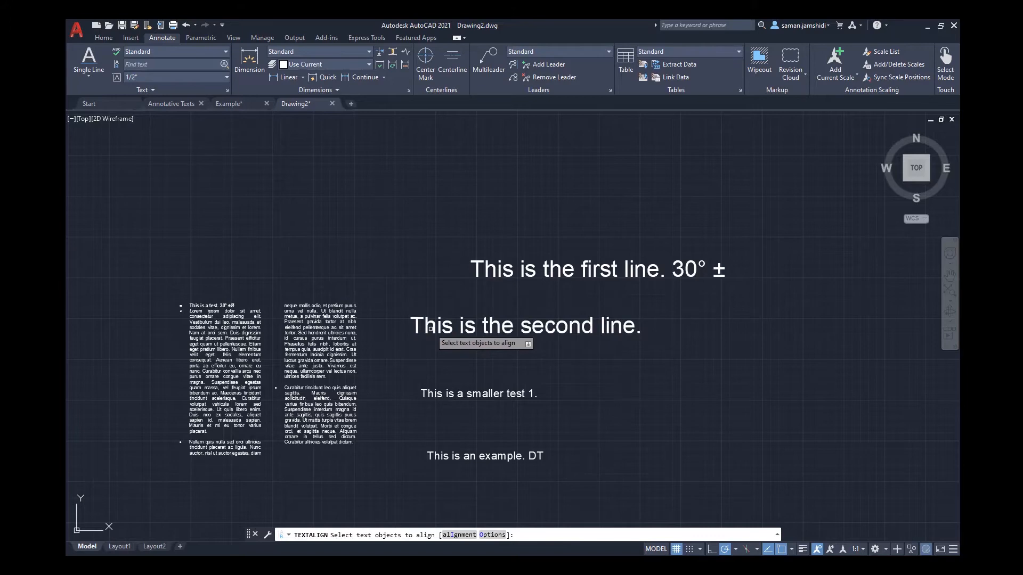
{"action": "left_click", "coordinate": [495, 272]}
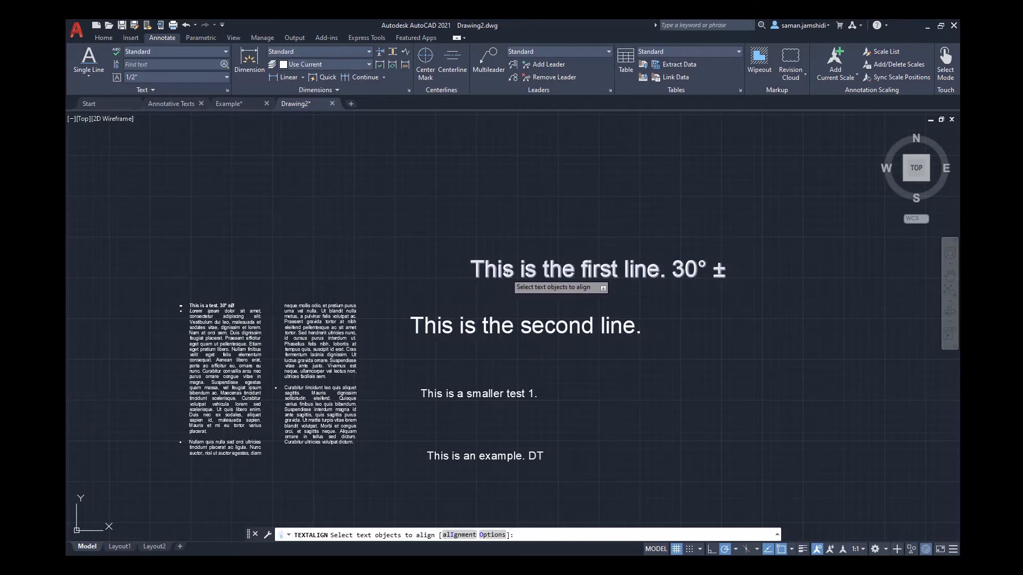
{"action": "left_click", "coordinate": [445, 326]}
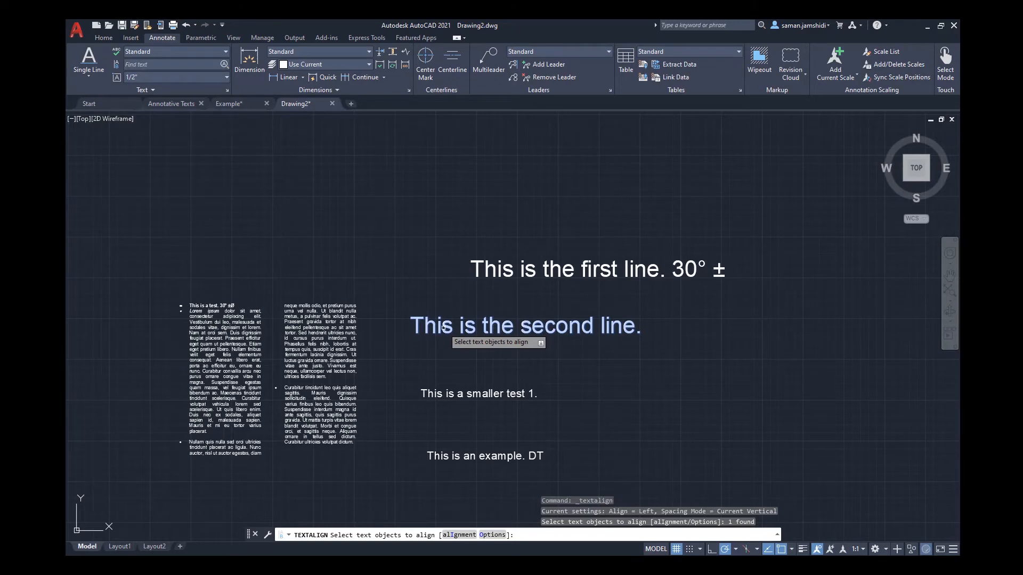
{"action": "key", "text": "Return"}
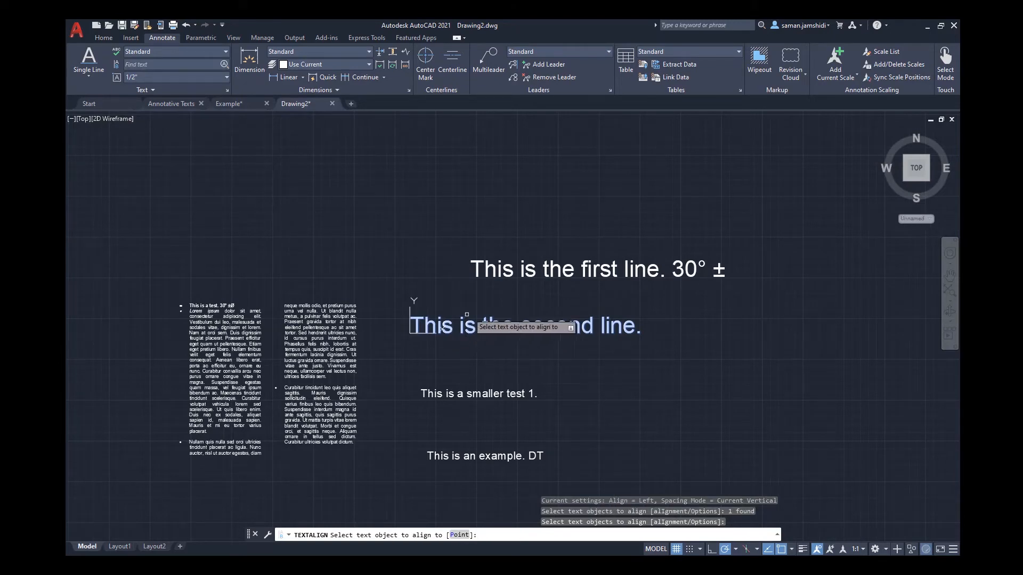
{"action": "left_click", "coordinate": [493, 266]}
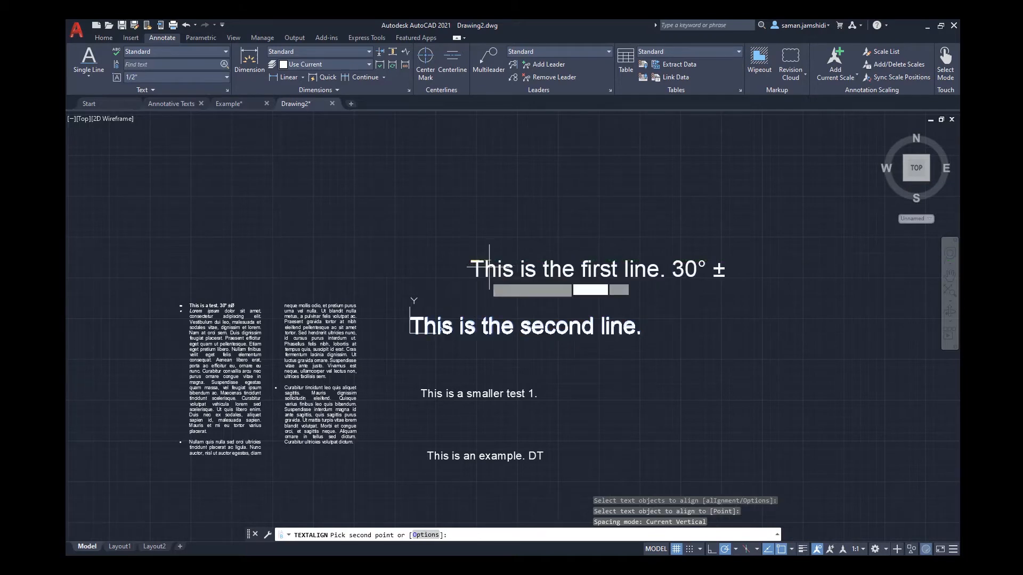
{"action": "left_click", "coordinate": [472, 366]}
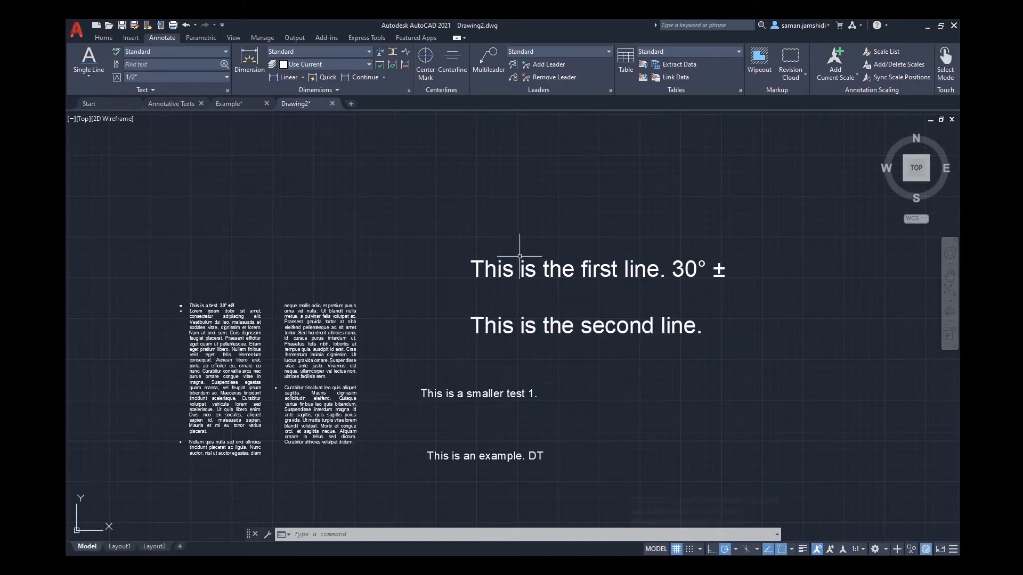
{"action": "type", "text": "u"}
{"action": "key", "text": "Return"}
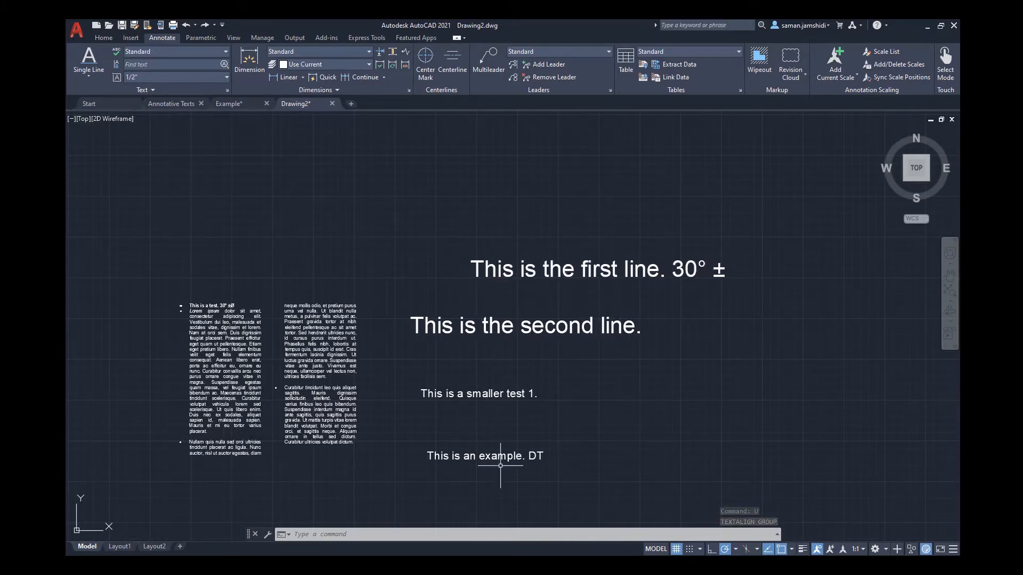
Left-align the second line, "This is a smaller test 1." and "This is an example. DT" vertically to the first-line text with Text Align.
{"action": "left_click", "coordinate": [116, 66]}
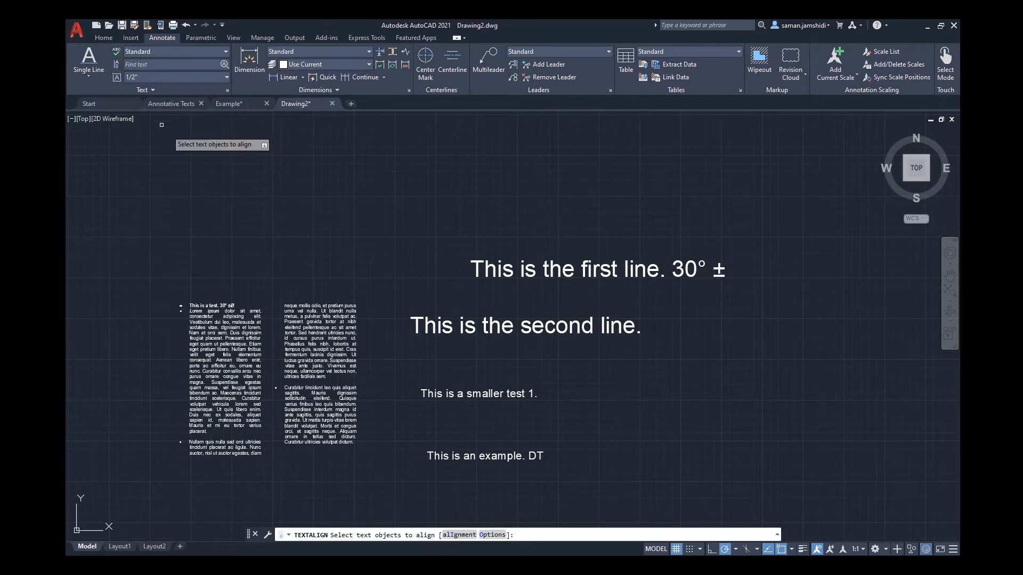
{"action": "left_click", "coordinate": [585, 480]}
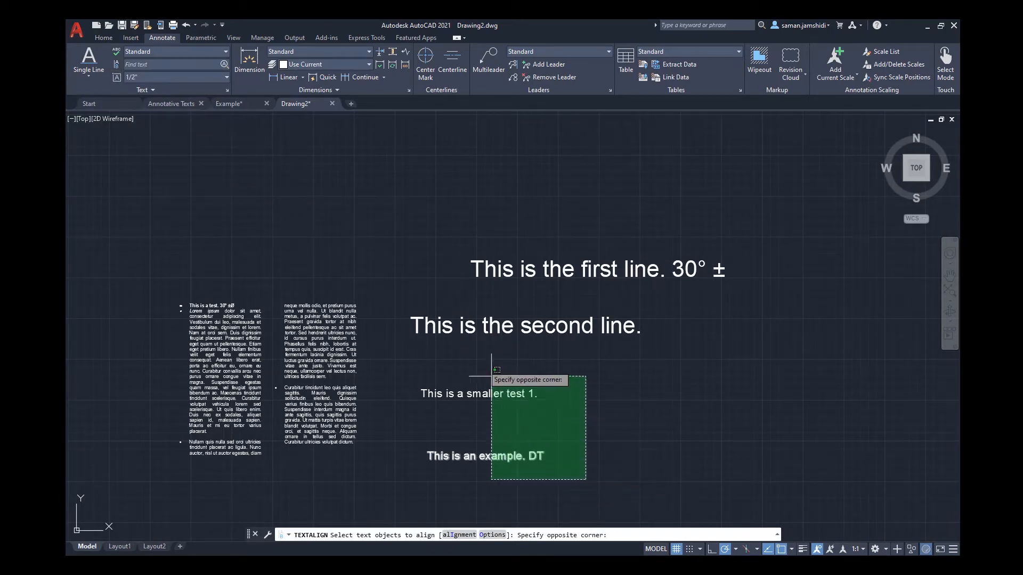
{"action": "left_click", "coordinate": [412, 313]}
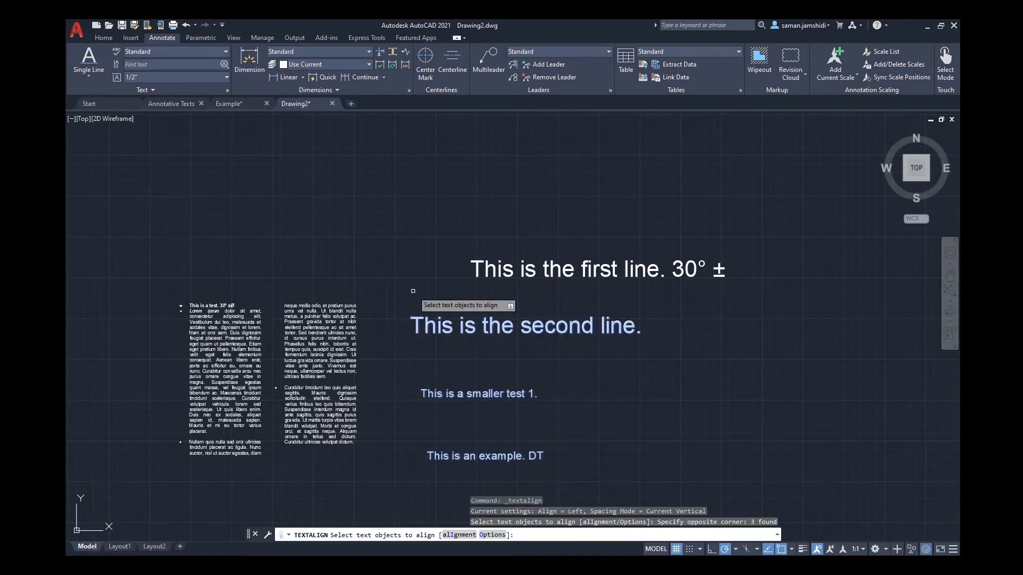
{"action": "key", "text": "Return"}
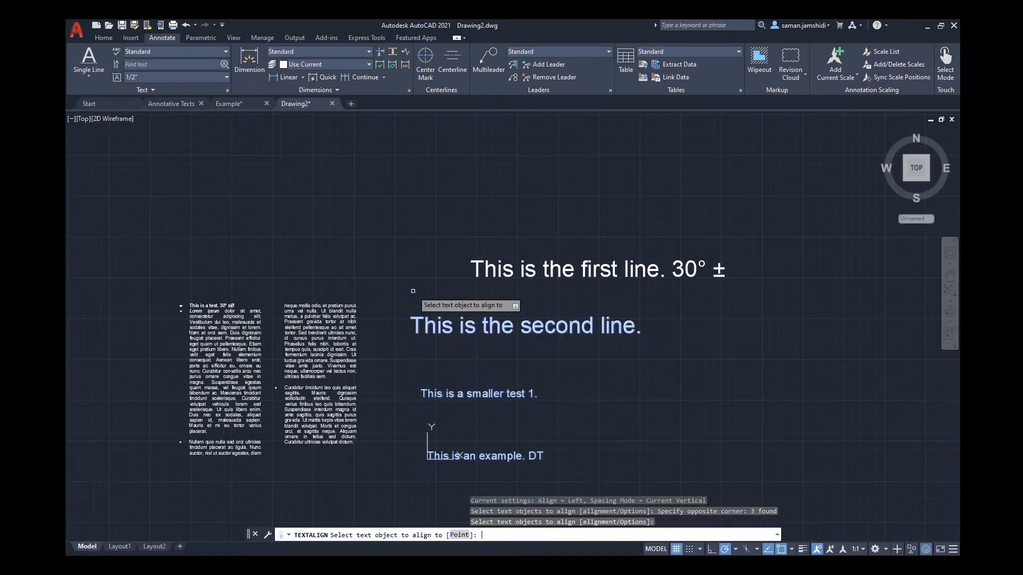
{"action": "left_click", "coordinate": [477, 269]}
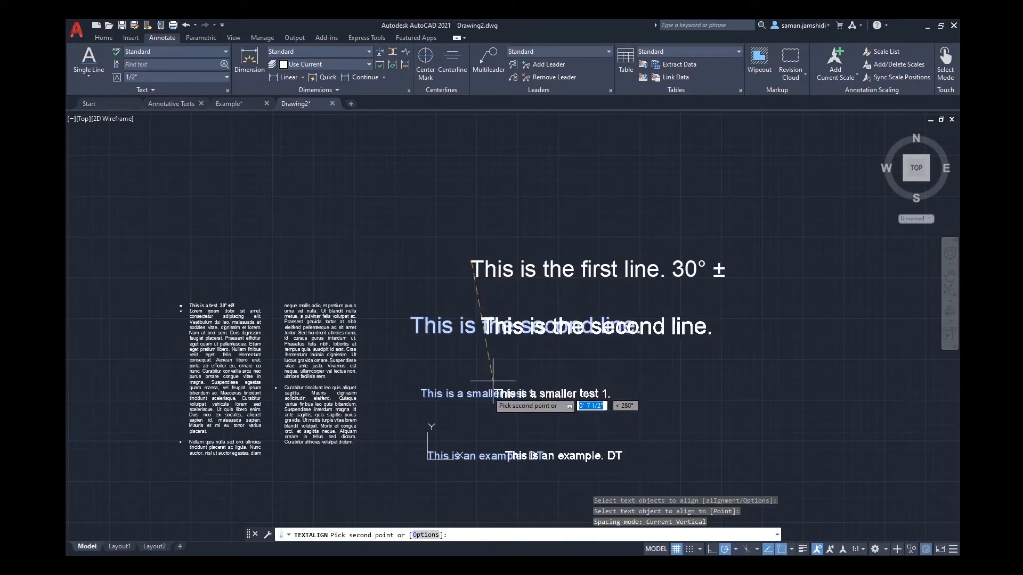
{"action": "left_click", "coordinate": [471, 495]}
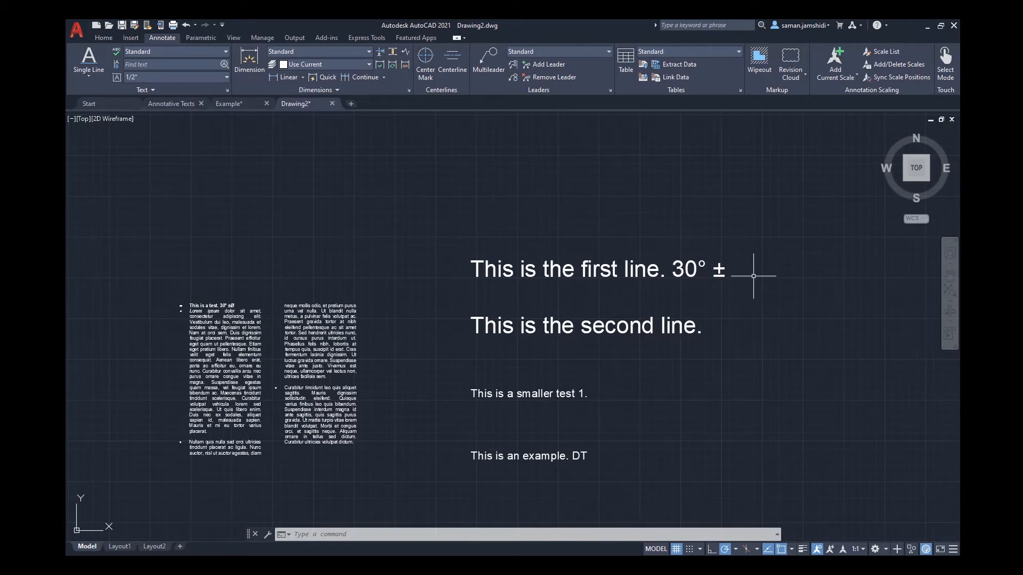
Open the text style settings and create a new text style named TEST.
{"action": "left_click", "coordinate": [227, 91]}
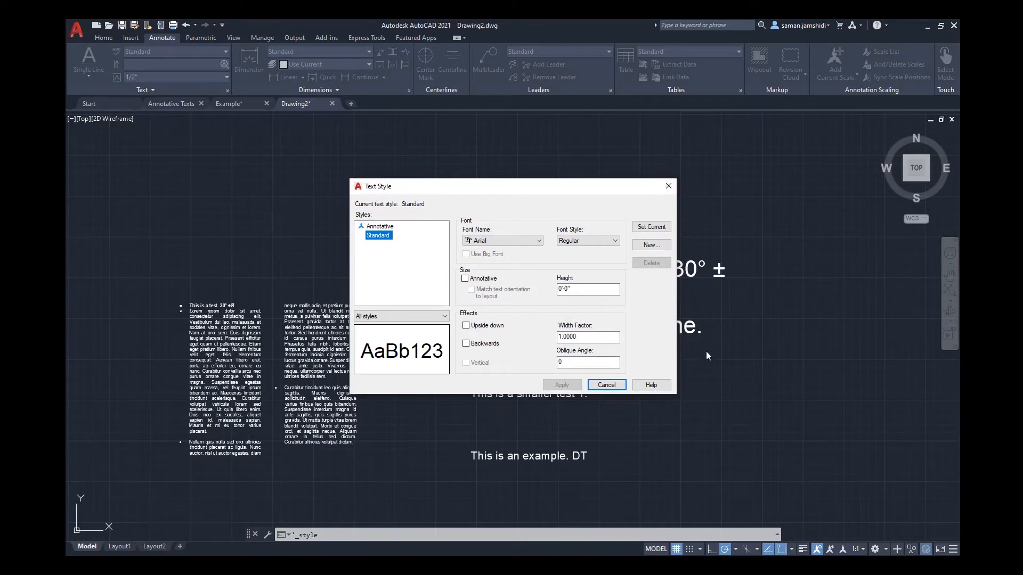
{"action": "left_click", "coordinate": [384, 253]}
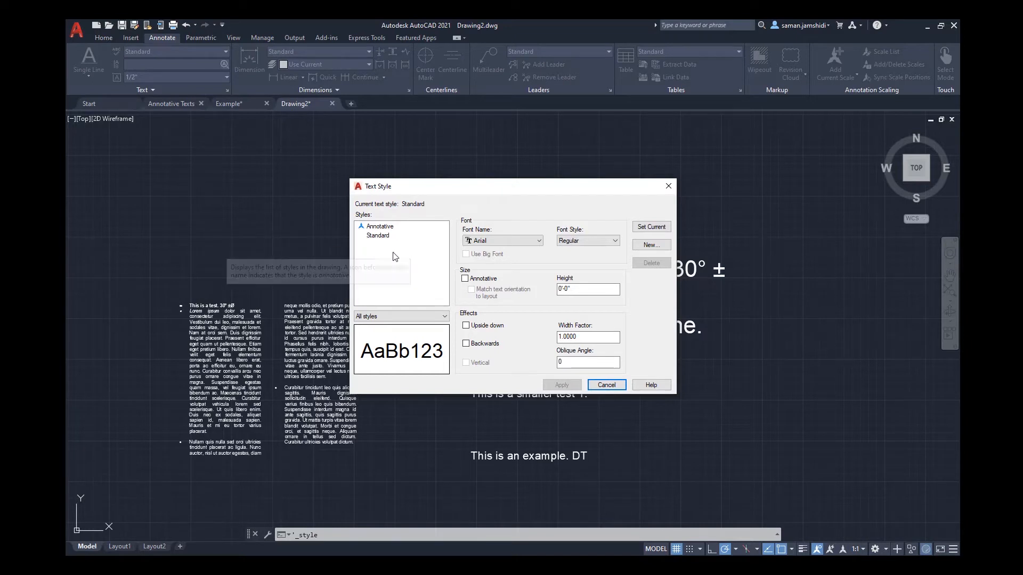
{"action": "left_click", "coordinate": [381, 236]}
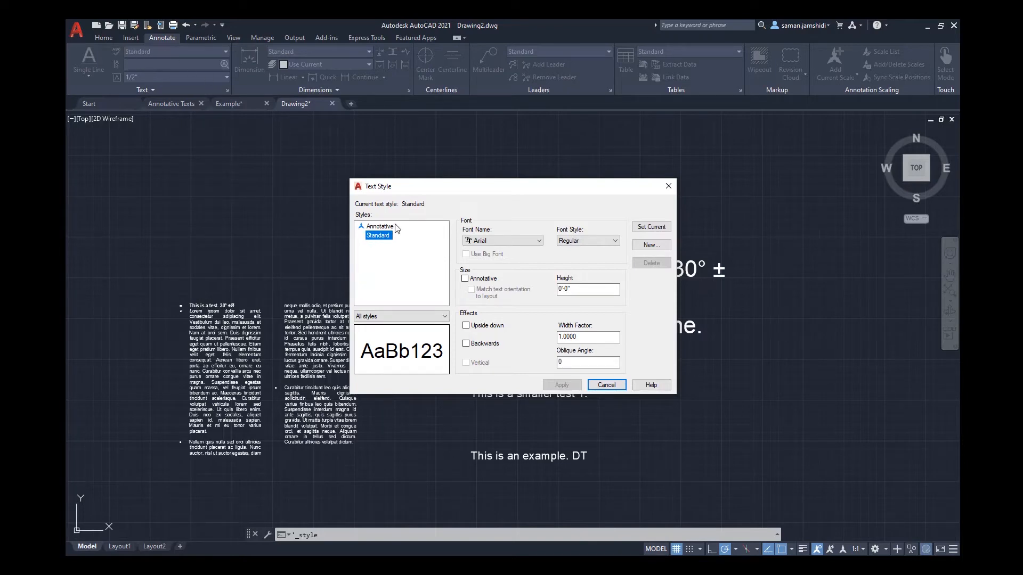
{"action": "left_click", "coordinate": [404, 283]}
{"action": "left_click", "coordinate": [651, 245]}
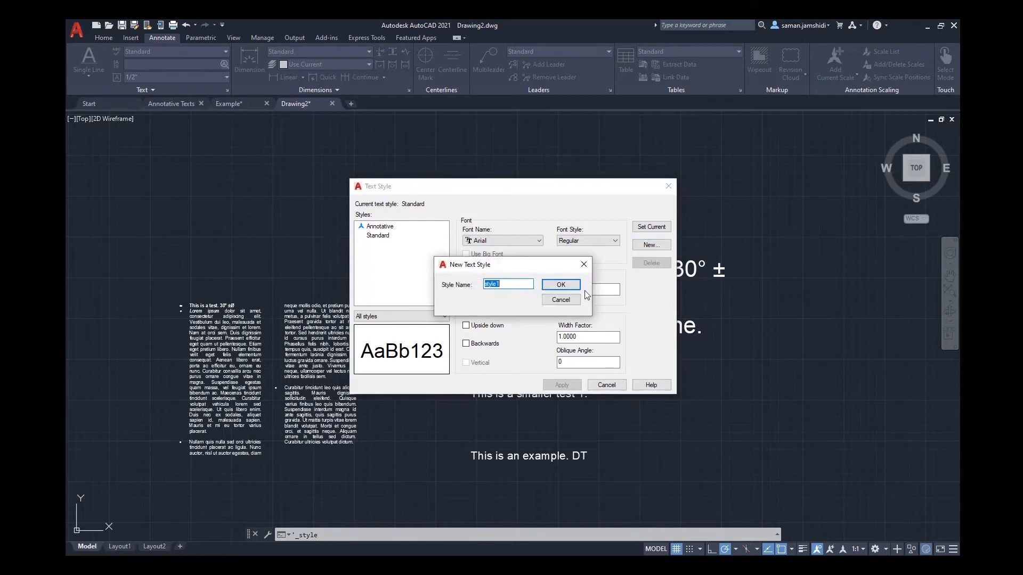
{"action": "type", "text": "TEST"}
{"action": "left_click", "coordinate": [562, 286]}
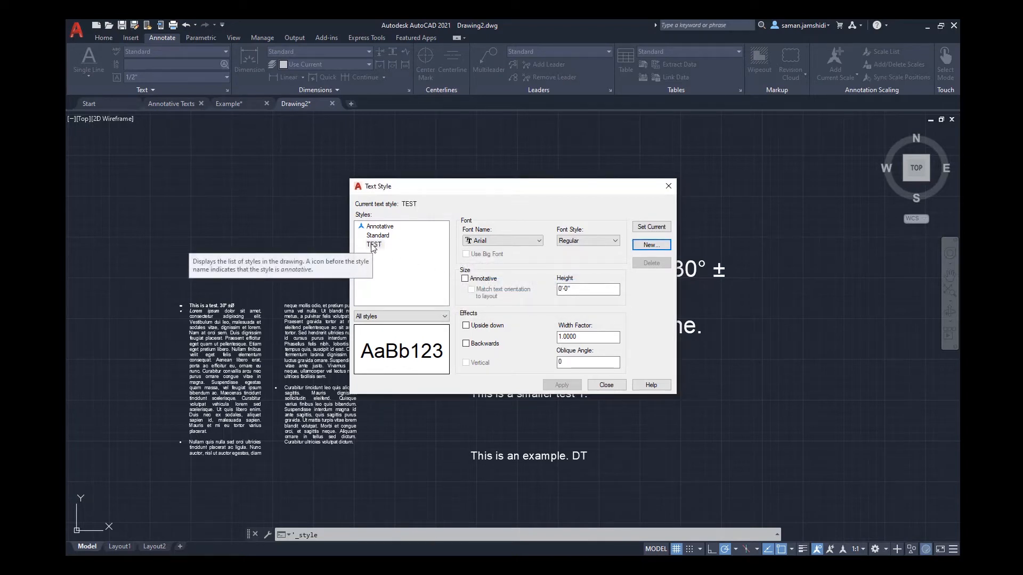
Set the TEST style's font to Gigi and its text height to 1/2".
{"action": "left_click", "coordinate": [499, 242]}
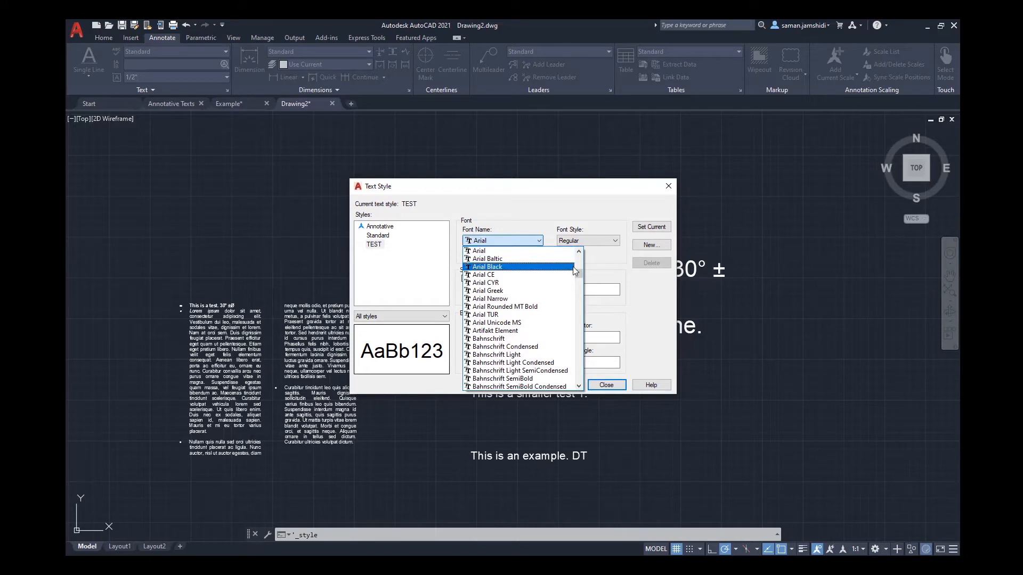
{"action": "left_click_drag", "start_coordinate": [577, 277], "coordinate": [583, 307]}
{"action": "left_click", "coordinate": [478, 347]}
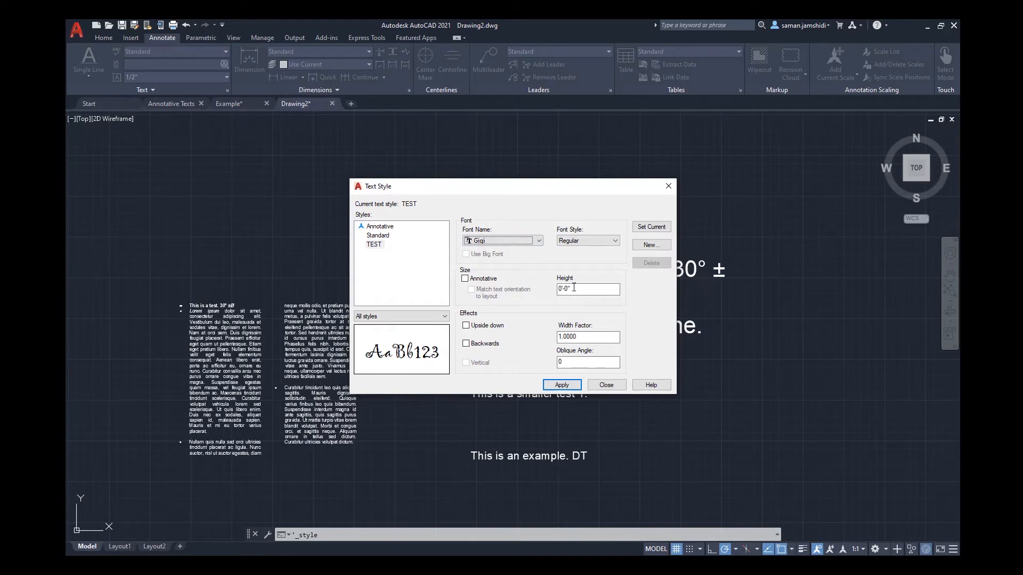
{"action": "left_click", "coordinate": [600, 289]}
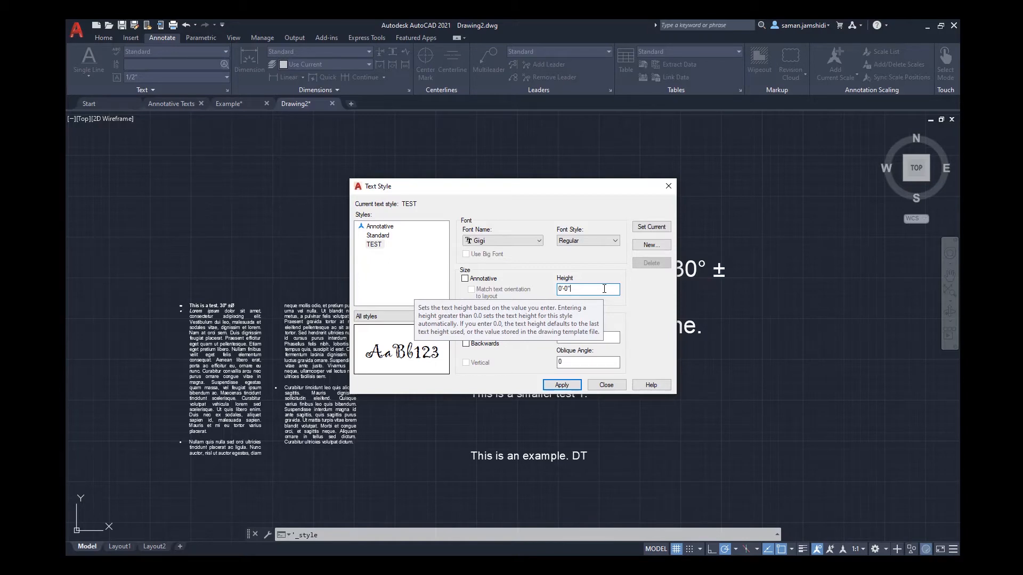
{"action": "double_click", "coordinate": [604, 289]}
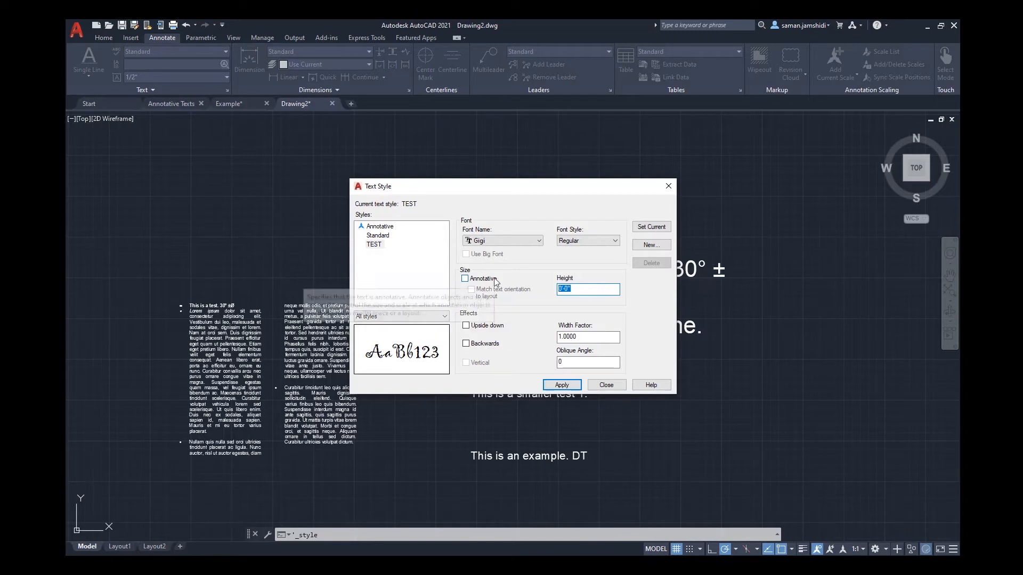
{"action": "type", "text": "1/2"}
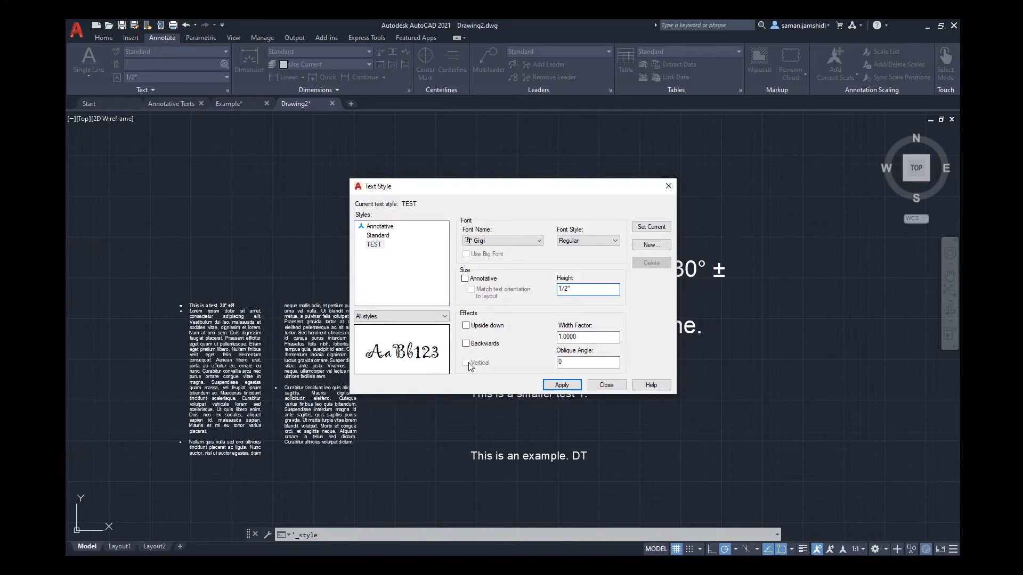
Preview the Upside down and Backwards effects on the TEST style one after the other, switching each off again.
{"action": "left_click", "coordinate": [466, 326]}
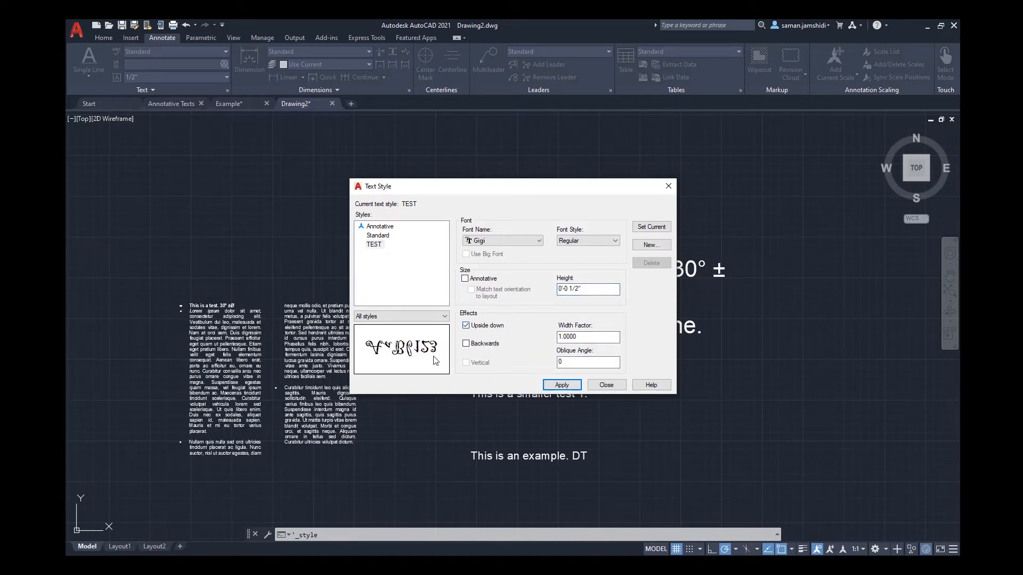
{"action": "left_click", "coordinate": [486, 327]}
{"action": "left_click", "coordinate": [489, 345]}
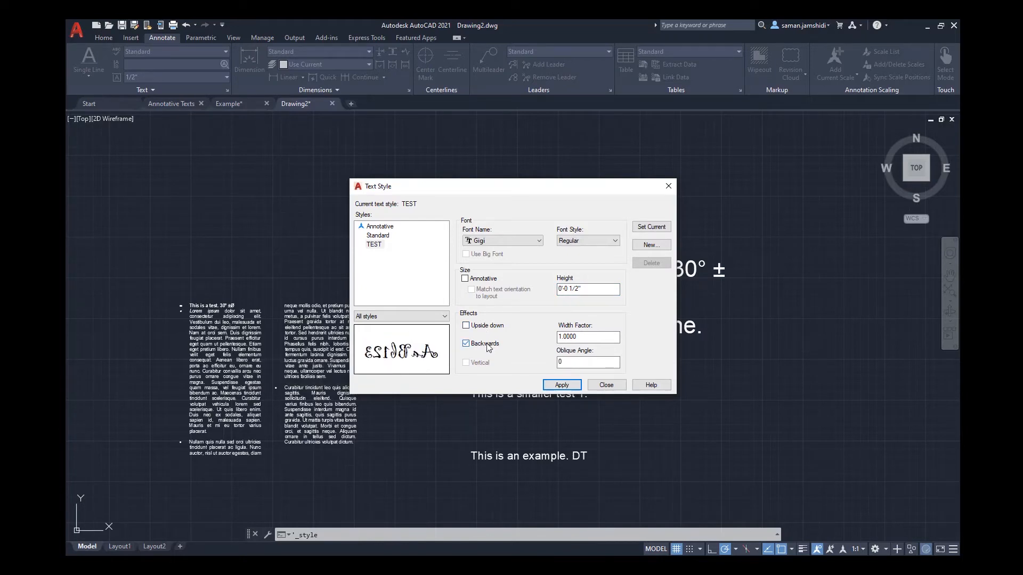
{"action": "left_click", "coordinate": [486, 345]}
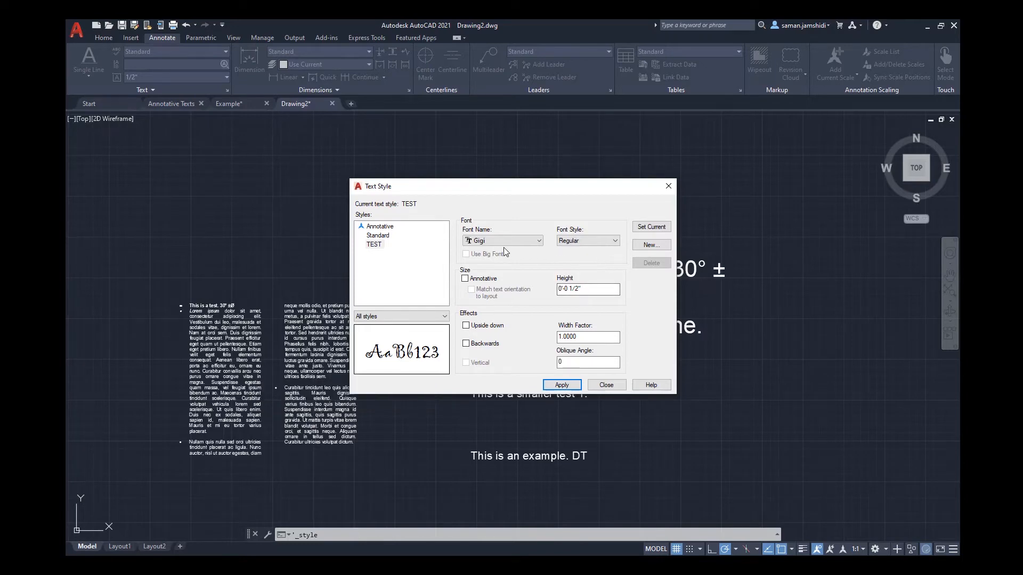
Keep the TEST style's Regular font style and height, apply its settings and close the text style settings.
{"action": "left_click", "coordinate": [596, 239]}
{"action": "left_click", "coordinate": [601, 235]}
{"action": "left_click", "coordinate": [598, 288]}
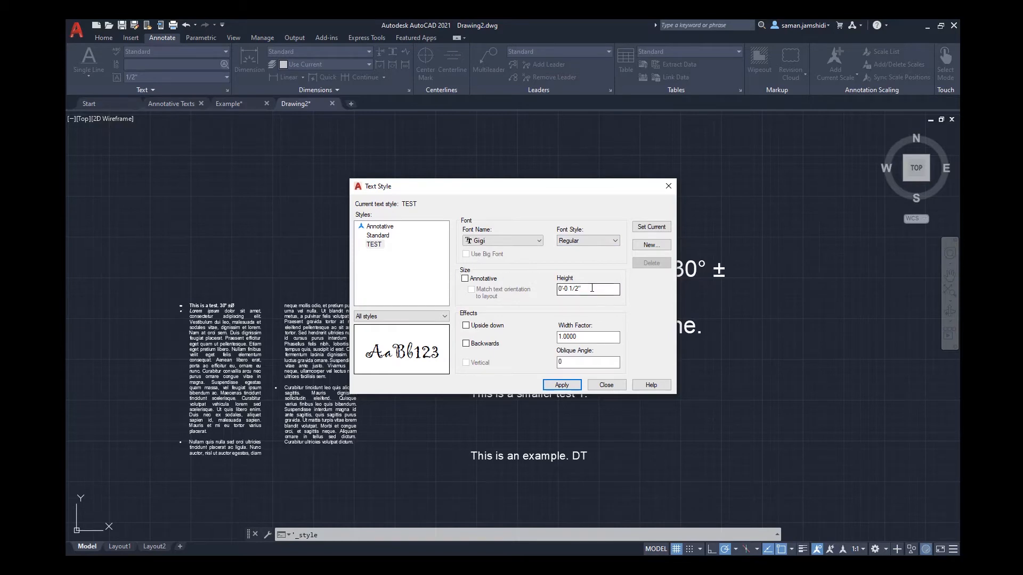
{"action": "left_click", "coordinate": [571, 386]}
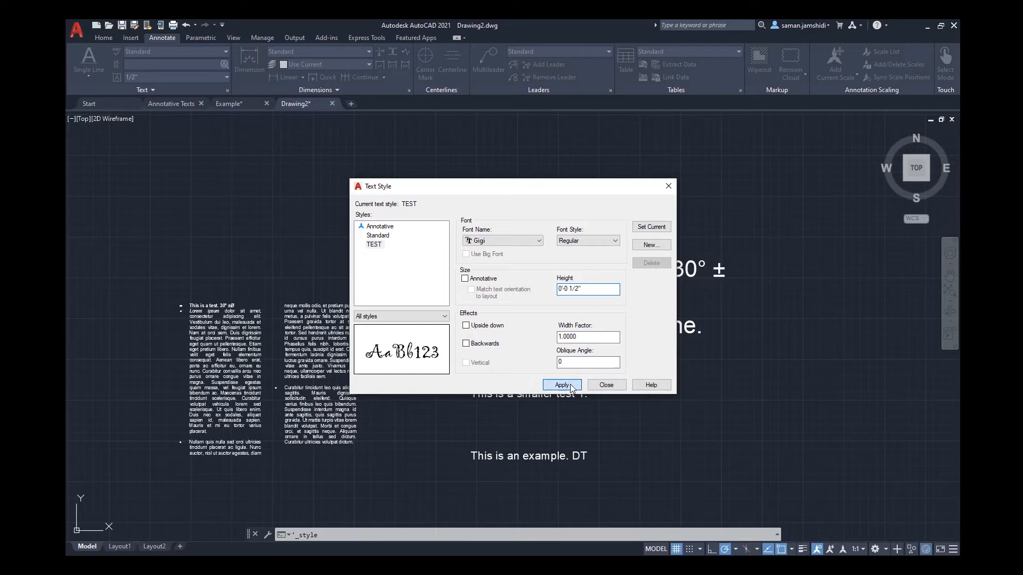
{"action": "left_click", "coordinate": [600, 387]}
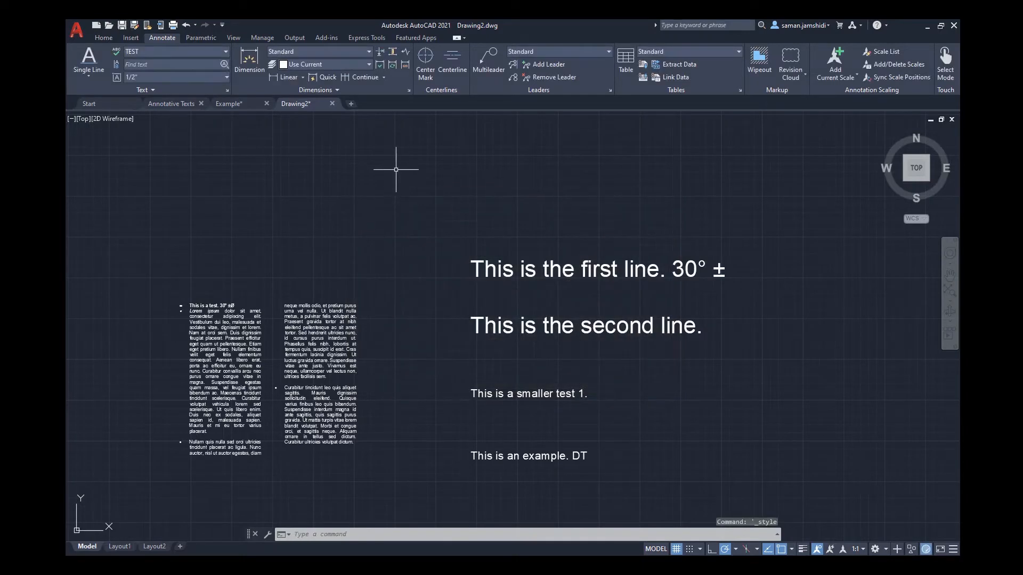
Switch the current text style to Standard and back to TEST.
{"action": "left_click", "coordinate": [155, 54]}
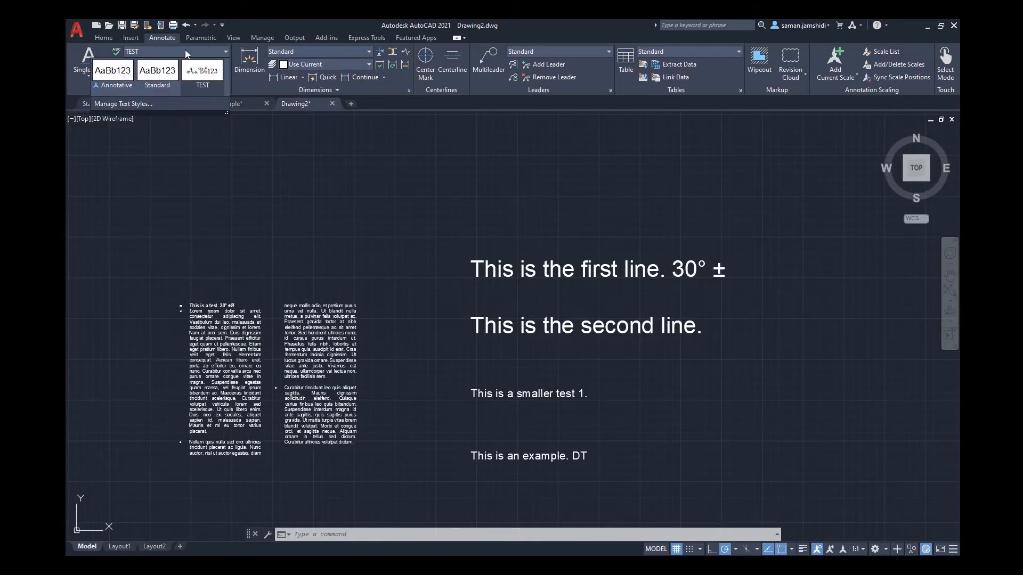
{"action": "left_click", "coordinate": [152, 81]}
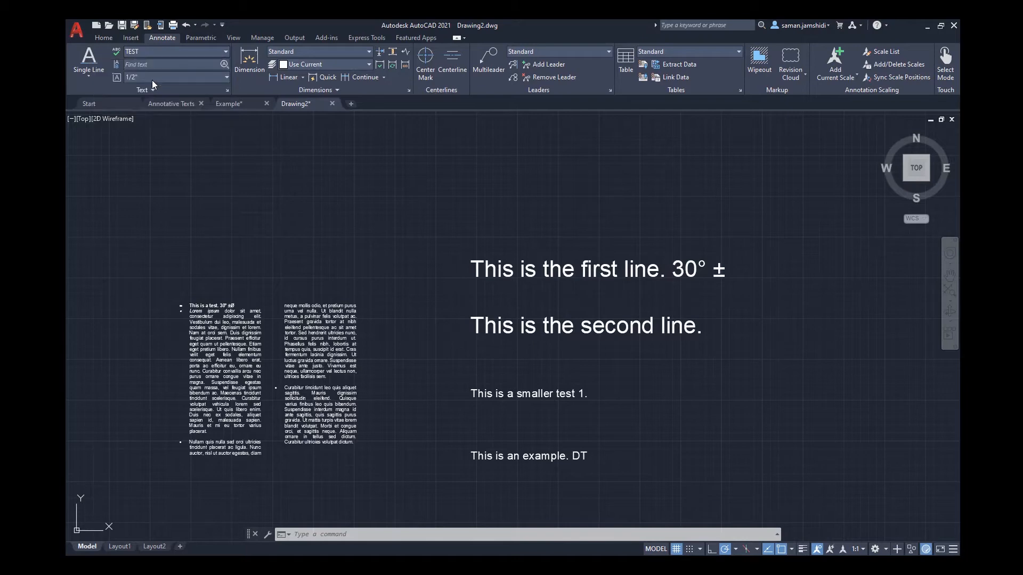
{"action": "left_click", "coordinate": [172, 54]}
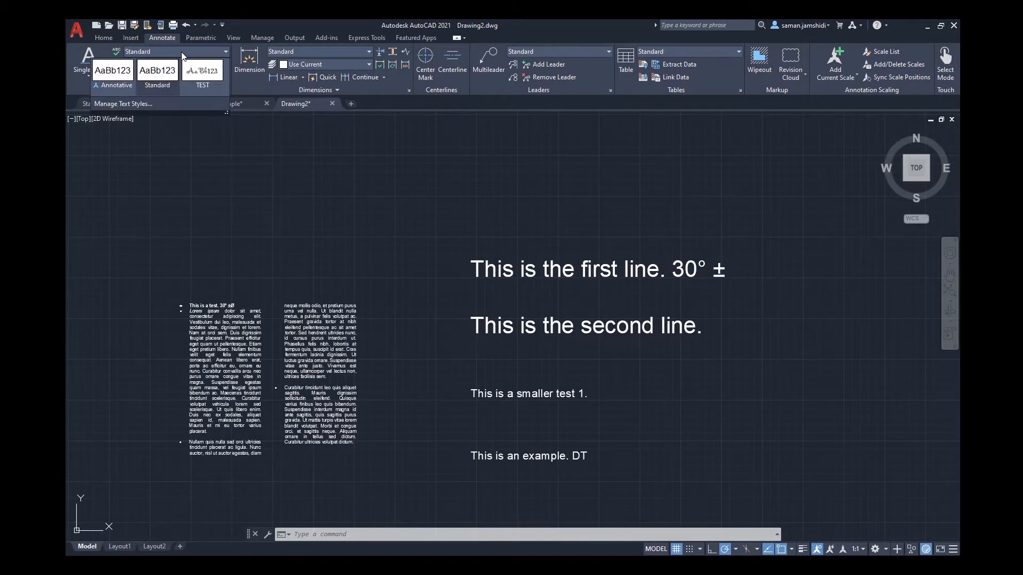
{"action": "left_click", "coordinate": [208, 80]}
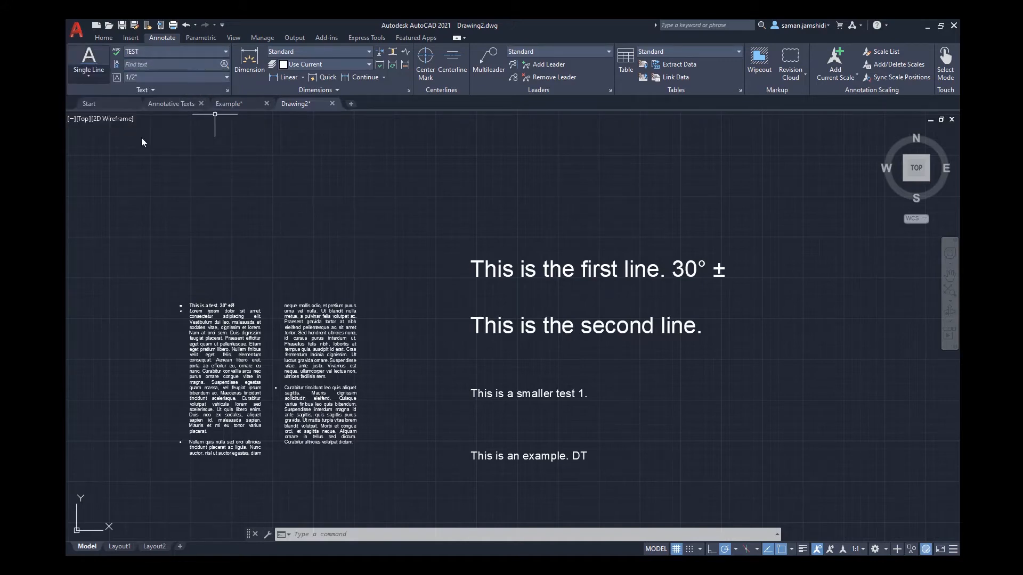
Place the single-line text "This is a TEST." in the TEST style above the first-line text, with a rotation angle of 0.
{"action": "left_click", "coordinate": [94, 57]}
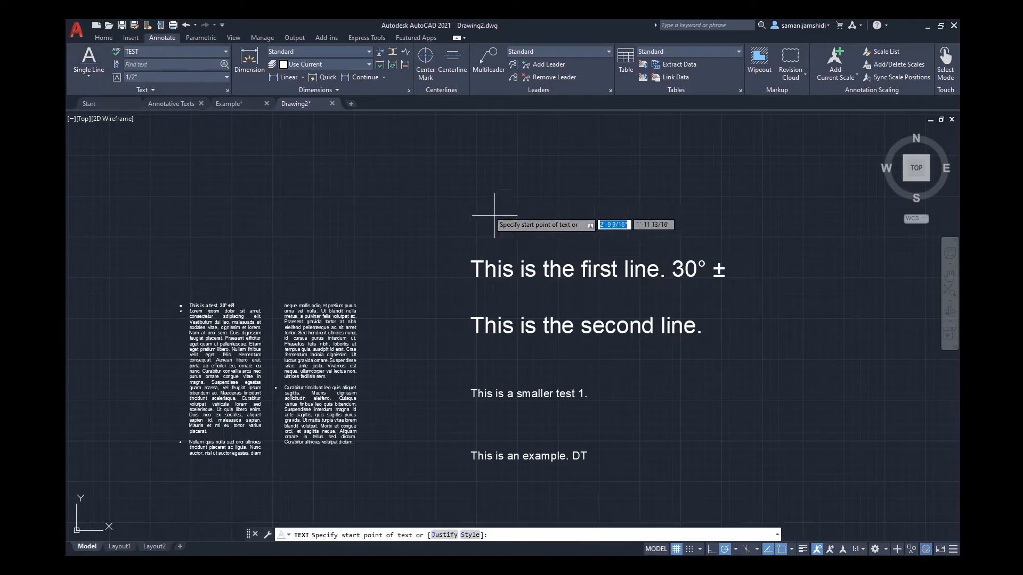
{"action": "left_click", "coordinate": [472, 217]}
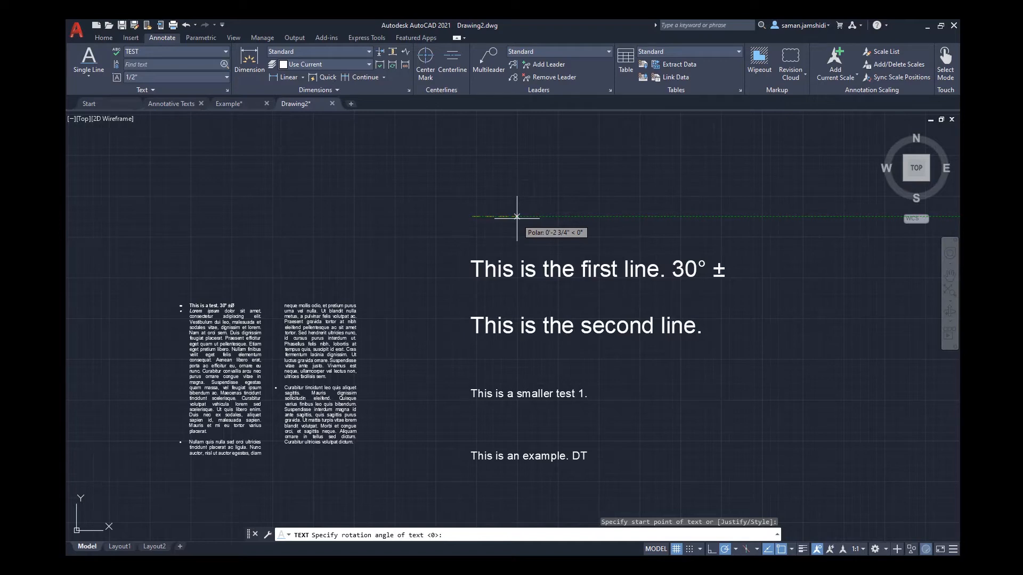
{"action": "key", "text": "Return"}
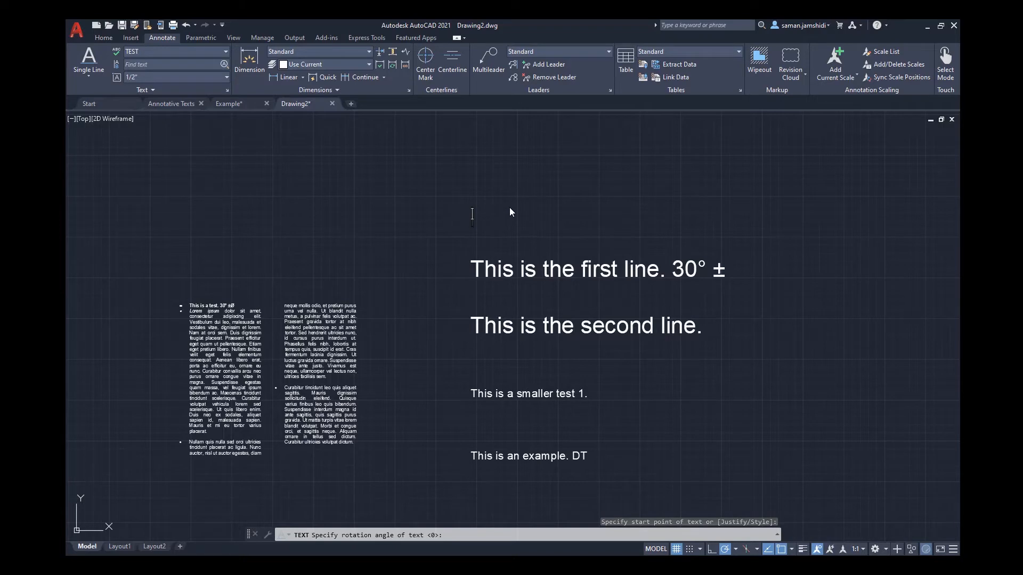
{"action": "type", "text": "This t"}
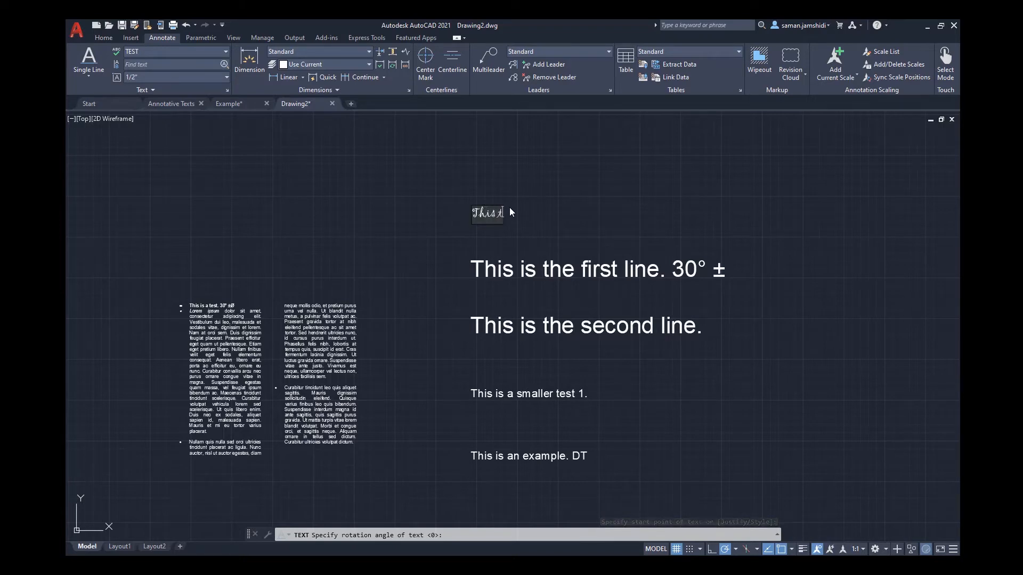
{"action": "type", "text": "hi"}
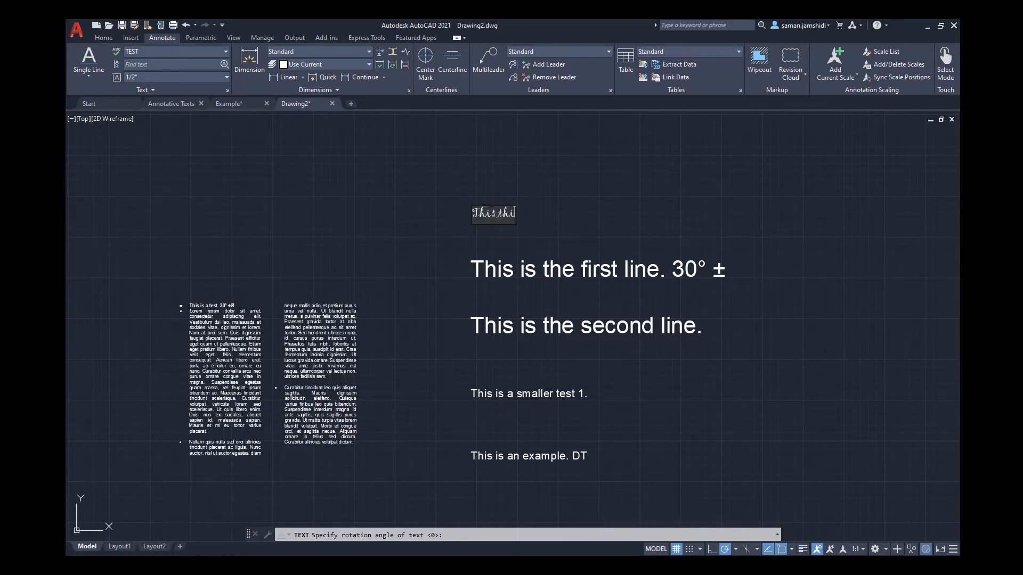
{"action": "scroll", "coordinate": [487, 206], "scroll_direction": "up", "scroll_amount": 5}
{"action": "type", "text": "\\\\"}
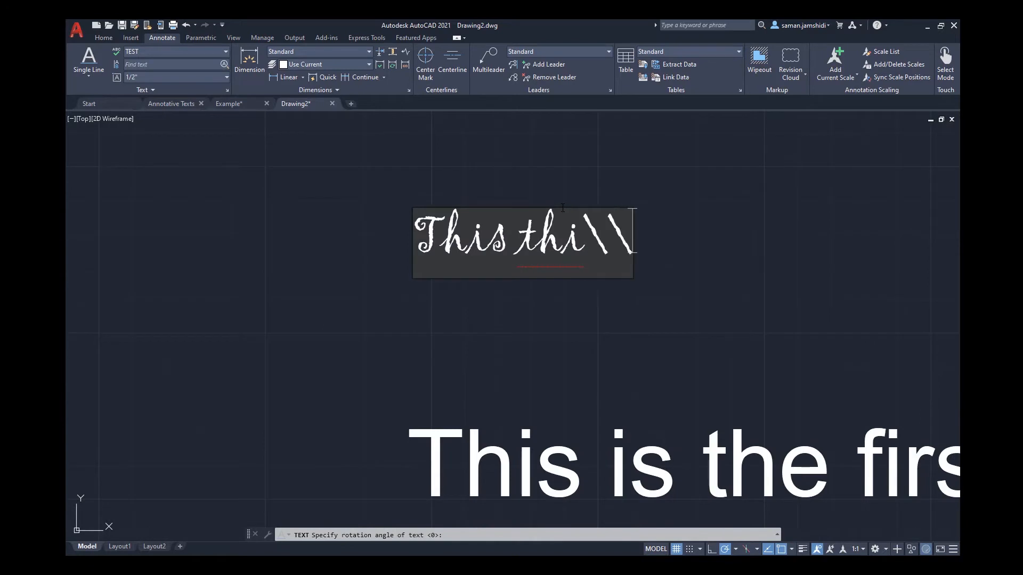
{"action": "key", "text": "BackSpace"}
{"action": "key", "text": "BackSpace"}
{"action": "key", "text": "BackSpace"}
{"action": "key", "text": "BackSpace"}
{"action": "key", "text": "BackSpace"}
{"action": "type", "text": "i"}
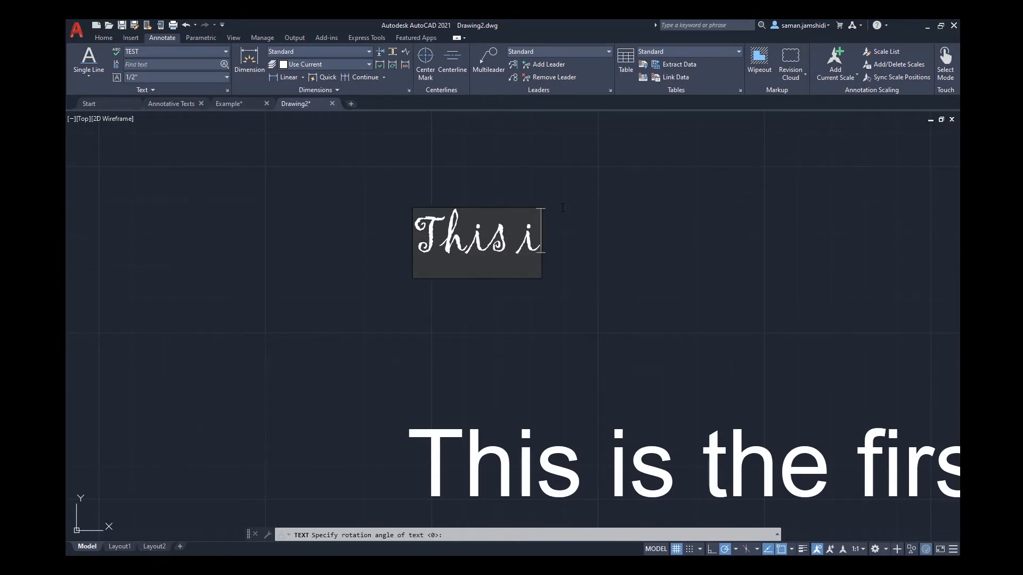
{"action": "type", "text": "s a "}
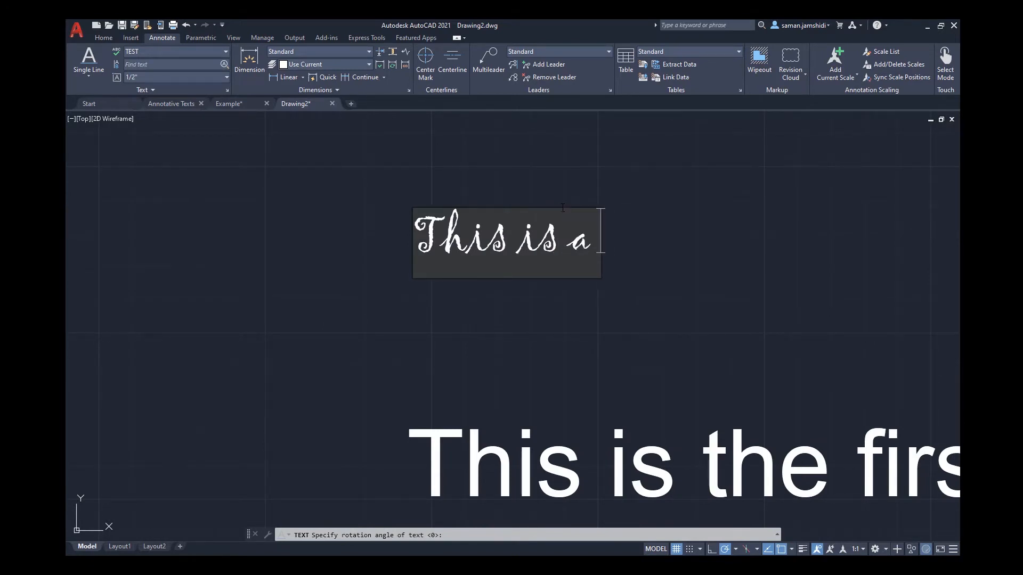
{"action": "type", "text": "TEST."}
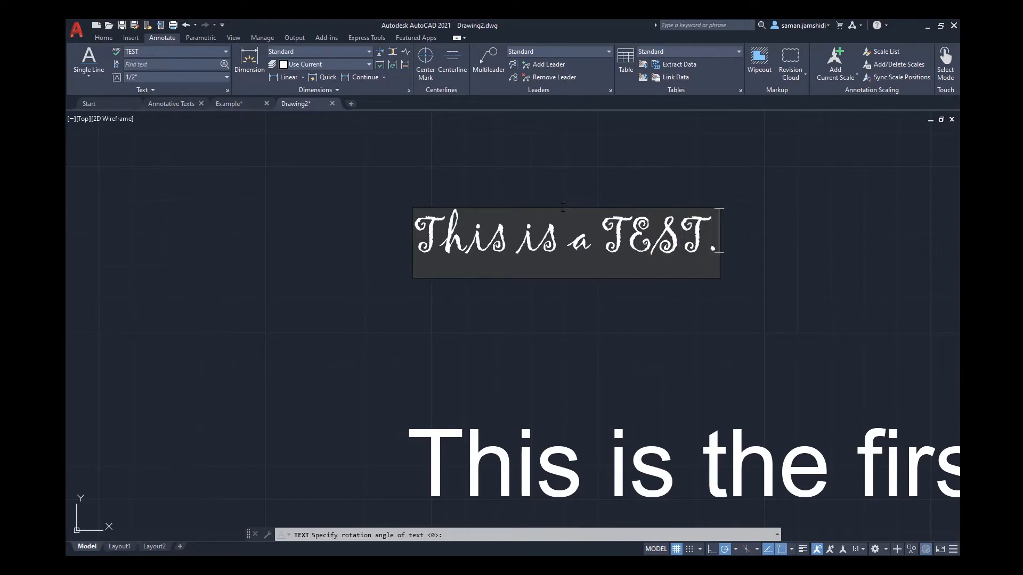
{"action": "key", "text": "Return"}
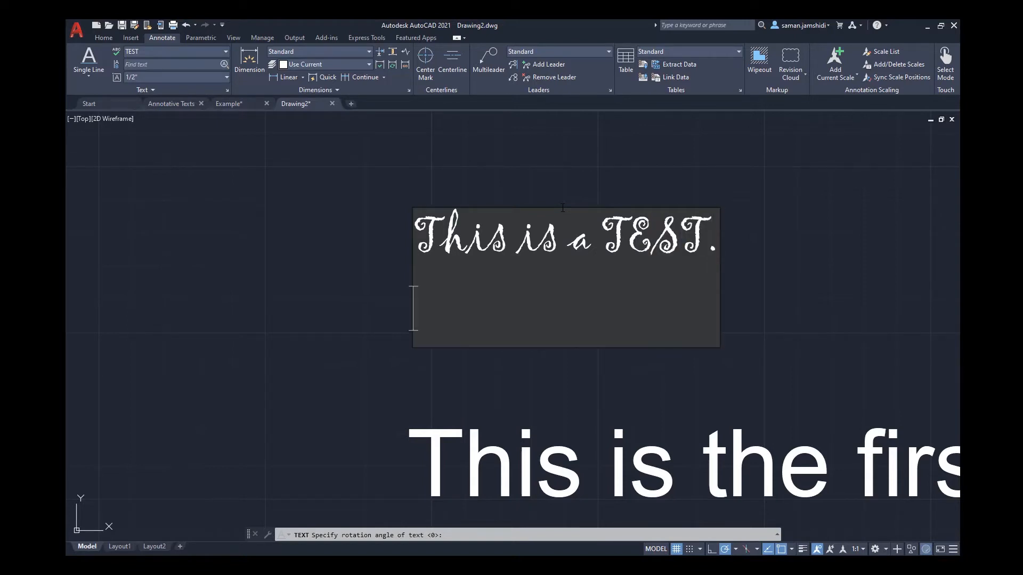
{"action": "key", "text": "Return"}
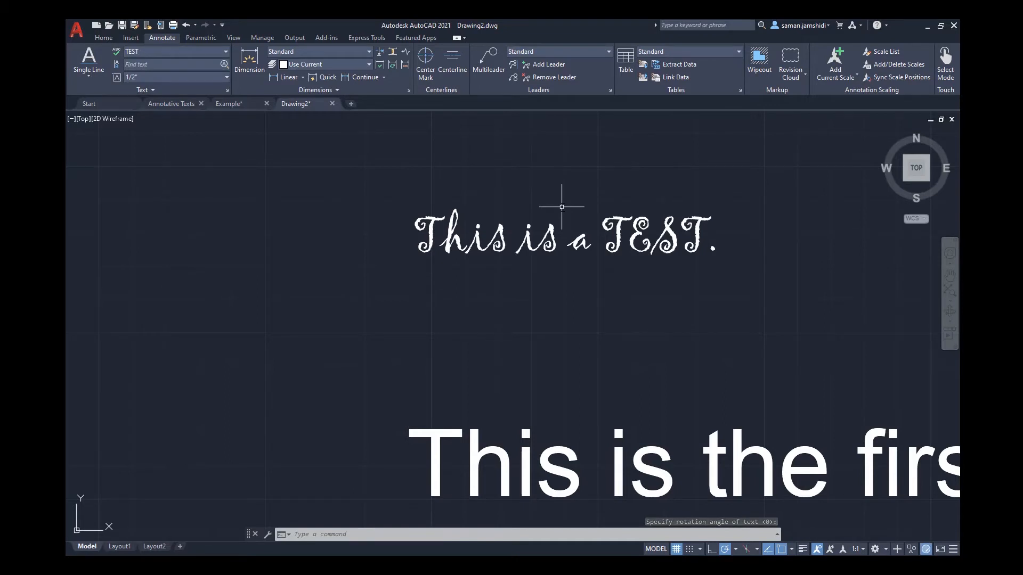
Change the text style of "This is a TEST." to Standard and deselect the text.
{"action": "scroll", "coordinate": [523, 242], "scroll_direction": "down", "scroll_amount": 2}
{"action": "middle_click_drag", "start_coordinate": [523, 243], "coordinate": [486, 218]}
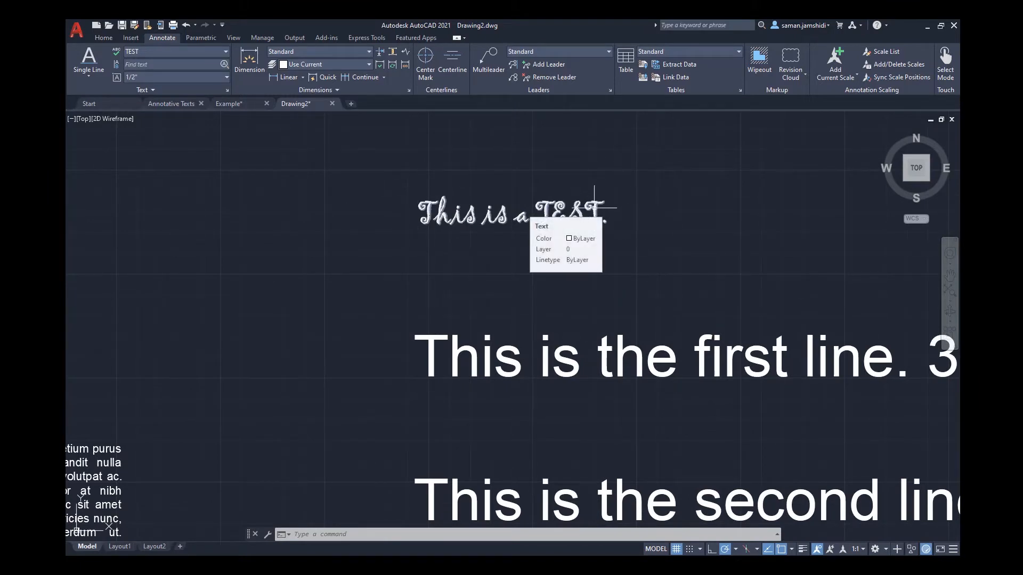
{"action": "left_click", "coordinate": [594, 208]}
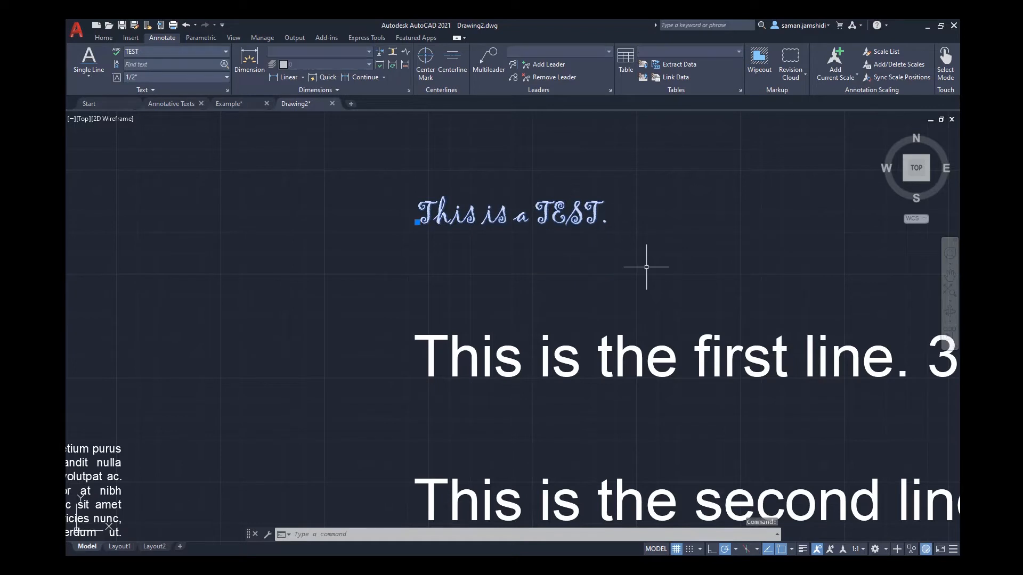
{"action": "left_click", "coordinate": [197, 53]}
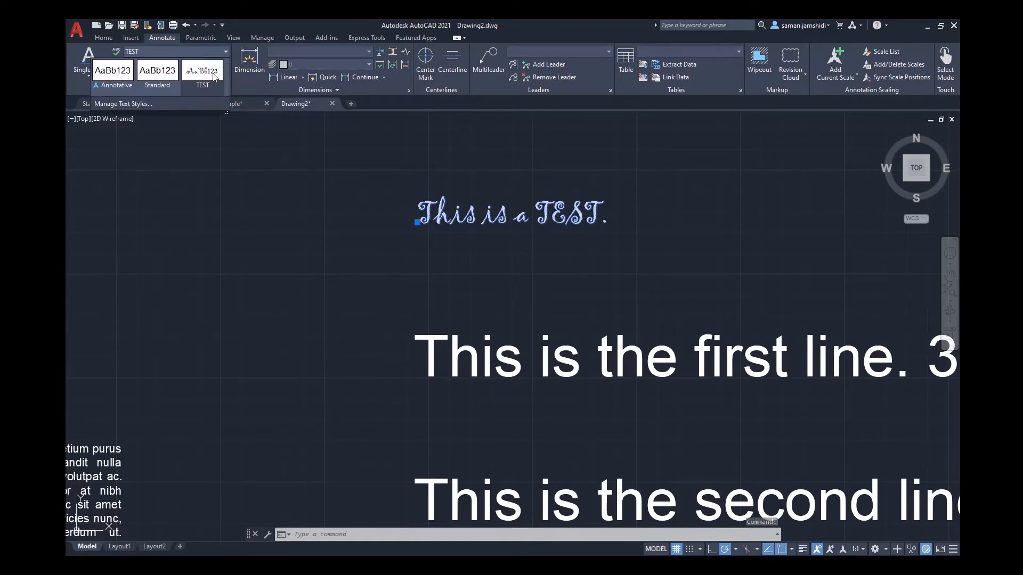
{"action": "left_click", "coordinate": [157, 80]}
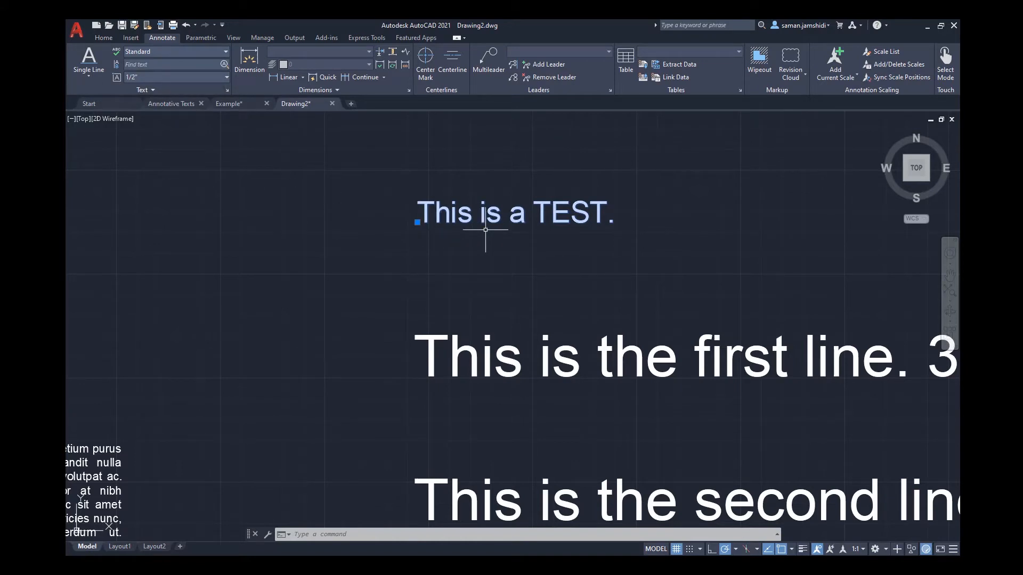
{"action": "key", "text": "Escape"}
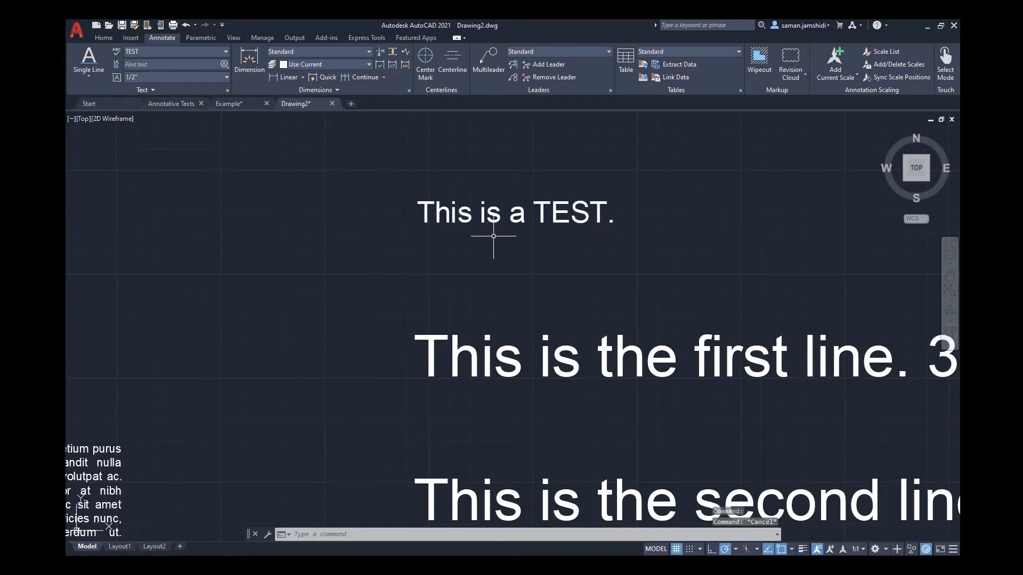
Measure the height of the letter T at the start of "This is a TEST." with the DIST command.
{"action": "scroll", "coordinate": [480, 235], "scroll_direction": "down", "scroll_amount": 6}
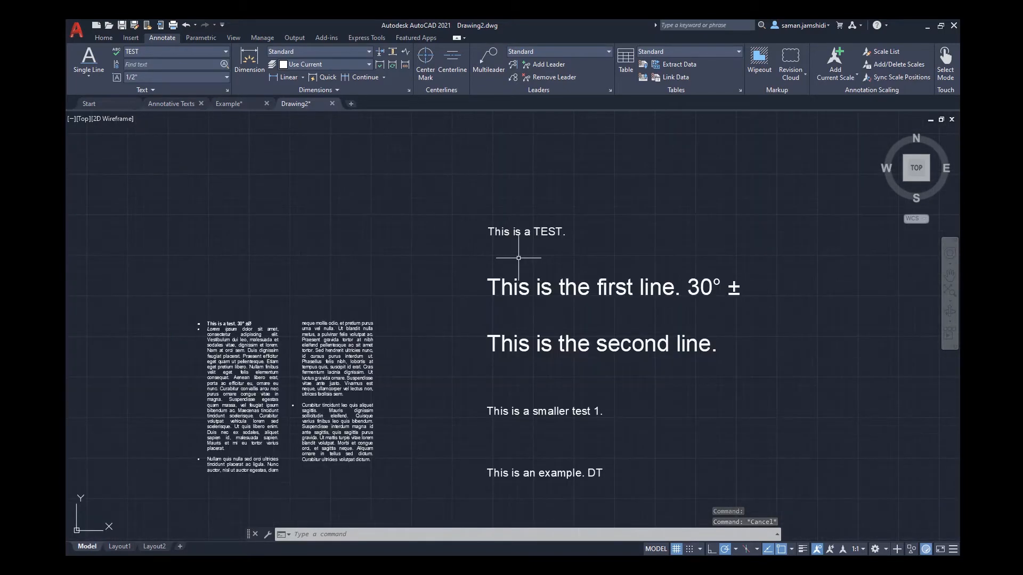
{"action": "scroll", "coordinate": [514, 237], "scroll_direction": "up", "scroll_amount": 4}
{"action": "scroll", "coordinate": [508, 220], "scroll_direction": "up", "scroll_amount": 4}
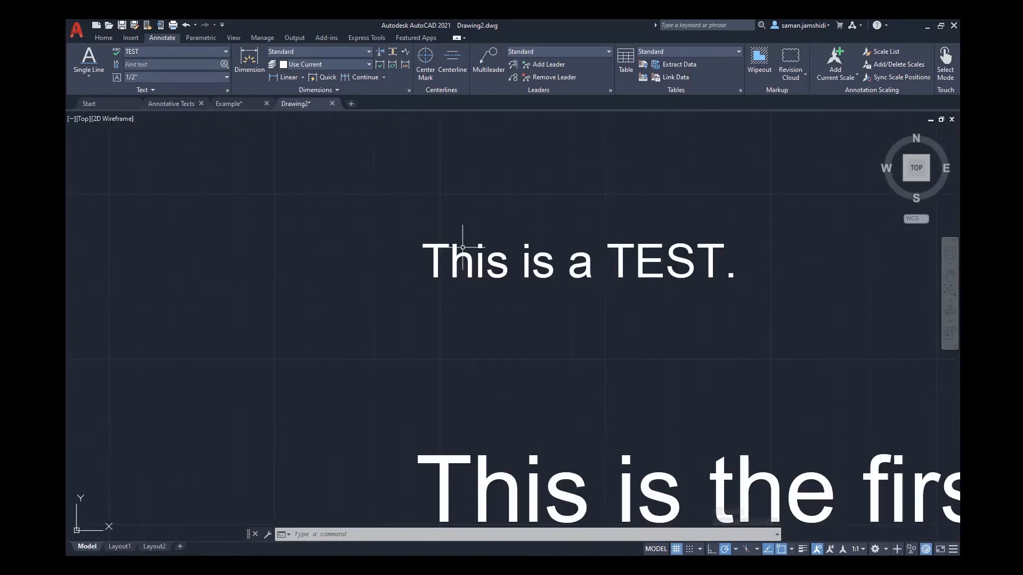
{"action": "type", "text": "dist"}
{"action": "key", "text": "Return"}
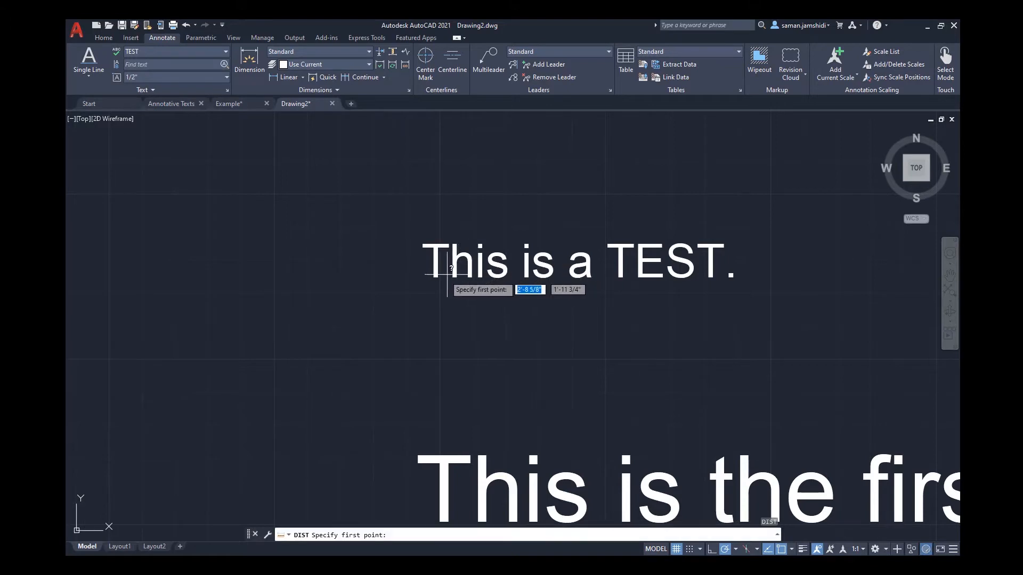
{"action": "scroll", "coordinate": [434, 277], "scroll_direction": "up", "scroll_amount": 2}
{"action": "left_click", "coordinate": [426, 278]}
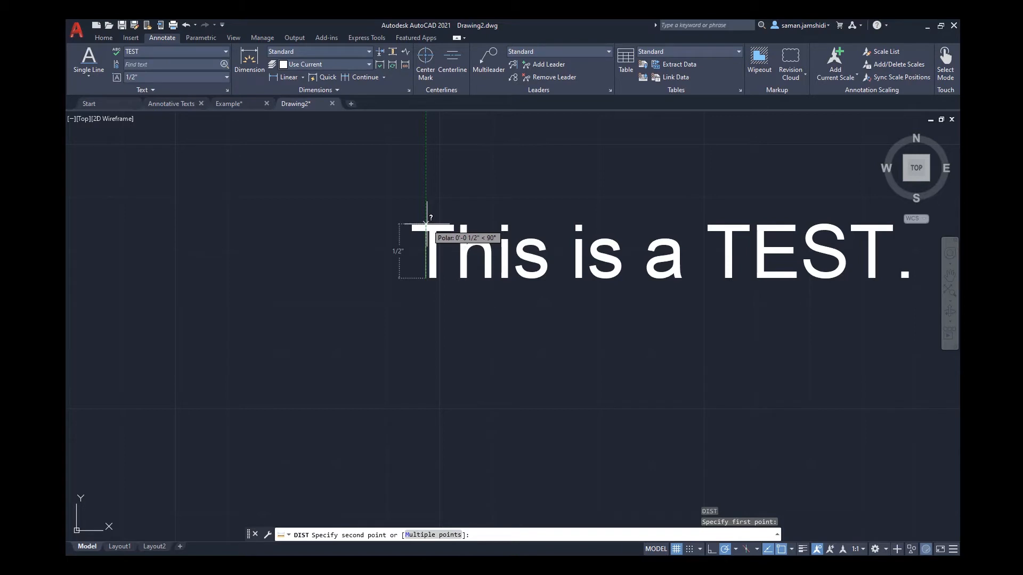
{"action": "key", "text": "Escape"}
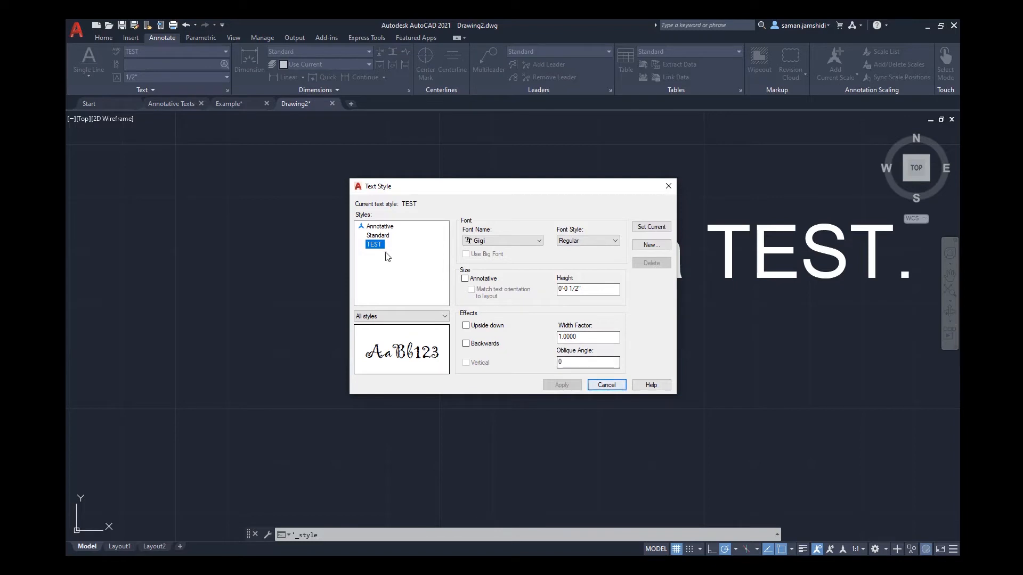
Set the TEST style's text height to 1/4", apply it and close the text style settings.
{"action": "left_click", "coordinate": [377, 236]}
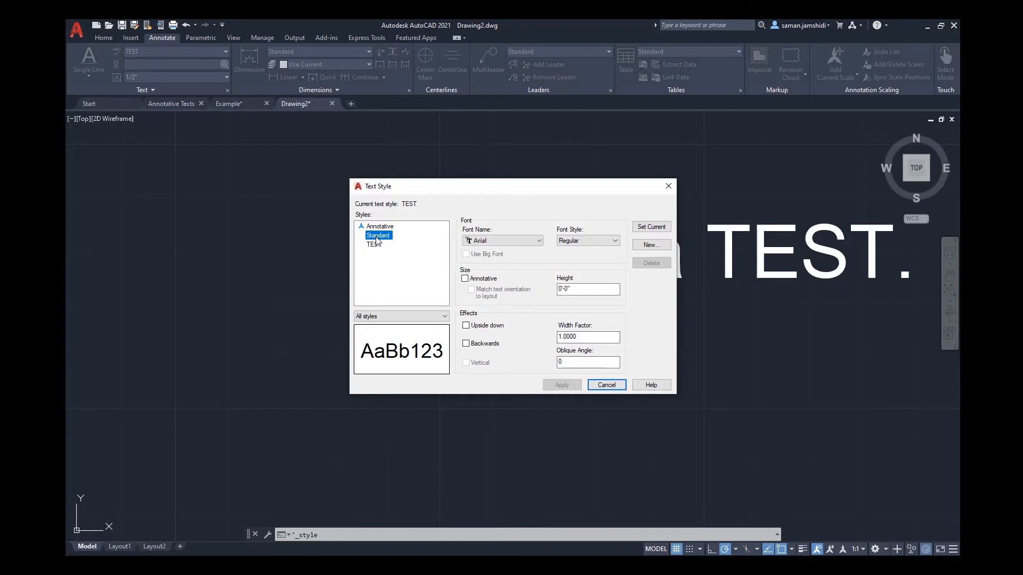
{"action": "left_click", "coordinate": [375, 244]}
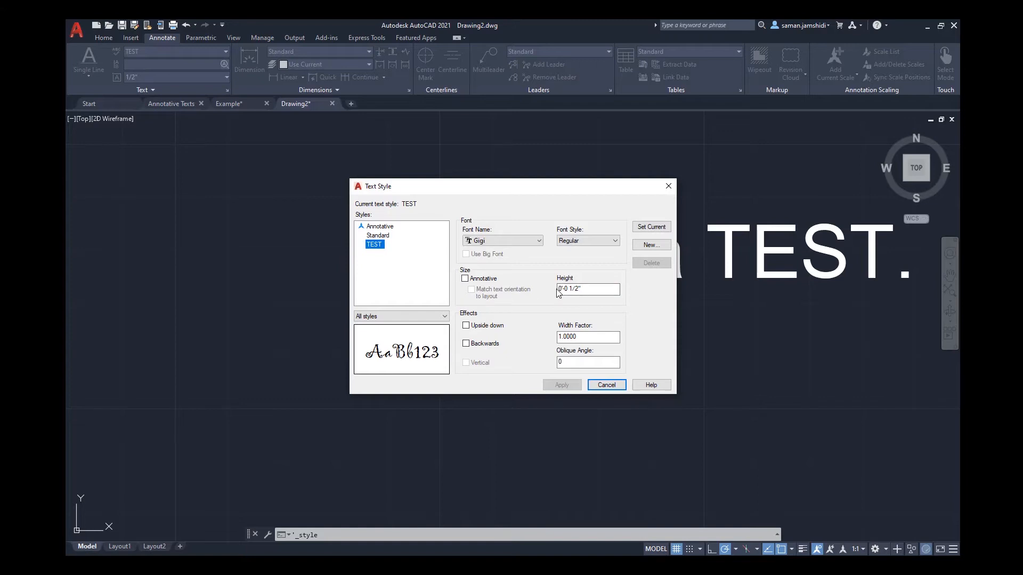
{"action": "left_click", "coordinate": [577, 289]}
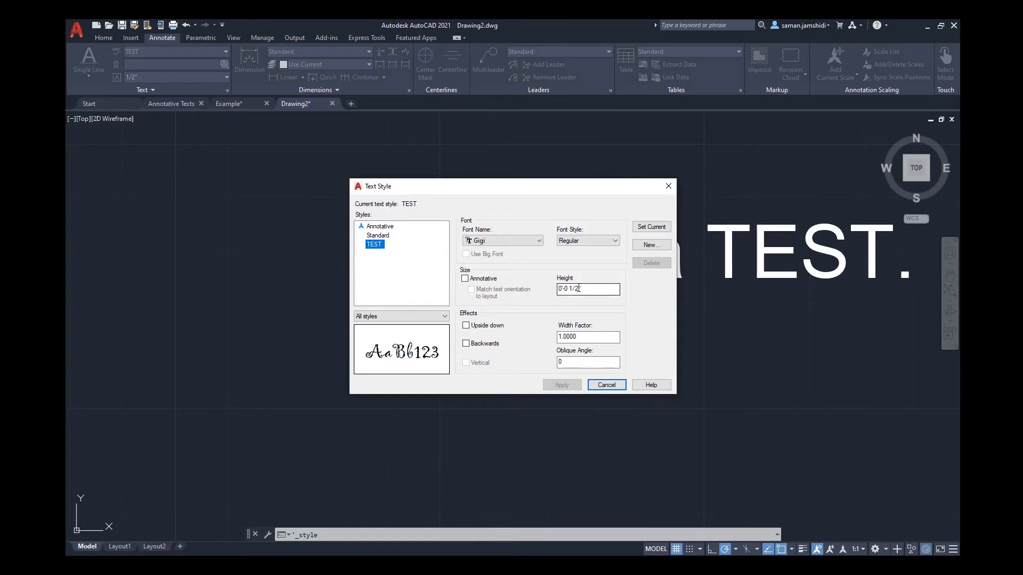
{"action": "double_click", "coordinate": [577, 290]}
{"action": "type", "text": "4"}
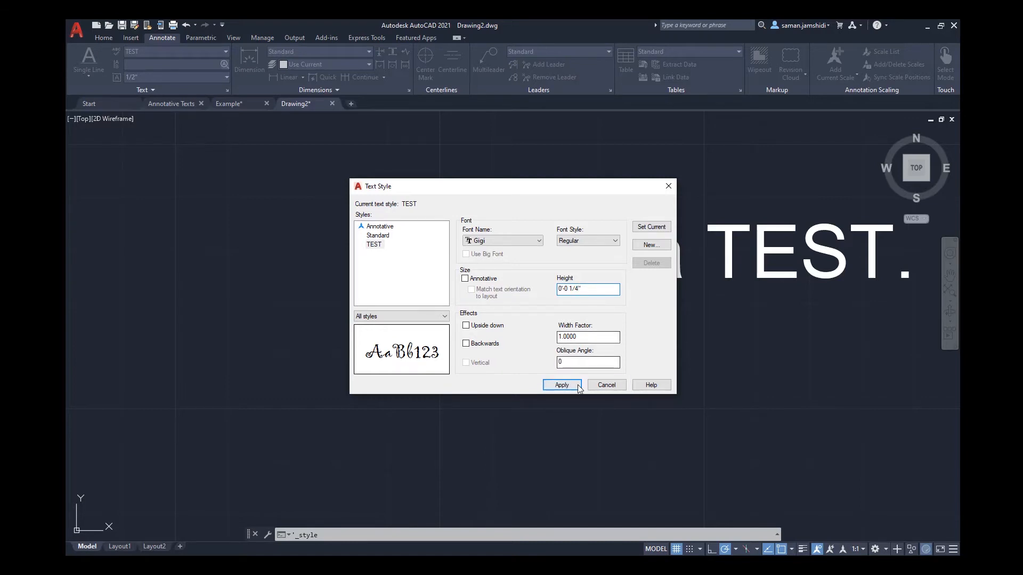
{"action": "left_click", "coordinate": [578, 387]}
{"action": "left_click", "coordinate": [606, 385]}
Assign the TEST text style to the single-line text "This is a TEST.".
{"action": "scroll", "coordinate": [500, 275], "scroll_direction": "down", "scroll_amount": 3}
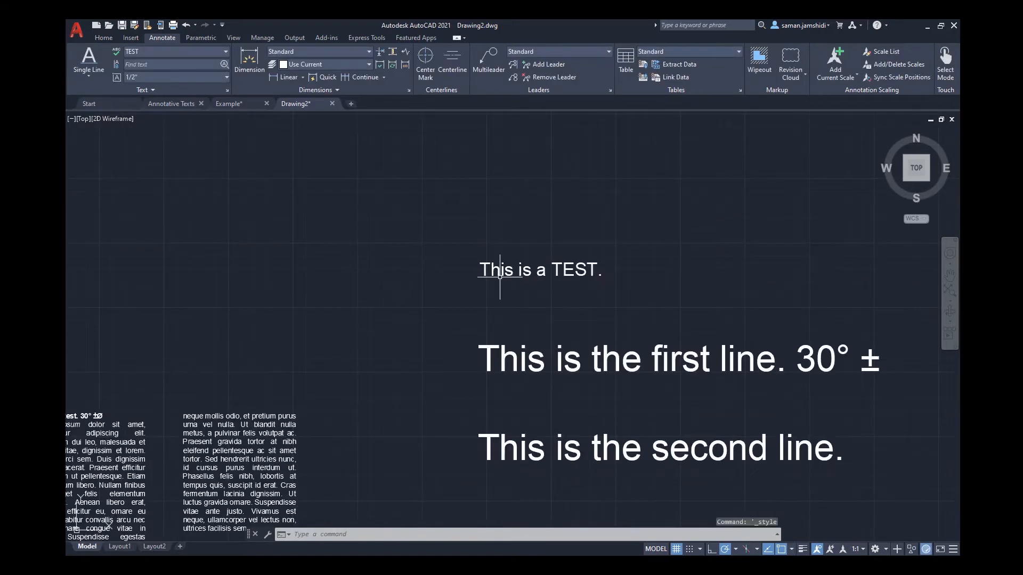
{"action": "middle_click_drag", "start_coordinate": [499, 275], "coordinate": [478, 270]}
{"action": "left_click", "coordinate": [480, 269]}
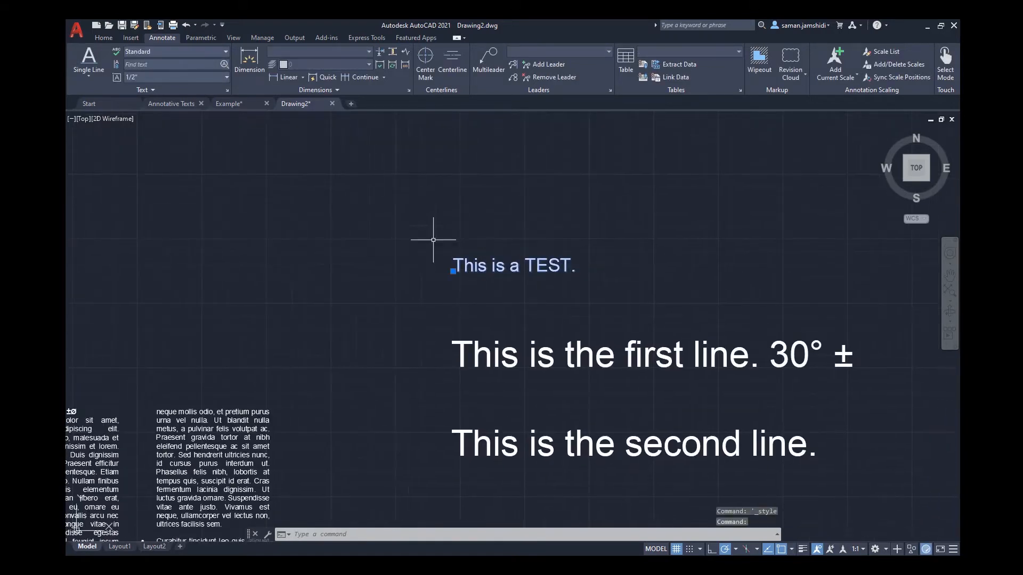
{"action": "left_click", "coordinate": [195, 56]}
{"action": "left_click", "coordinate": [205, 69]}
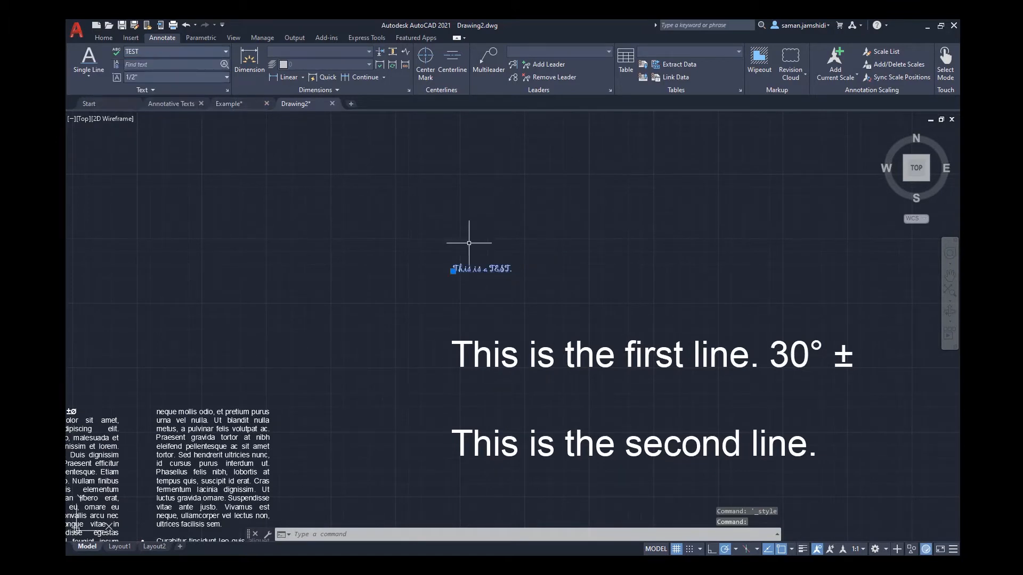
Measure the height of the first letter T in "This is a TEST." with the DIST command.
{"action": "scroll", "coordinate": [471, 259], "scroll_direction": "up", "scroll_amount": 8}
{"action": "type", "text": "d"}
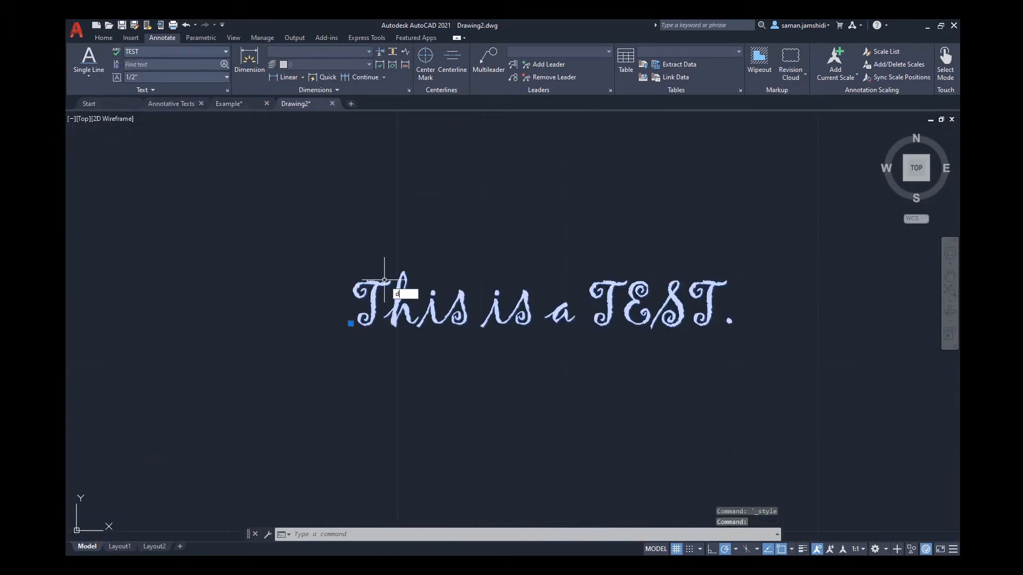
{"action": "type", "text": " poi"}
{"action": "key", "text": "Return"}
{"action": "left_click", "coordinate": [351, 324]}
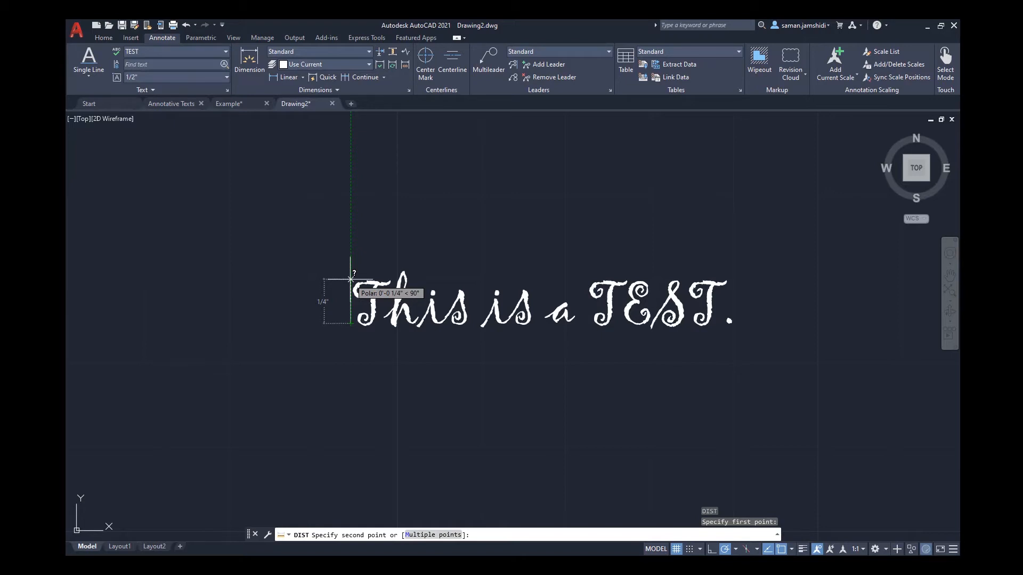
{"action": "key", "text": "Escape"}
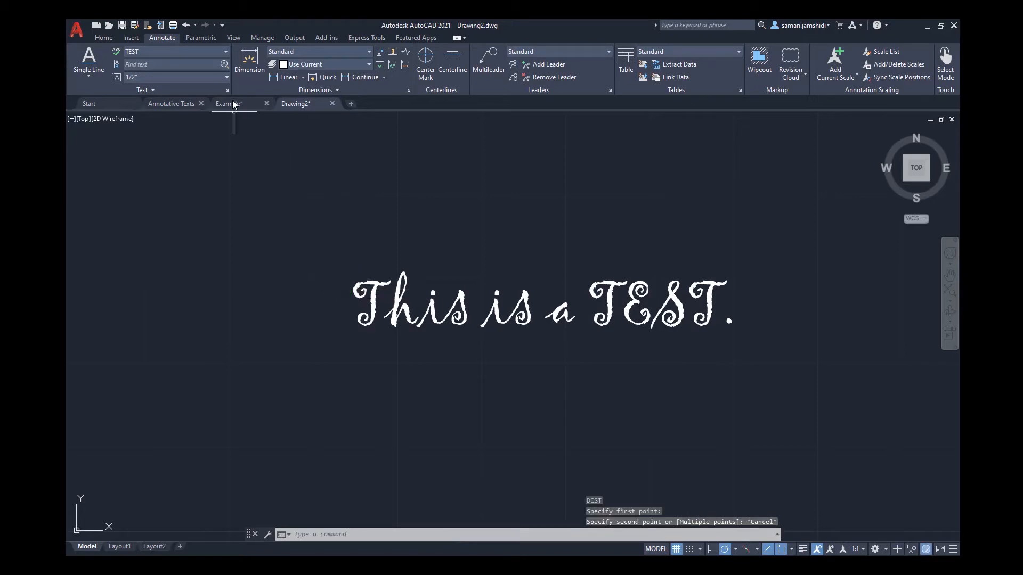
Change the TEST text style's font to Century Gothic, apply it and close the text style settings.
{"action": "left_click", "coordinate": [227, 89]}
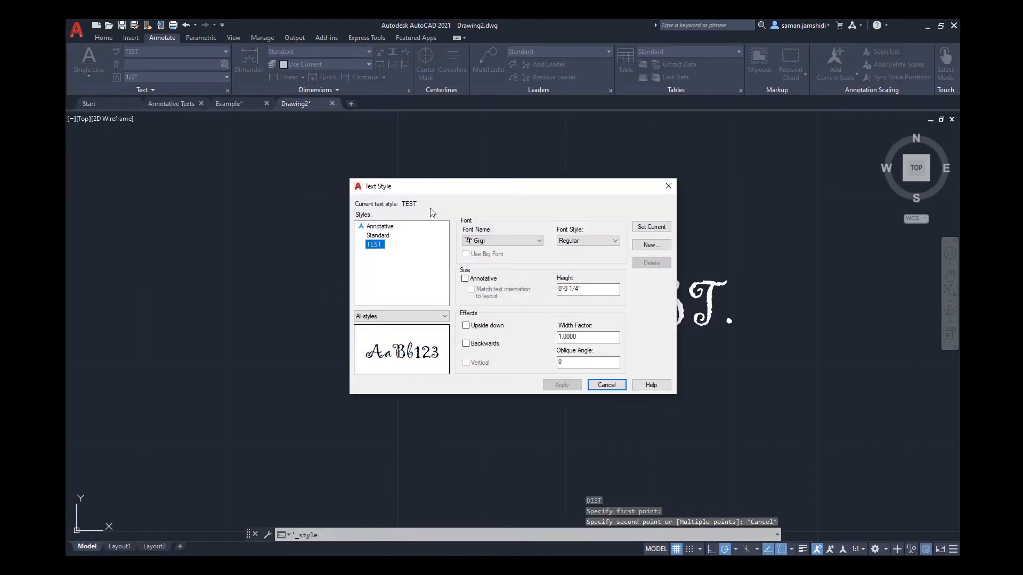
{"action": "left_click", "coordinate": [516, 242]}
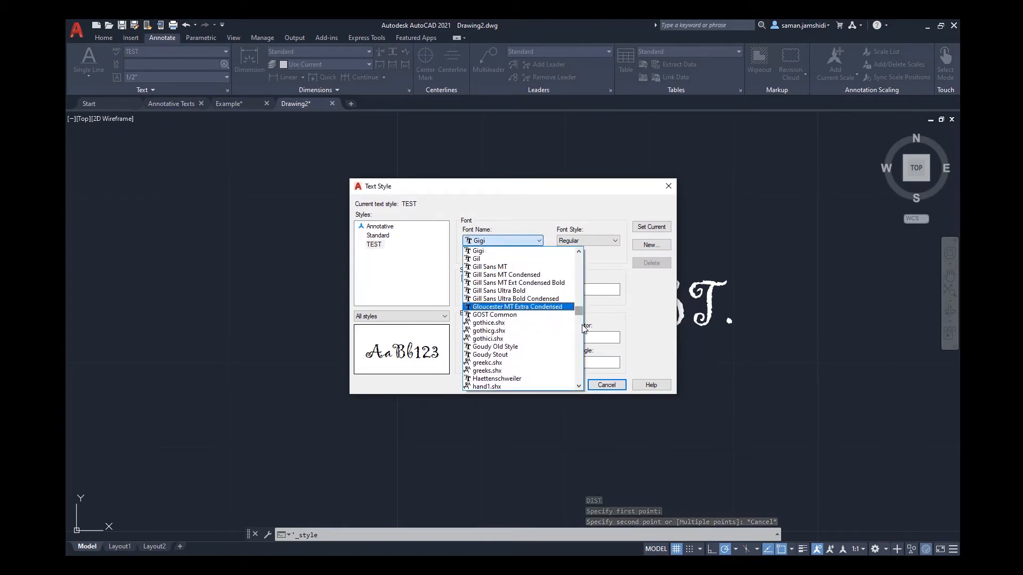
{"action": "left_click_drag", "start_coordinate": [579, 313], "coordinate": [579, 272]}
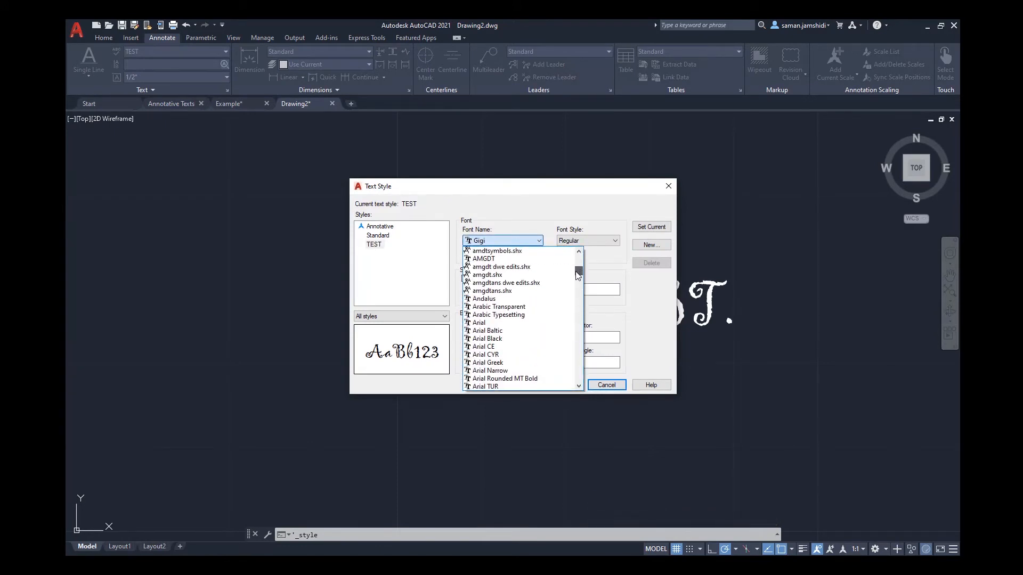
{"action": "left_click", "coordinate": [509, 242]}
{"action": "left_click", "coordinate": [508, 243]}
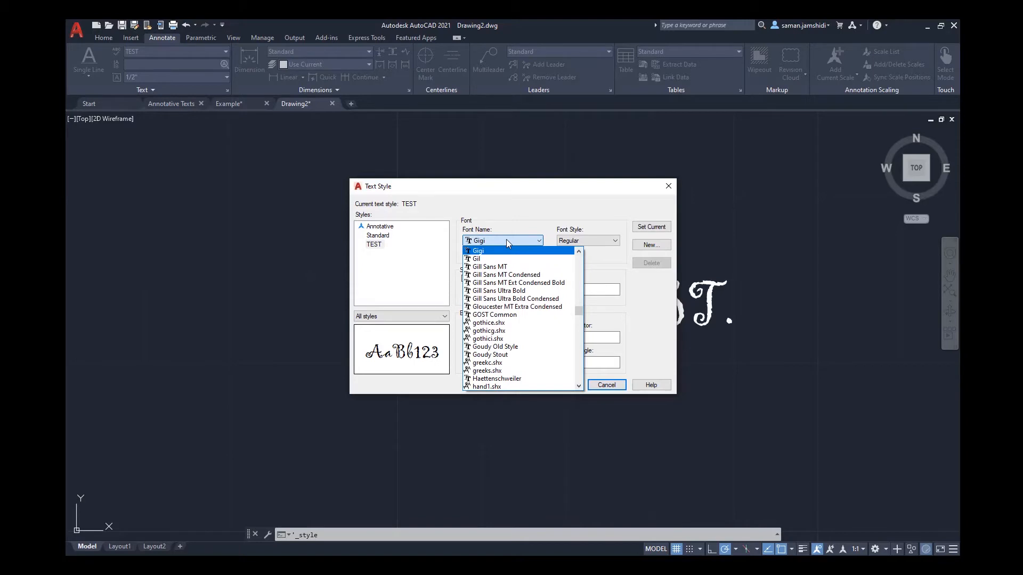
{"action": "key", "text": "b"}
{"action": "key", "text": "l"}
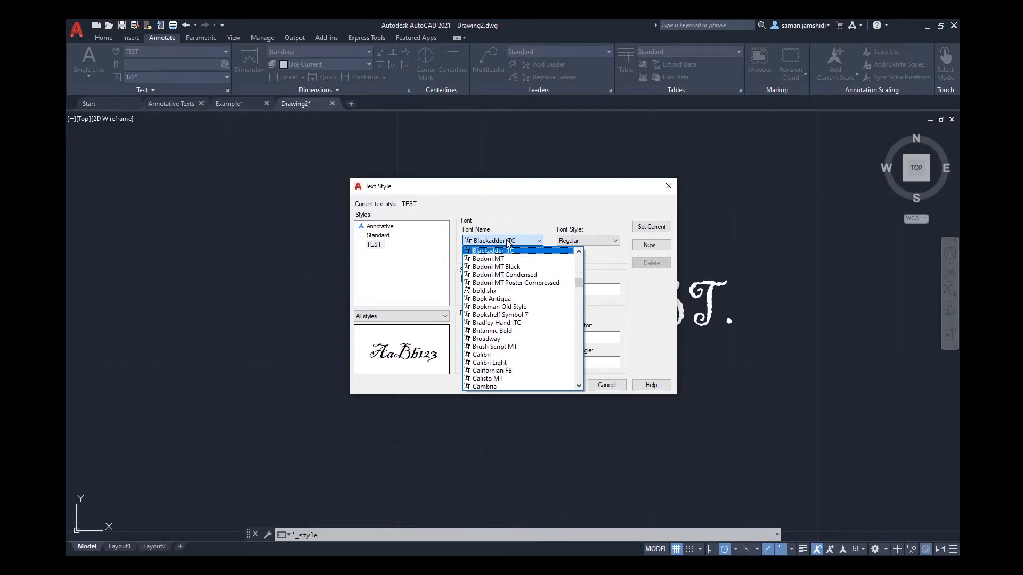
{"action": "key", "text": "u"}
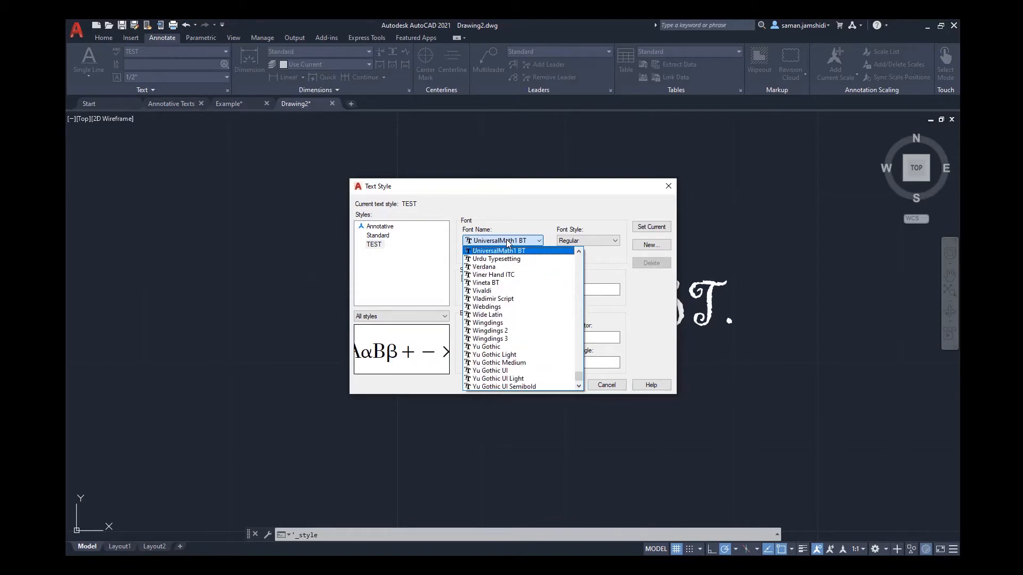
{"action": "key", "text": "b"}
{"action": "key", "text": "l"}
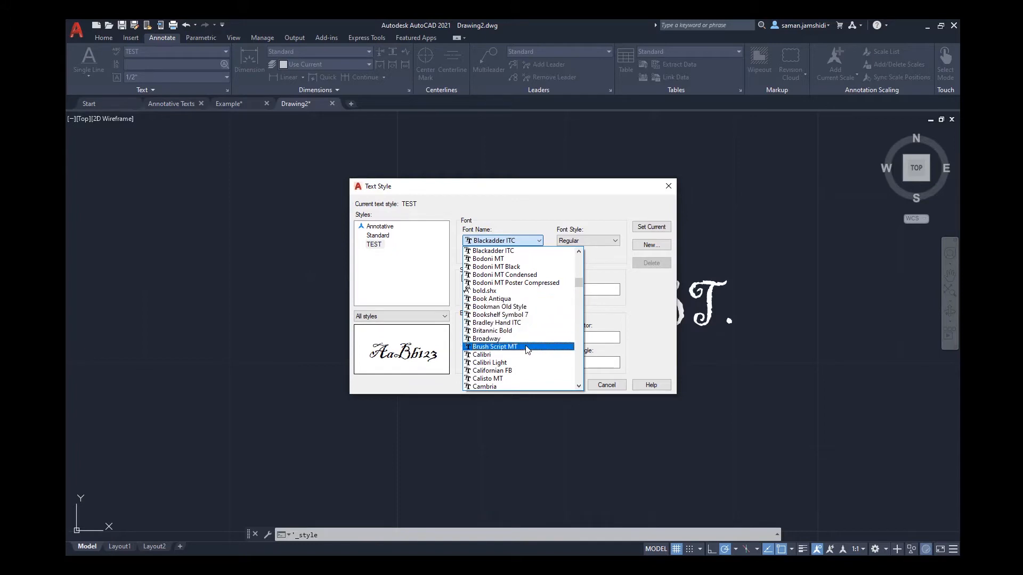
{"action": "scroll", "coordinate": [529, 336], "scroll_direction": "up", "scroll_amount": 3}
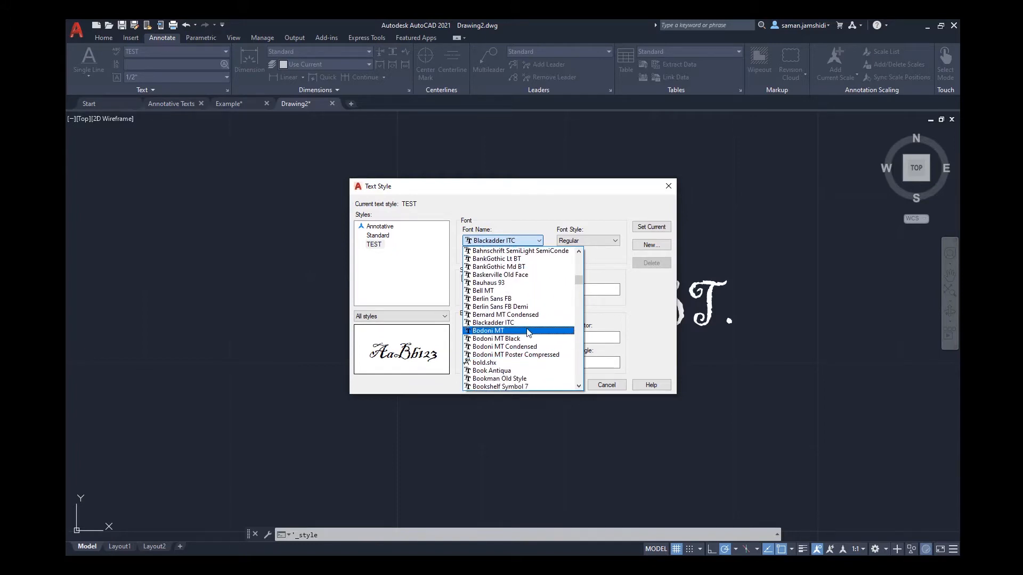
{"action": "scroll", "coordinate": [528, 333], "scroll_direction": "down", "scroll_amount": 3}
{"action": "scroll", "coordinate": [529, 333], "scroll_direction": "down", "scroll_amount": 1}
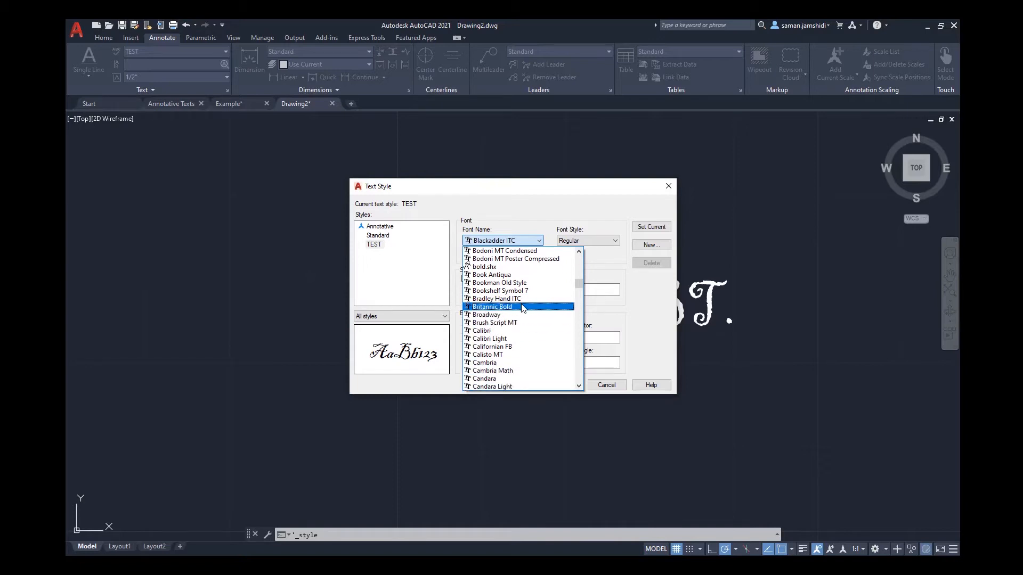
{"action": "scroll", "coordinate": [530, 320], "scroll_direction": "down", "scroll_amount": 2}
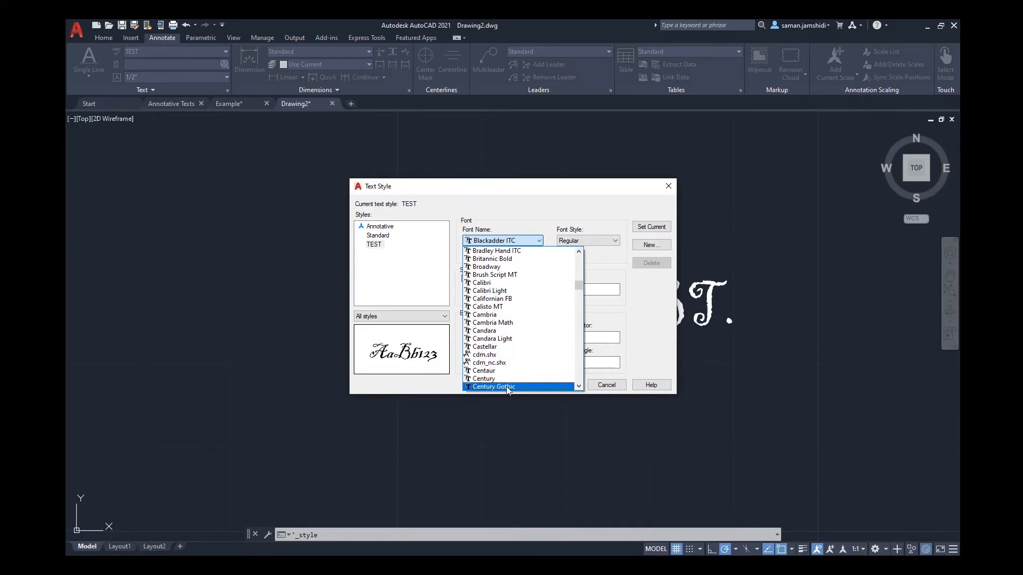
{"action": "left_click", "coordinate": [483, 388]}
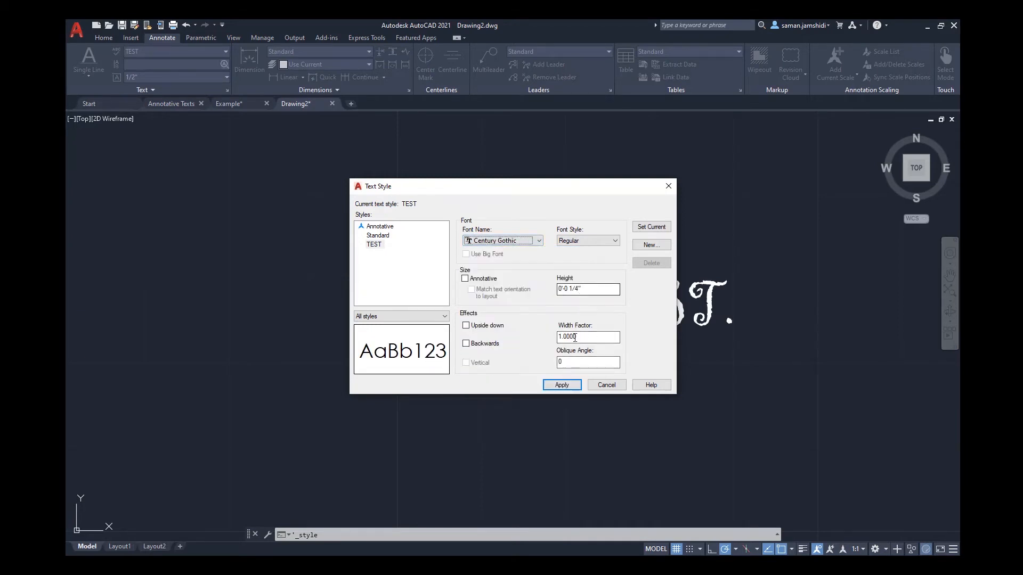
{"action": "left_click", "coordinate": [564, 385]}
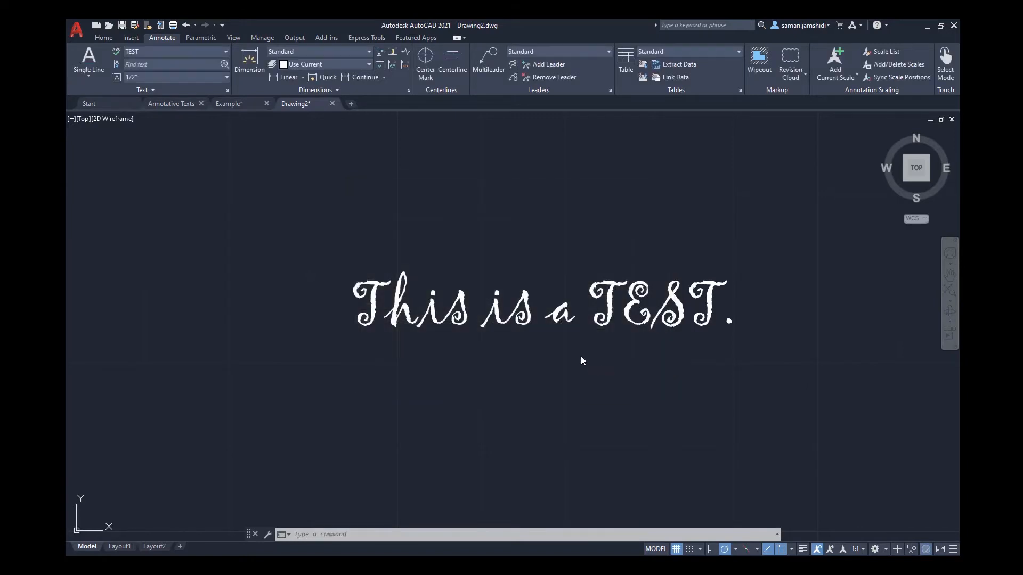
{"action": "left_click", "coordinate": [606, 384]}
Assign the TEST text style to the two-column multiline text and deselect it.
{"action": "scroll", "coordinate": [534, 331], "scroll_direction": "down", "scroll_amount": 5}
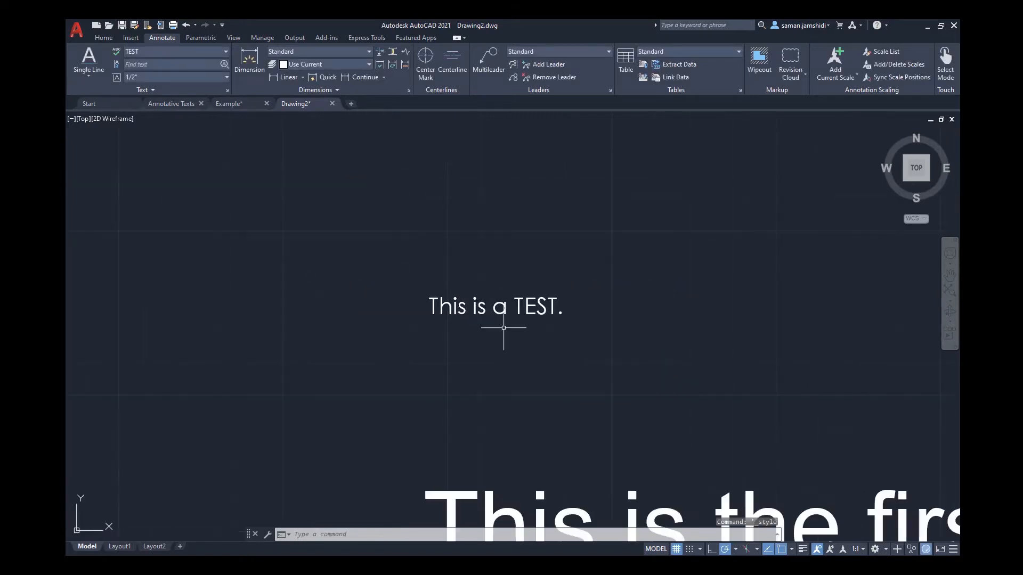
{"action": "middle_click_drag", "start_coordinate": [466, 226], "coordinate": [512, 262]}
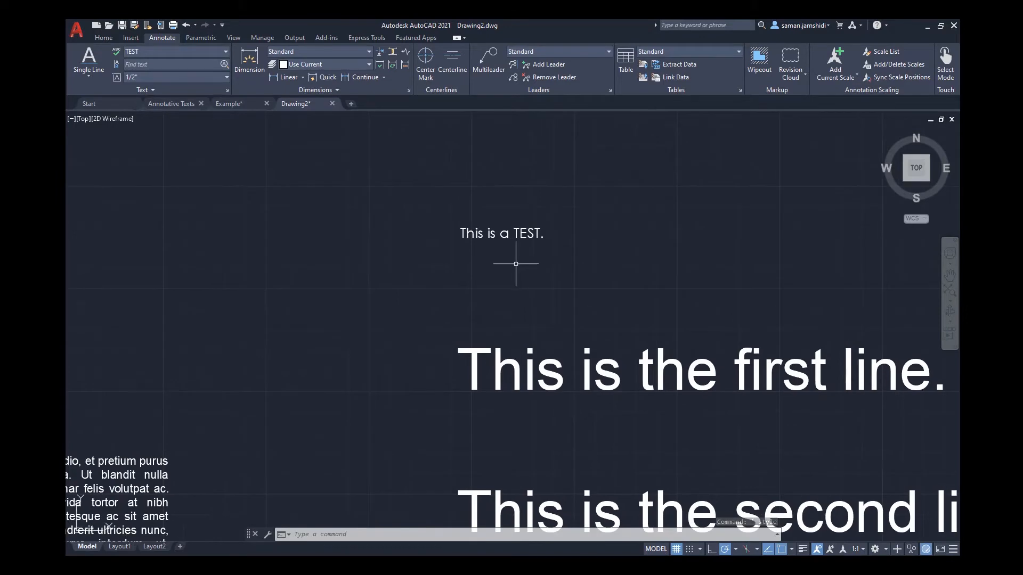
{"action": "scroll", "coordinate": [518, 321], "scroll_direction": "down", "scroll_amount": 3}
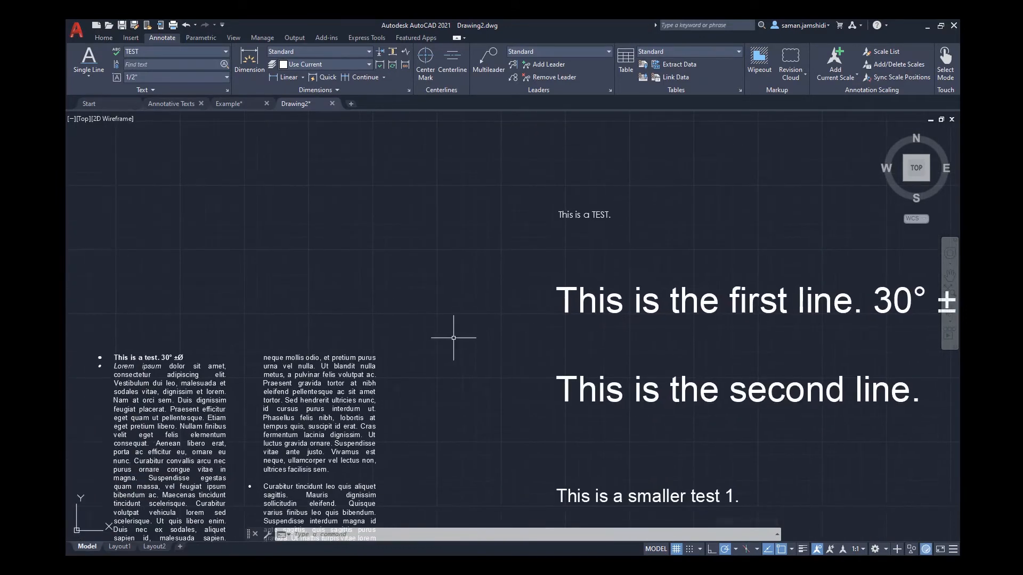
{"action": "middle_click_drag", "start_coordinate": [454, 335], "coordinate": [555, 292]}
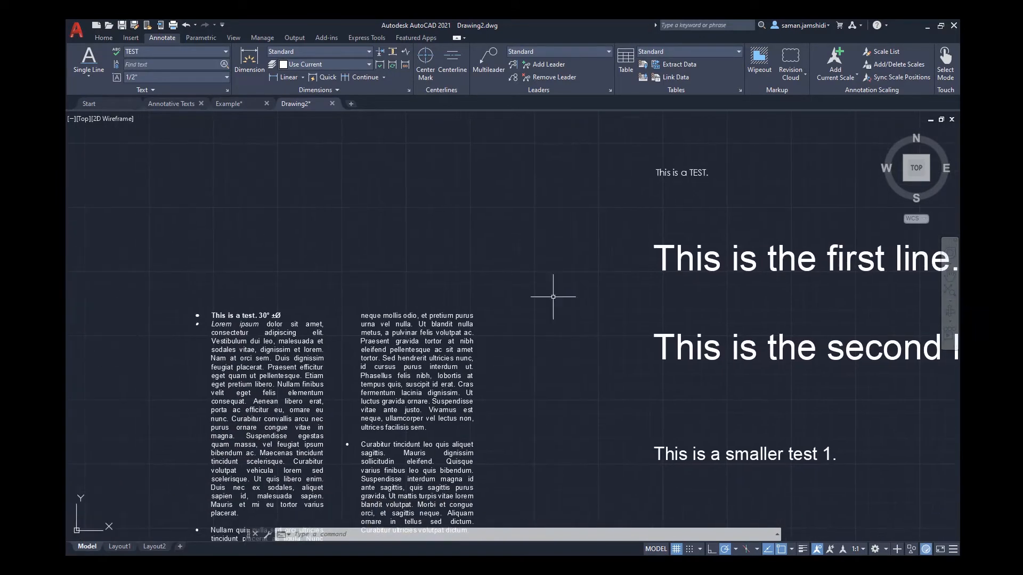
{"action": "left_click", "coordinate": [331, 322]}
{"action": "left_click", "coordinate": [305, 354]}
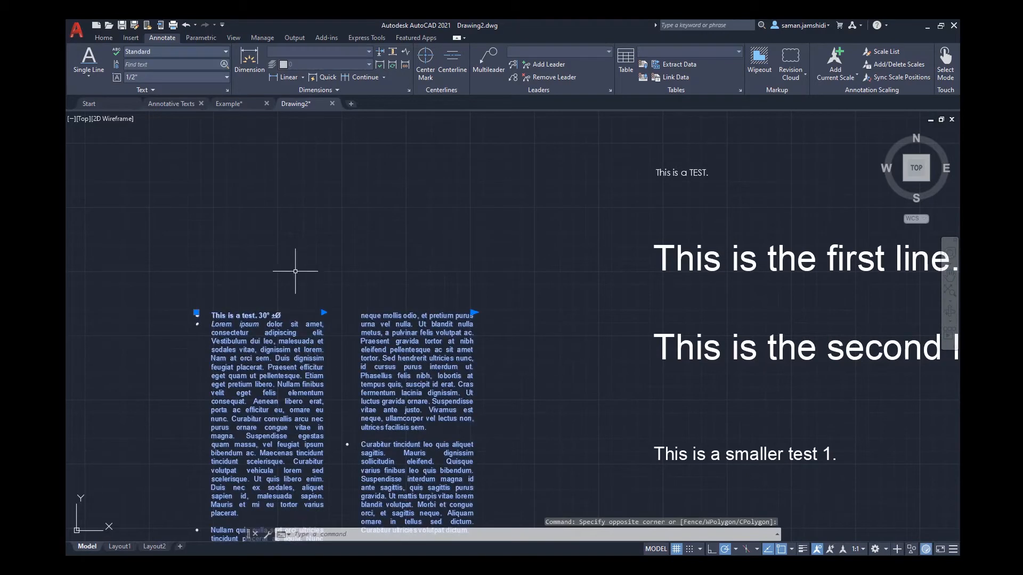
{"action": "left_click", "coordinate": [158, 53]}
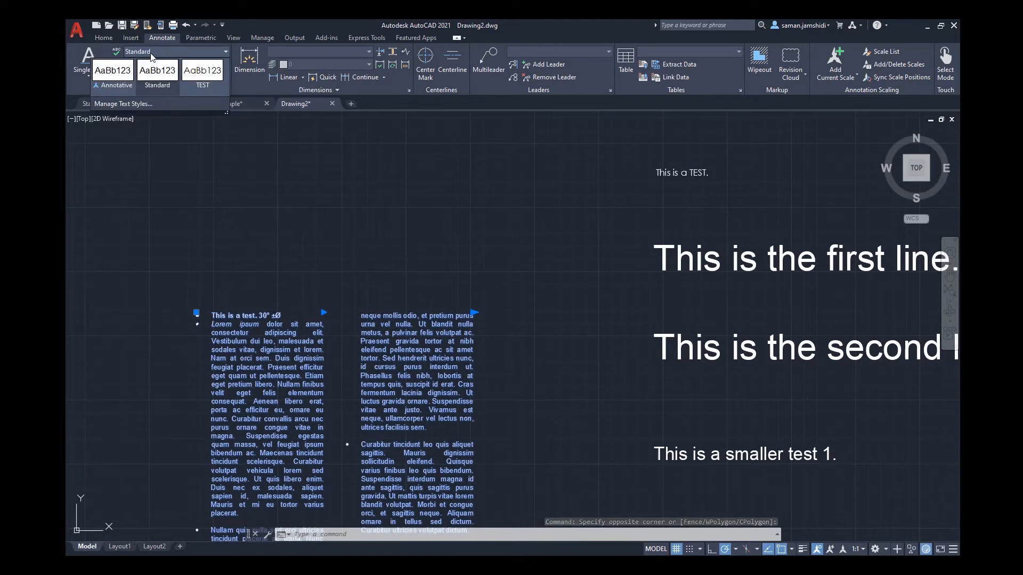
{"action": "left_click", "coordinate": [205, 72]}
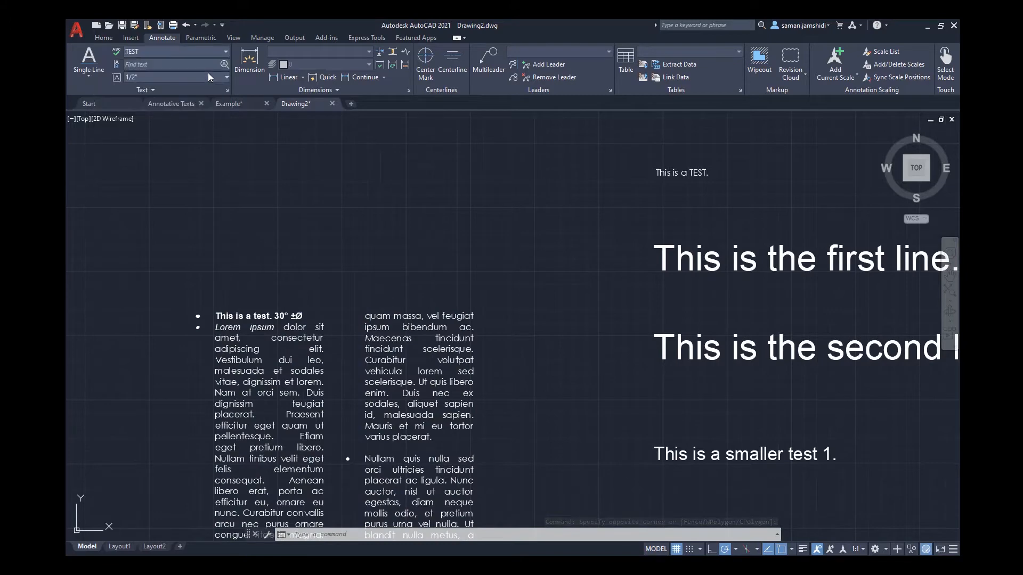
{"action": "left_click", "coordinate": [386, 274]}
{"action": "key", "text": "Escape"}
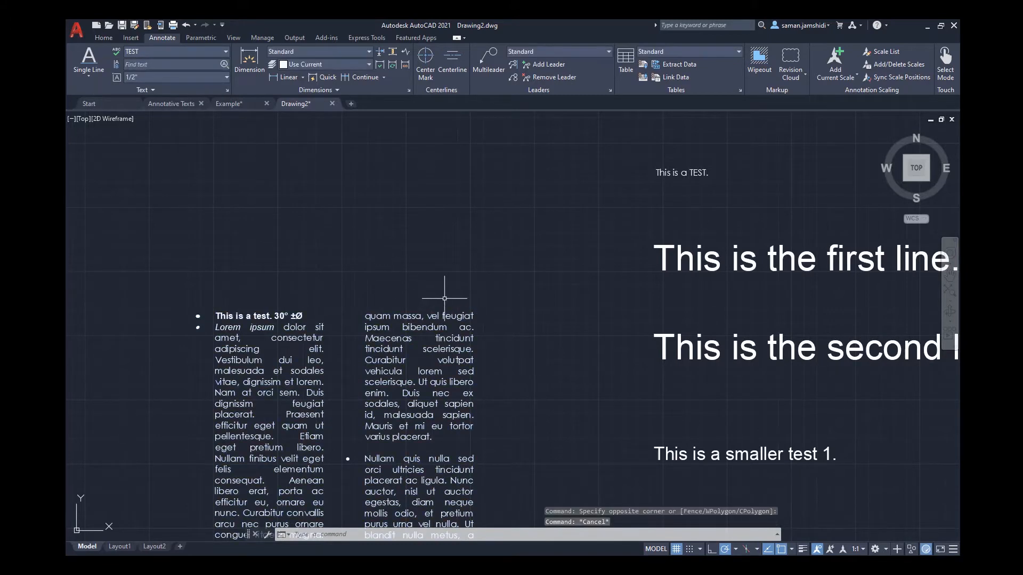
{"action": "scroll", "coordinate": [474, 299], "scroll_direction": "down", "scroll_amount": 2}
{"action": "middle_click_drag", "start_coordinate": [474, 304], "coordinate": [424, 254]}
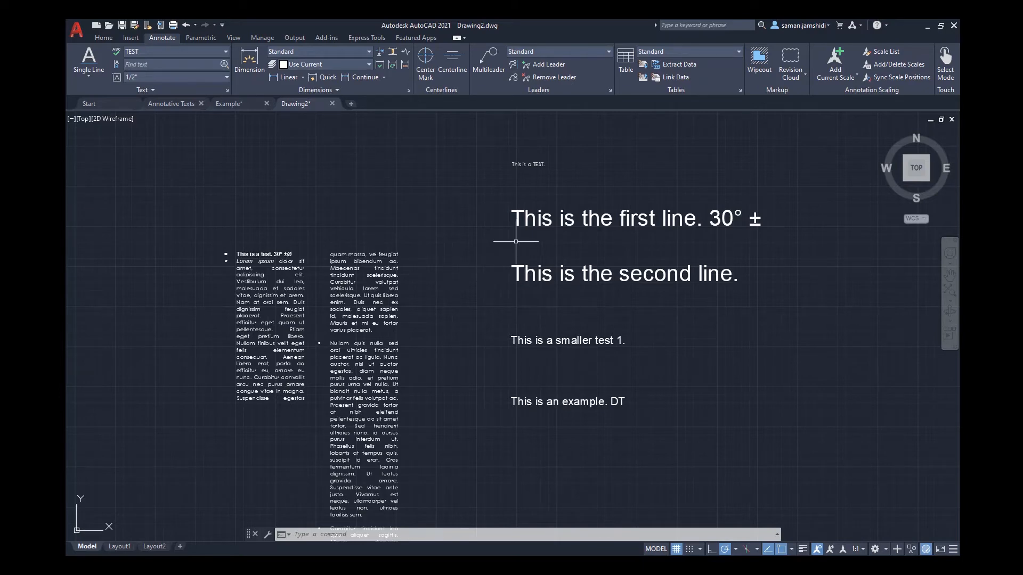
{"action": "middle_click_drag", "start_coordinate": [533, 234], "coordinate": [508, 245]}
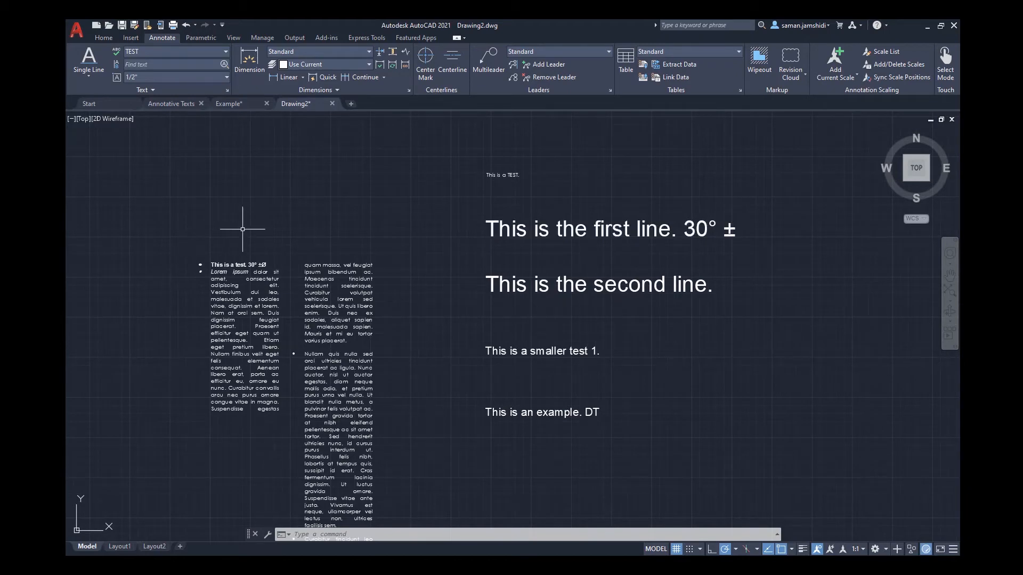
{"action": "scroll", "coordinate": [491, 221], "scroll_direction": "up", "scroll_amount": 2}
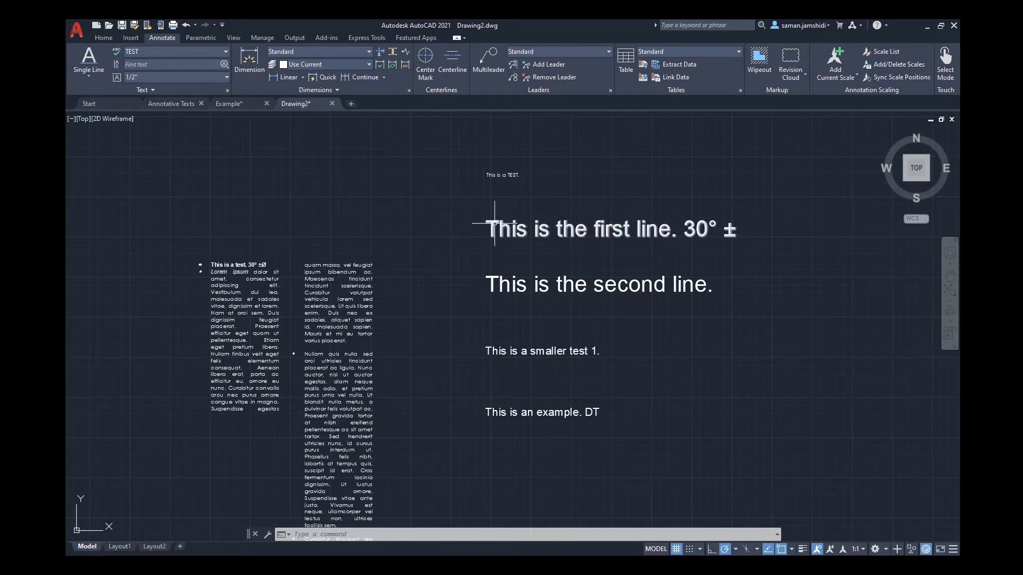
{"action": "scroll", "coordinate": [494, 222], "scroll_direction": "up", "scroll_amount": 2}
{"action": "middle_click_drag", "start_coordinate": [492, 224], "coordinate": [463, 314]}
{"action": "scroll", "coordinate": [463, 311], "scroll_direction": "up", "scroll_amount": 2}
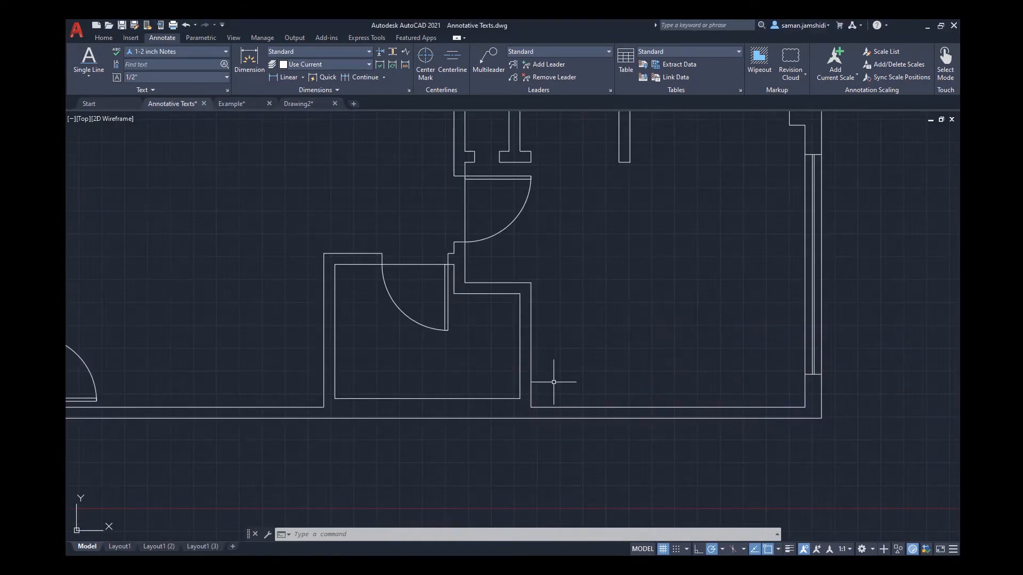
Make Standard the current text style for the floor plan drawing and check its height in the text style settings.
{"action": "scroll", "coordinate": [554, 387], "scroll_direction": "down", "scroll_amount": 5}
{"action": "scroll", "coordinate": [571, 352], "scroll_direction": "up", "scroll_amount": 2}
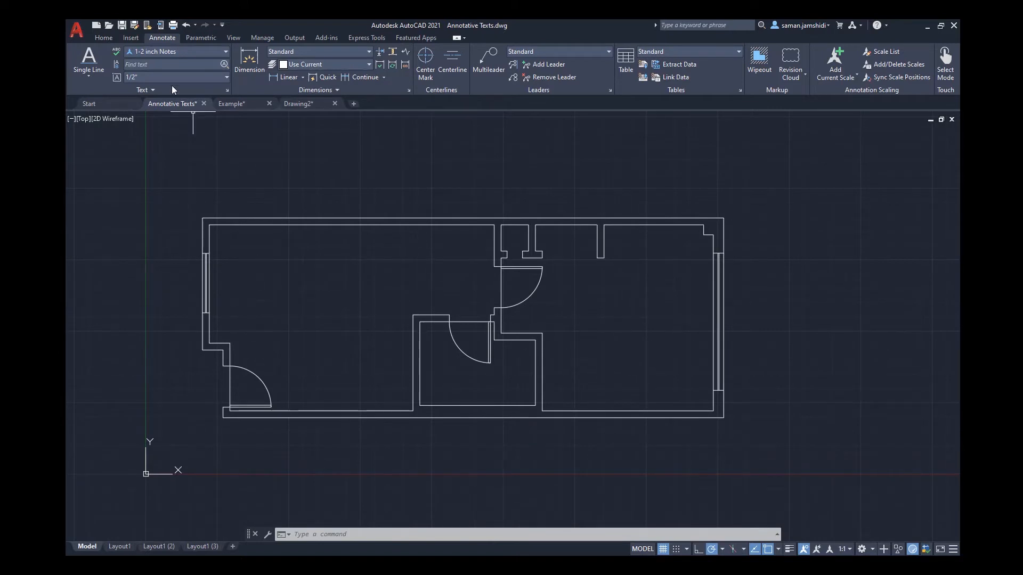
{"action": "left_click", "coordinate": [174, 51]}
{"action": "left_click", "coordinate": [201, 80]}
{"action": "left_click", "coordinate": [225, 91]}
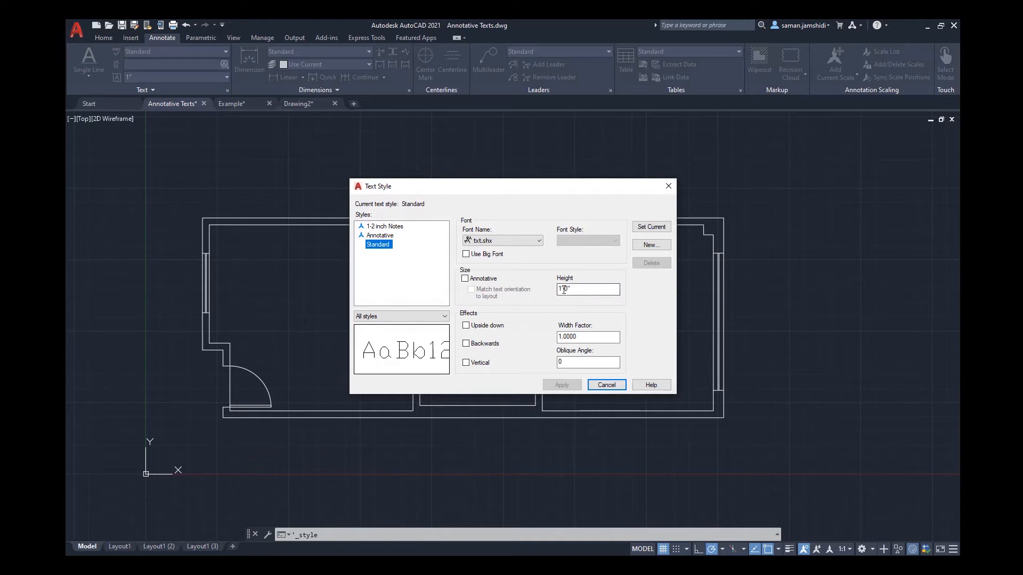
{"action": "left_click", "coordinate": [605, 389]}
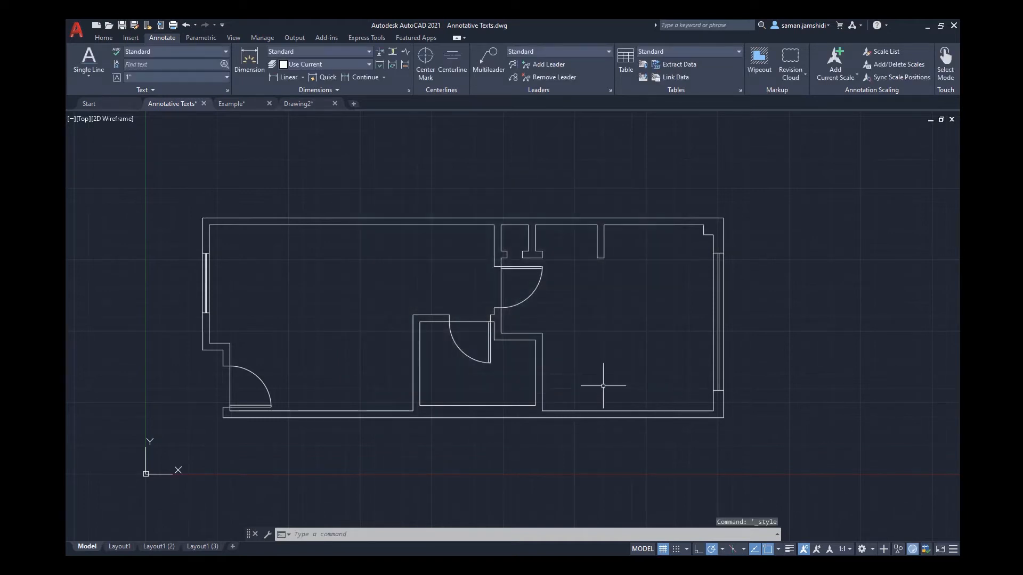
Create the single-line text "This is a text." with rotation 0 near the lower edge of the floor plan's right room.
{"action": "left_click", "coordinate": [85, 61]}
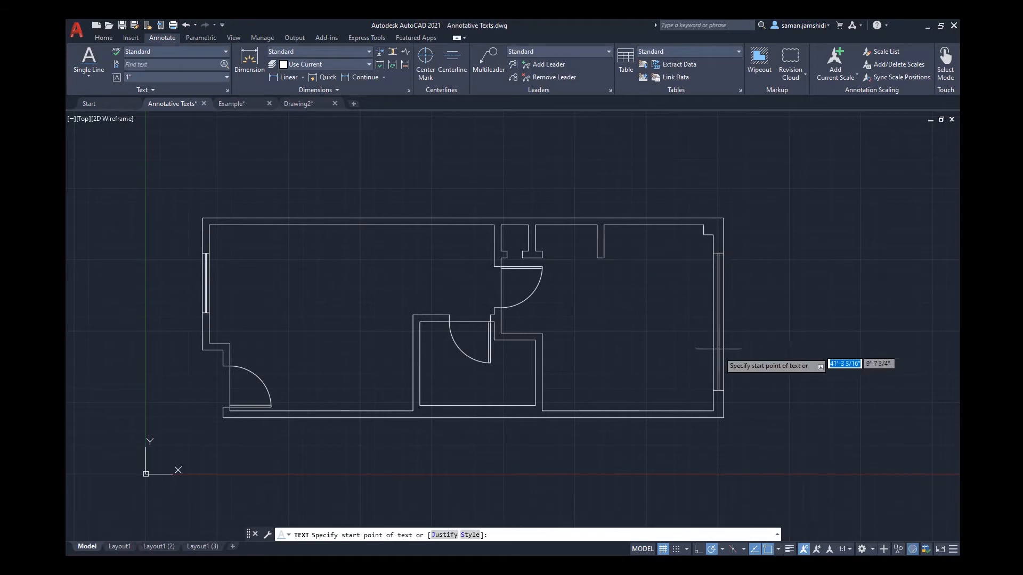
{"action": "left_click", "coordinate": [556, 393]}
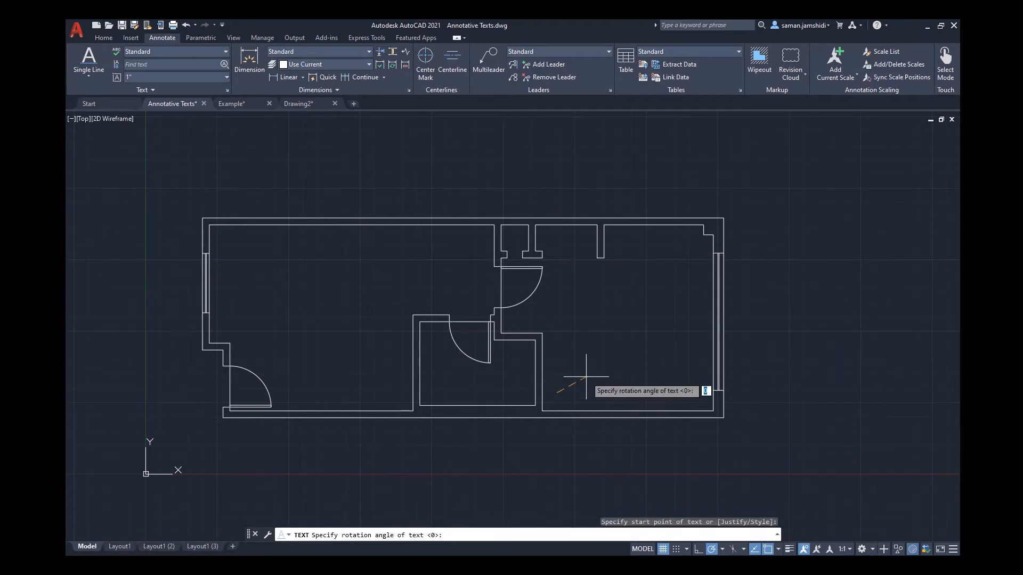
{"action": "key", "text": "Return"}
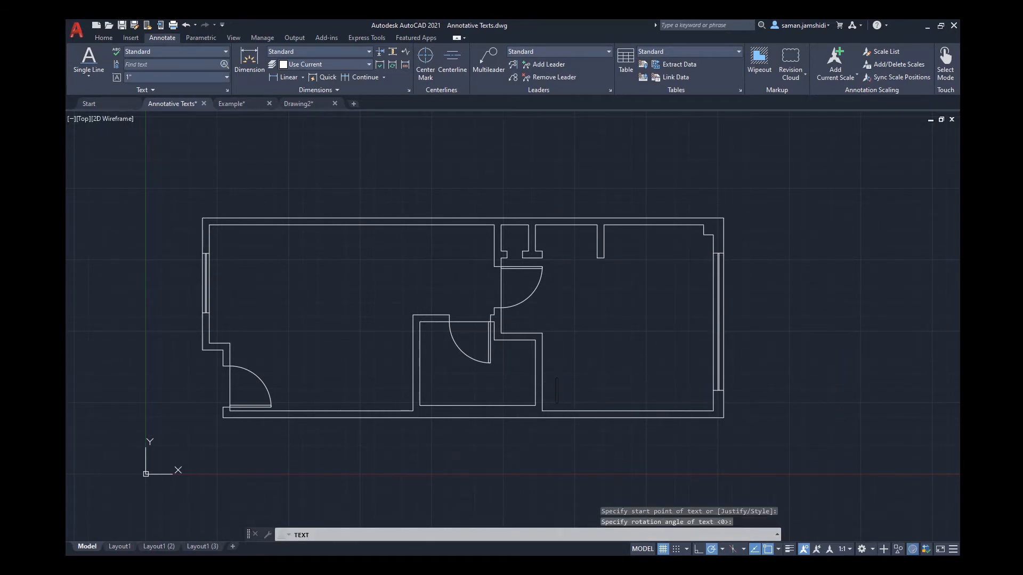
{"action": "type", "text": "This is "}
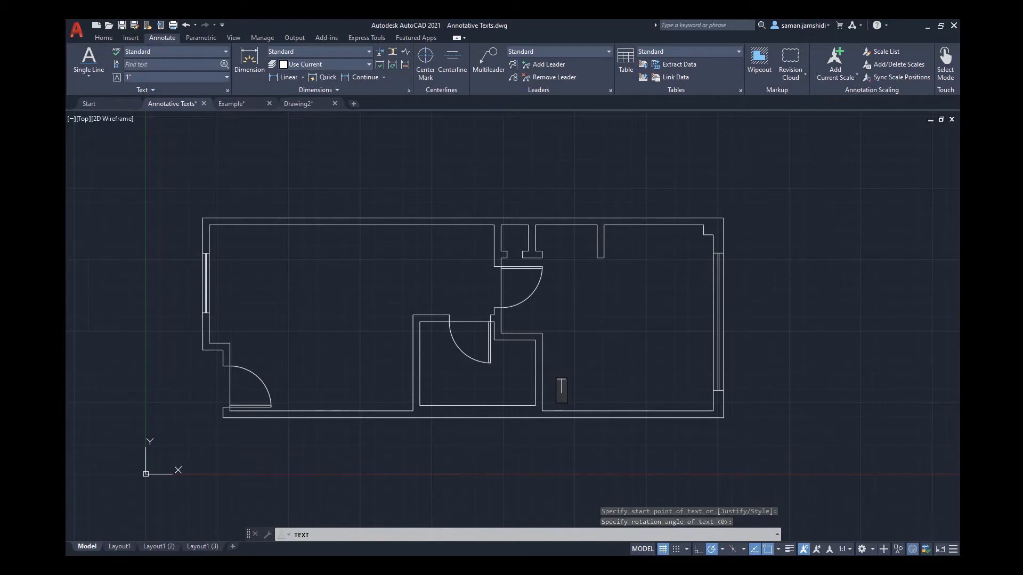
{"action": "type", "text": "a"}
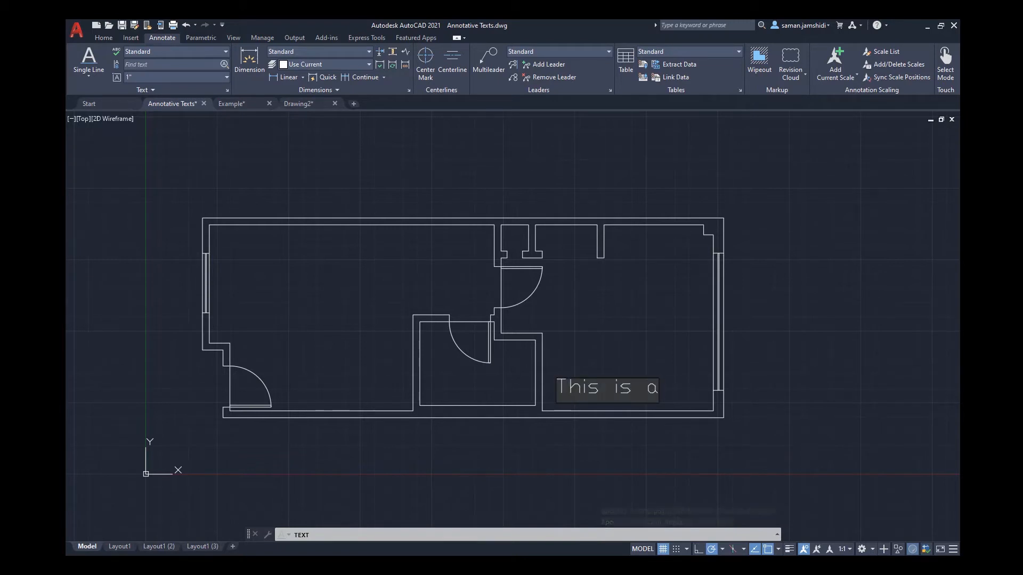
{"action": "type", "text": " text"}
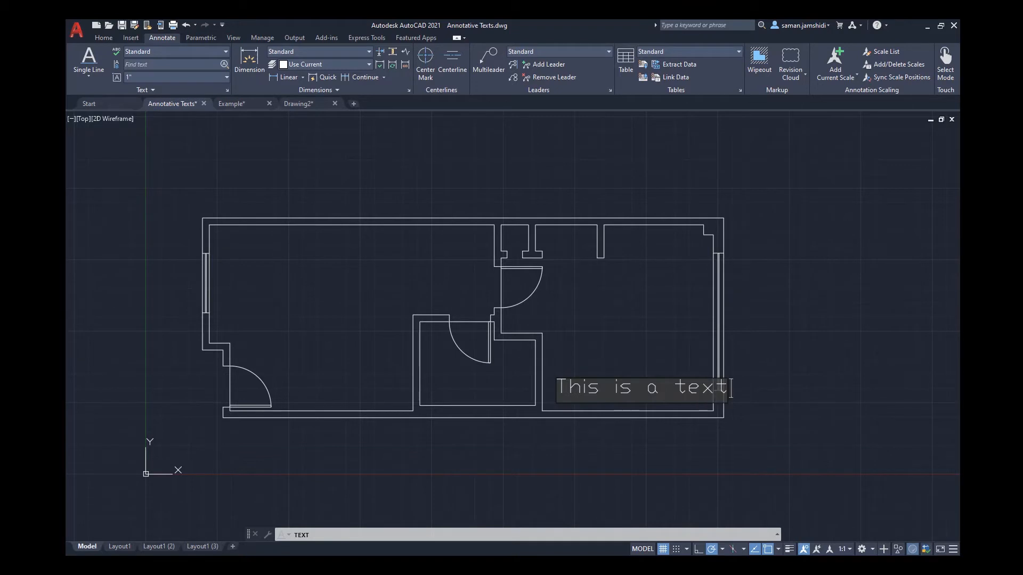
{"action": "key", "text": "Return"}
{"action": "key", "text": "Return"}
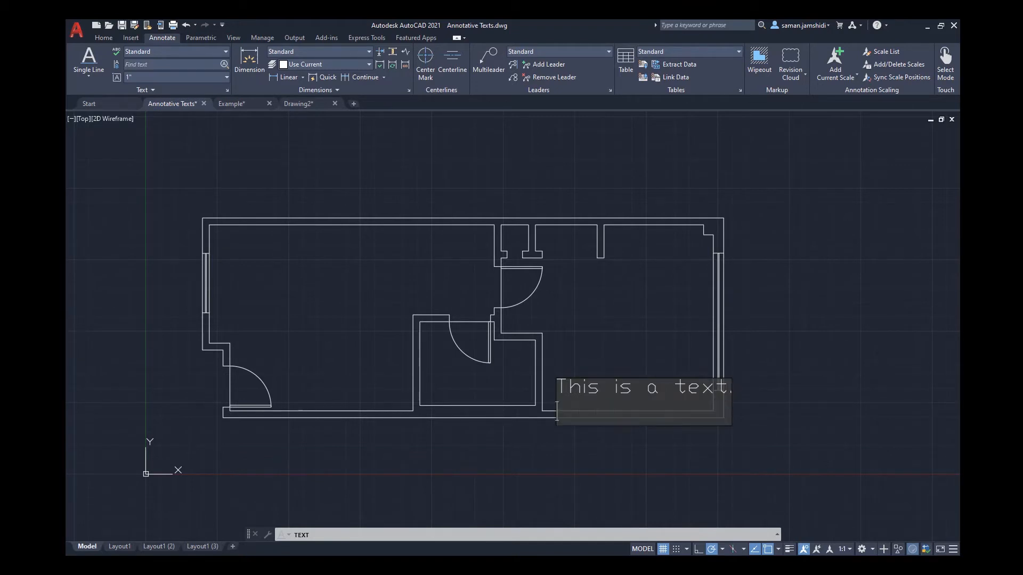
Measure the height of the letter T in "This is a text." using the DIST command.
{"action": "scroll", "coordinate": [574, 384], "scroll_direction": "up", "scroll_amount": 4}
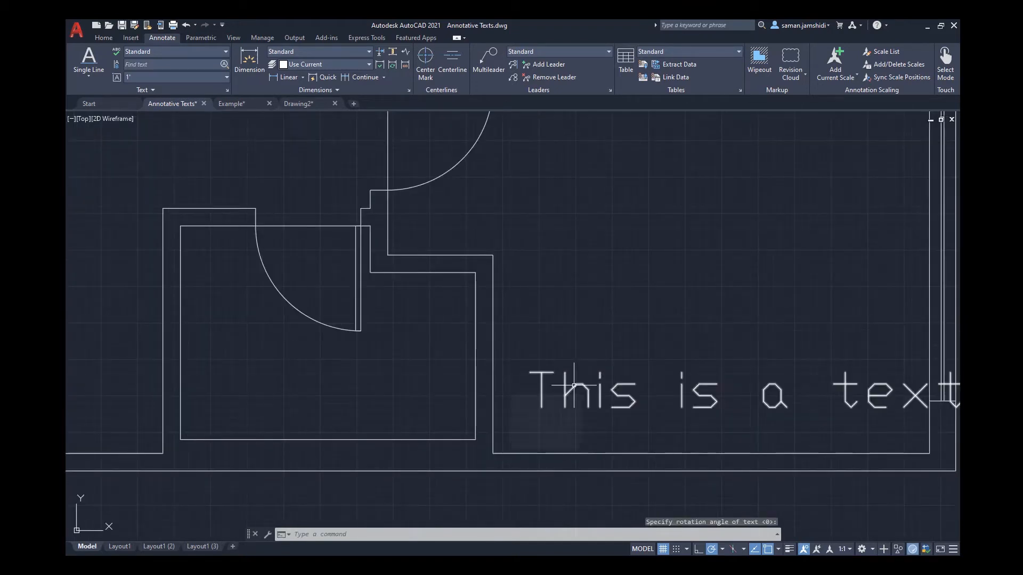
{"action": "type", "text": "dist"}
{"action": "key", "text": "Return"}
{"action": "scroll", "coordinate": [546, 407], "scroll_direction": "up", "scroll_amount": 3}
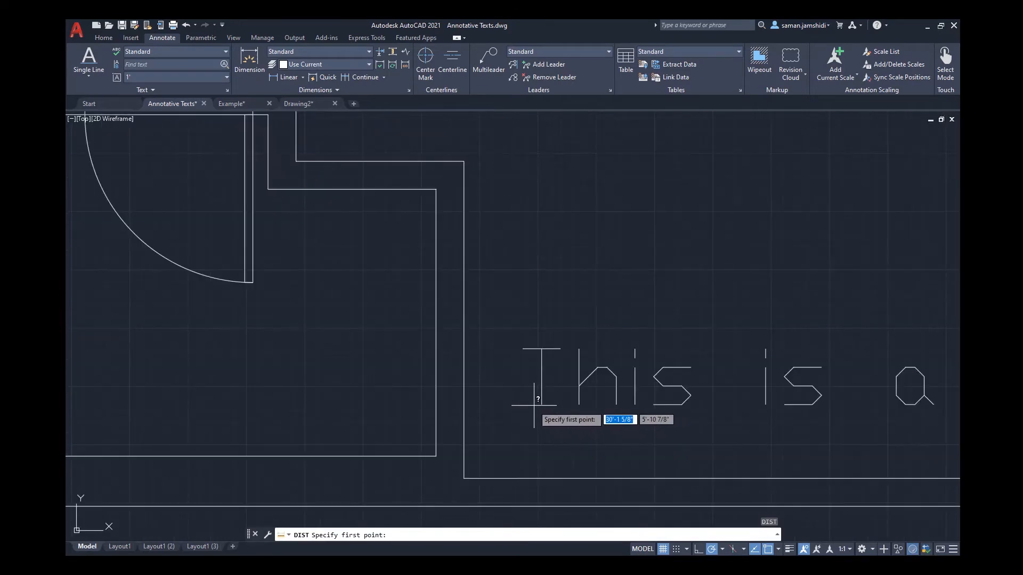
{"action": "left_click", "coordinate": [529, 406]}
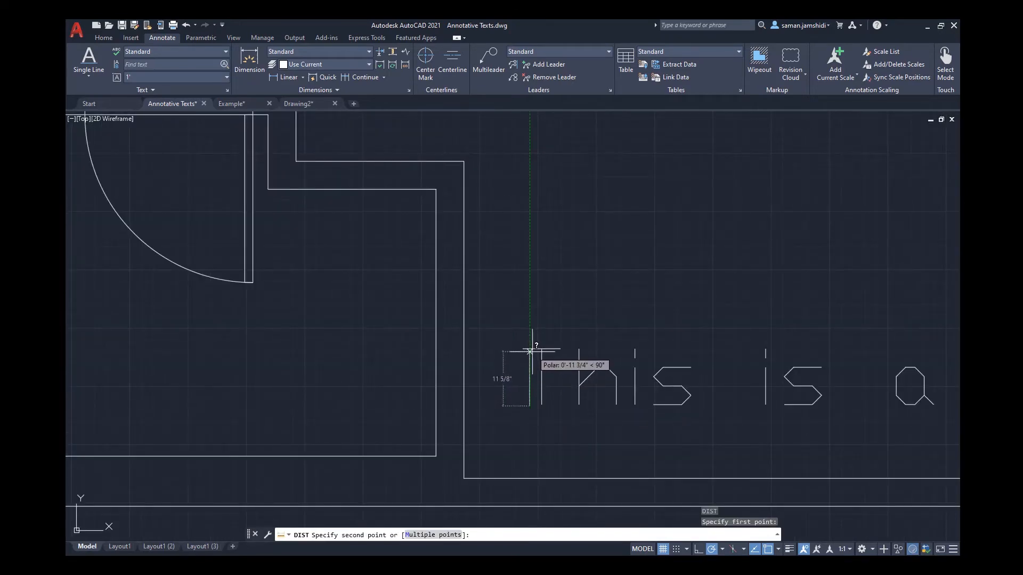
{"action": "key", "text": "Escape"}
Open Layout1 (3), compare the text in the two viewports, and check the scale of the 1/8" = 1'-0" viewport.
{"action": "scroll", "coordinate": [530, 354], "scroll_direction": "down", "scroll_amount": 4}
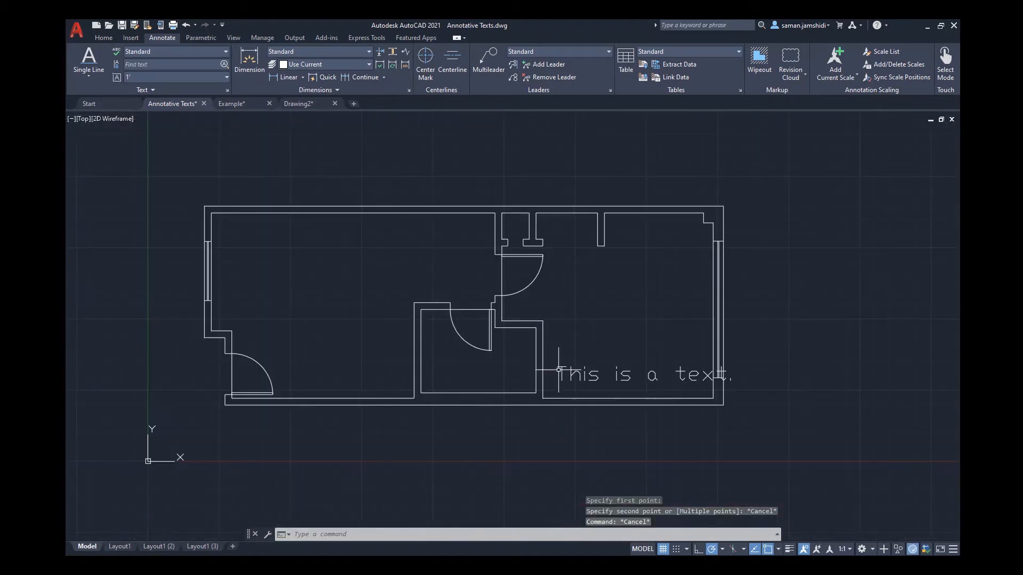
{"action": "middle_click_drag", "start_coordinate": [558, 369], "coordinate": [579, 369]}
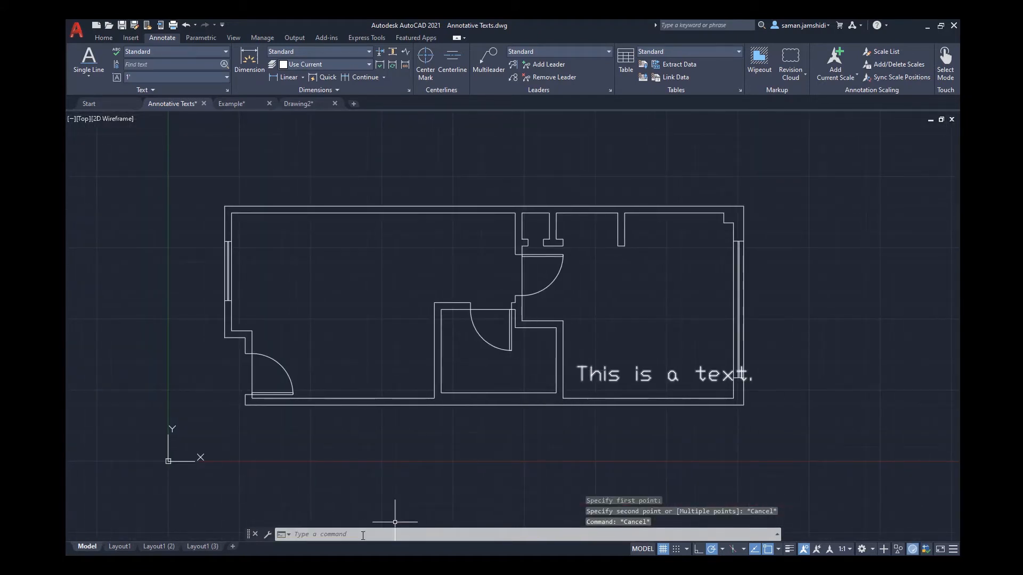
{"action": "left_click", "coordinate": [198, 552]}
{"action": "scroll", "coordinate": [393, 392], "scroll_direction": "down", "scroll_amount": 2}
{"action": "middle_click_drag", "start_coordinate": [410, 391], "coordinate": [468, 391]}
{"action": "scroll", "coordinate": [407, 372], "scroll_direction": "up", "scroll_amount": 2}
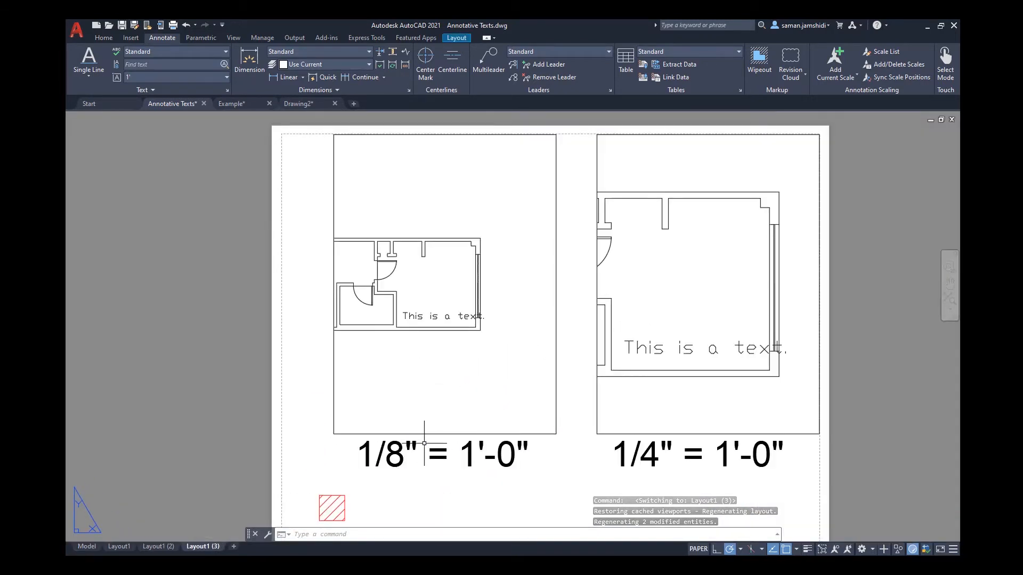
{"action": "left_click", "coordinate": [440, 428]}
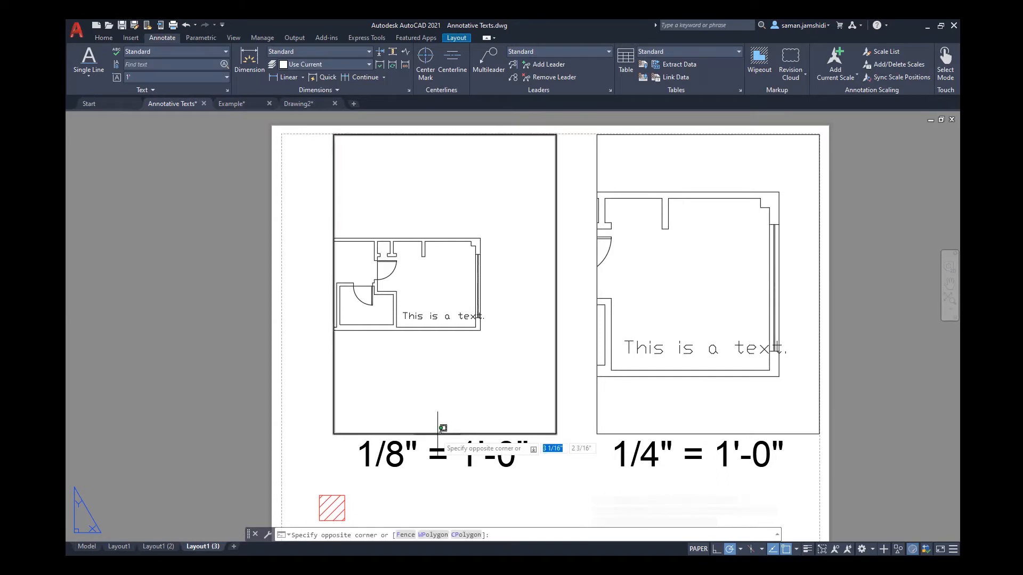
{"action": "left_click", "coordinate": [440, 435]}
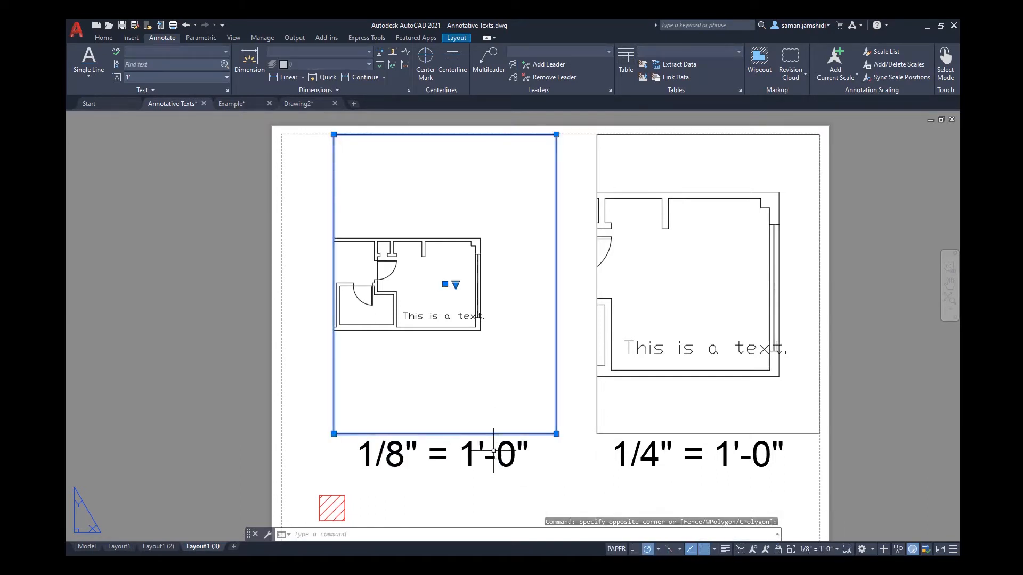
{"action": "key", "text": "Escape"}
{"action": "key", "text": "Escape"}
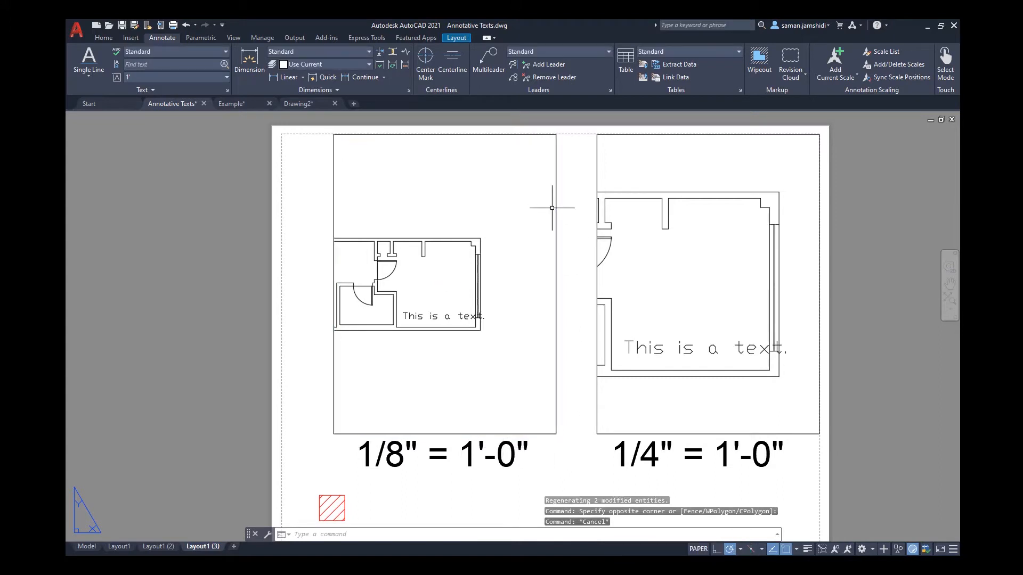
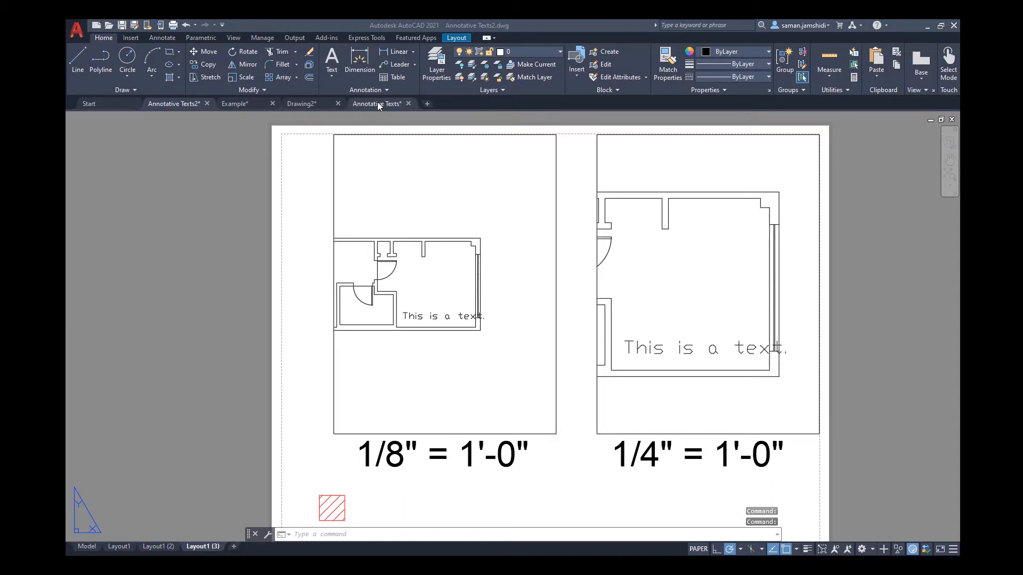
Switch to the Annotative Texts drawing and compare the annotative and standard texts in model space and on Layout1.
{"action": "mouse_move", "coordinate": [378, 101]}
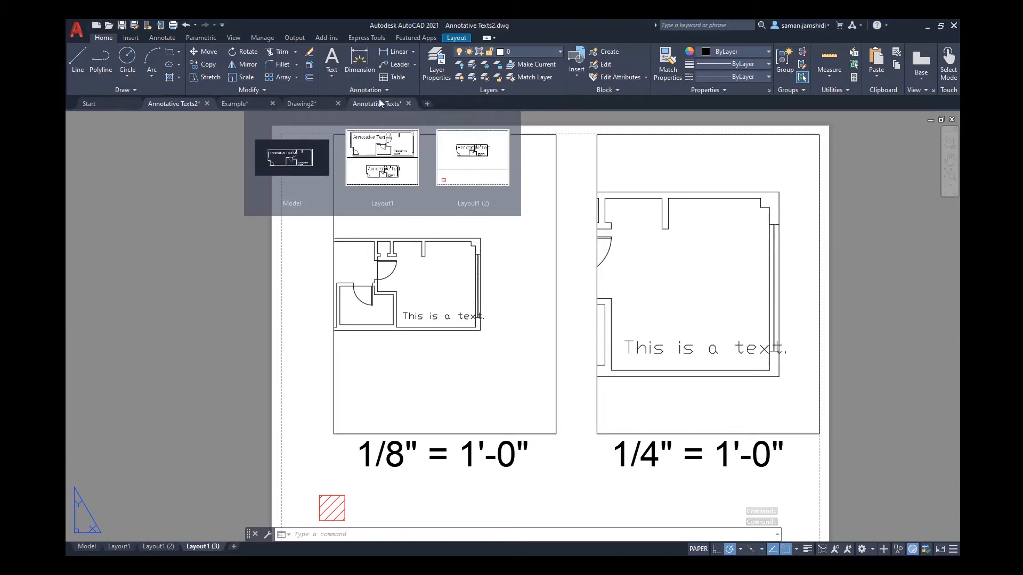
{"action": "left_click", "coordinate": [384, 103]}
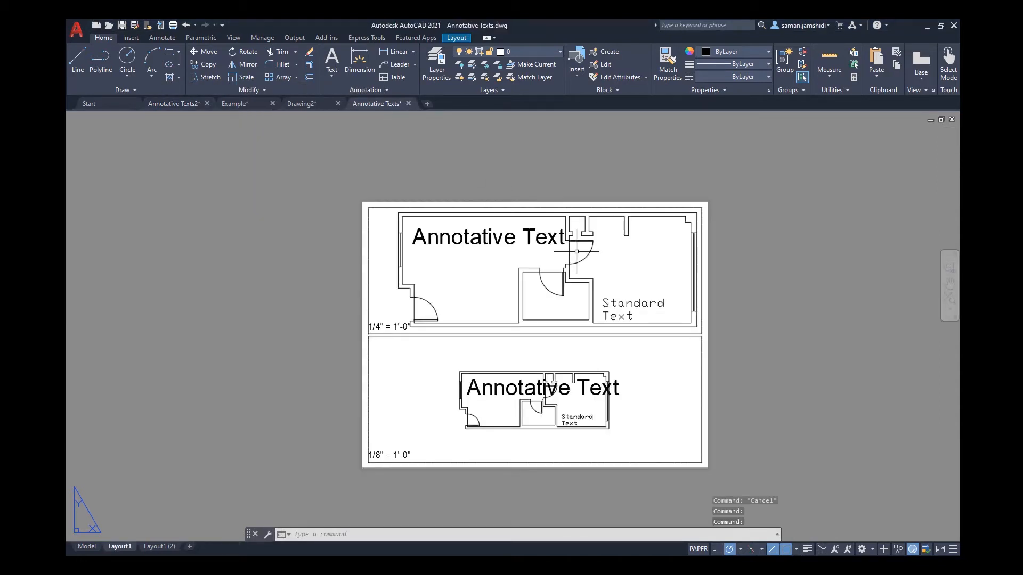
{"action": "left_click", "coordinate": [86, 547]}
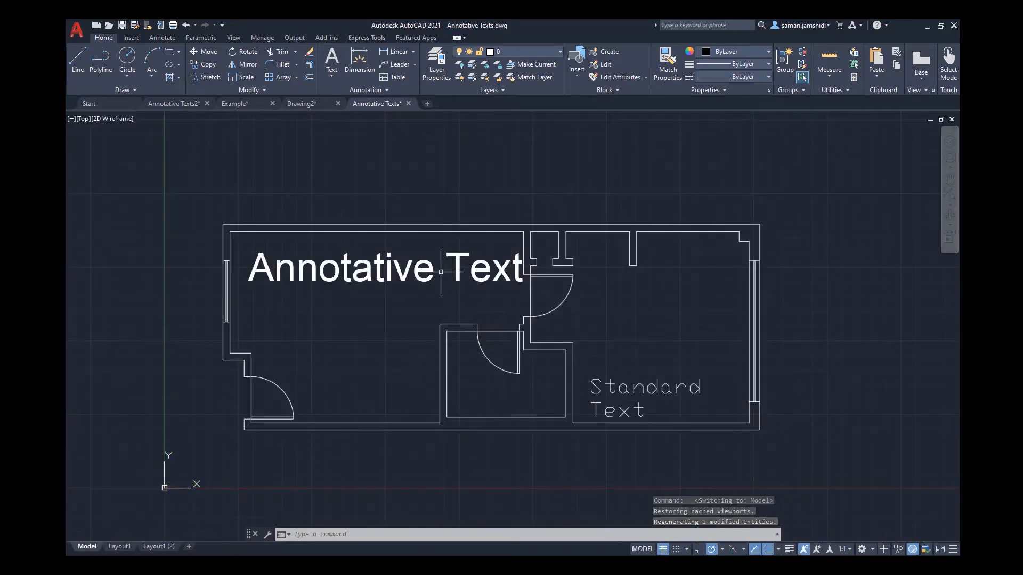
{"action": "mouse_move", "coordinate": [386, 262]}
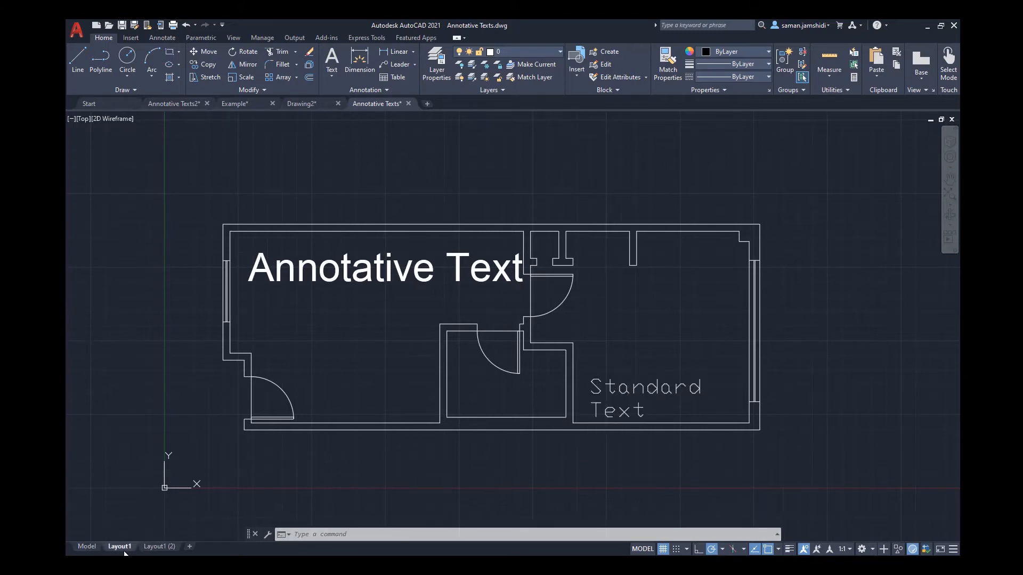
{"action": "left_click", "coordinate": [121, 547]}
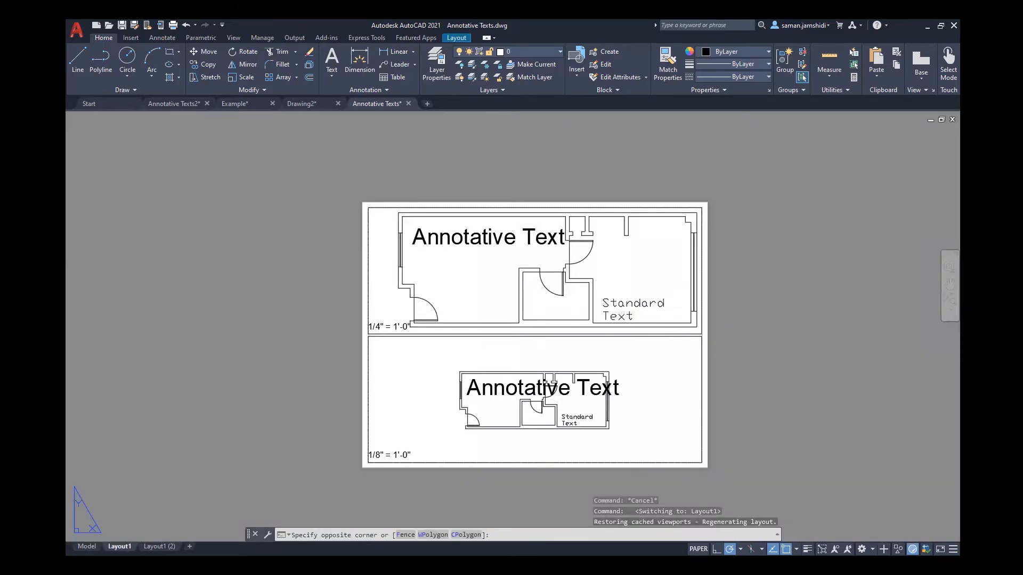
Measure the letter height of the annotative text in the 1/8" = 1'-0" viewport on the layout.
{"action": "left_click", "coordinate": [698, 206]}
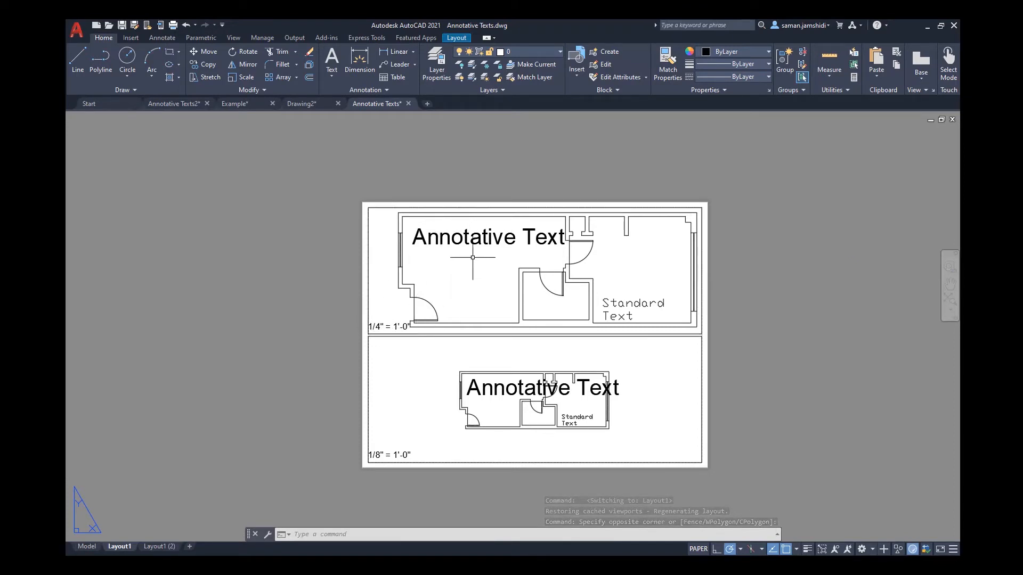
{"action": "scroll", "coordinate": [546, 172], "scroll_direction": "up", "scroll_amount": 2}
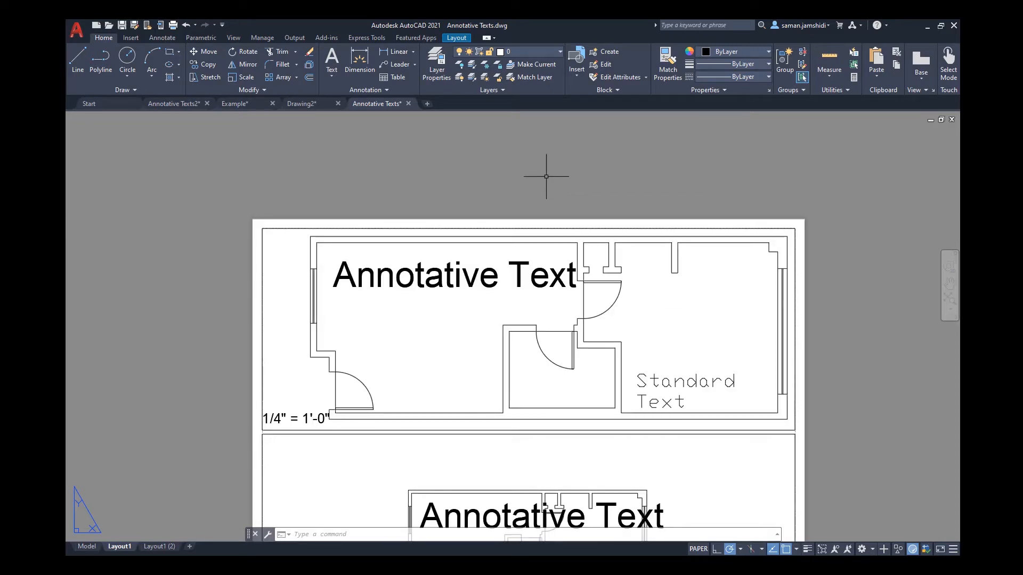
{"action": "middle_click_drag", "start_coordinate": [658, 308], "coordinate": [659, 224]}
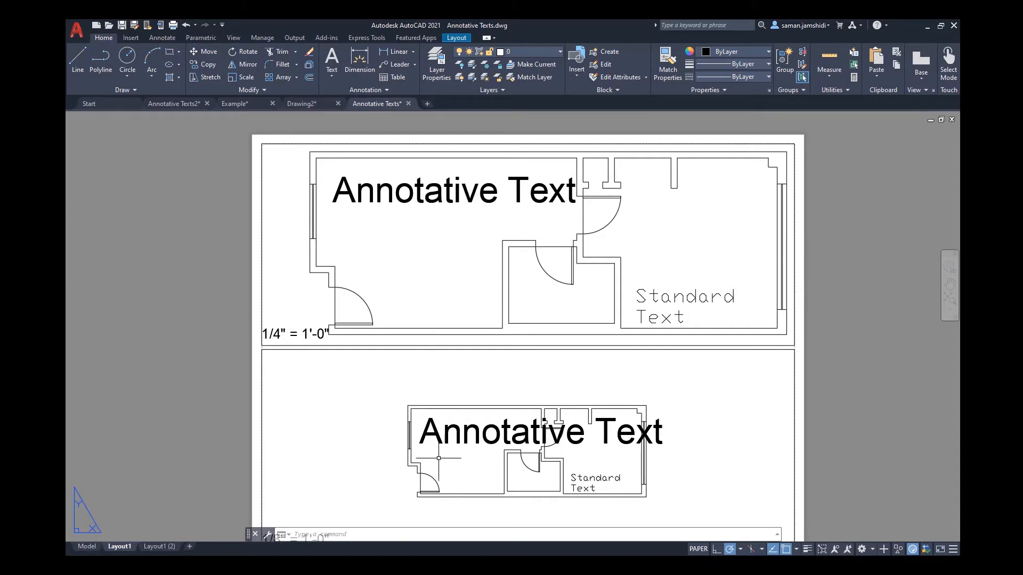
{"action": "middle_click_drag", "start_coordinate": [442, 445], "coordinate": [415, 426]}
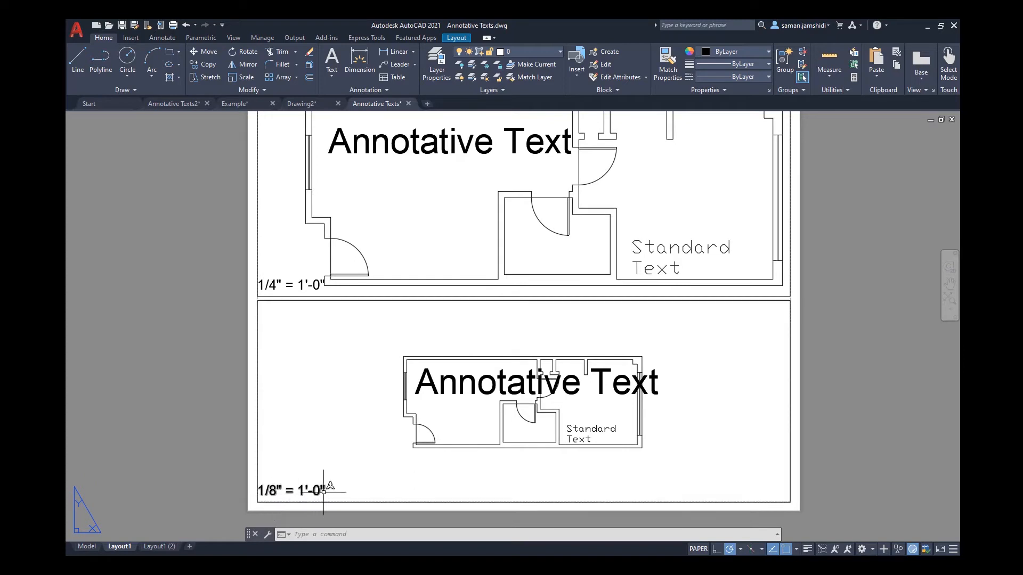
{"action": "middle_click_drag", "start_coordinate": [575, 372], "coordinate": [563, 383]}
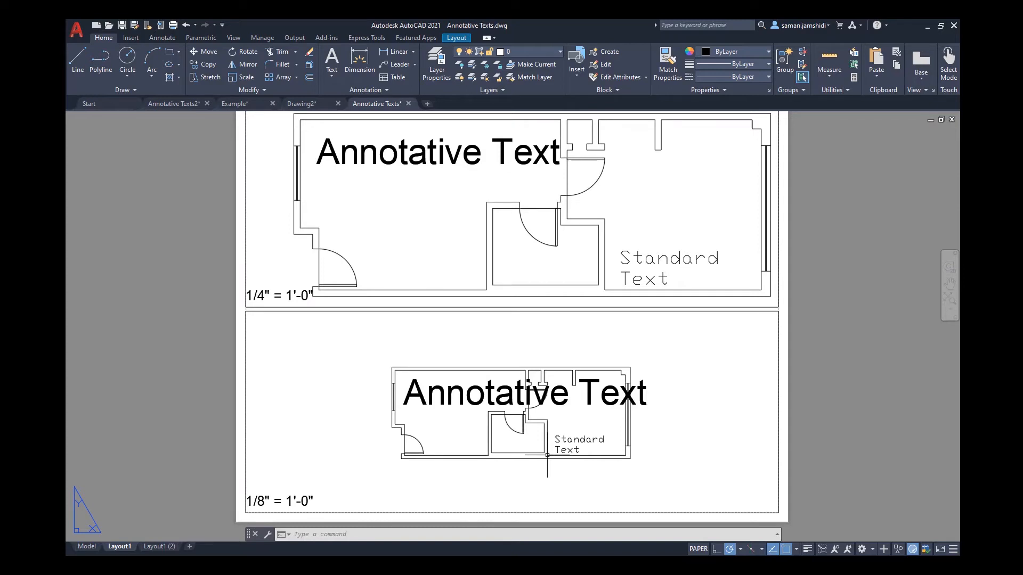
{"action": "type", "text": "dist"}
{"action": "key", "text": "Return"}
{"action": "scroll", "coordinate": [421, 410], "scroll_direction": "up", "scroll_amount": 4}
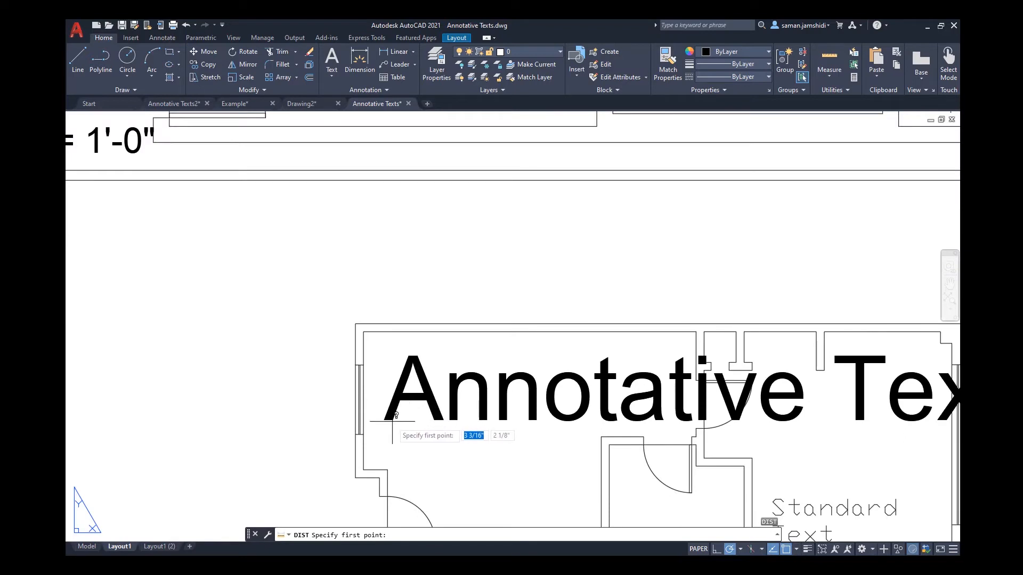
{"action": "left_click", "coordinate": [392, 420]}
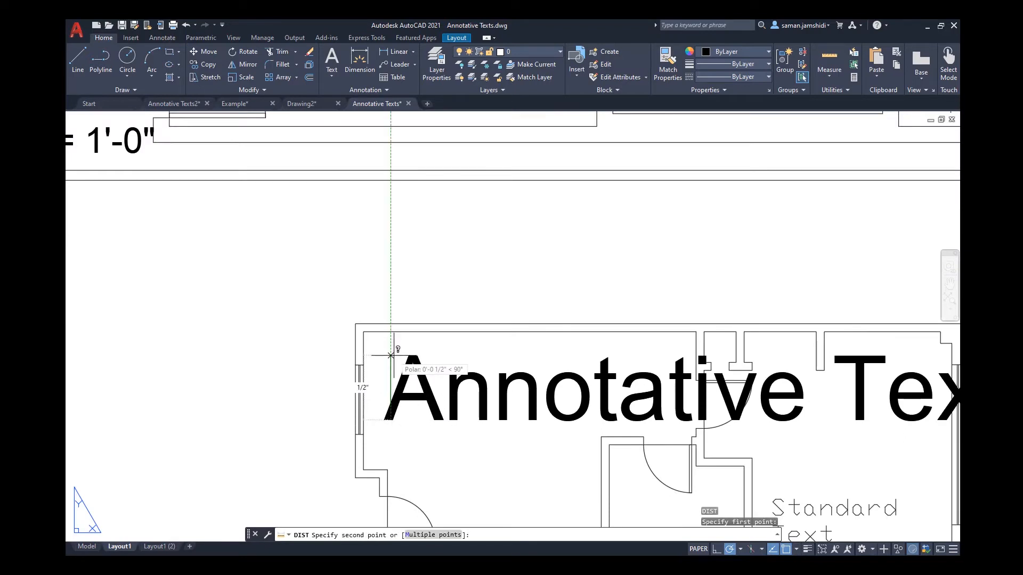
{"action": "scroll", "coordinate": [391, 355], "scroll_direction": "down", "scroll_amount": 8}
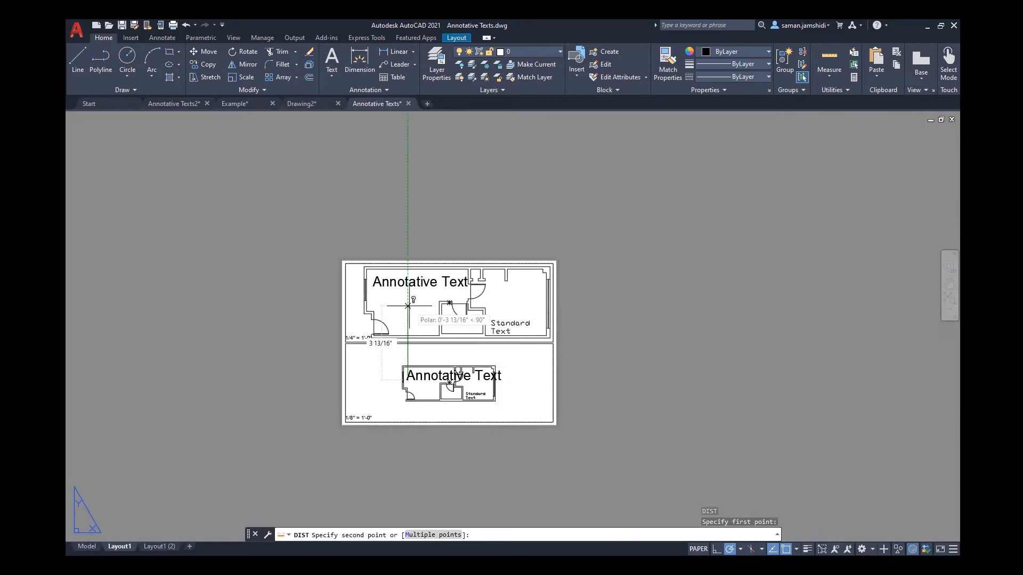
{"action": "key", "text": "Escape"}
Measure the letter height of the annotative text in the 1/4" = 1'-0" viewport.
{"action": "scroll", "coordinate": [389, 275], "scroll_direction": "up", "scroll_amount": 8}
{"action": "key", "text": "Return"}
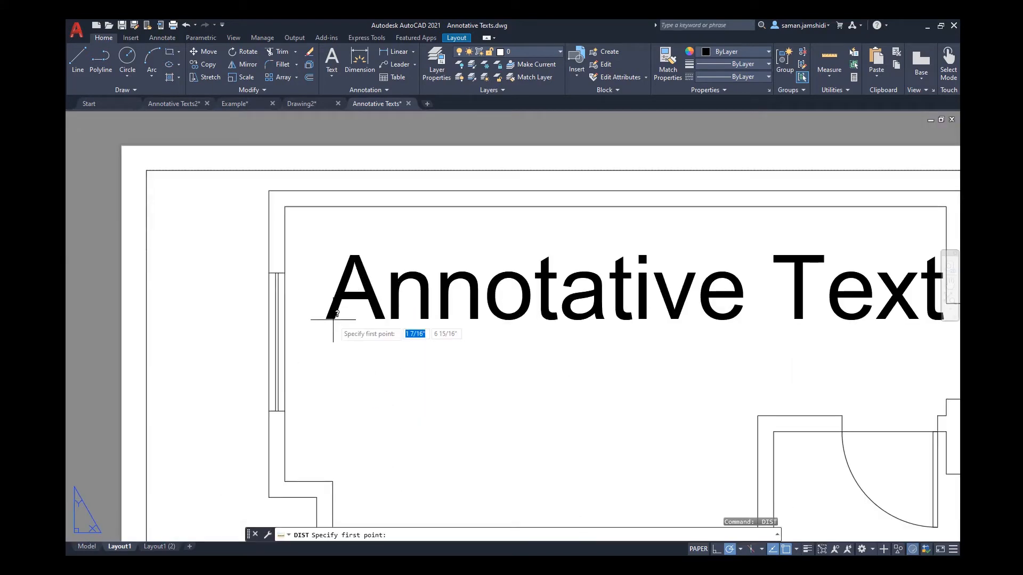
{"action": "left_click", "coordinate": [333, 320]}
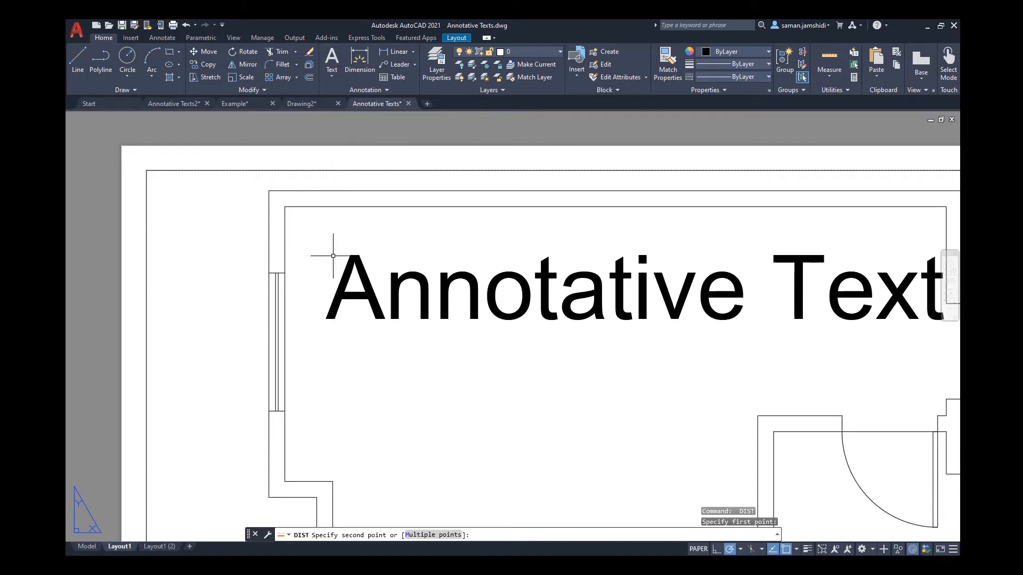
{"action": "key", "text": "Escape"}
{"action": "scroll", "coordinate": [333, 256], "scroll_direction": "down", "scroll_amount": 8}
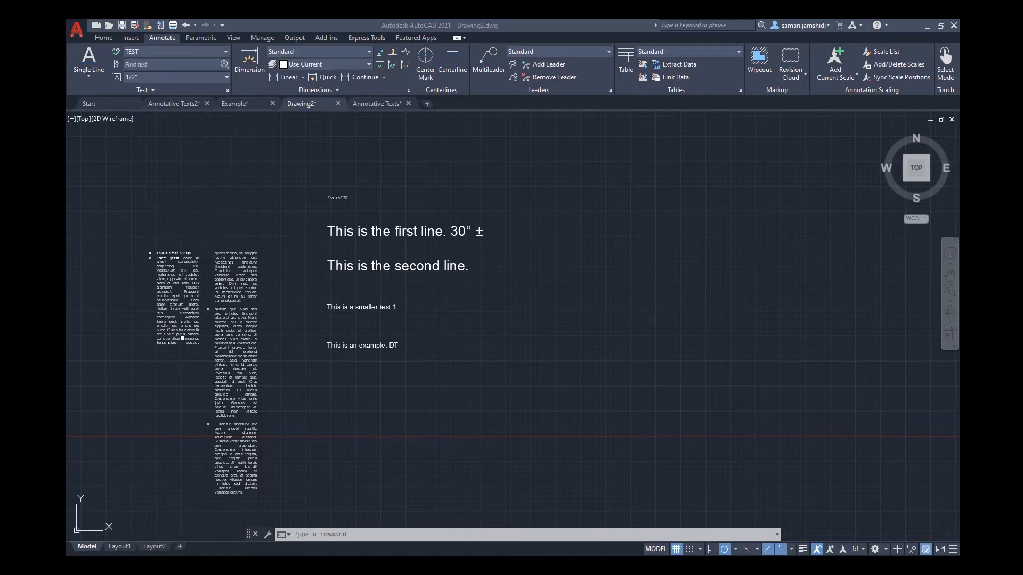
Open the text style settings and compare the annotative and height options of the Annotative and Standard styles.
{"action": "left_click", "coordinate": [226, 90]}
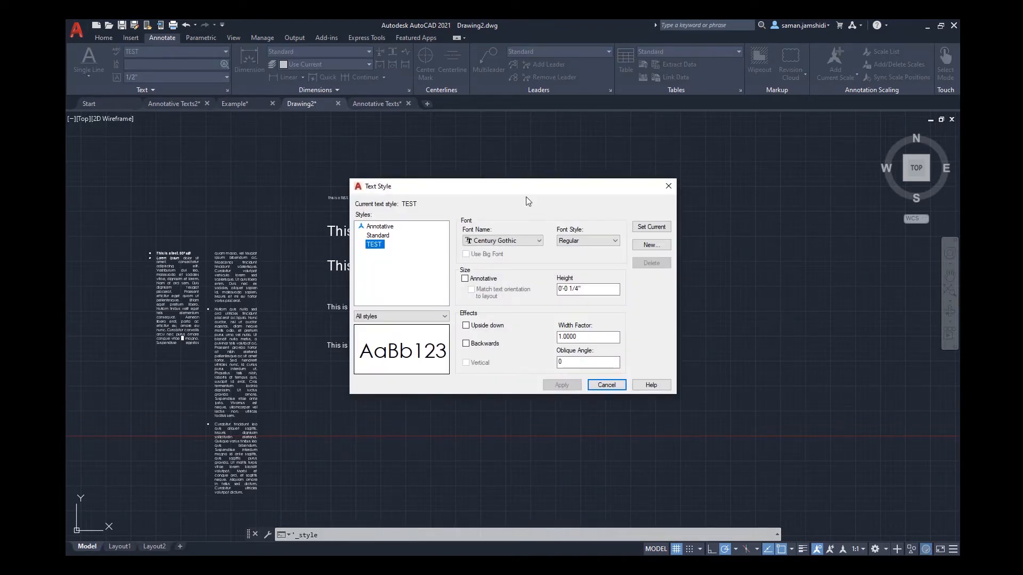
{"action": "left_click", "coordinate": [380, 227]}
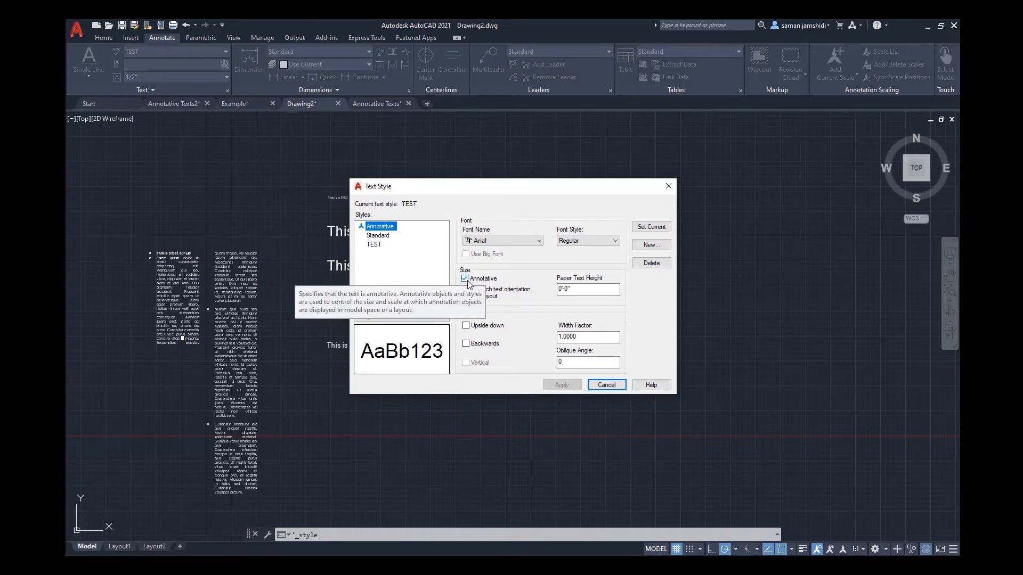
{"action": "left_click", "coordinate": [376, 236]}
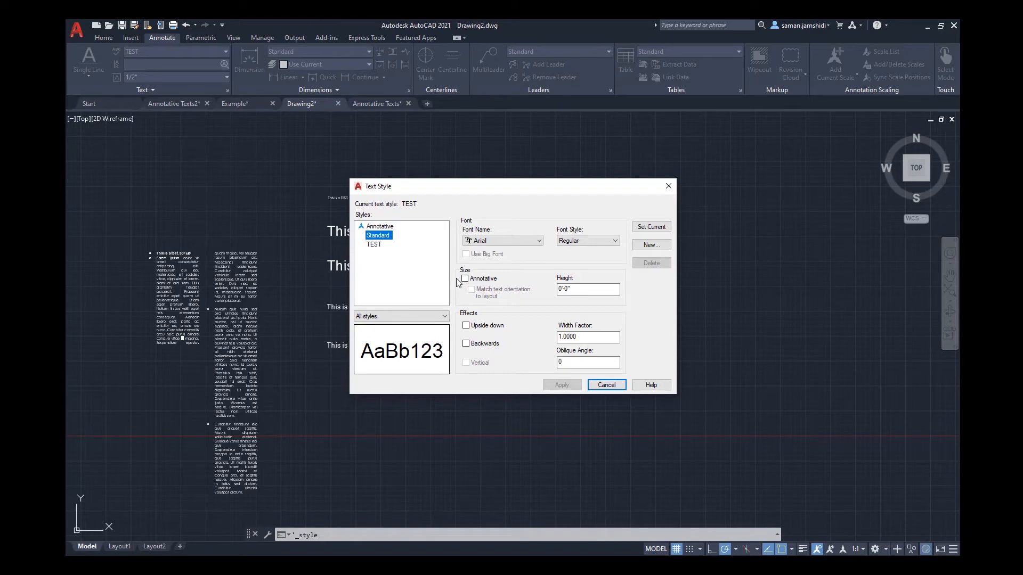
{"action": "key", "text": "Up"}
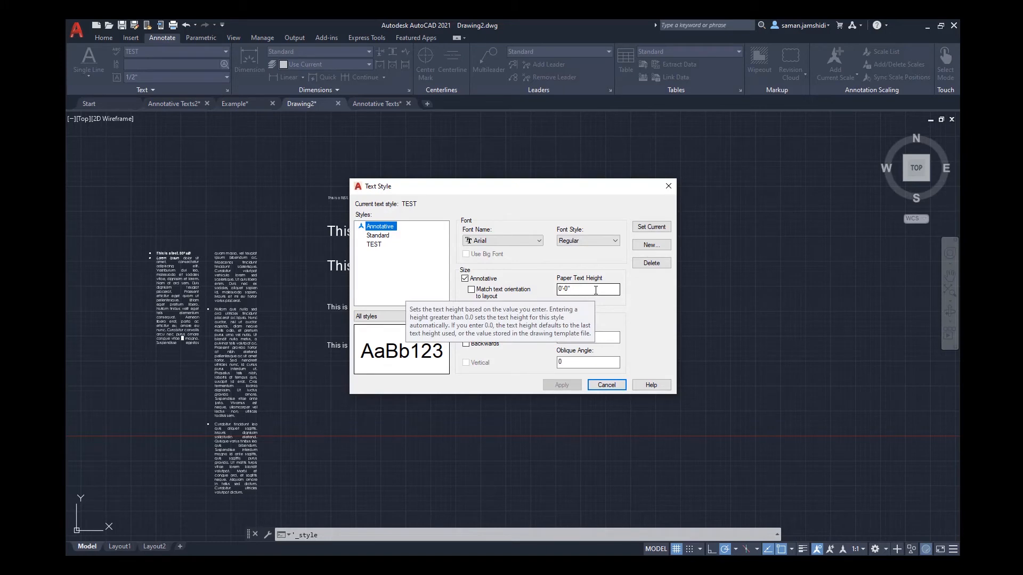
{"action": "left_click", "coordinate": [382, 237]}
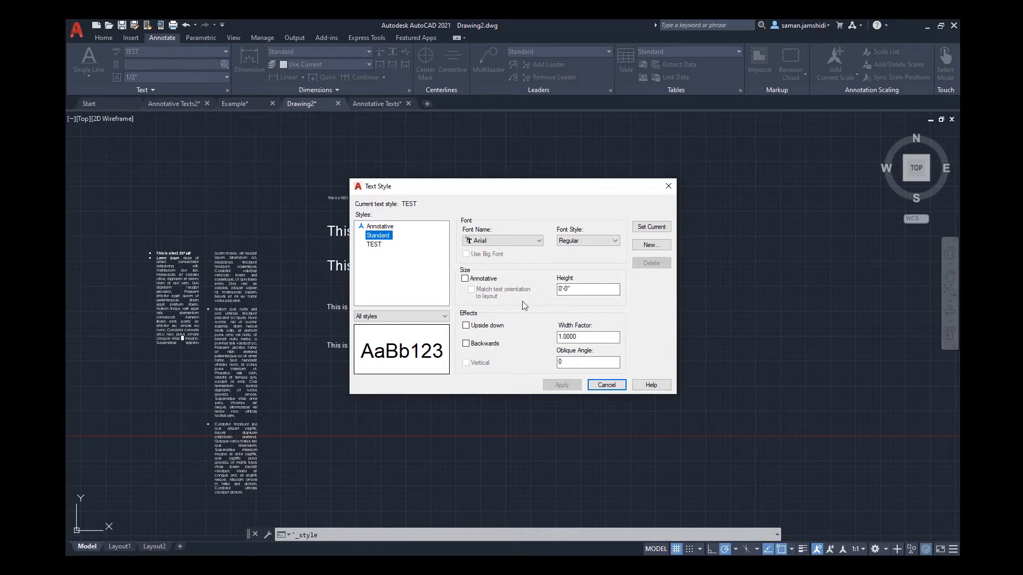
Set the Annotative style's paper text height to 1/2" and apply the change.
{"action": "left_click", "coordinate": [380, 228]}
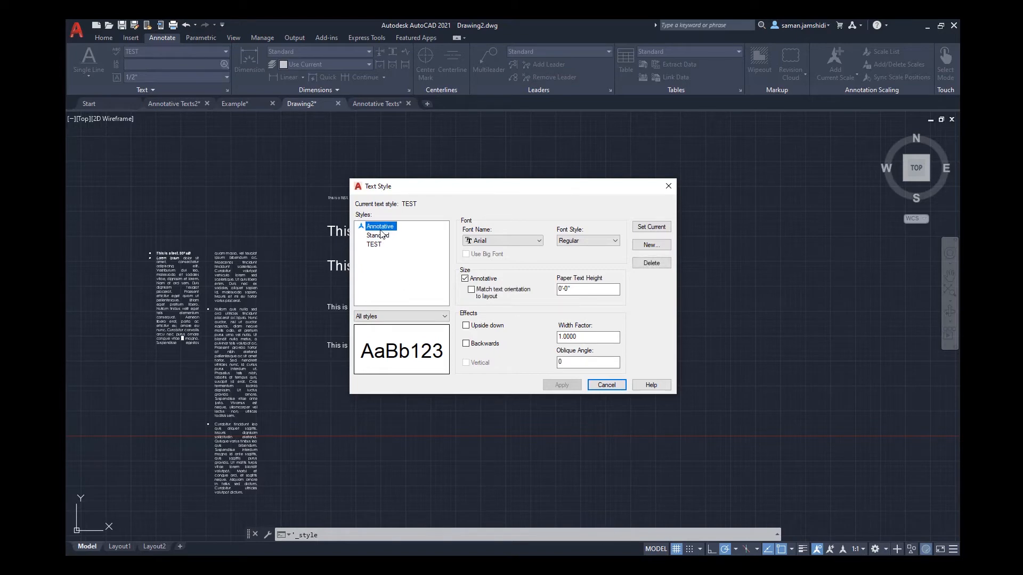
{"action": "left_click", "coordinate": [593, 290]}
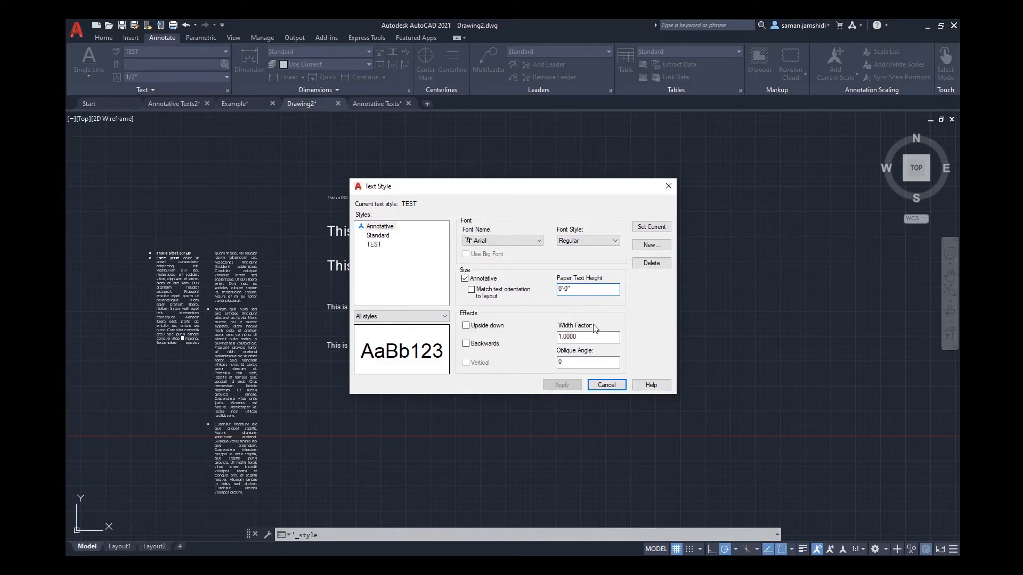
{"action": "type", "text": "1/2"}
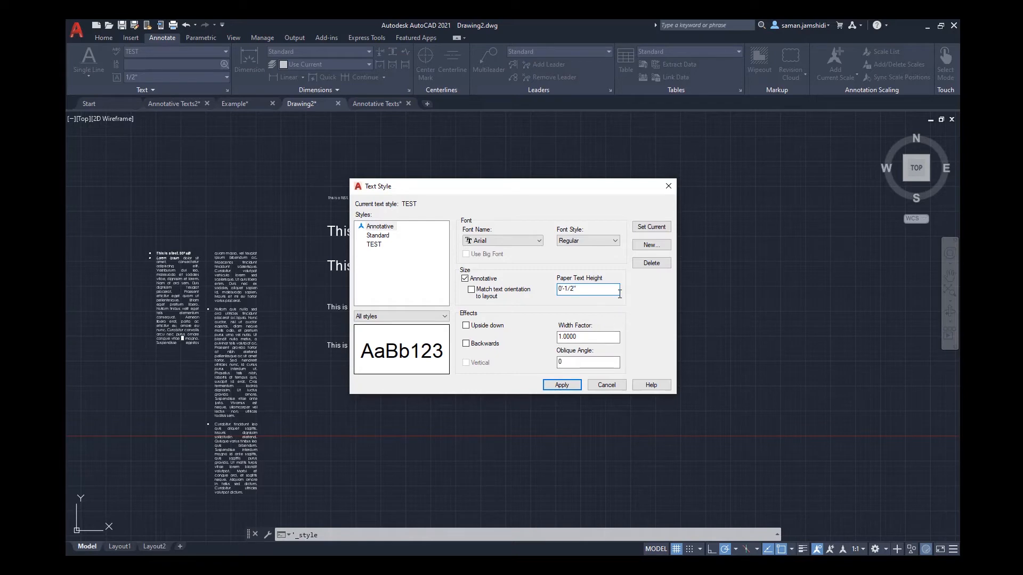
{"action": "left_click", "coordinate": [574, 386]}
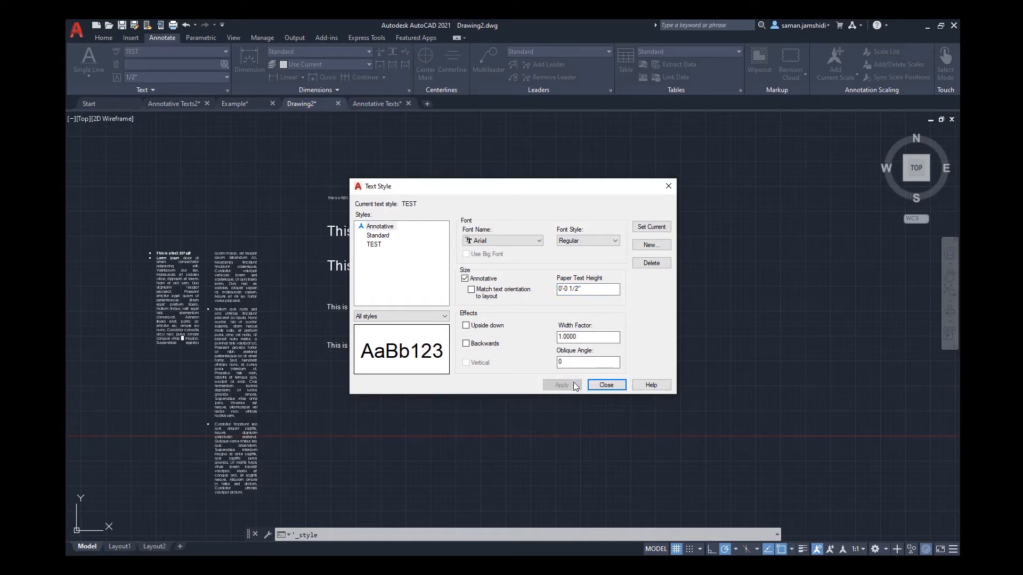
{"action": "left_click", "coordinate": [606, 384]}
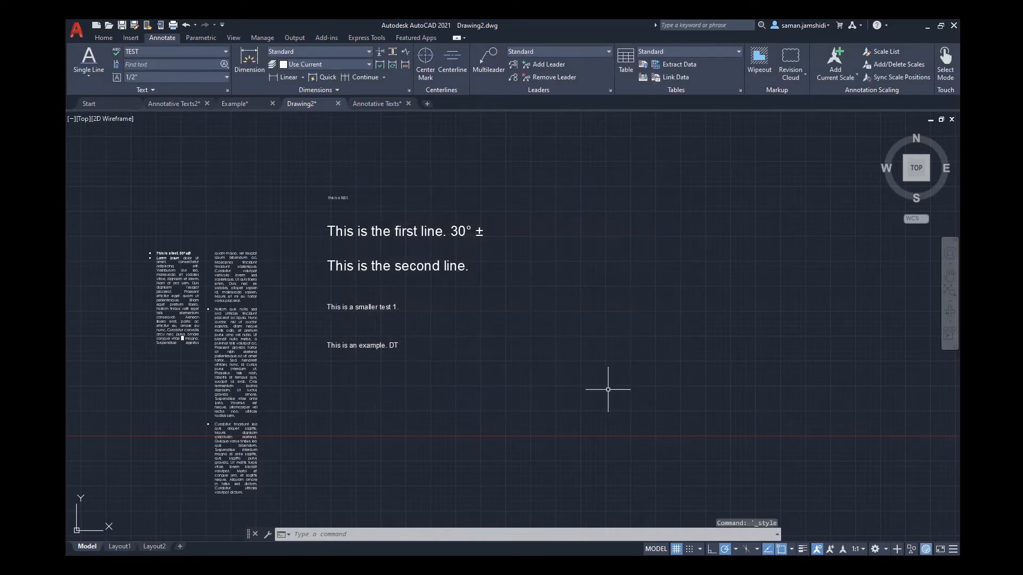
Make Annotative the current text style.
{"action": "middle_click_drag", "start_coordinate": [458, 260], "coordinate": [481, 253]}
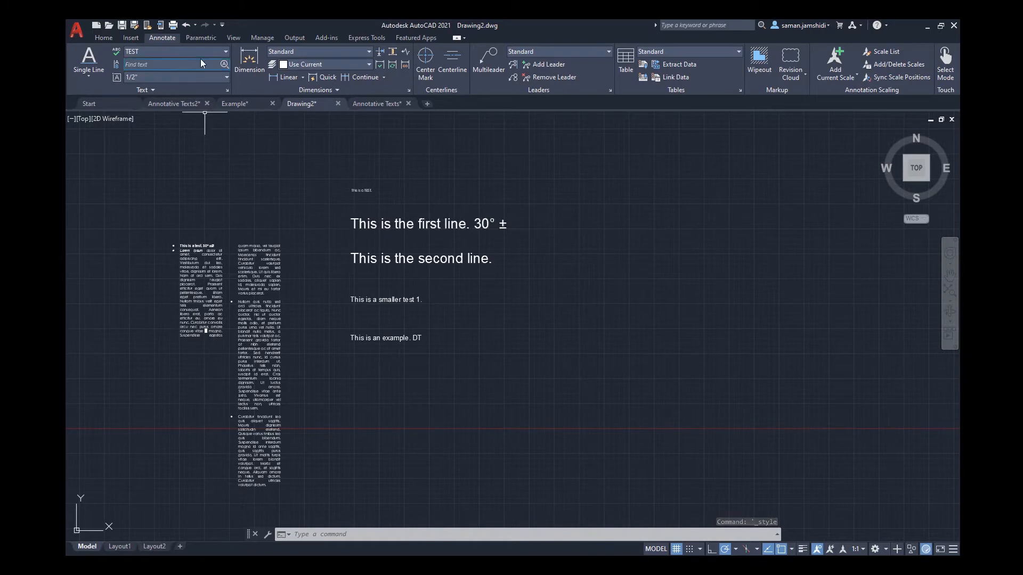
{"action": "left_click", "coordinate": [224, 53]}
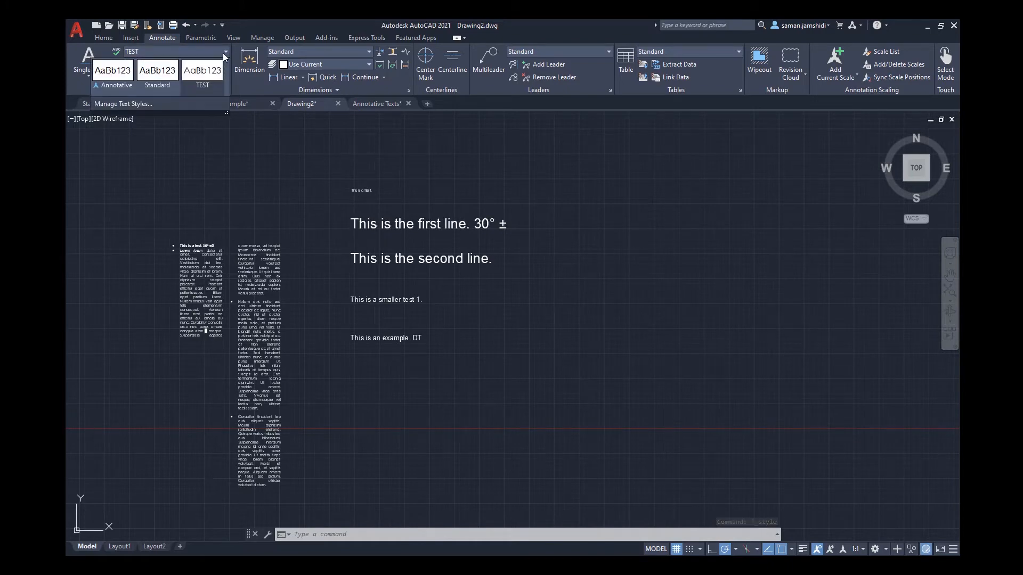
{"action": "left_click", "coordinate": [112, 79]}
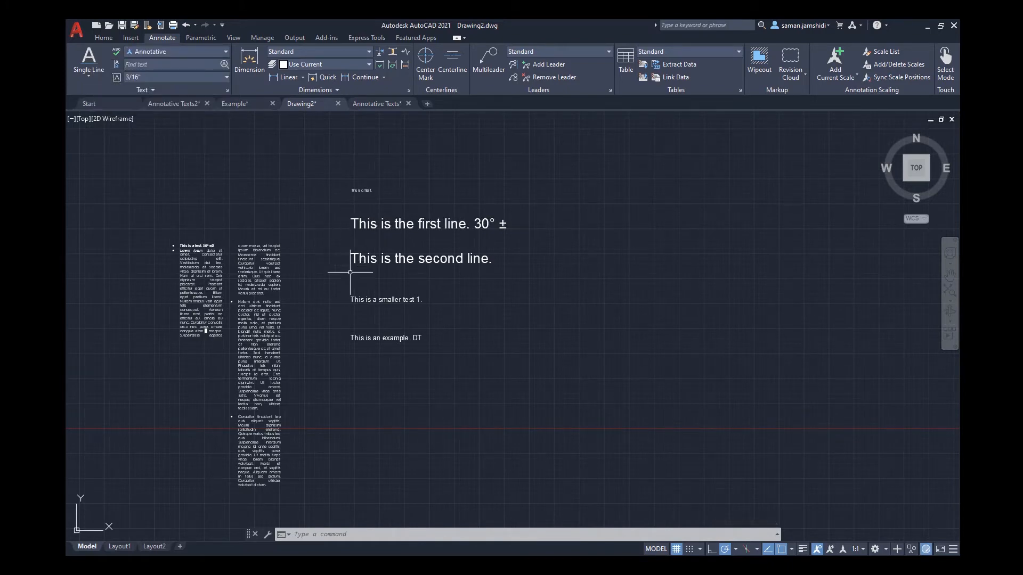
{"action": "scroll", "coordinate": [373, 272], "scroll_direction": "up", "scroll_amount": 3}
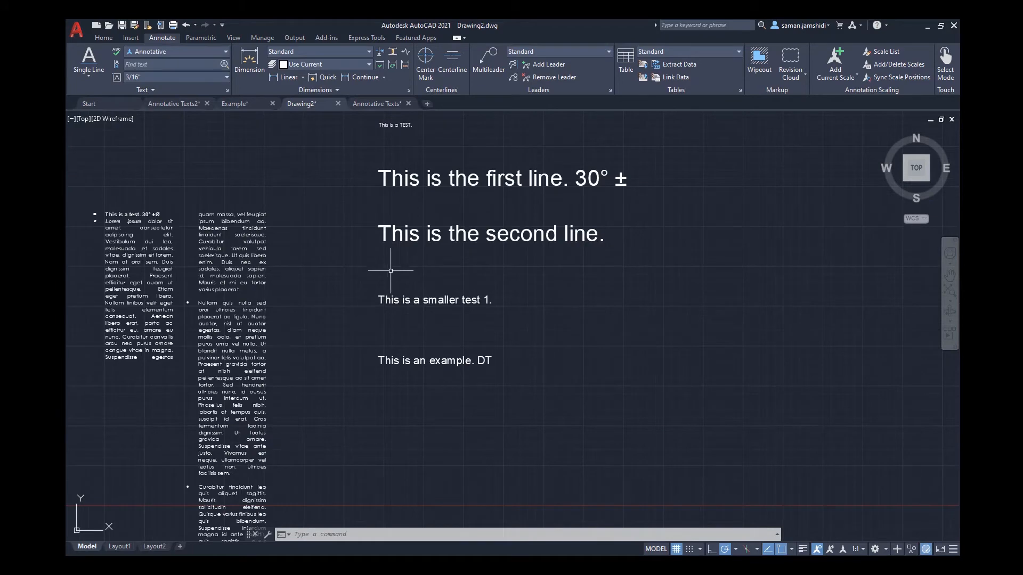
{"action": "scroll", "coordinate": [391, 271], "scroll_direction": "down", "scroll_amount": 2}
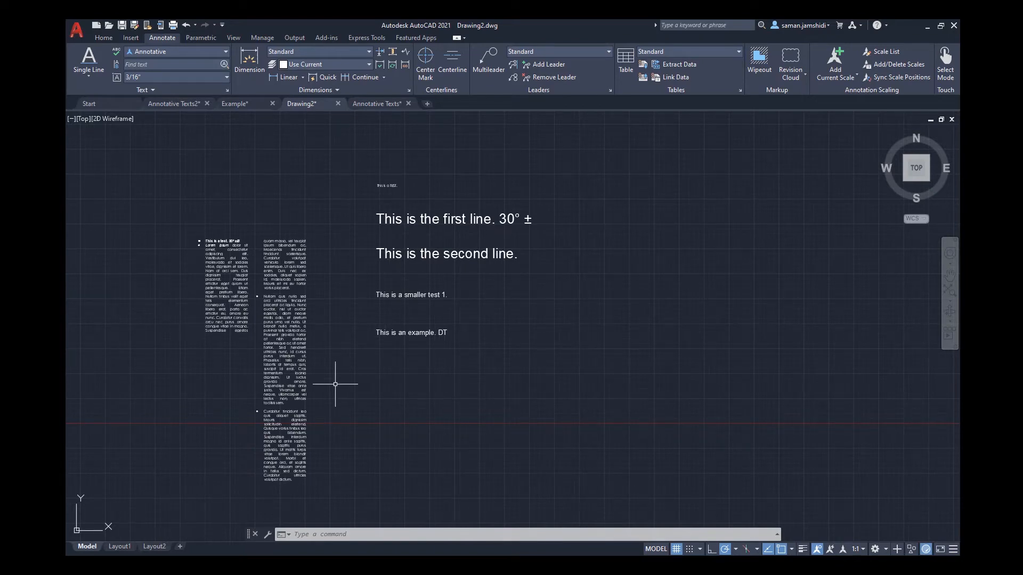
Switch to Layout1 and activate model space inside its viewport.
{"action": "mouse_move", "coordinate": [121, 550]}
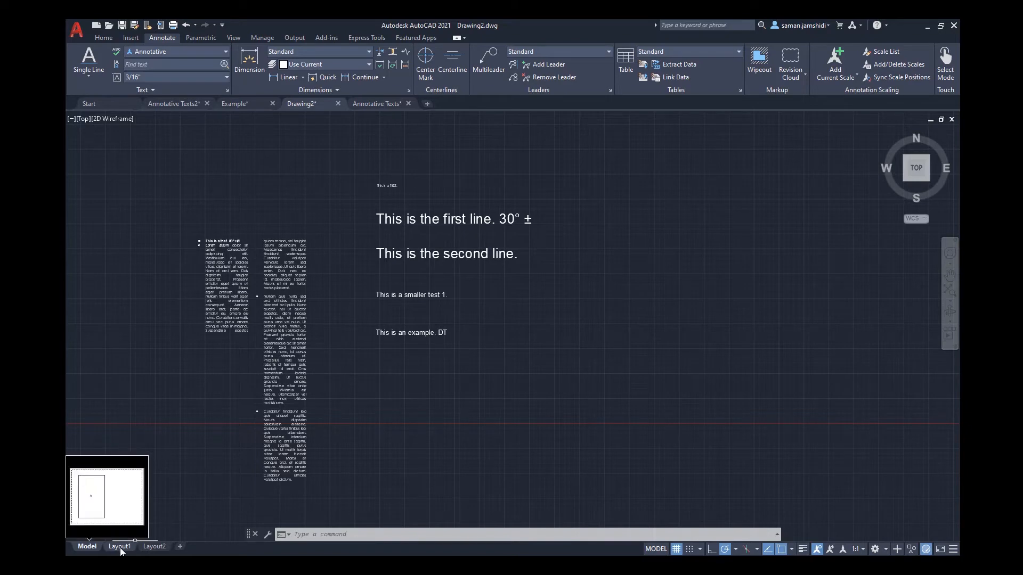
{"action": "left_click", "coordinate": [120, 549]}
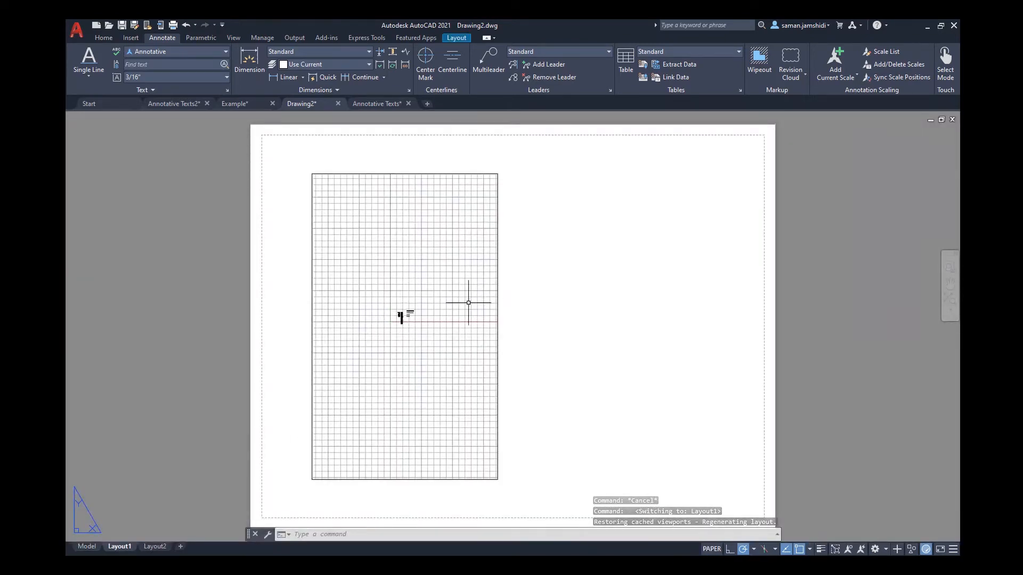
{"action": "left_click", "coordinate": [434, 307]}
{"action": "double_click", "coordinate": [436, 306]}
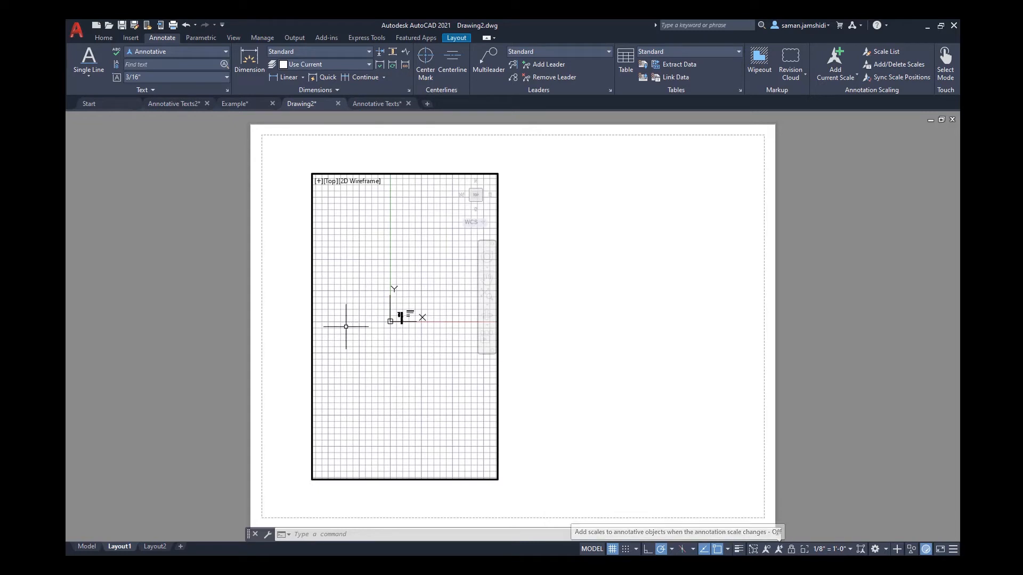
Add the single-line annotative text "Annotative TEXT" inside the viewport at 0 rotation.
{"action": "left_click", "coordinate": [89, 60]}
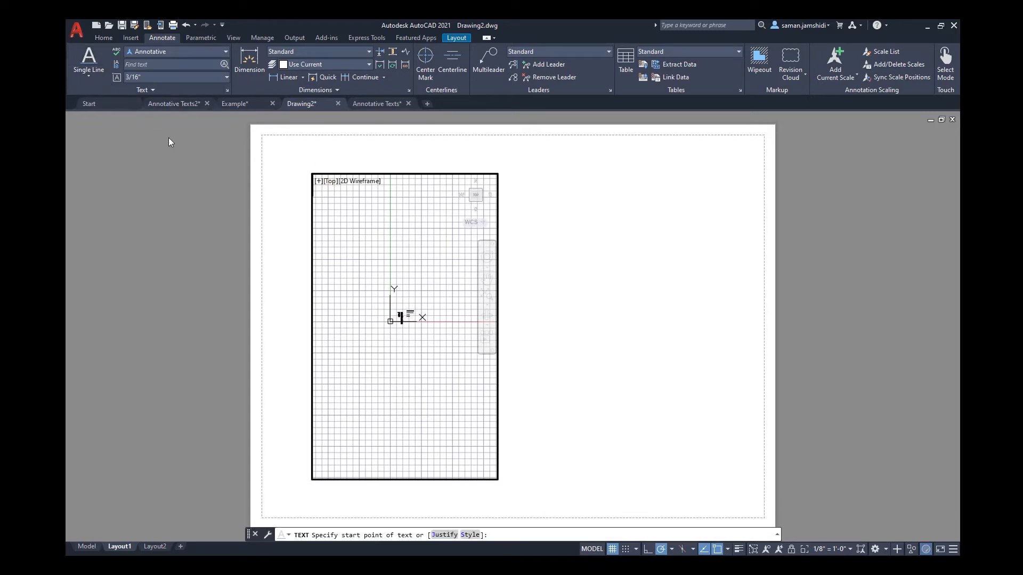
{"action": "left_click", "coordinate": [352, 365]}
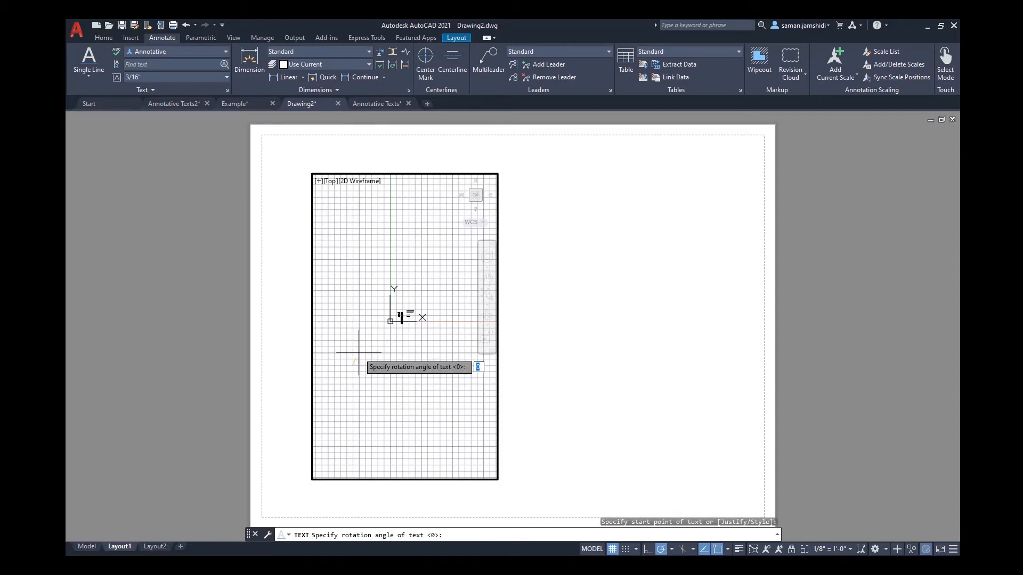
{"action": "key", "text": "Return"}
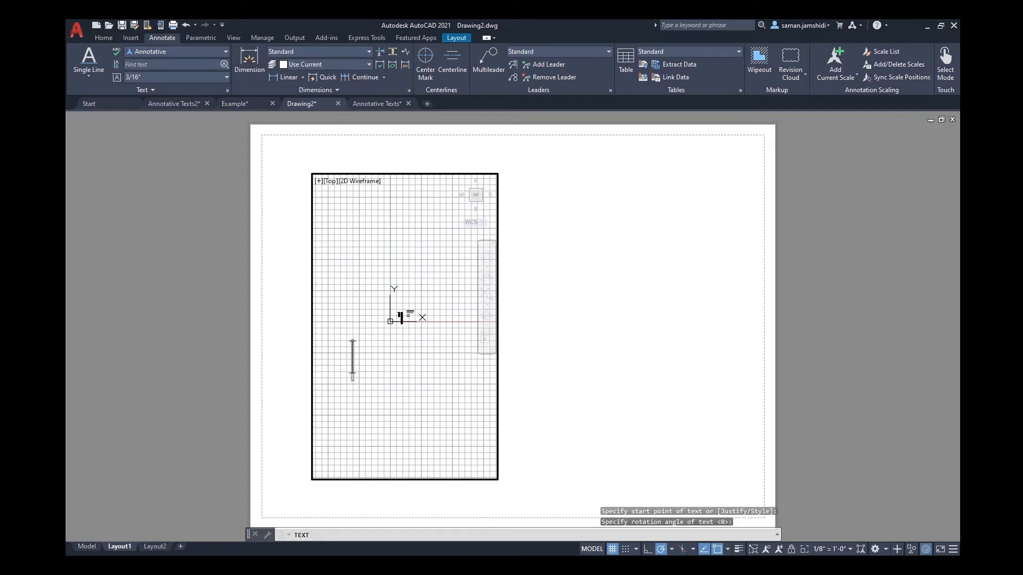
{"action": "type", "text": "Annotative"}
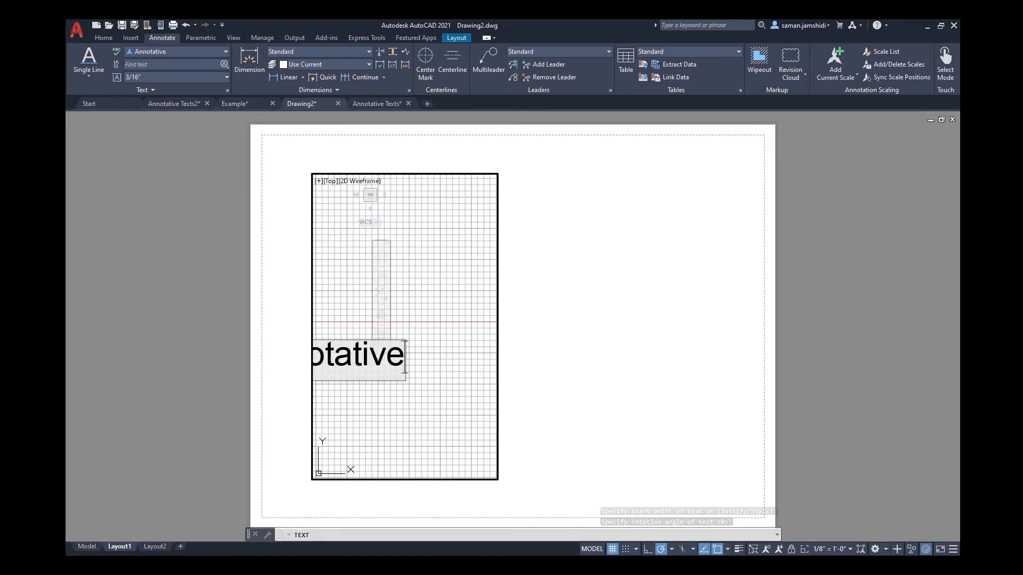
{"action": "type", "text": " TEx"}
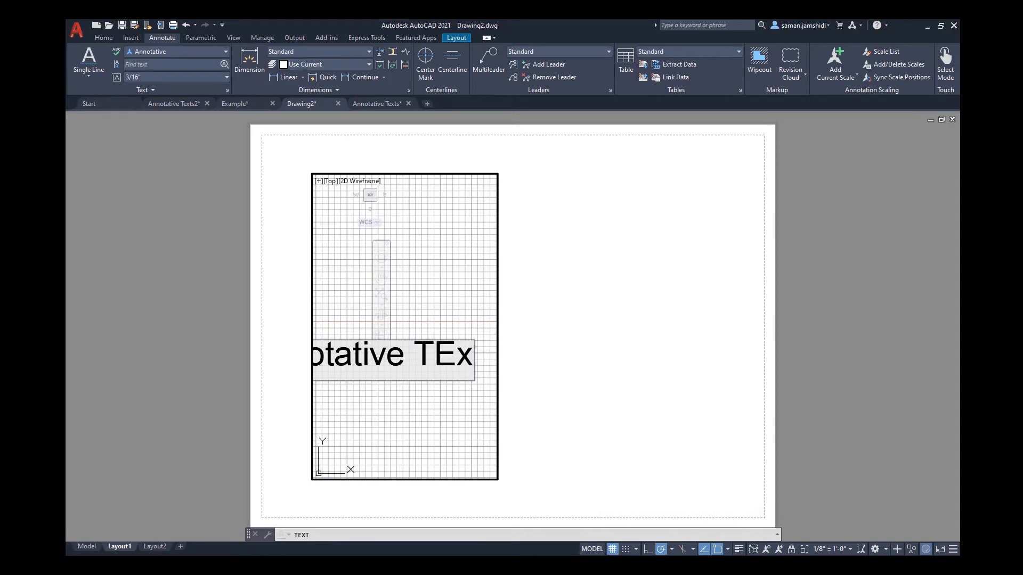
{"action": "key", "text": "BackSpace"}
{"action": "type", "text": "XTEXT"}
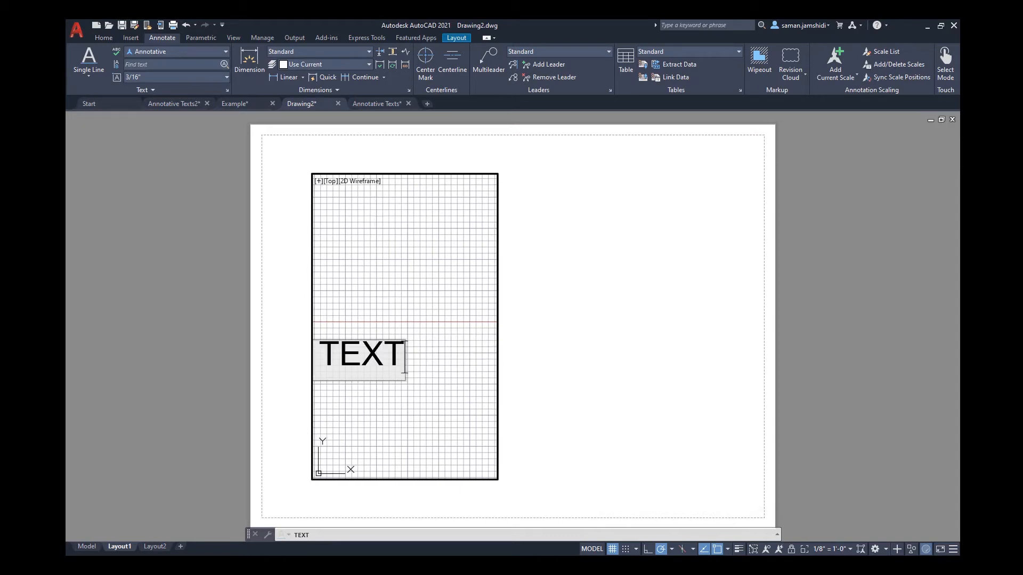
{"action": "key", "text": "Return"}
{"action": "key", "text": "Return"}
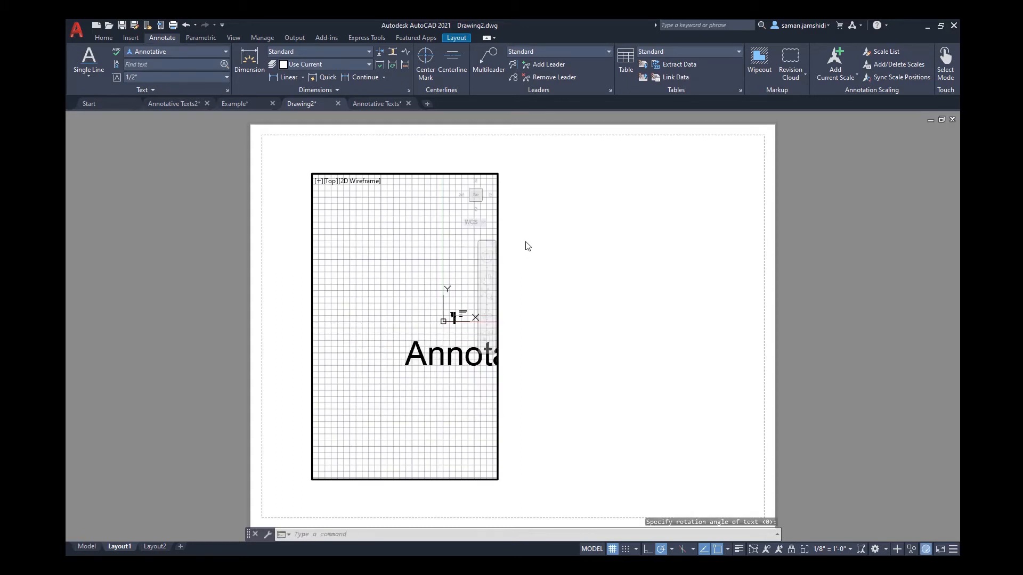
Return to paper space and stretch the viewport's right side outward until the whole annotative text fits.
{"action": "double_click", "coordinate": [501, 183]}
{"action": "left_click", "coordinate": [498, 178]}
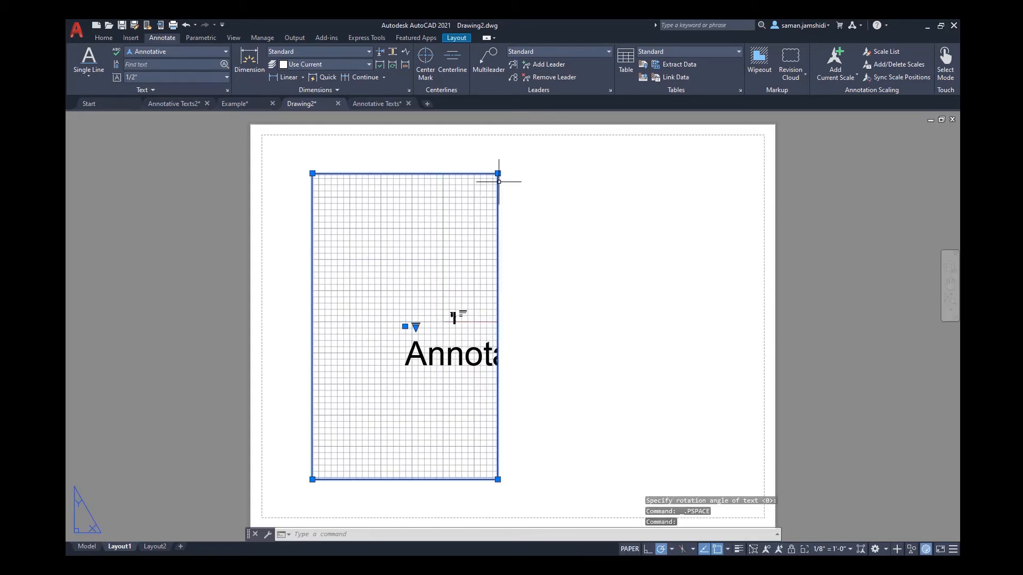
{"action": "left_click", "coordinate": [498, 173]}
{"action": "left_click", "coordinate": [742, 173]}
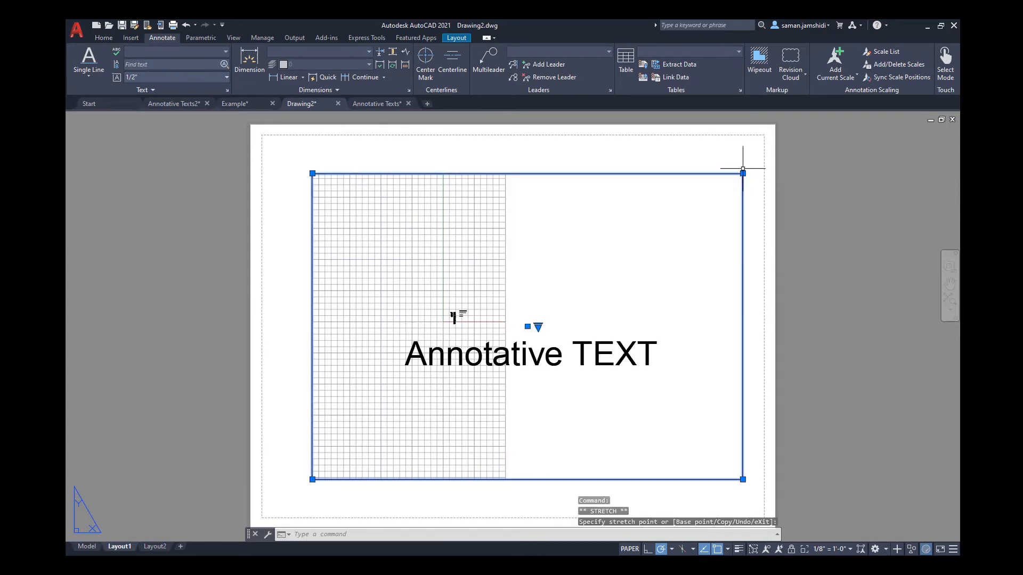
{"action": "left_click", "coordinate": [769, 305]}
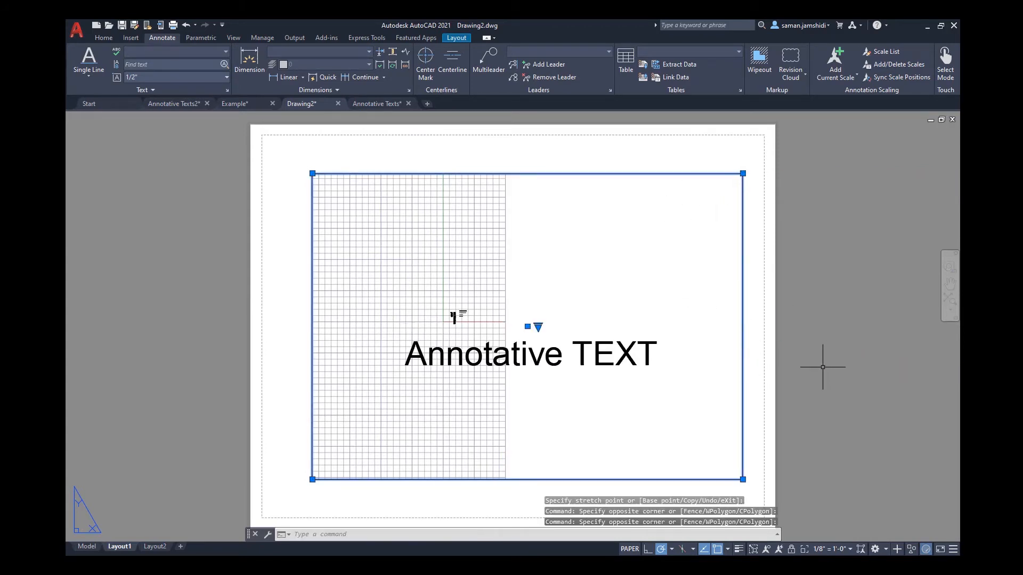
{"action": "key", "text": "Escape"}
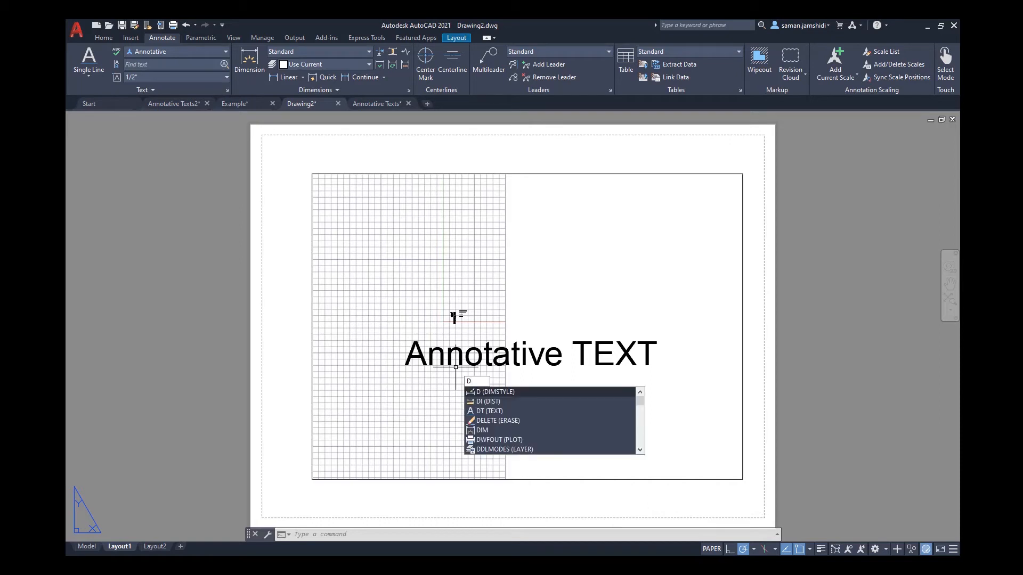
Measure the height of "Annotative TEXT" in paper space, from its baseline to its top.
{"action": "type", "text": "i"}
{"action": "key", "text": "Return"}
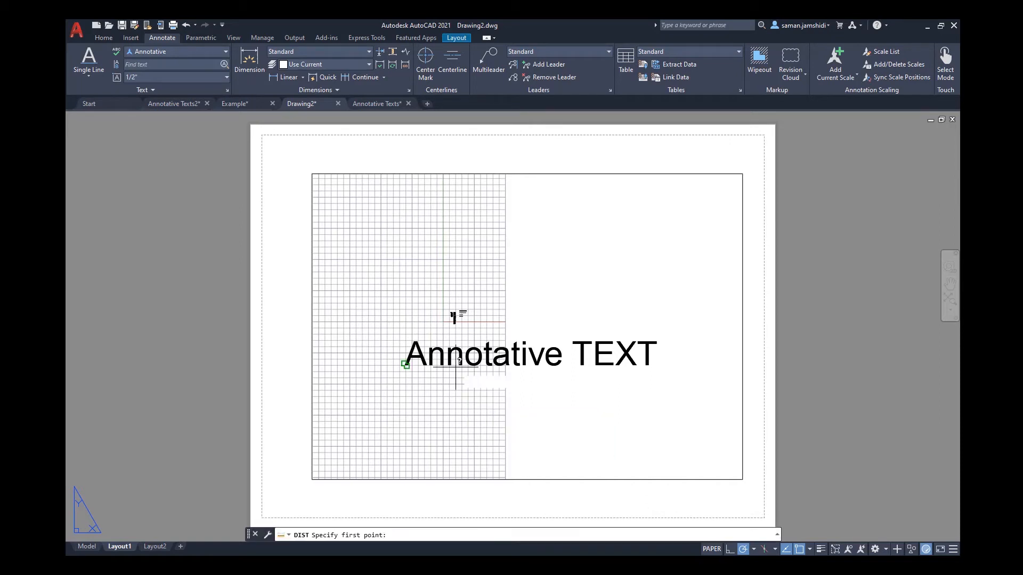
{"action": "left_click", "coordinate": [405, 365]}
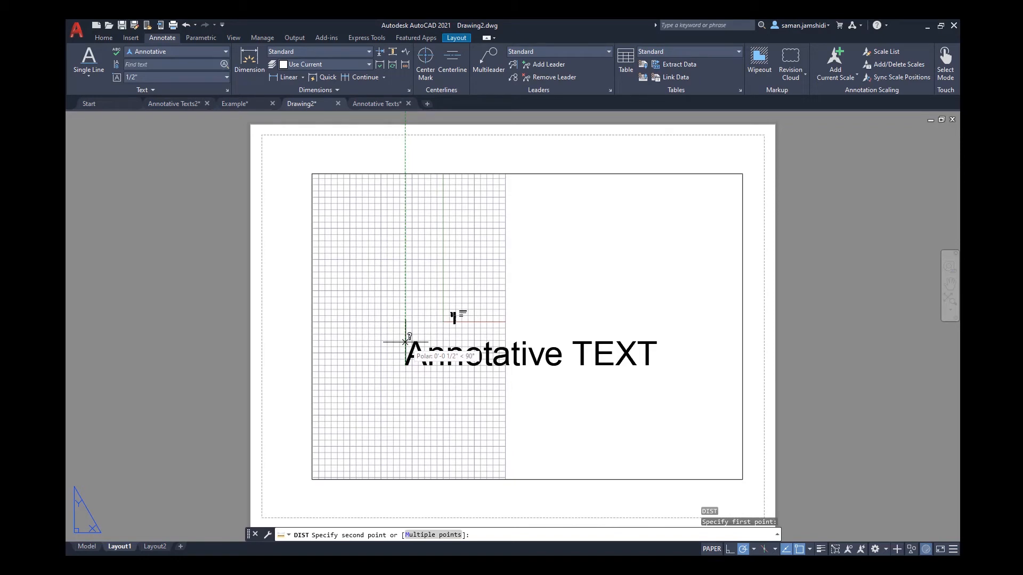
{"action": "left_click", "coordinate": [405, 342]}
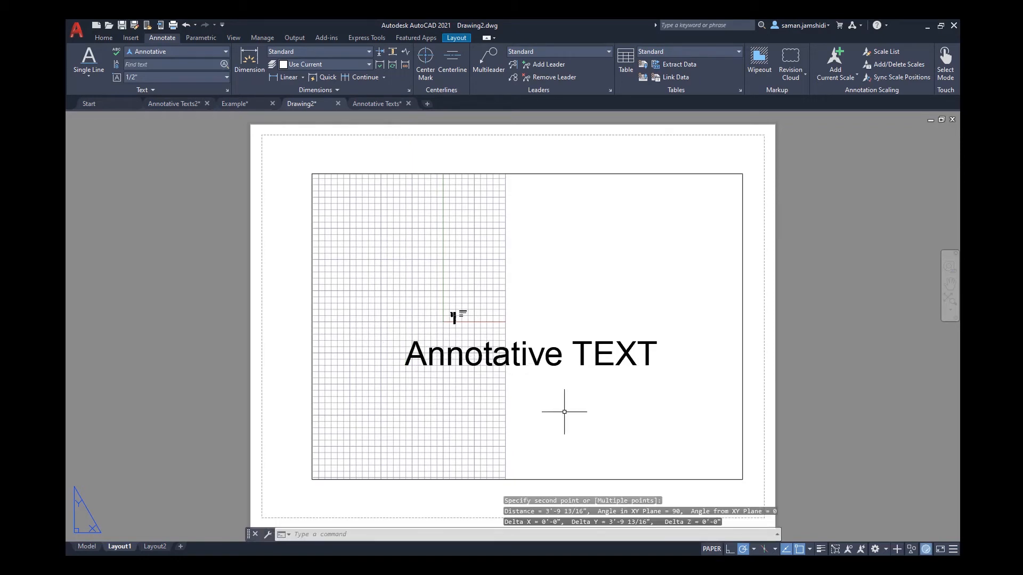
Stretch the viewport's top edge down by about 3 1/16", keeping its full width.
{"action": "left_click", "coordinate": [517, 173]}
{"action": "left_click", "coordinate": [742, 173]}
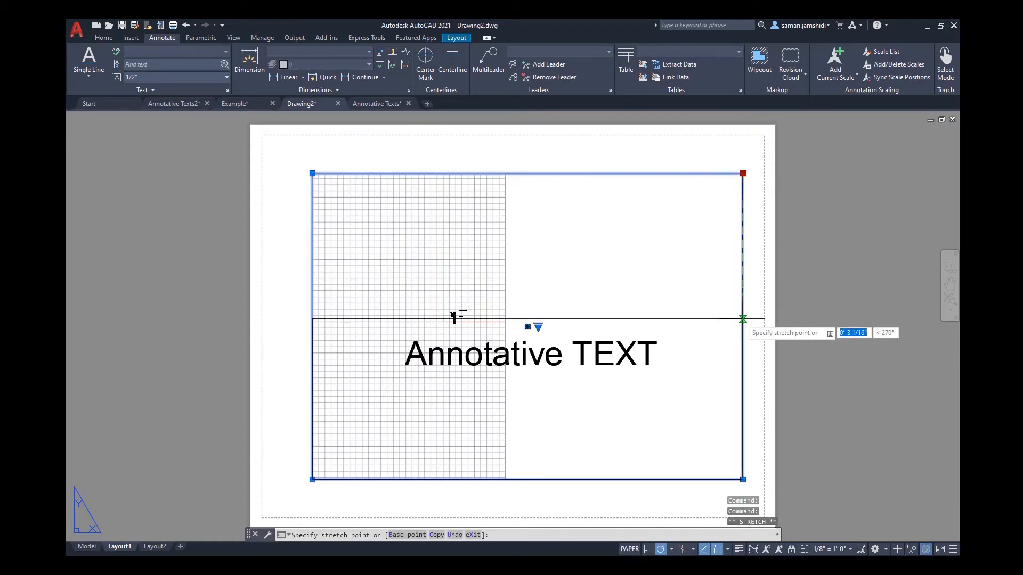
{"action": "left_click", "coordinate": [742, 319]}
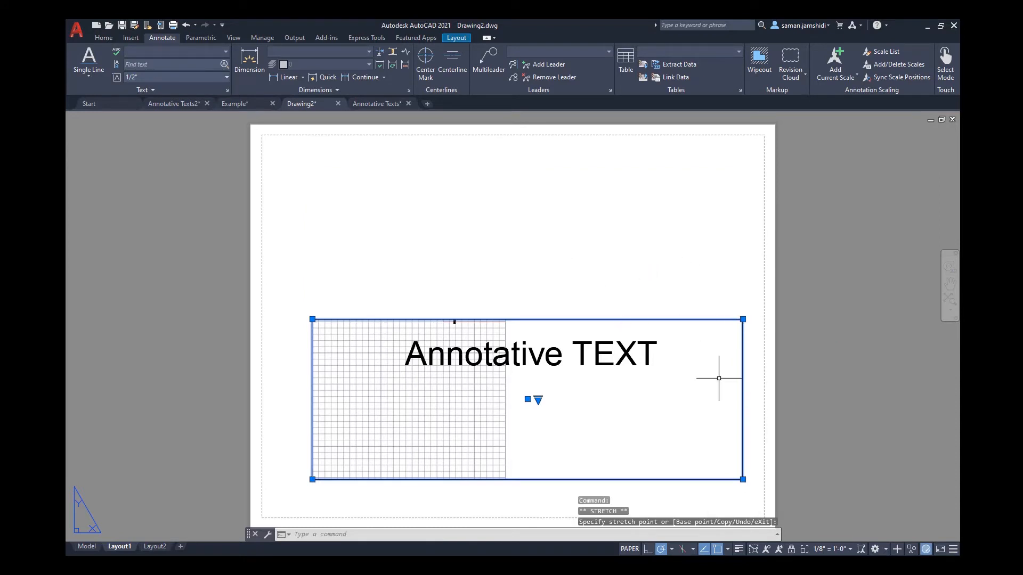
{"action": "key", "text": "Escape"}
Copy the viewport straight up to place a second viewport above the original.
{"action": "left_click", "coordinate": [743, 394]}
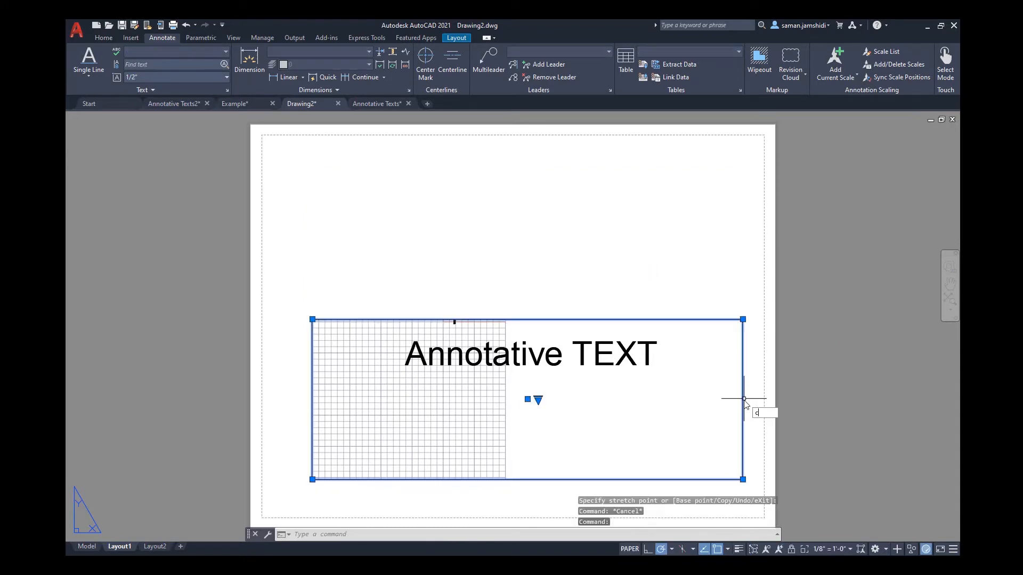
{"action": "type", "text": "co"}
{"action": "key", "text": "Return"}
{"action": "left_click", "coordinate": [742, 479]}
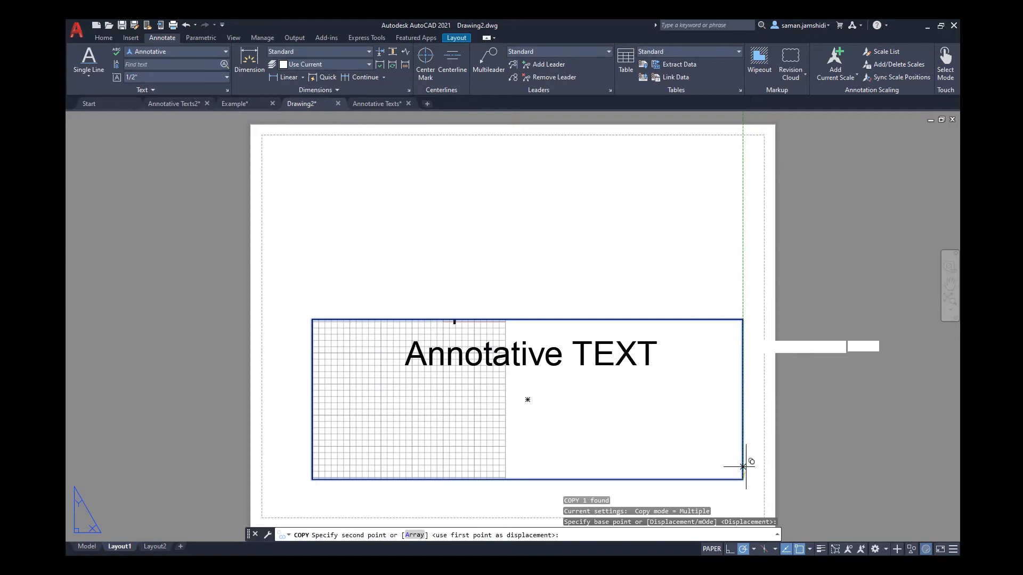
{"action": "left_click", "coordinate": [742, 304]}
{"action": "key", "text": "Escape"}
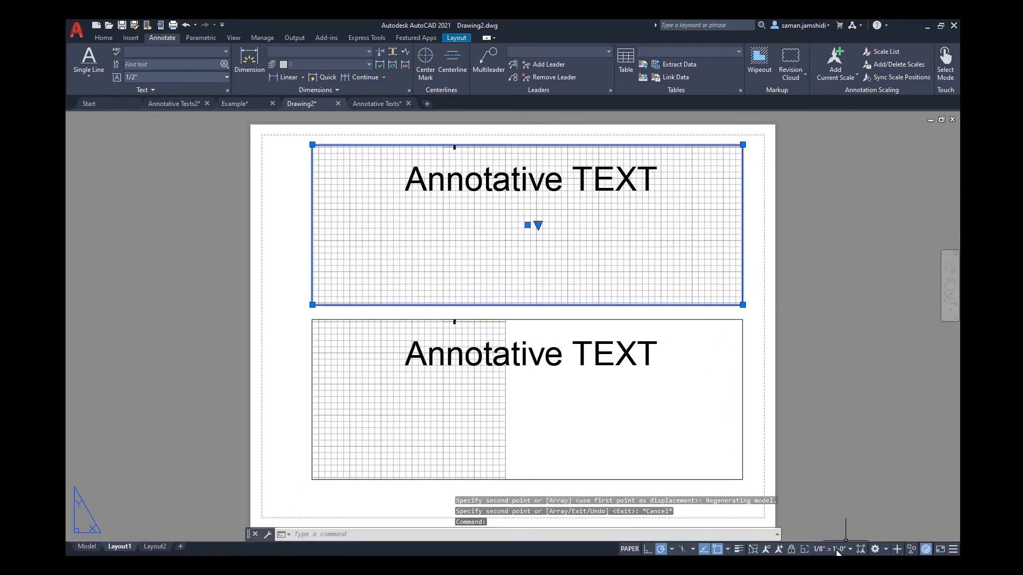
Set the scale of the upper viewport to 1/4" = 1'-0".
{"action": "left_click", "coordinate": [837, 550]}
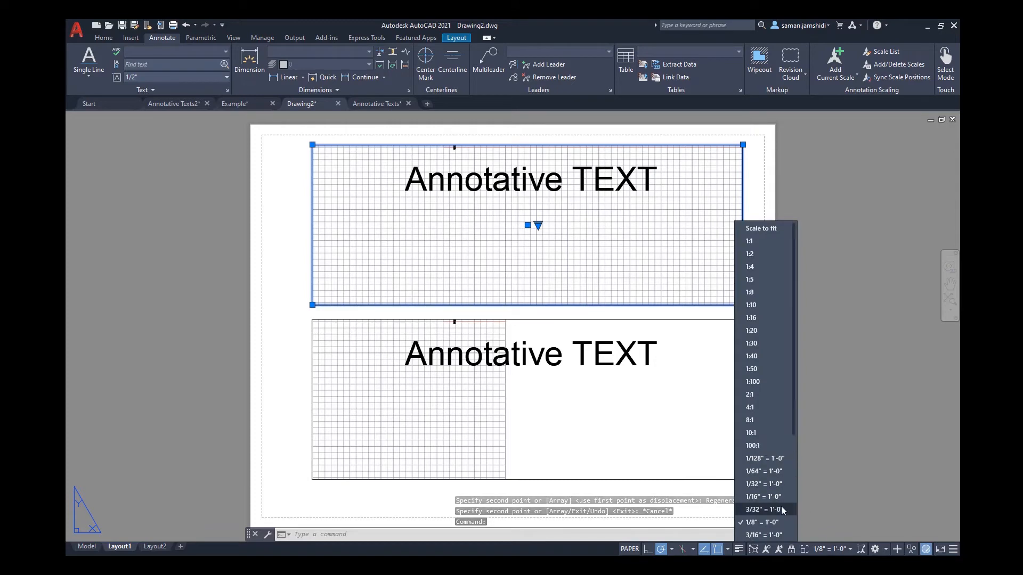
{"action": "scroll", "coordinate": [776, 514], "scroll_direction": "down", "scroll_amount": 1}
{"action": "left_click", "coordinate": [779, 532]}
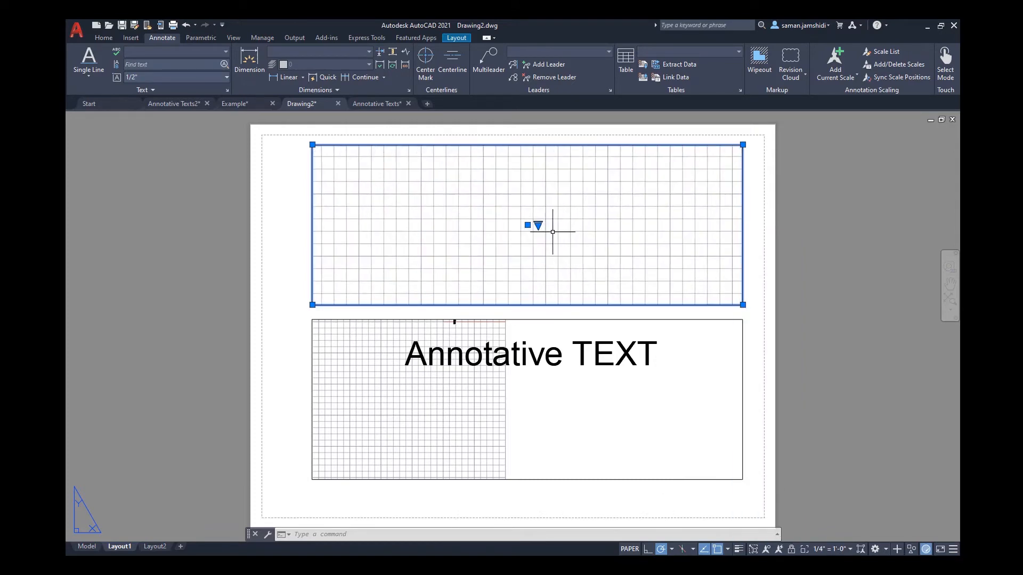
Add the single-line text "TEXT 2" in paper space over the upper viewport at 0 rotation.
{"action": "left_click", "coordinate": [87, 57]}
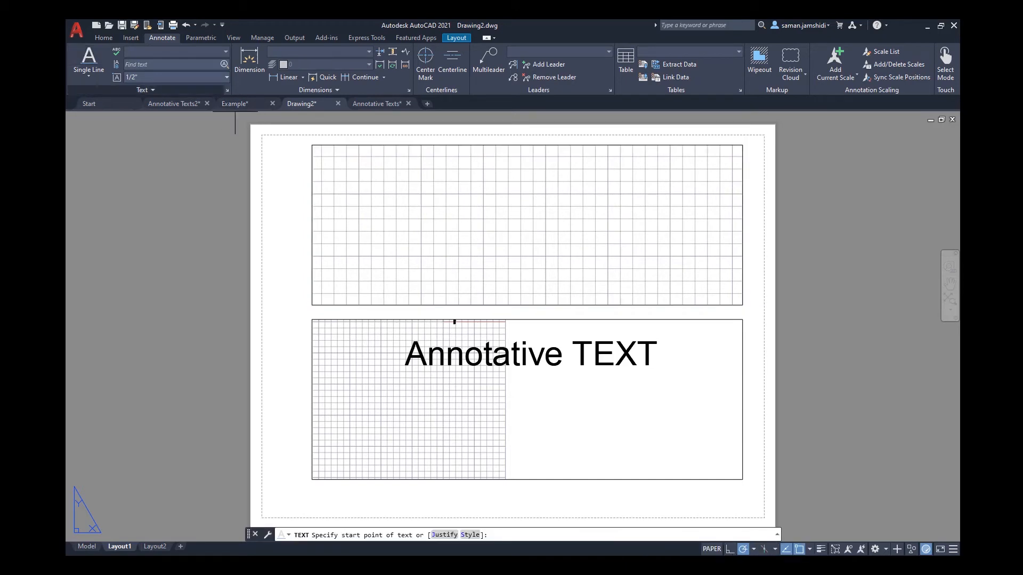
{"action": "left_click", "coordinate": [335, 260]}
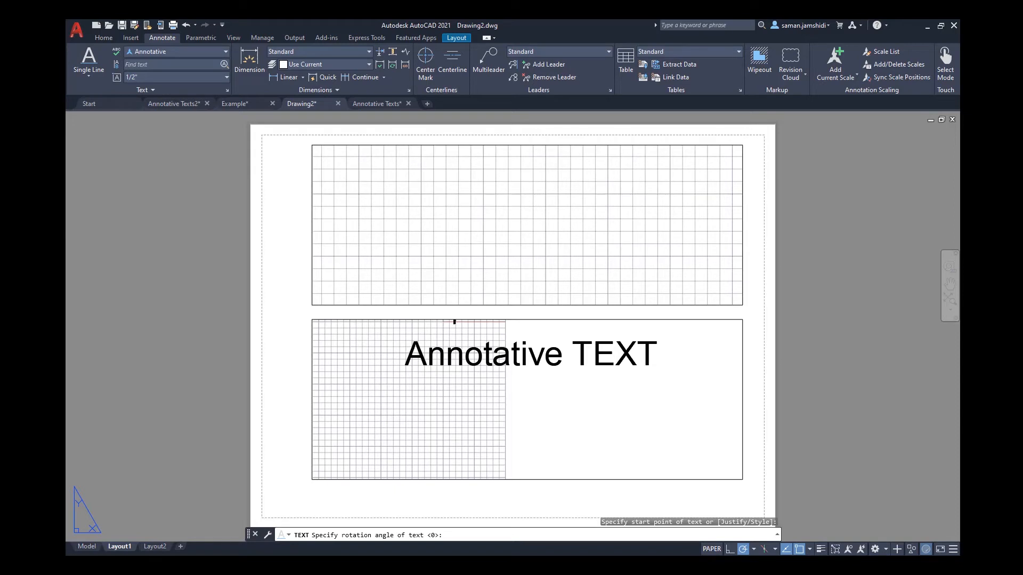
{"action": "key", "text": "Return"}
{"action": "type", "text": "TE"}
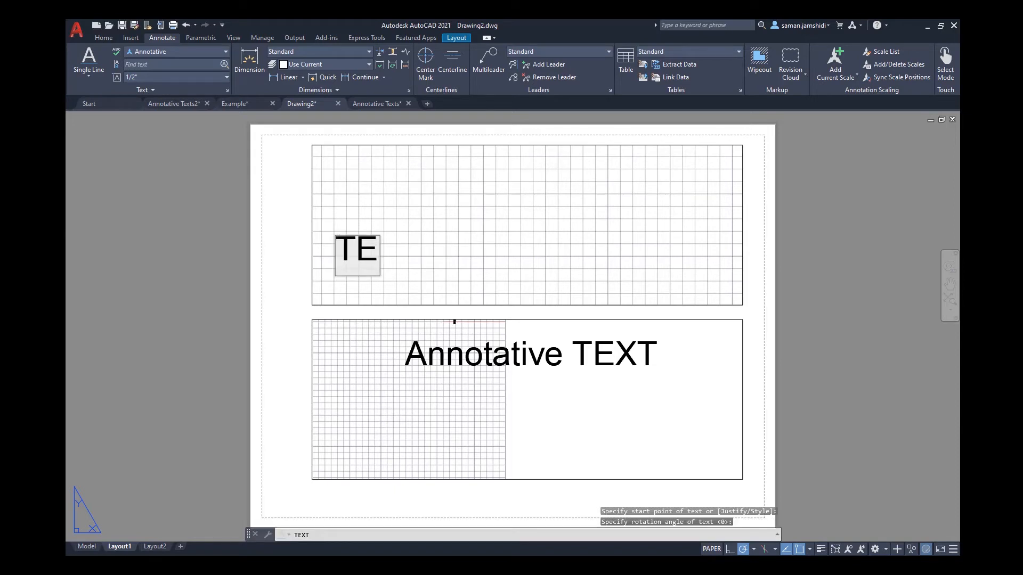
{"action": "type", "text": "XT 2"}
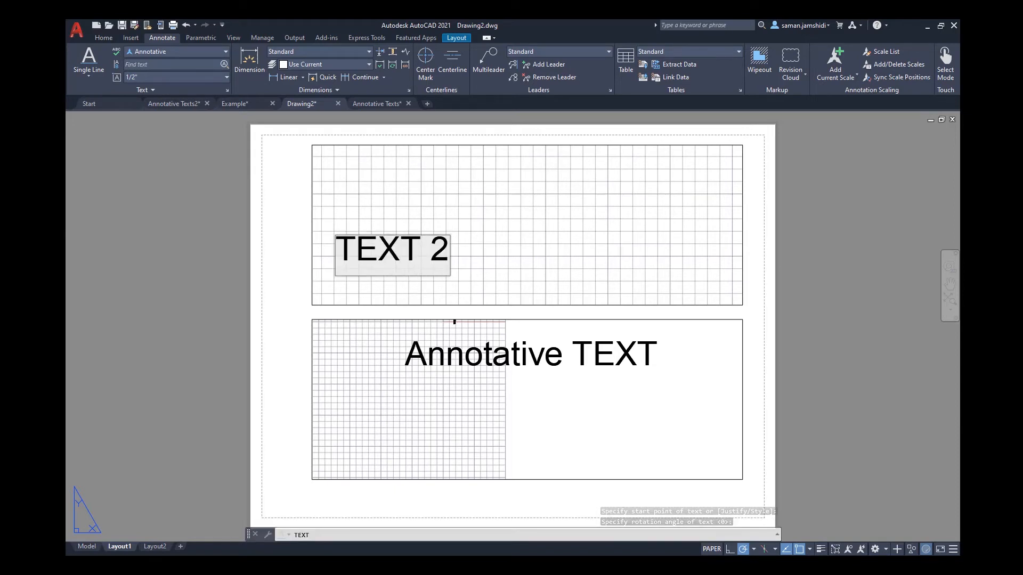
{"action": "key", "text": "Return"}
{"action": "key", "text": "Return"}
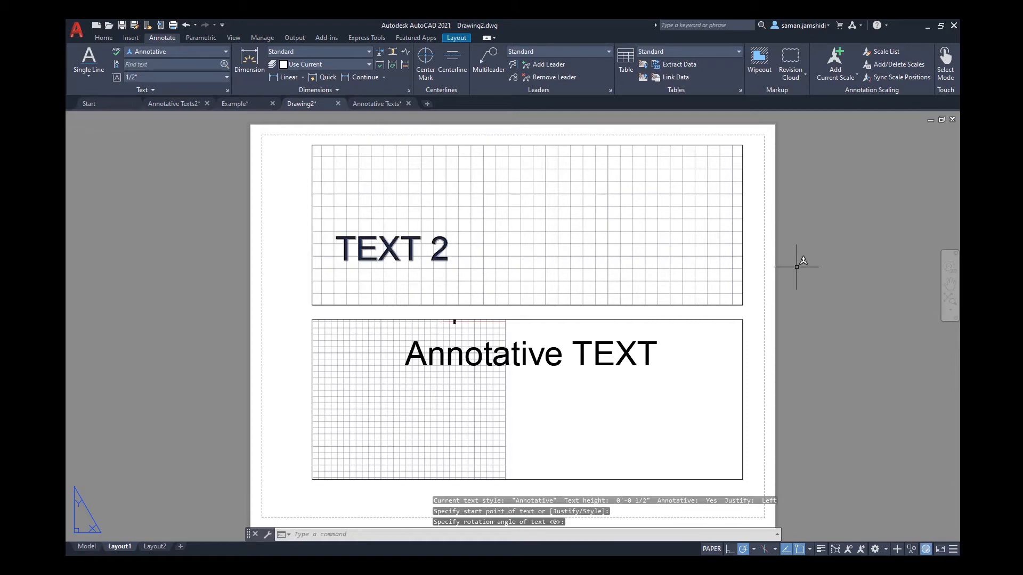
Select the upper and lower viewports in turn to compare their scales.
{"action": "left_click", "coordinate": [803, 269]}
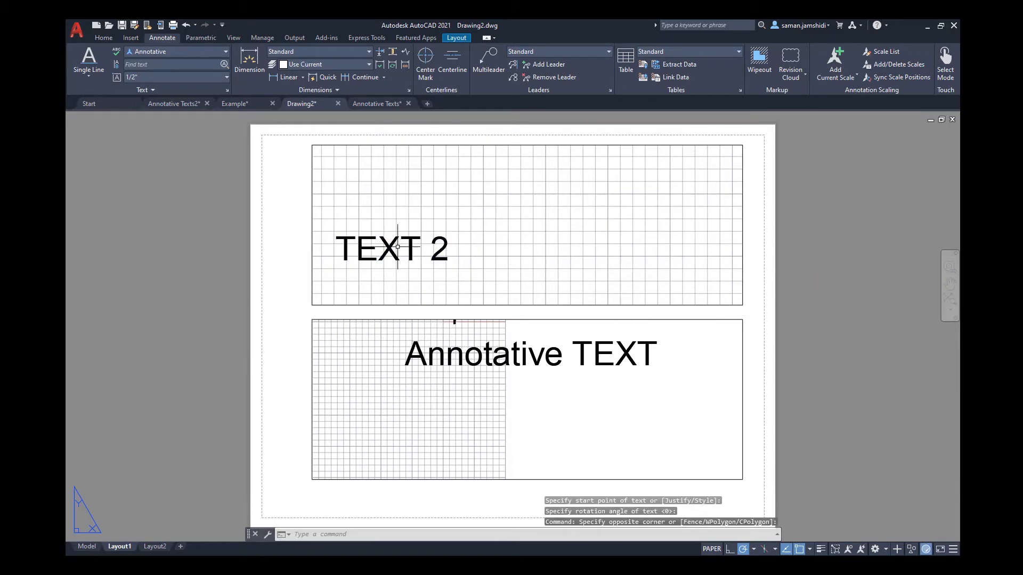
{"action": "left_click", "coordinate": [591, 304]}
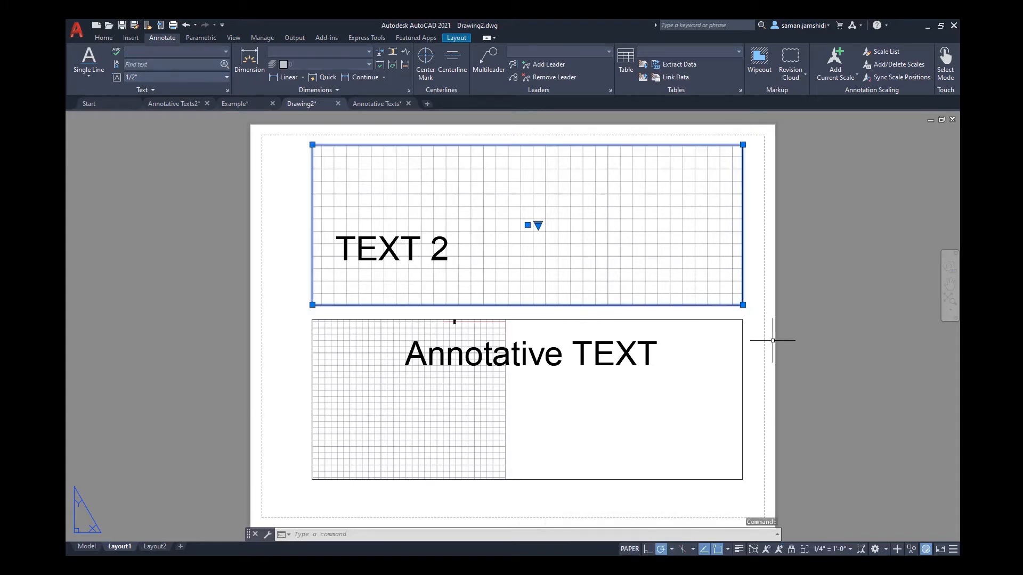
{"action": "key", "text": "Escape"}
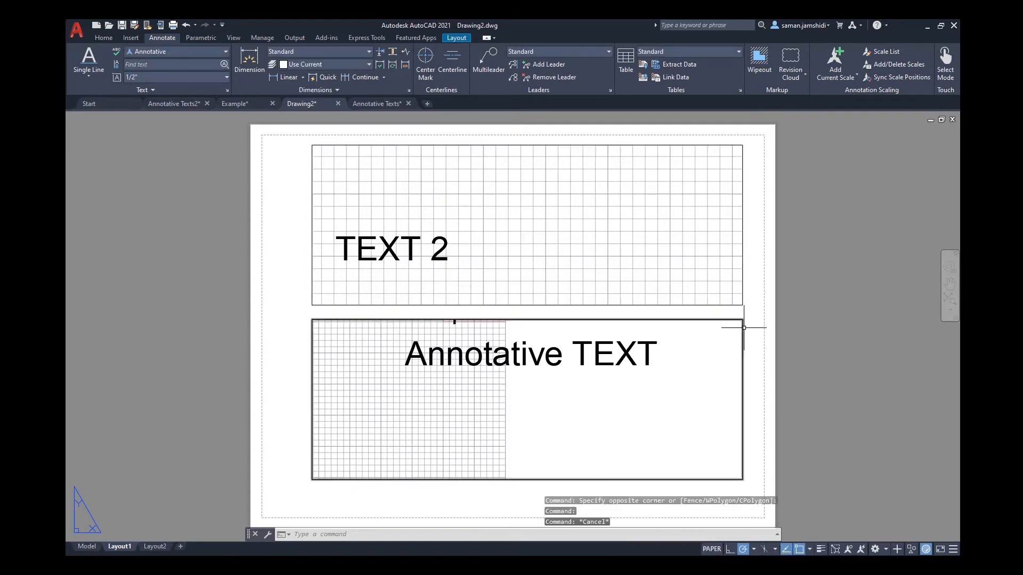
{"action": "left_click", "coordinate": [742, 321]}
{"action": "key", "text": "Escape"}
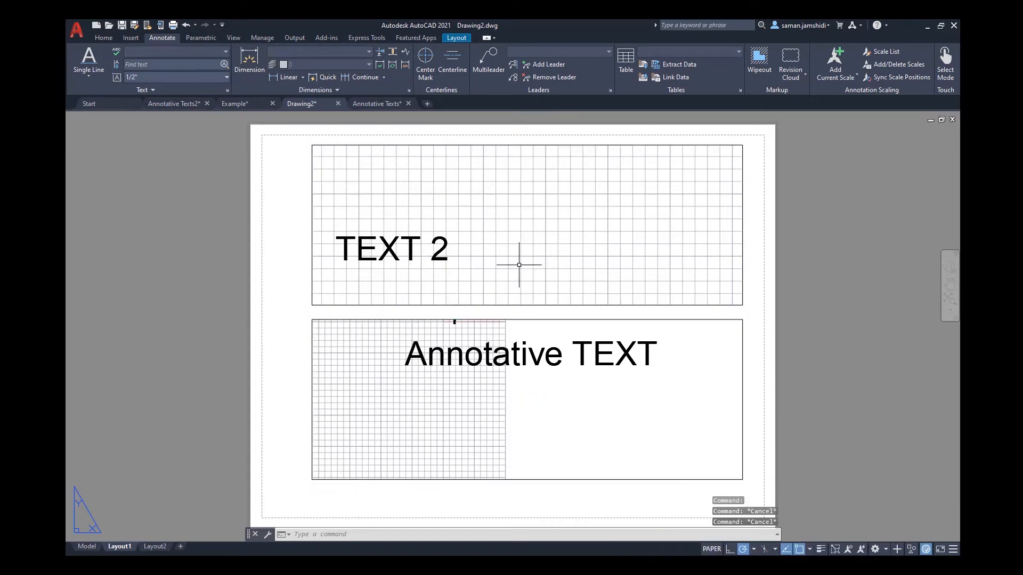
Measure the height of "TEXT 2" in paper space.
{"action": "type", "text": "dist"}
{"action": "key", "text": "Return"}
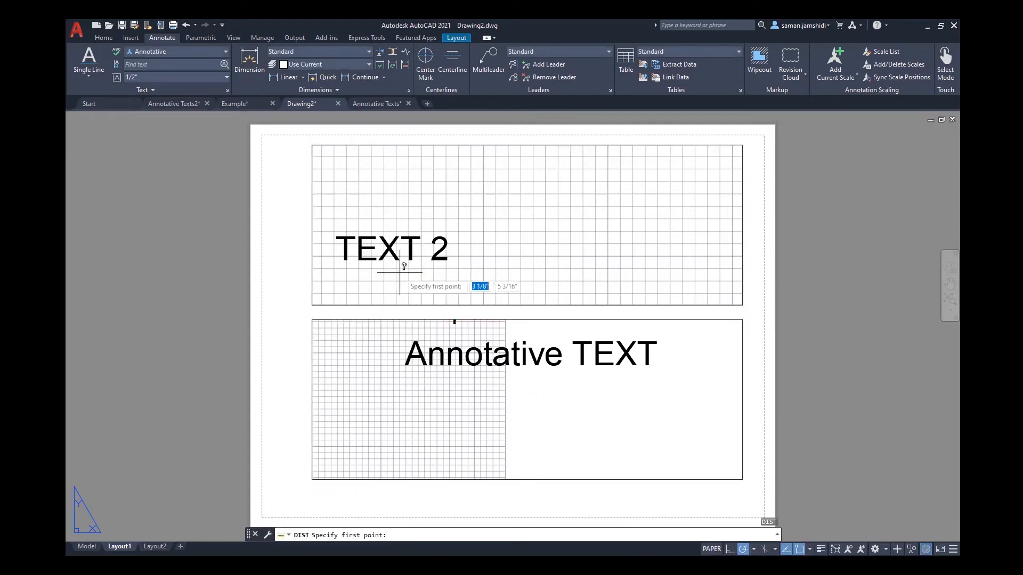
{"action": "left_click", "coordinate": [343, 259]}
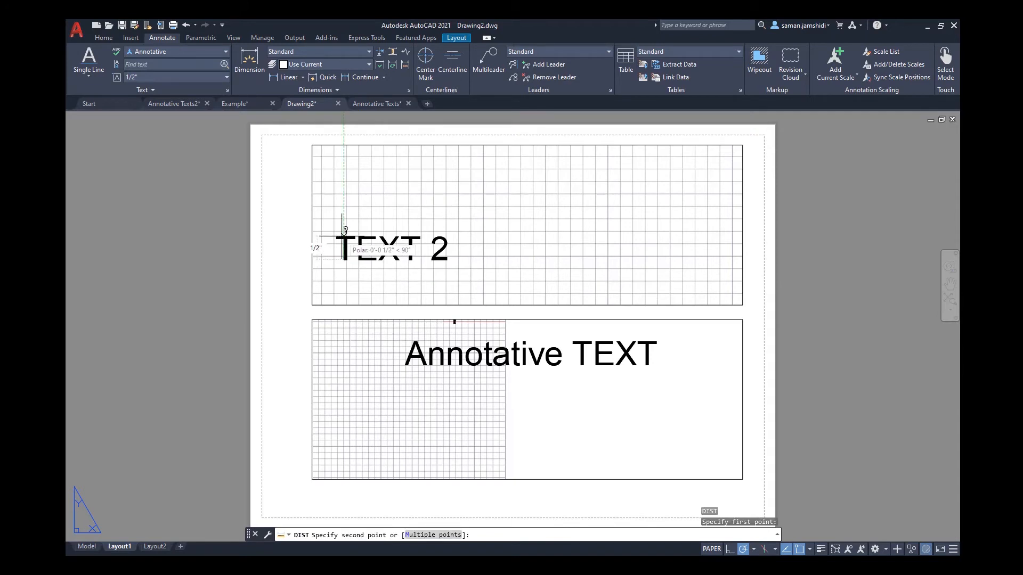
{"action": "left_click", "coordinate": [341, 236]}
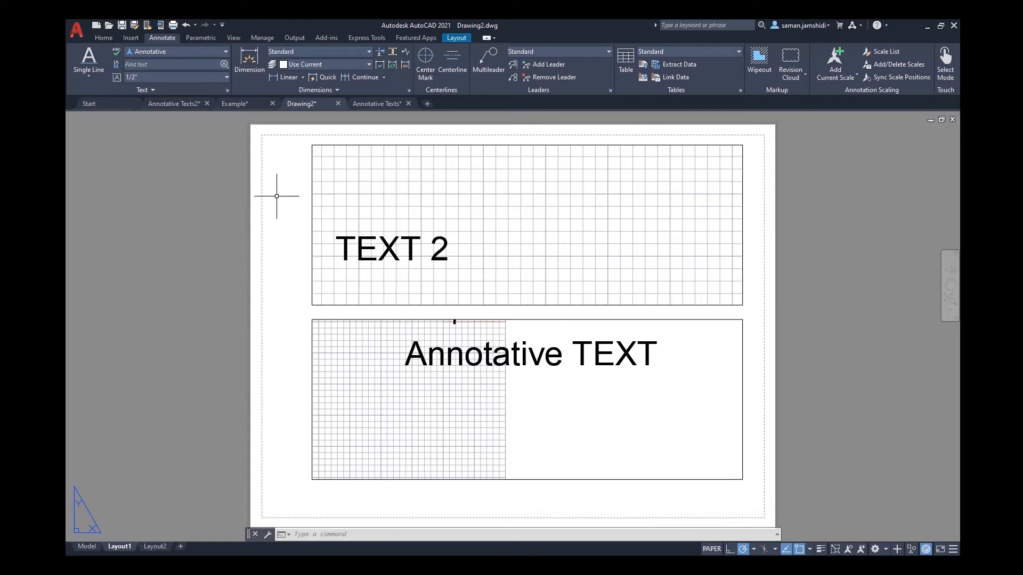
Switch to model space and examine the size of "Annotative TEXT" relative to the other text objects.
{"action": "left_click", "coordinate": [87, 547]}
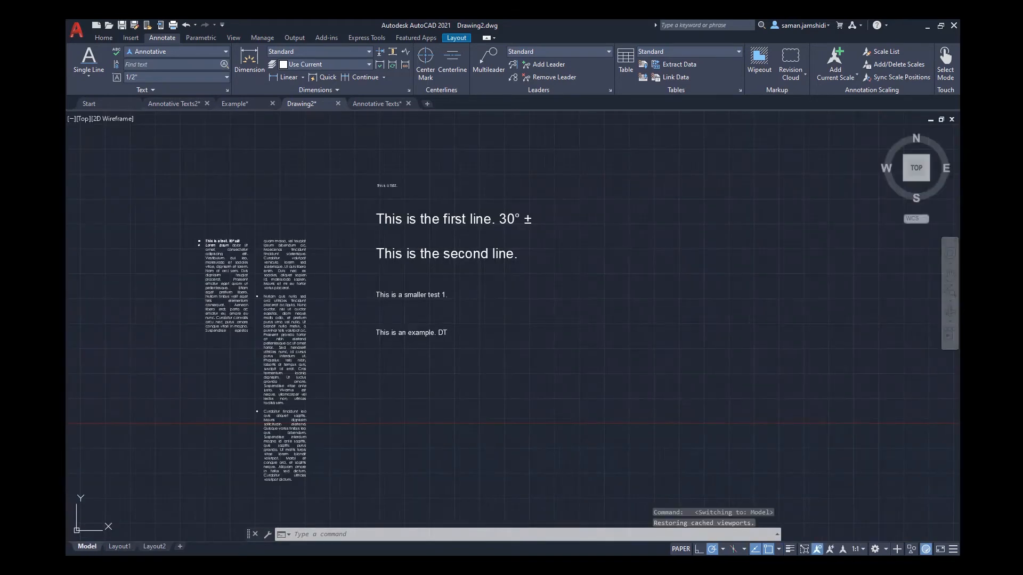
{"action": "scroll", "coordinate": [537, 313], "scroll_direction": "down", "scroll_amount": 3}
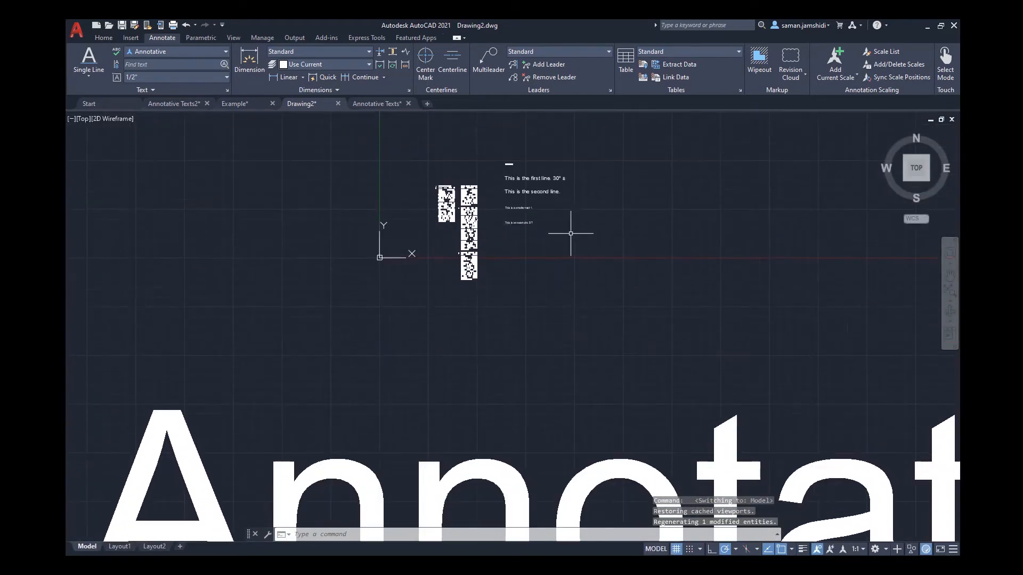
{"action": "scroll", "coordinate": [584, 276], "scroll_direction": "down", "scroll_amount": 5}
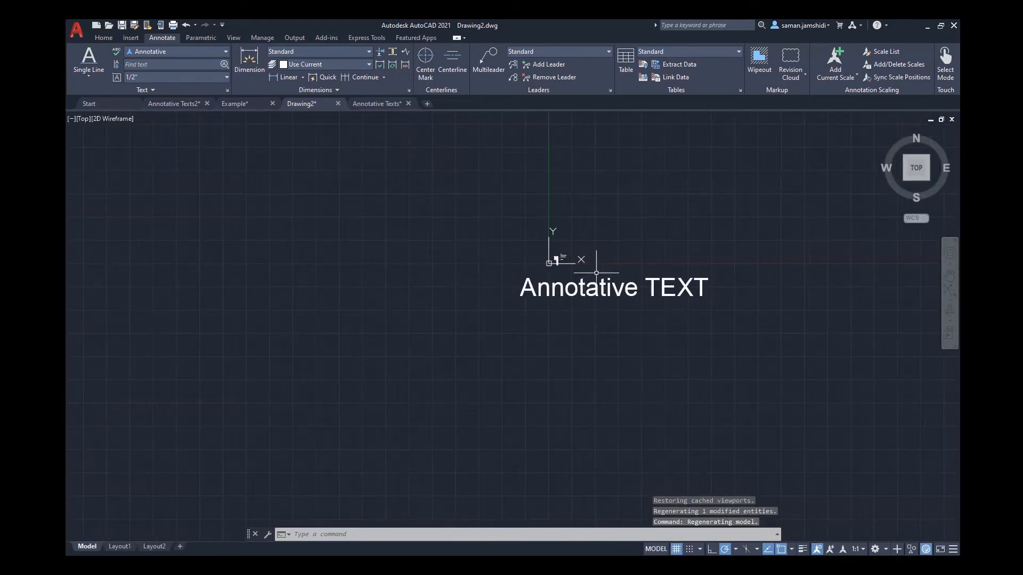
{"action": "scroll", "coordinate": [595, 270], "scroll_direction": "up", "scroll_amount": 4}
{"action": "middle_click_drag", "start_coordinate": [598, 278], "coordinate": [563, 294]}
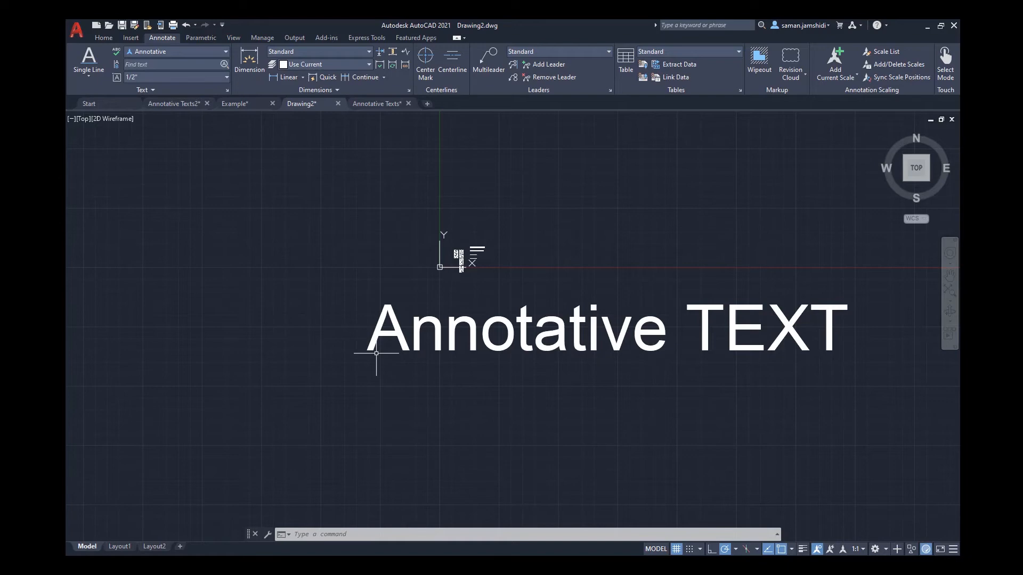
Compare Layout1 with model space, showing the full model space extents to check which text exists there.
{"action": "left_click", "coordinate": [119, 547]}
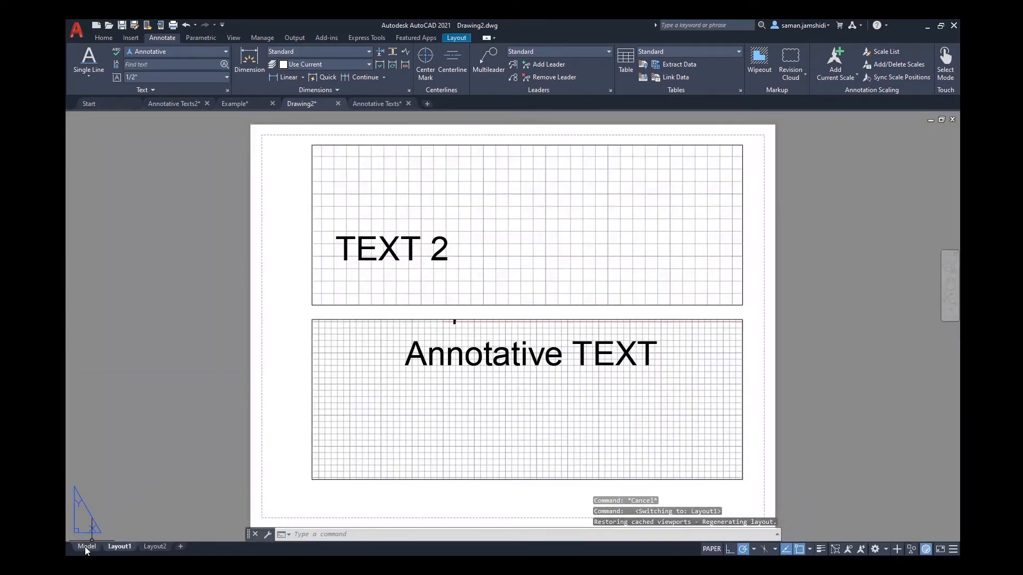
{"action": "mouse_move", "coordinate": [86, 549]}
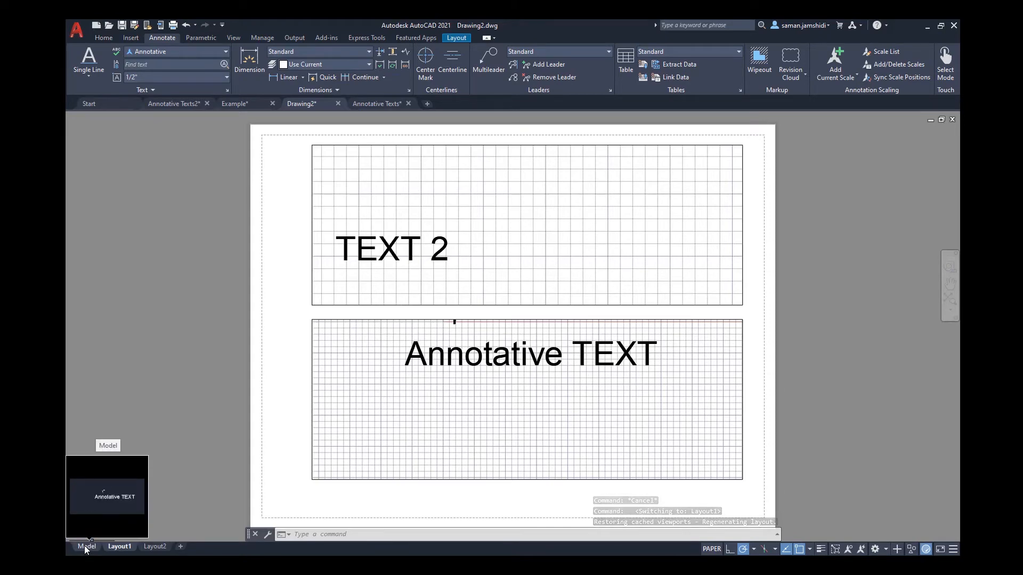
{"action": "left_click", "coordinate": [85, 547]}
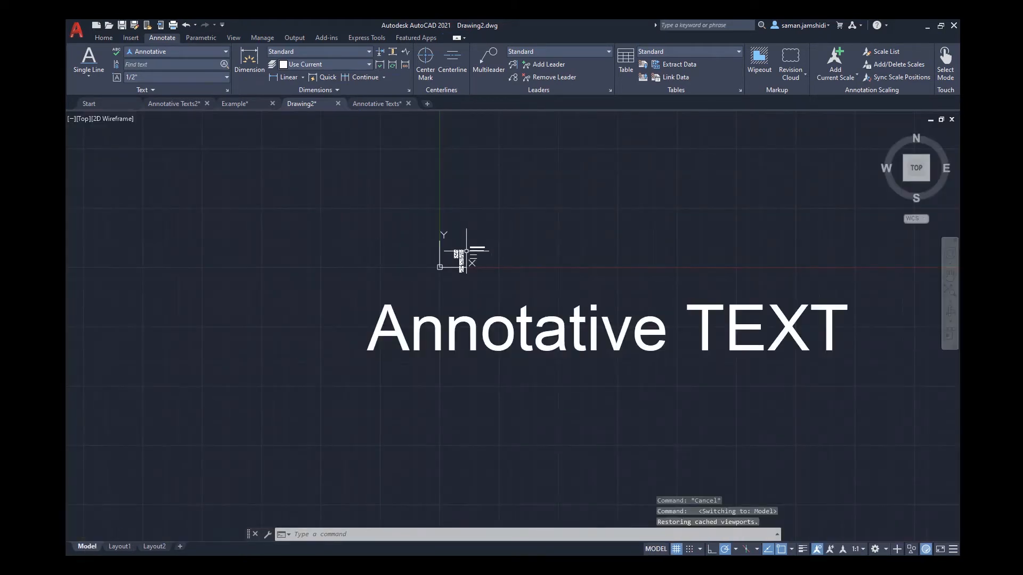
{"action": "type", "text": "z"}
{"action": "key", "text": "Return"}
{"action": "type", "text": "e"}
{"action": "key", "text": "Return"}
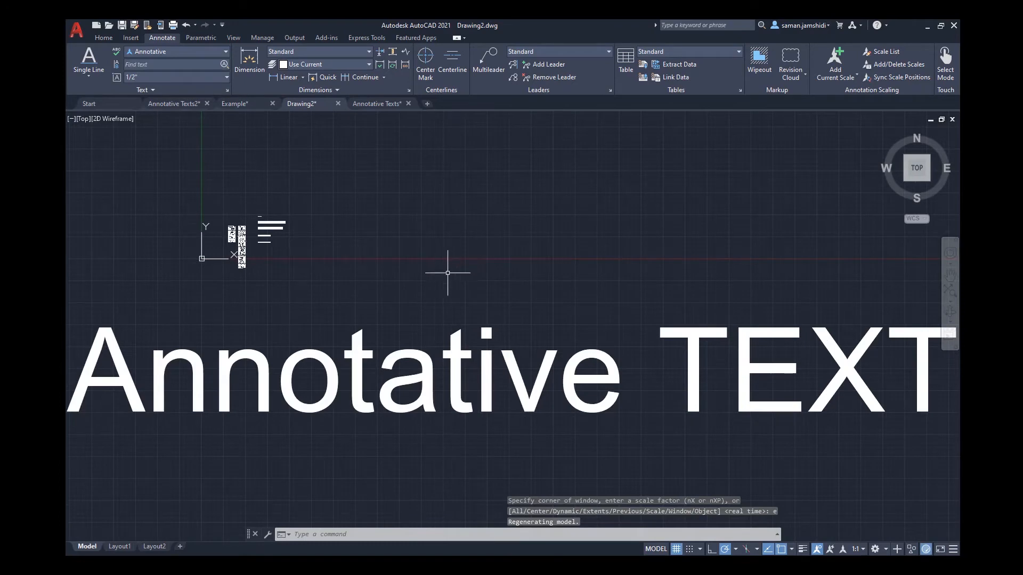
{"action": "middle_click_drag", "start_coordinate": [342, 278], "coordinate": [559, 278]}
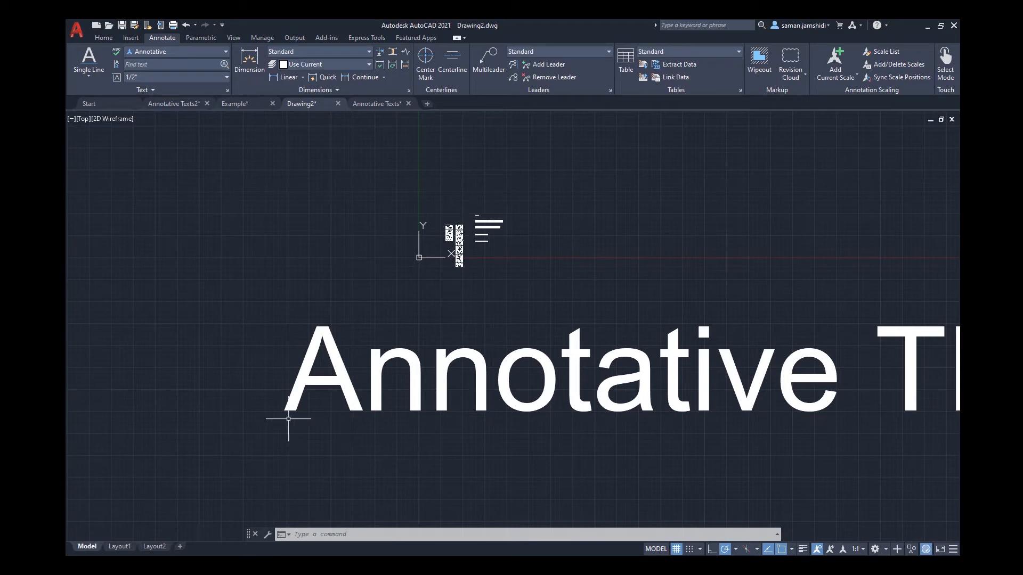
On Layout1, shift the model view inside the upper and lower viewports to check which text belongs to paper space.
{"action": "left_click", "coordinate": [119, 547]}
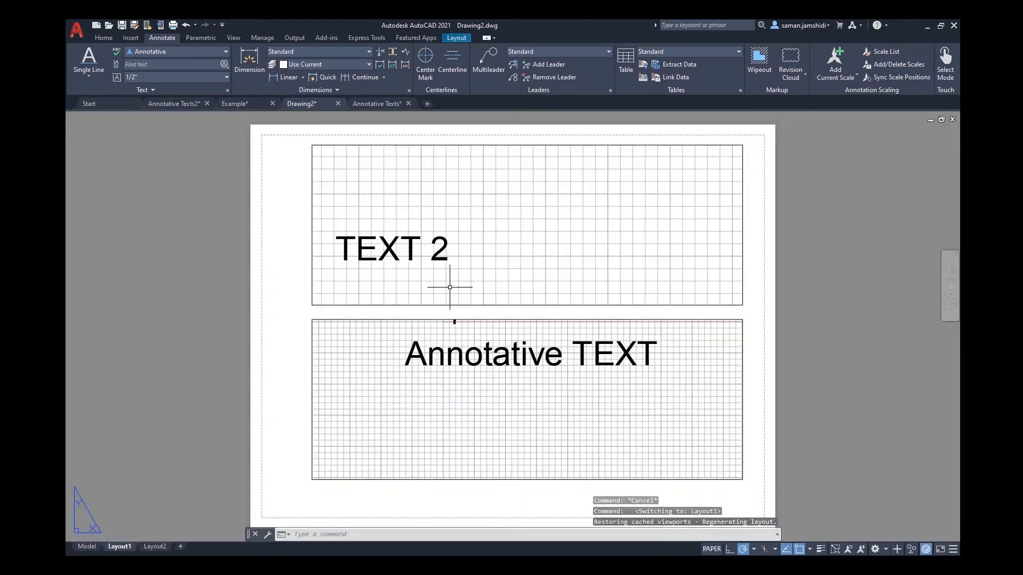
{"action": "double_click", "coordinate": [489, 268]}
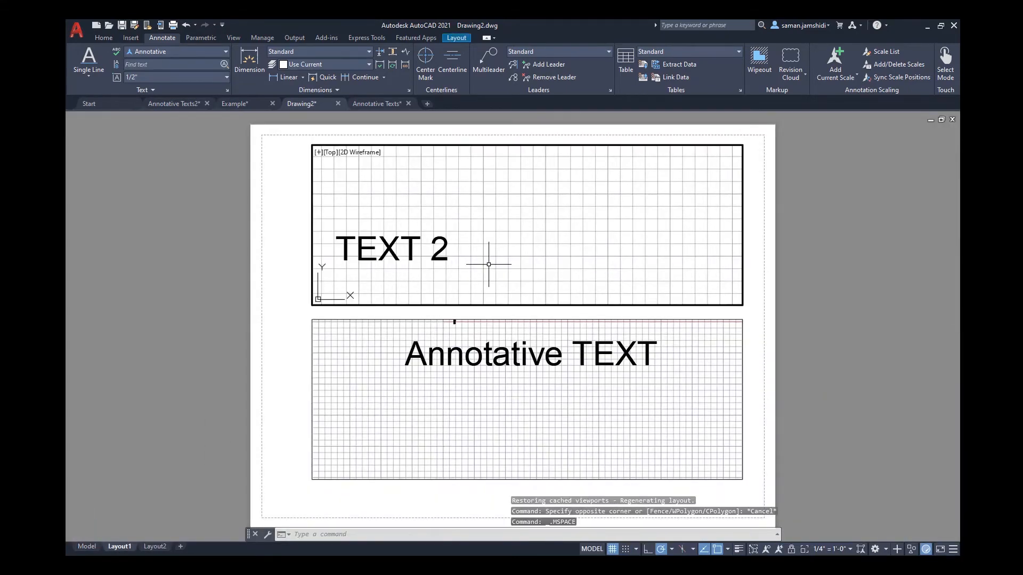
{"action": "middle_click_drag", "start_coordinate": [535, 213], "coordinate": [518, 264]}
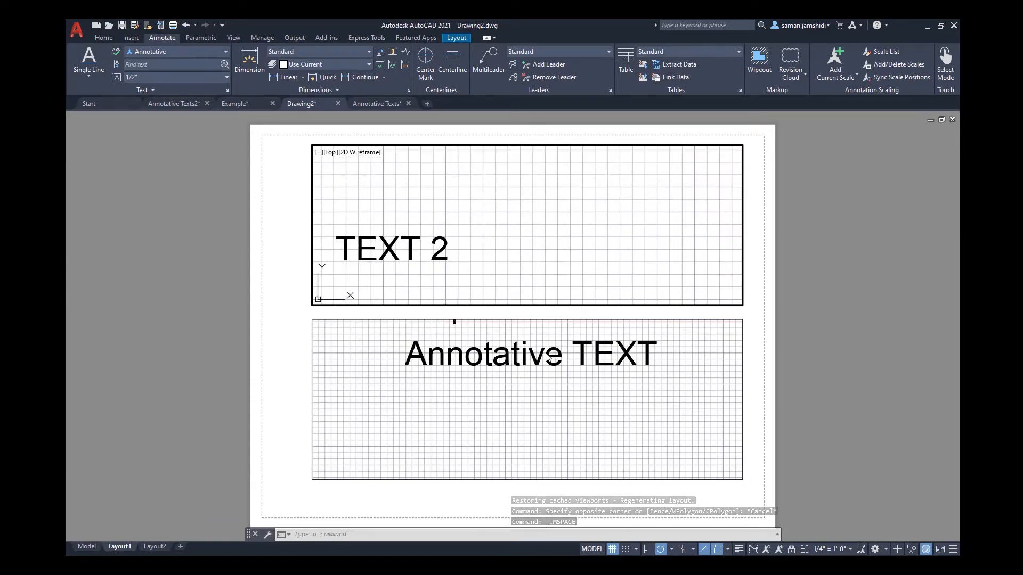
{"action": "left_click", "coordinate": [637, 387]}
{"action": "mouse_move", "coordinate": [597, 345]}
{"action": "middle_mouse_down"}
{"action": "mouse_move", "coordinate": [583, 373]}
{"action": "mouse_move", "coordinate": [566, 376]}
{"action": "middle_mouse_up"}
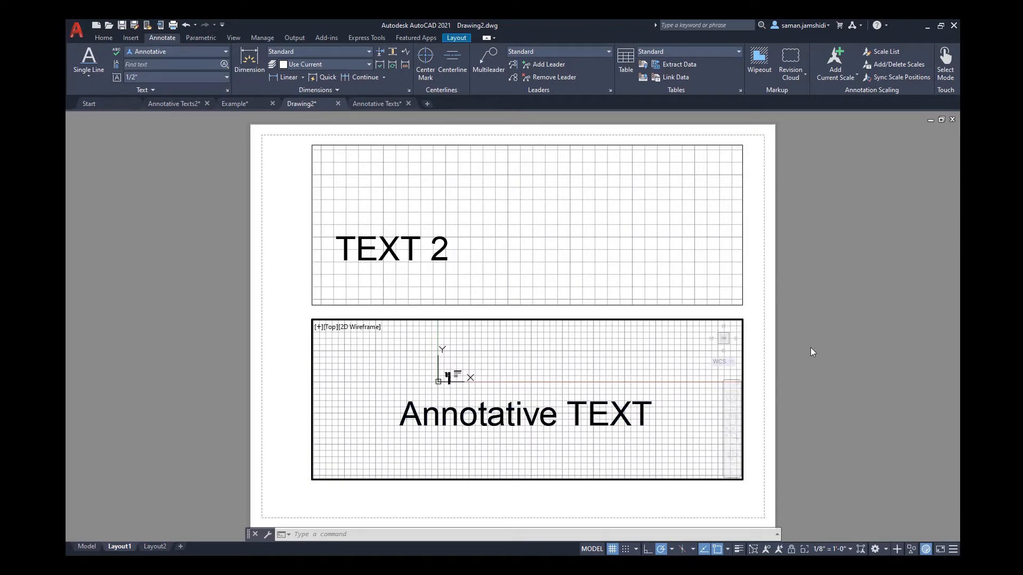
{"action": "double_click", "coordinate": [850, 351]}
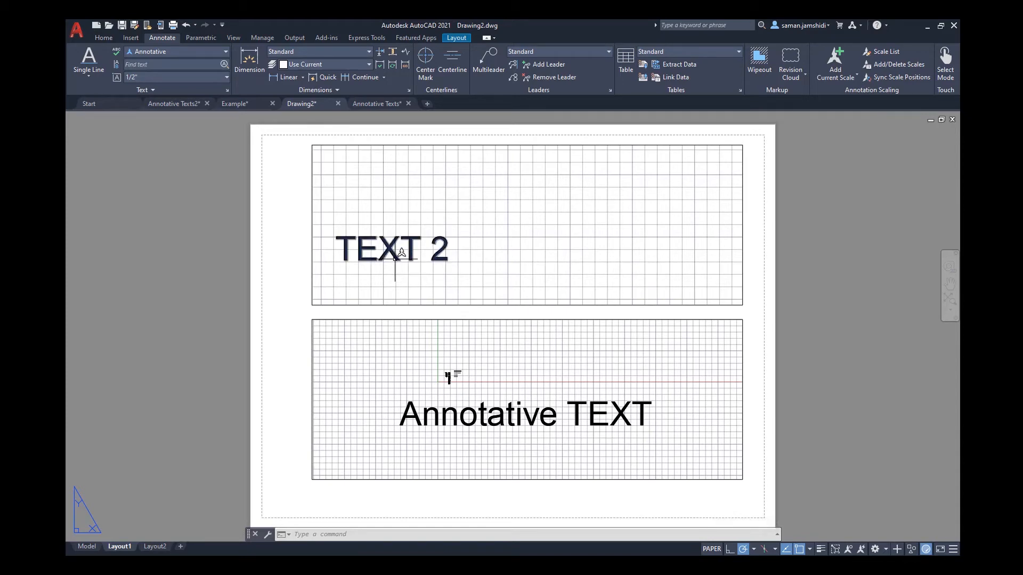
{"action": "mouse_move", "coordinate": [395, 259]}
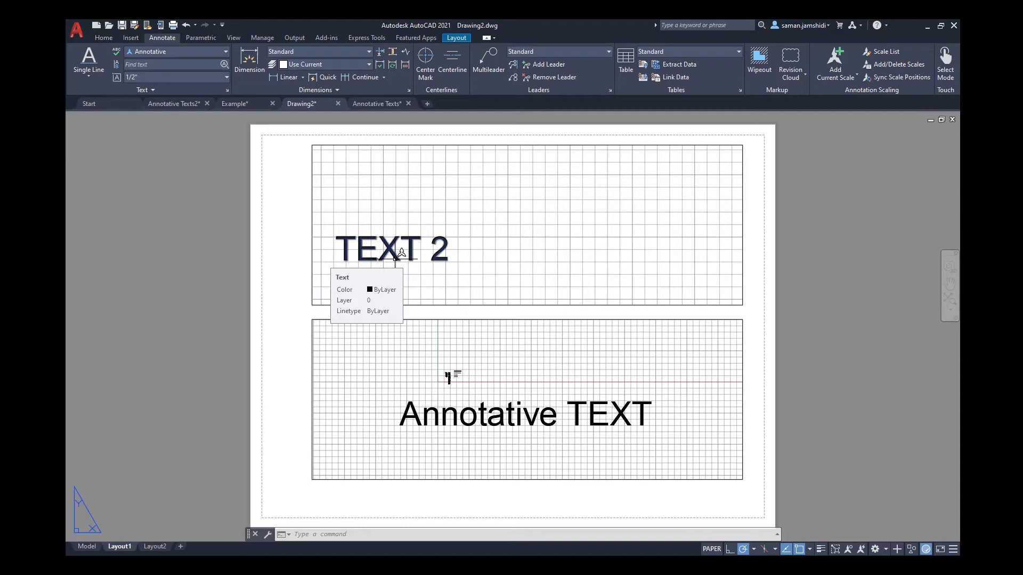
Narrow the lower viewport by stretching its right edge leftward to cut through "Annotative TEXT".
{"action": "left_click", "coordinate": [742, 345]}
{"action": "left_click", "coordinate": [743, 319]}
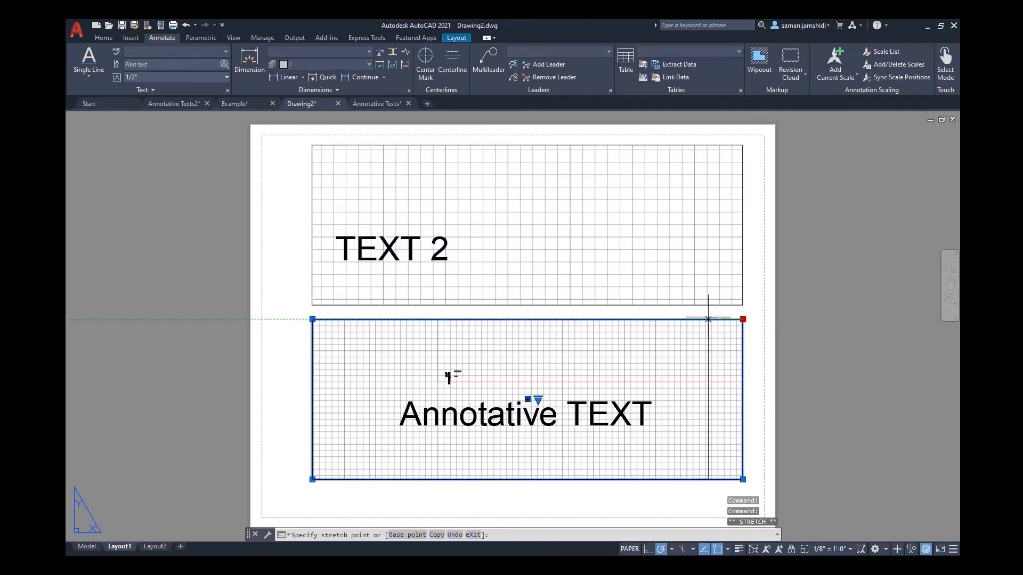
{"action": "left_click", "coordinate": [476, 319]}
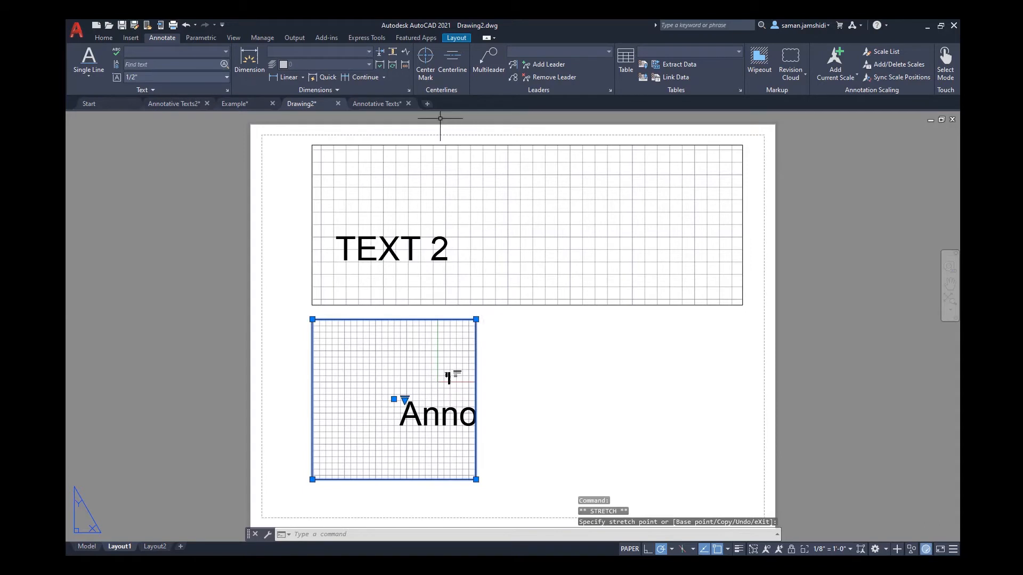
Create a rectangular viewport in the free space to the right of the narrowed lower viewport.
{"action": "left_click", "coordinate": [456, 38]}
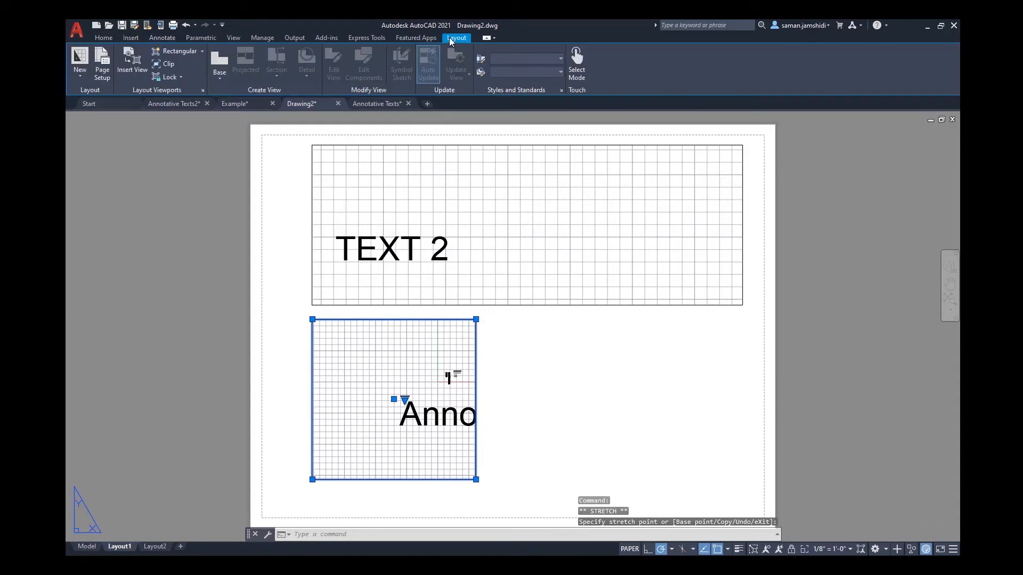
{"action": "left_click", "coordinate": [177, 51]}
{"action": "left_click", "coordinate": [487, 319]}
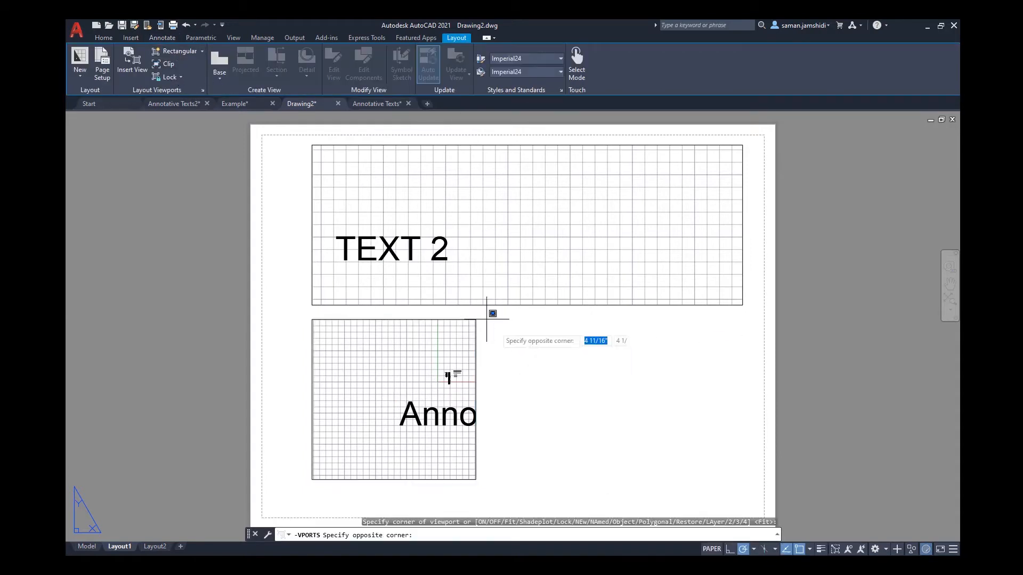
{"action": "left_click", "coordinate": [756, 475]}
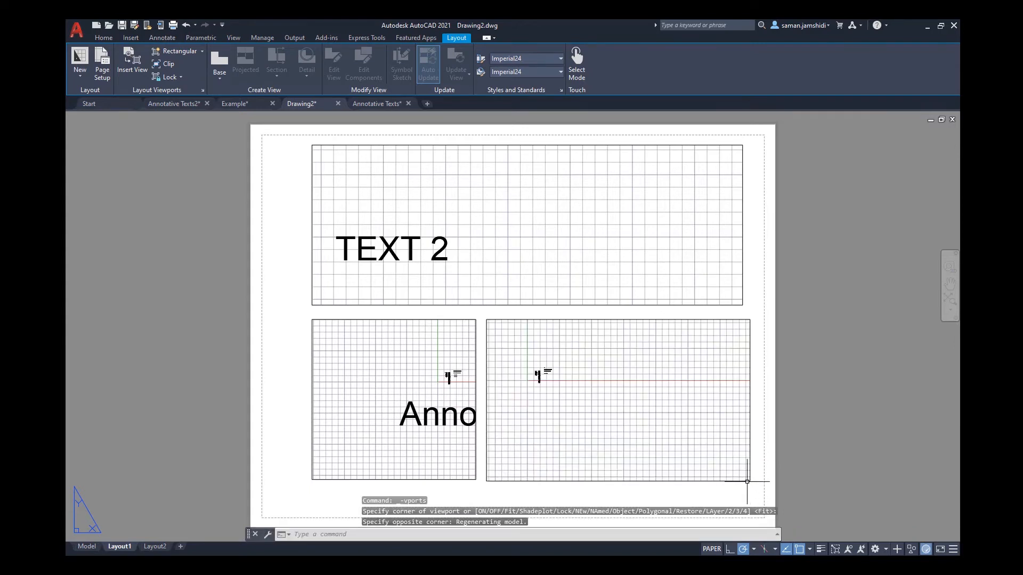
Activate the new lower-right viewport and set its scale to 1/8" = 1'-0".
{"action": "double_click", "coordinate": [661, 394]}
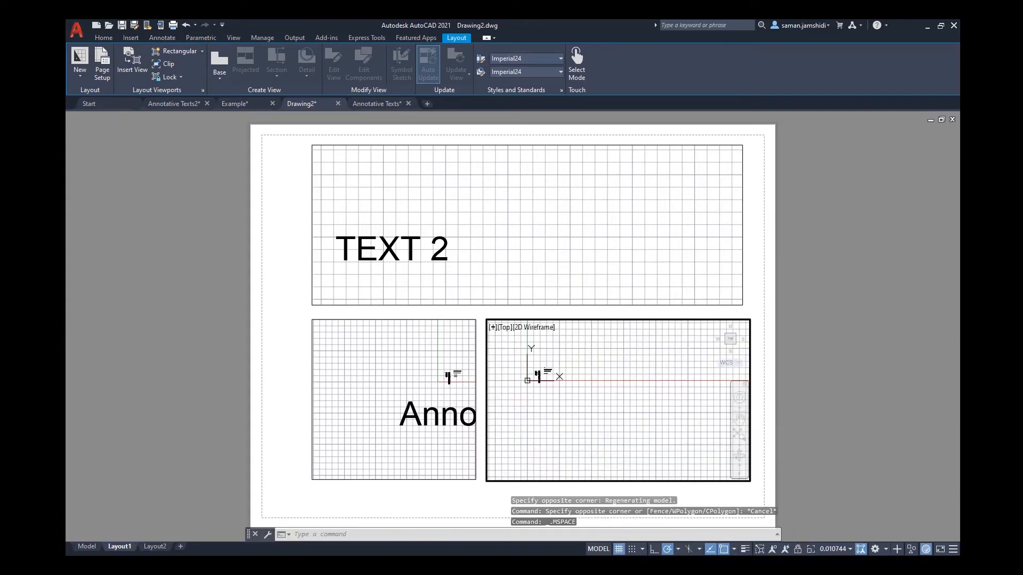
{"action": "left_click", "coordinate": [835, 550]}
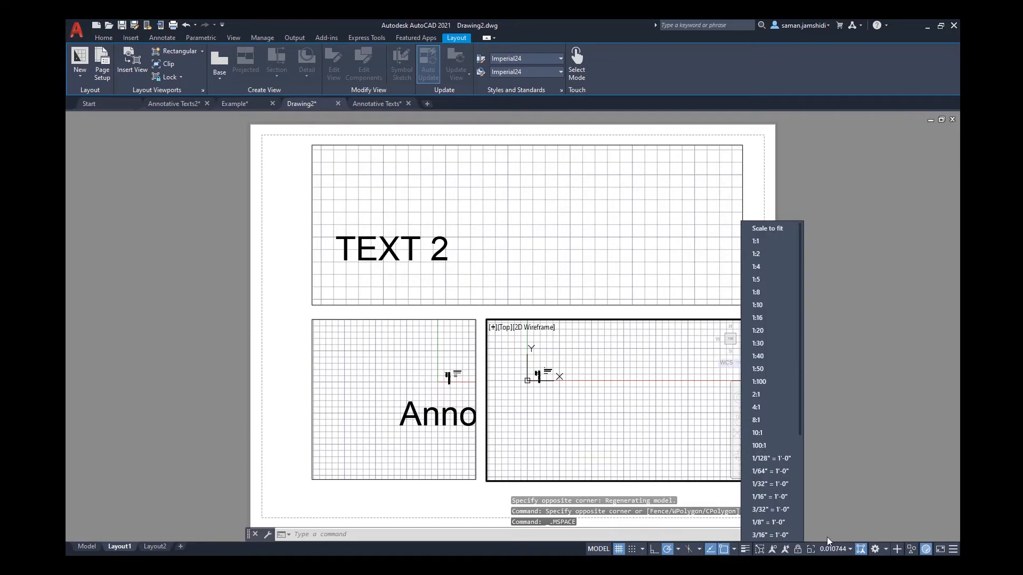
{"action": "left_click", "coordinate": [779, 523]}
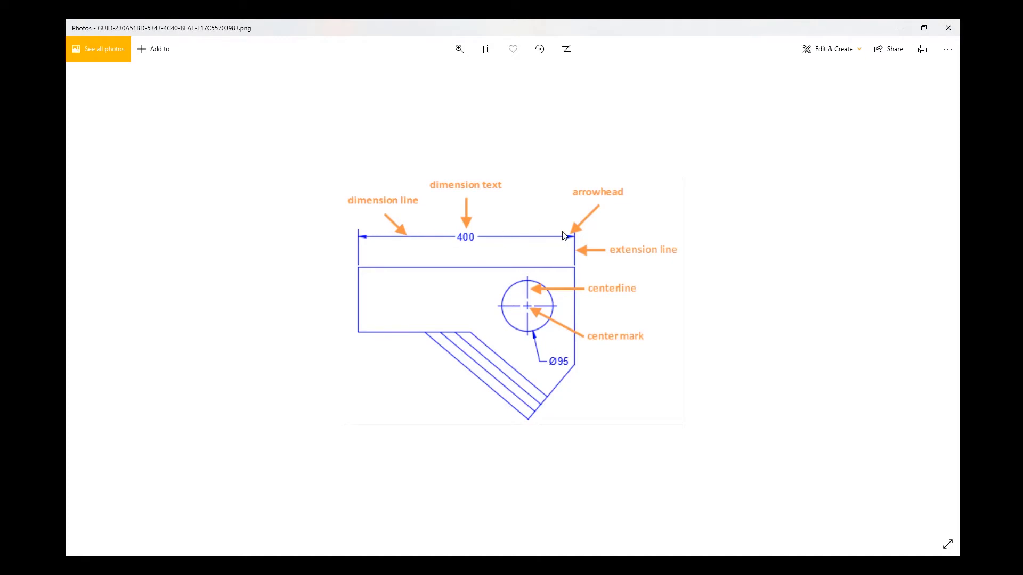
Switch to Drawing3 in AutoCAD and compare the Annotative and Standard styles in the Dimension Style Manager.
{"action": "mouse_move", "coordinate": [768, 566]}
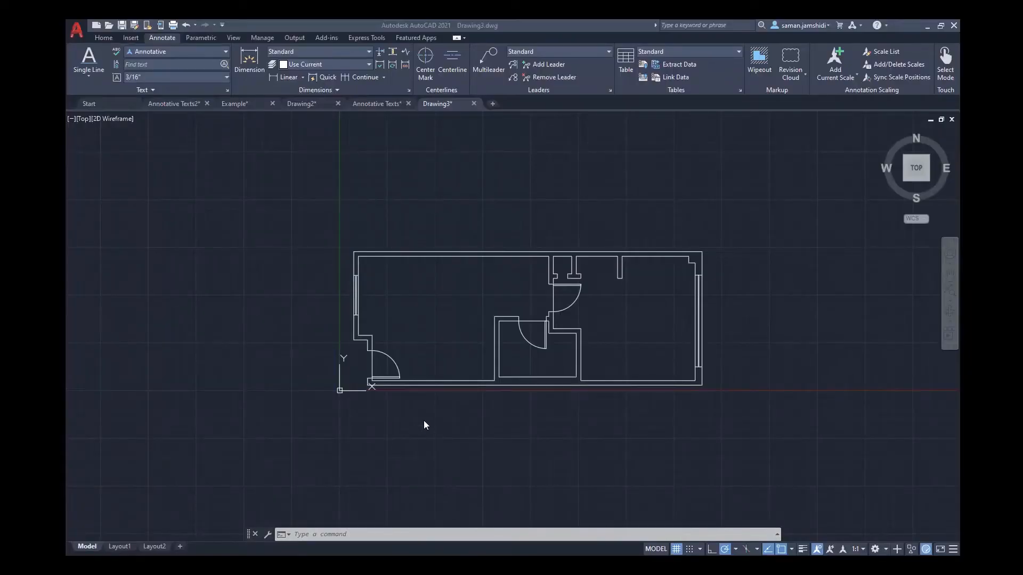
{"action": "left_click", "coordinate": [557, 450]}
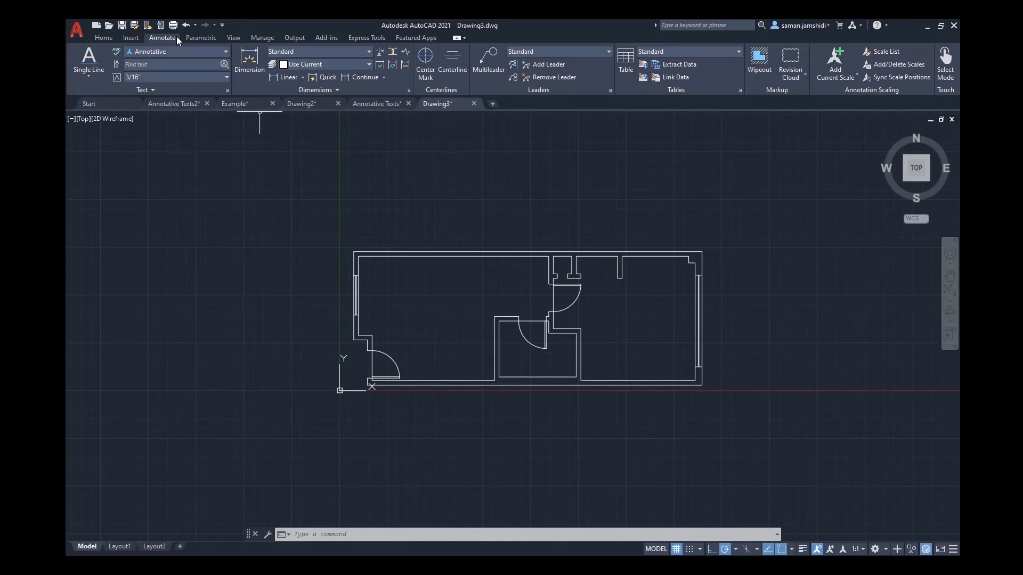
{"action": "left_click", "coordinate": [409, 90]}
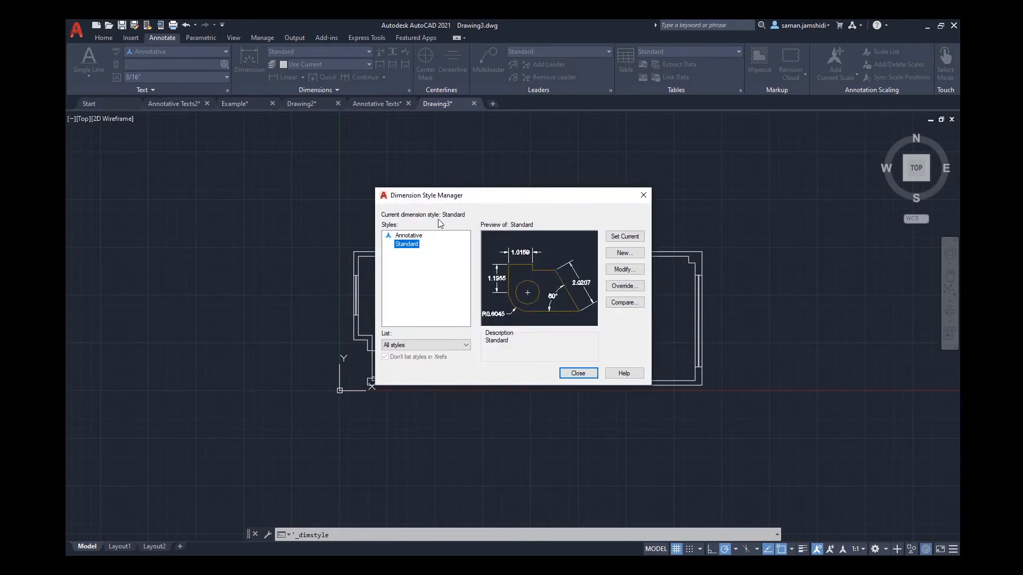
{"action": "left_click", "coordinate": [410, 235]}
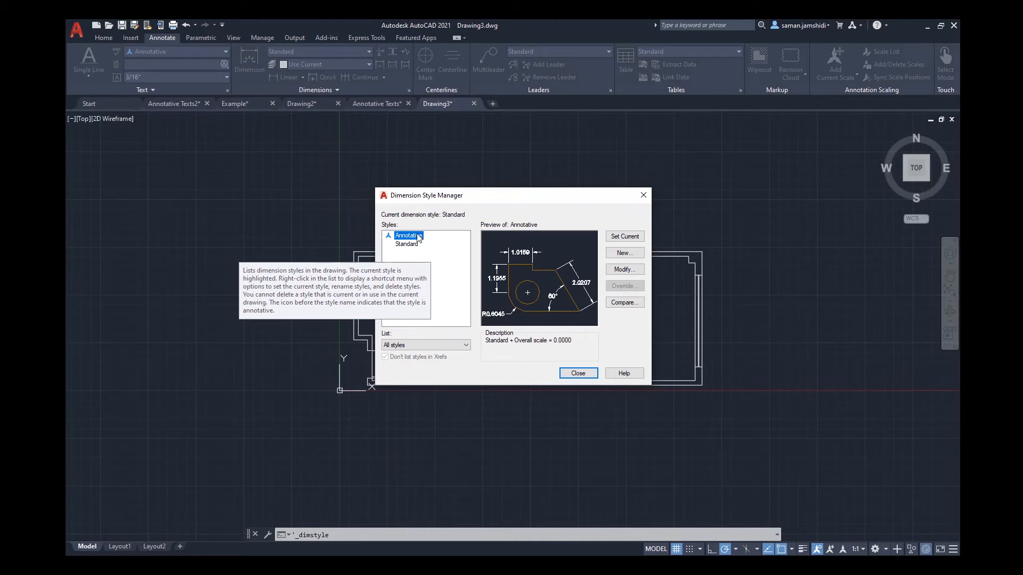
{"action": "left_click", "coordinate": [409, 245]}
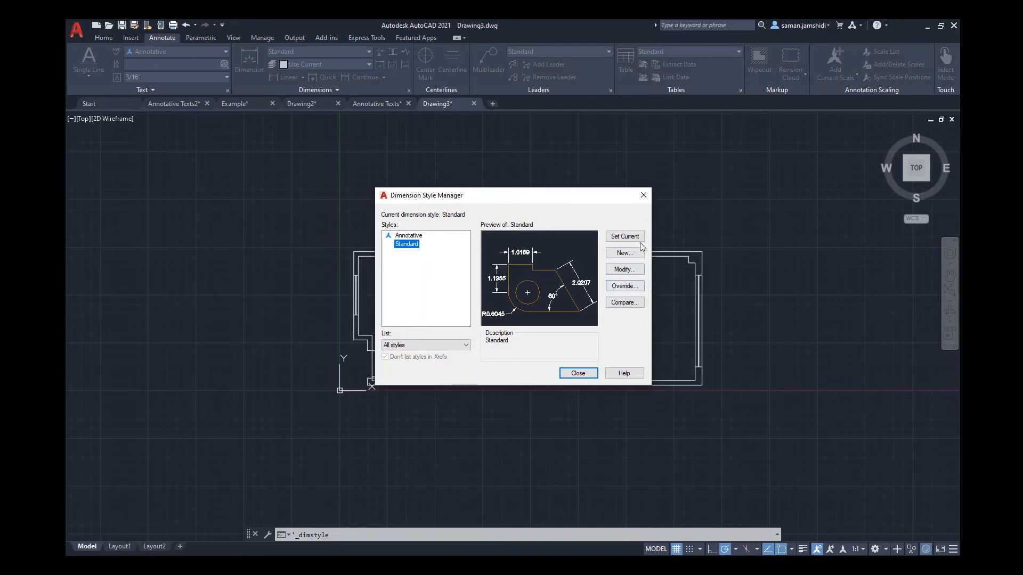
{"action": "left_click", "coordinate": [409, 235]}
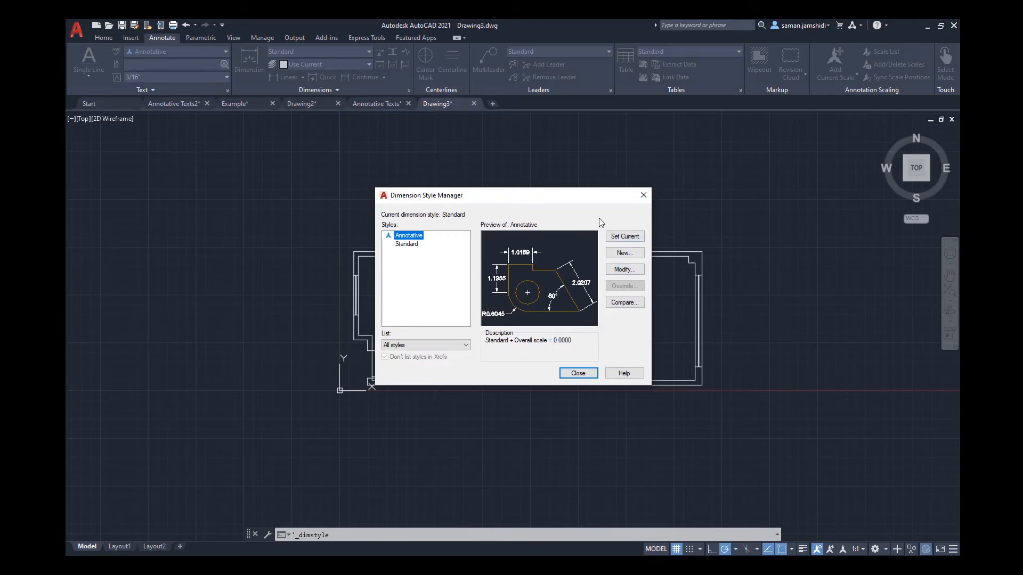
{"action": "left_click", "coordinate": [407, 243]}
{"action": "left_click", "coordinate": [407, 237]}
{"action": "left_click", "coordinate": [409, 244]}
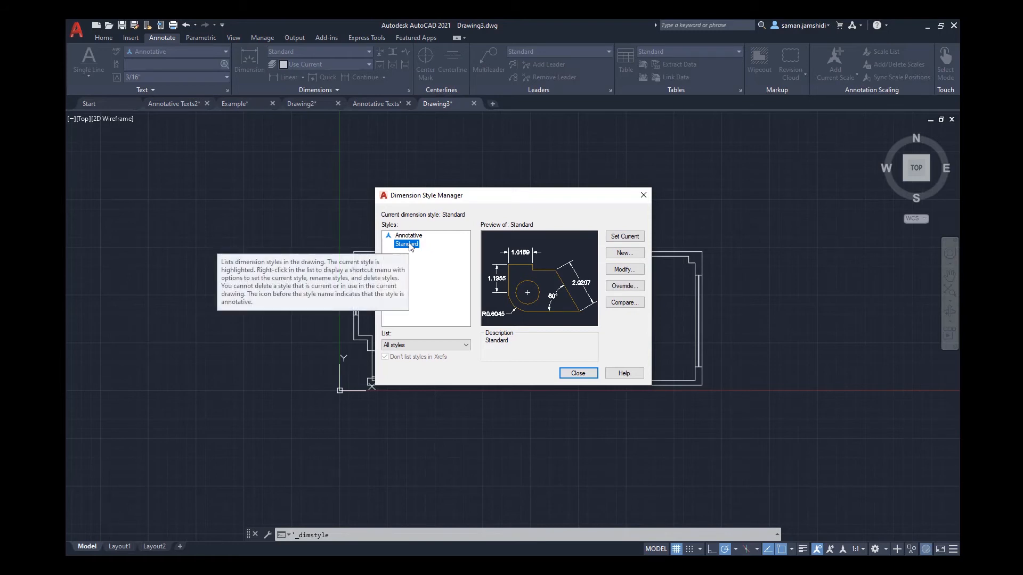
{"action": "left_click", "coordinate": [403, 239]}
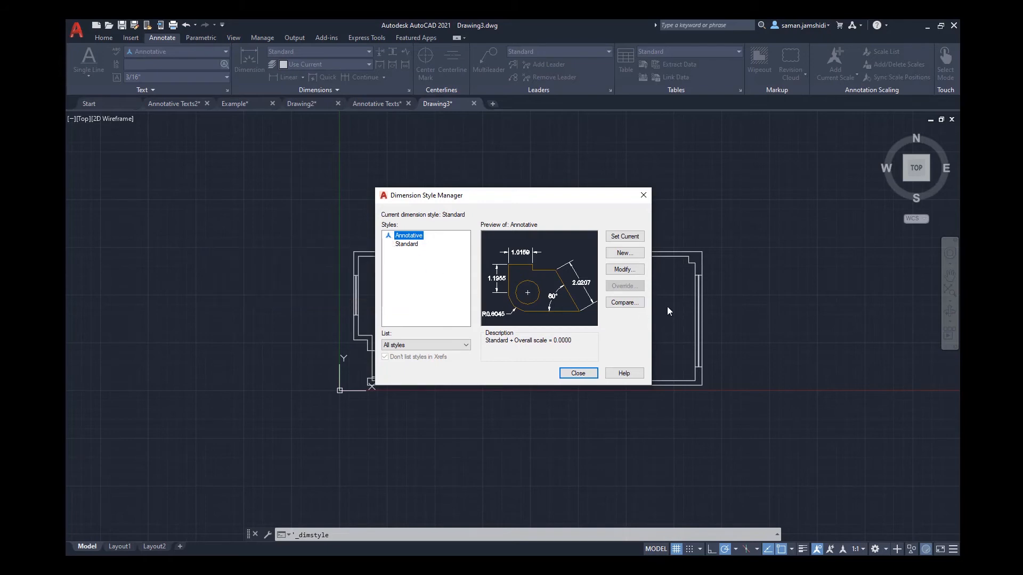
Create a new annotative dimension style named TEST_DIM, starting with the Annotative style and used for all dimensions.
{"action": "left_click", "coordinate": [414, 238]}
{"action": "left_click", "coordinate": [448, 250]}
{"action": "left_click", "coordinate": [624, 253]}
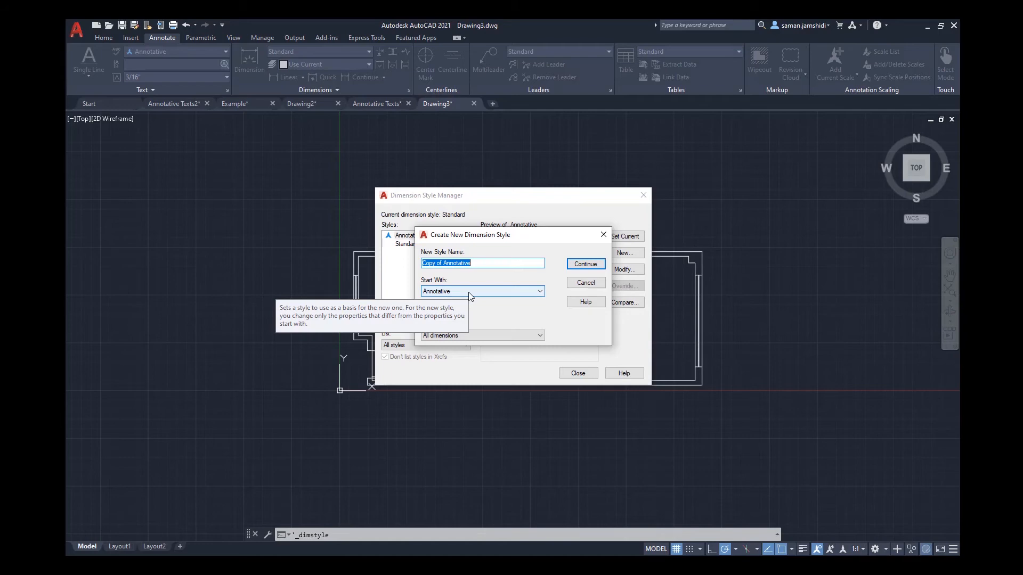
{"action": "left_click", "coordinate": [538, 292]}
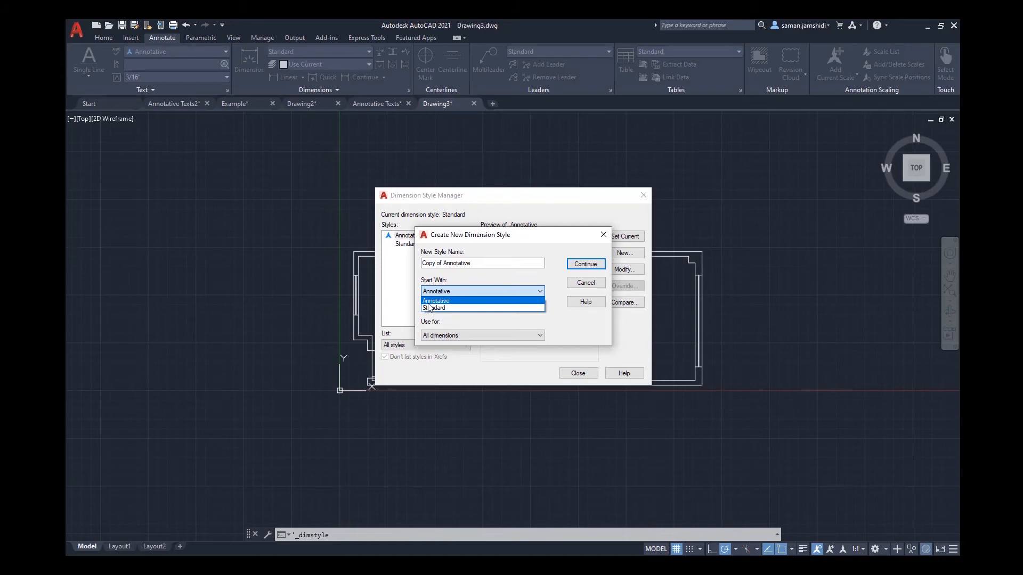
{"action": "left_click", "coordinate": [450, 302]}
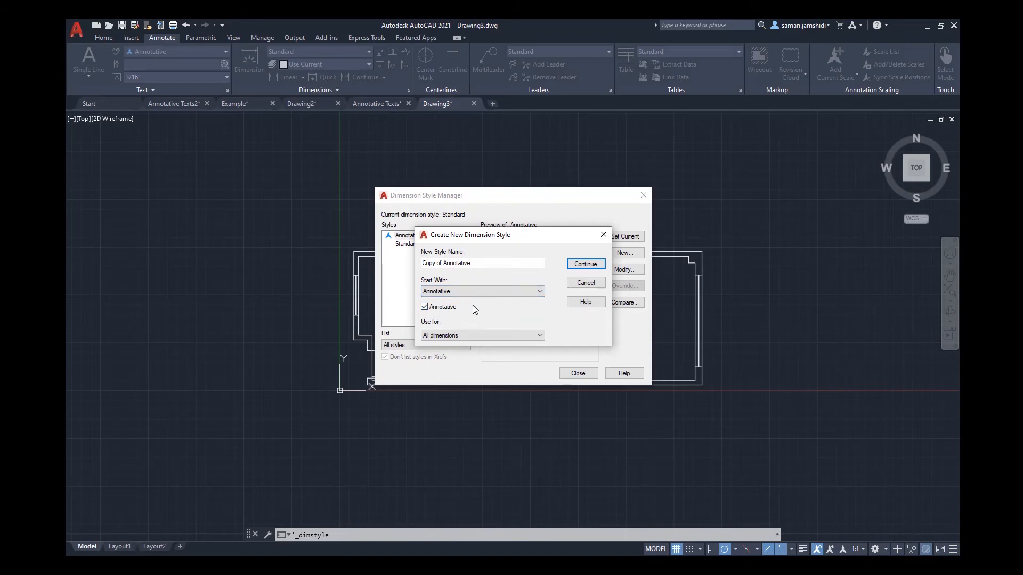
{"action": "left_click", "coordinate": [493, 263]}
{"action": "left_click_drag", "start_coordinate": [493, 263], "coordinate": [172, 243]}
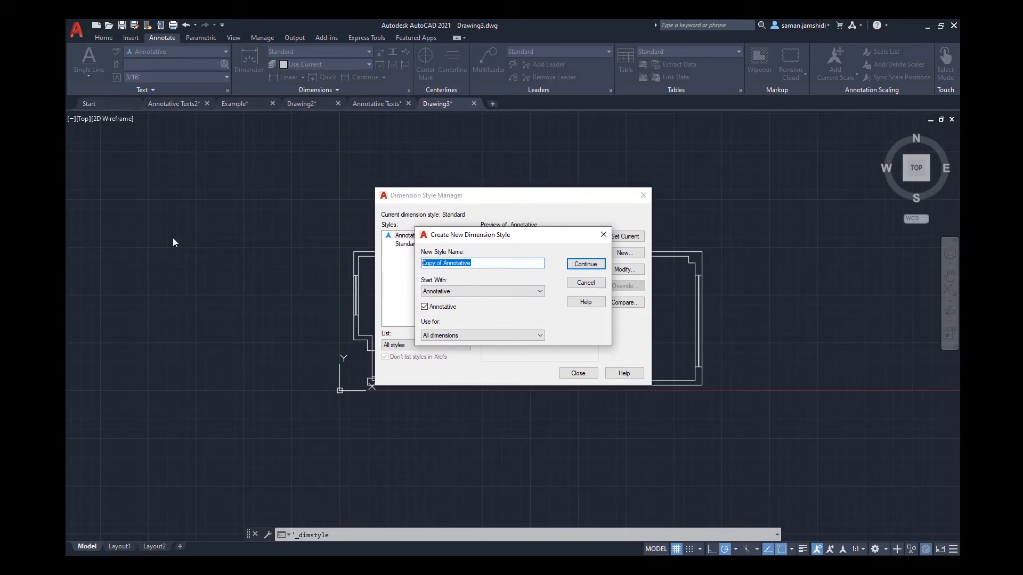
{"action": "type", "text": "TEST_DIM"}
{"action": "left_click", "coordinate": [591, 265]}
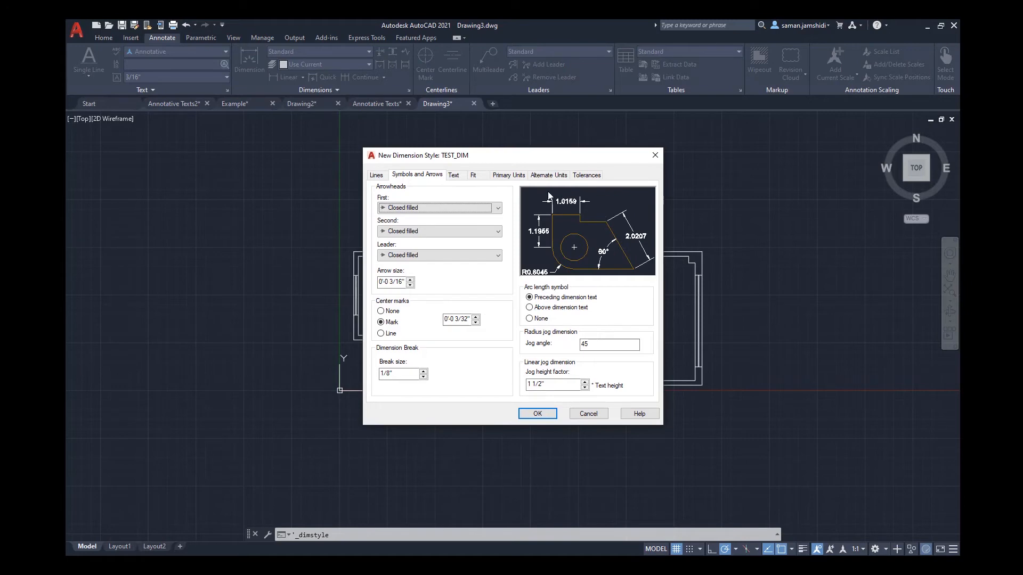
Set the primary unit format of the TEST_DIM style's linear dimensions to Architectural.
{"action": "left_click", "coordinate": [506, 177]}
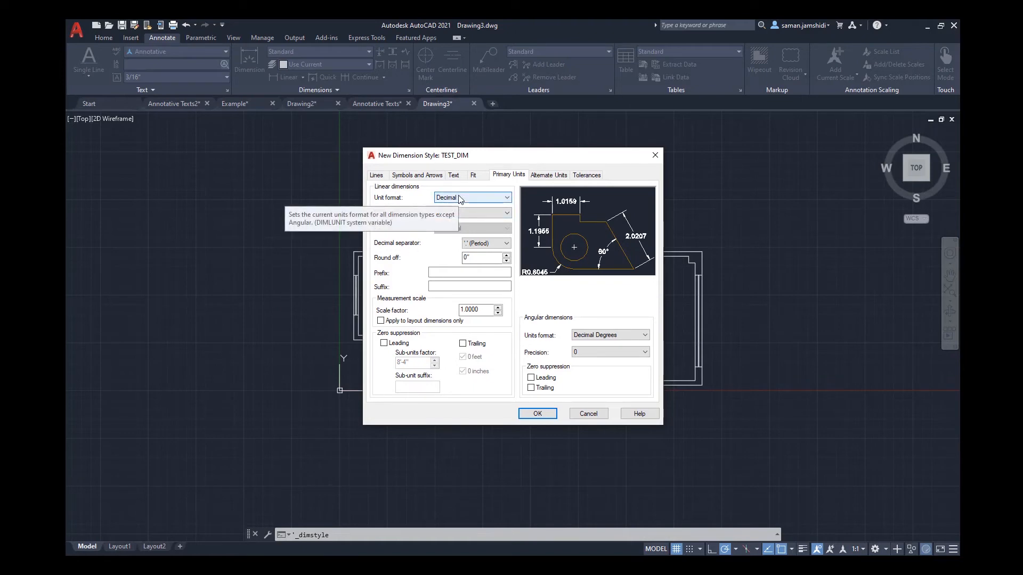
{"action": "left_click", "coordinate": [475, 198]}
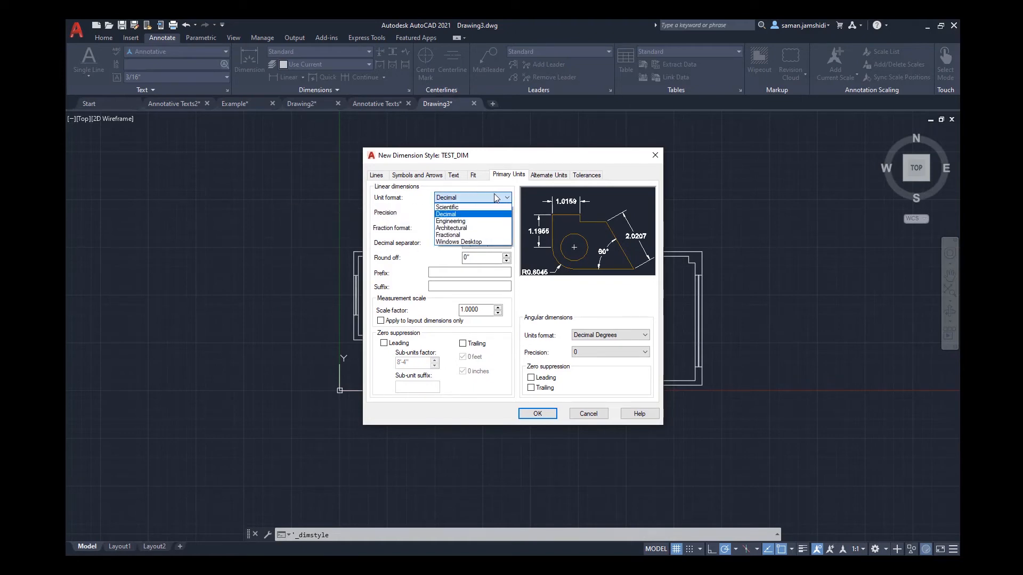
{"action": "left_click", "coordinate": [478, 229]}
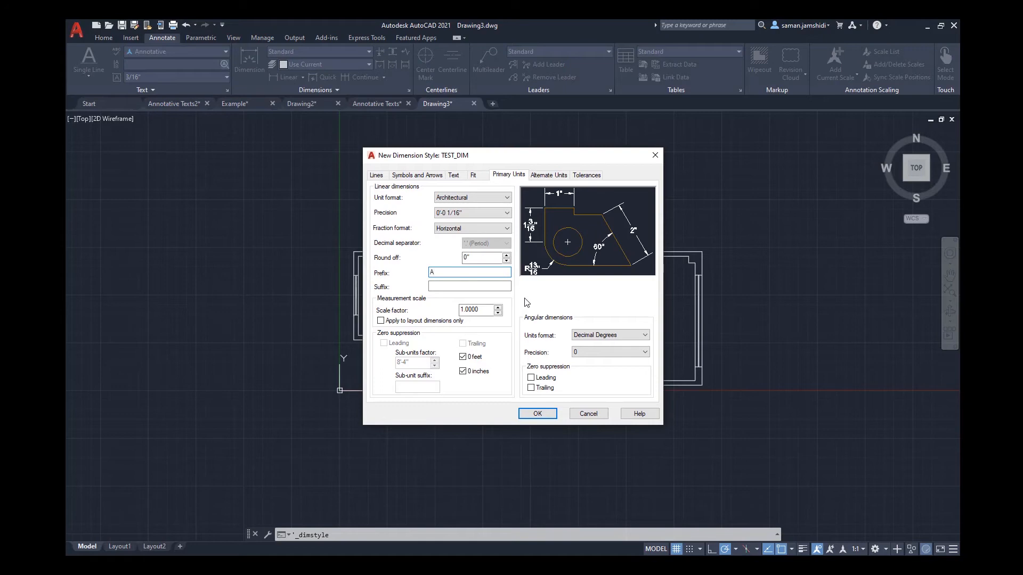
Try the prefix A and suffix B on the linear dimensions, and clear both fields again.
{"action": "key", "text": "Tab"}
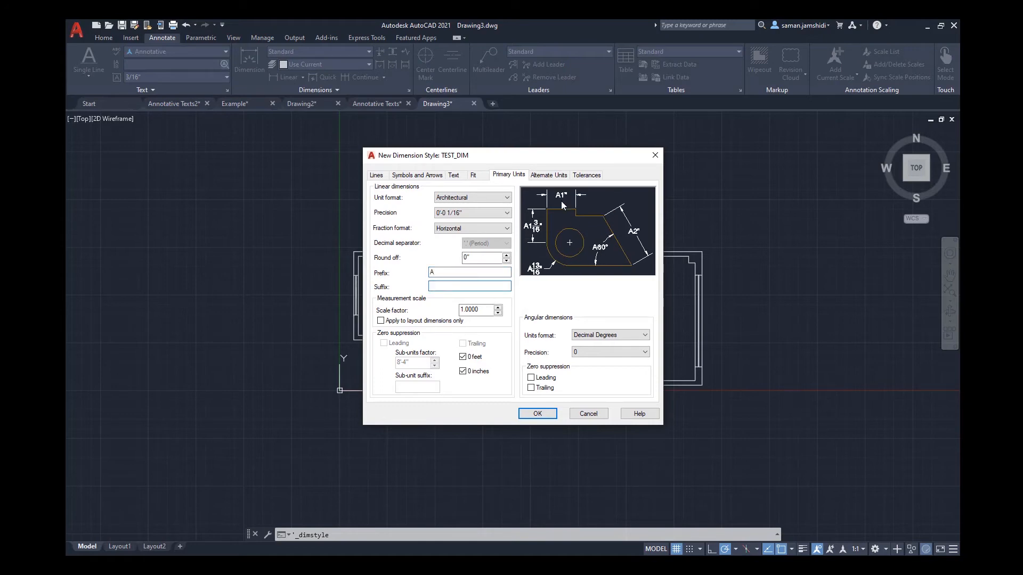
{"action": "left_click", "coordinate": [472, 273]}
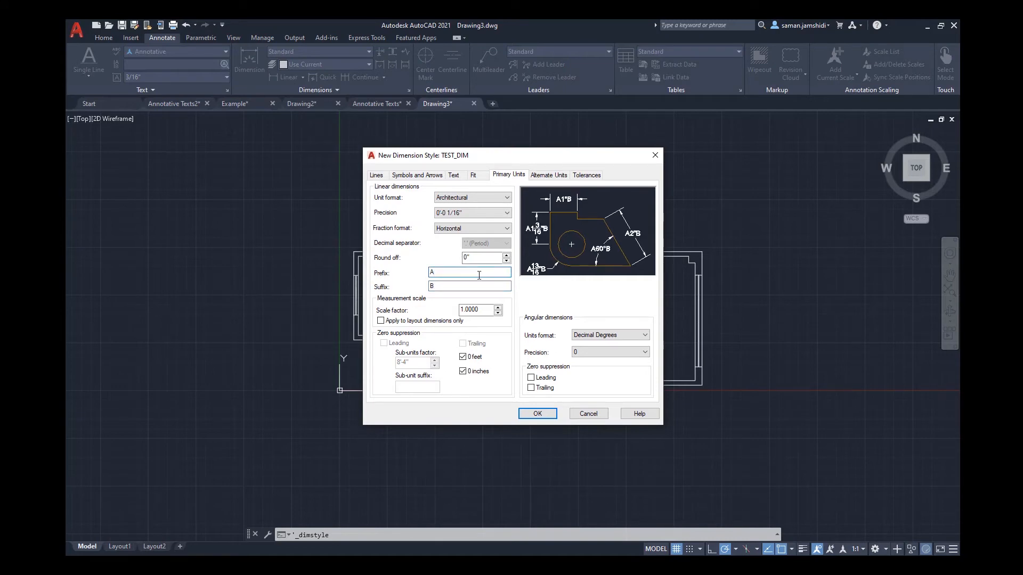
{"action": "key", "text": "Tab"}
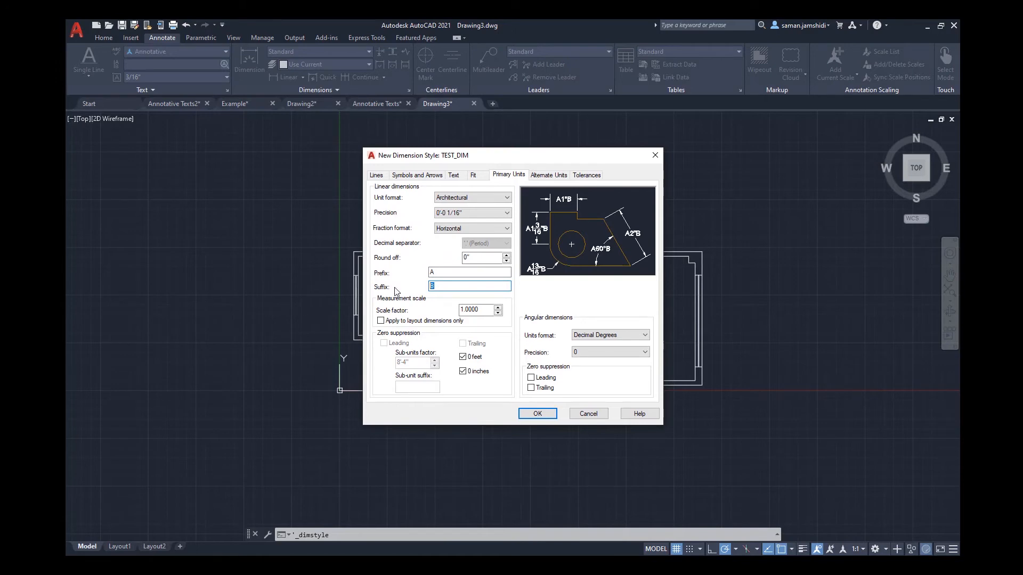
{"action": "key", "text": "BackSpace"}
{"action": "left_click", "coordinate": [445, 273]}
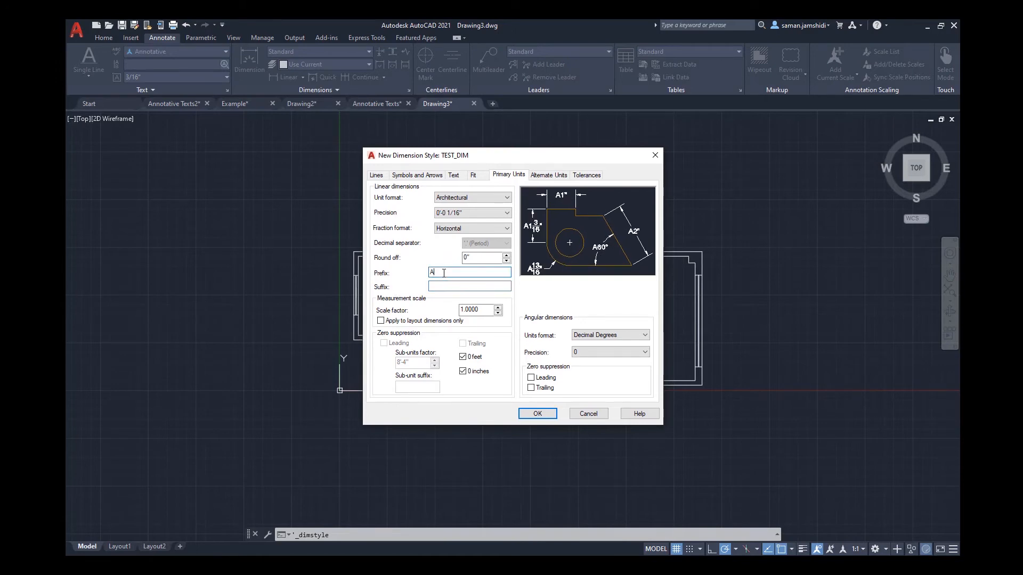
{"action": "key", "text": "BackSpace"}
{"action": "left_click", "coordinate": [508, 286]}
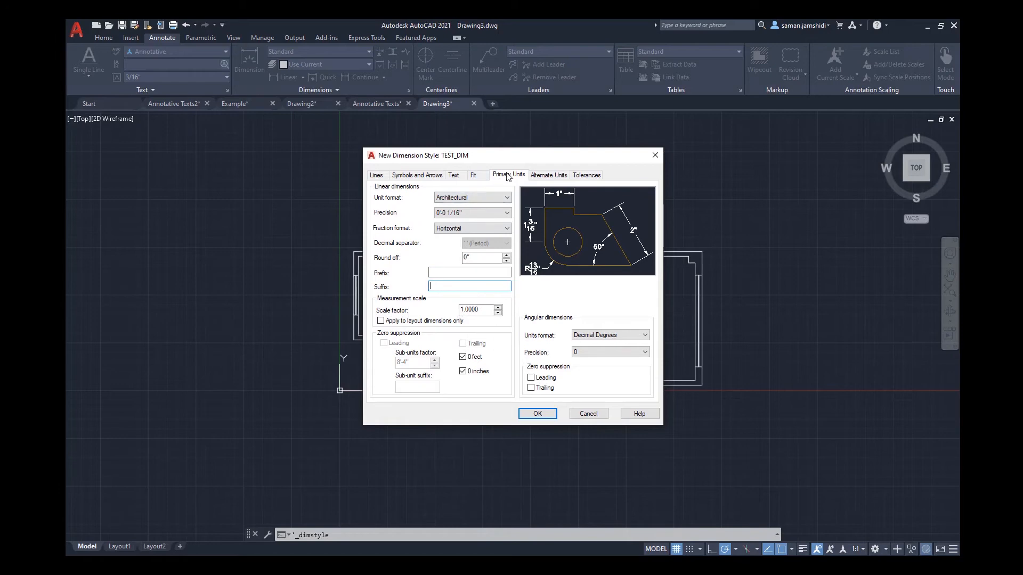
Set the first and second arrowheads of the TEST_DIM style to Architectural tick.
{"action": "left_click", "coordinate": [415, 175]}
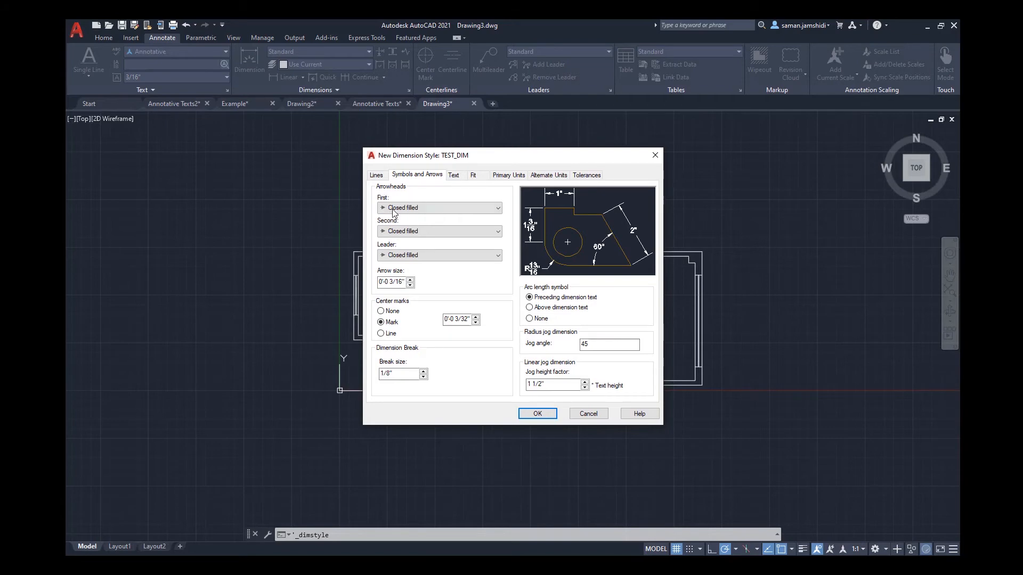
{"action": "left_click", "coordinate": [451, 209]}
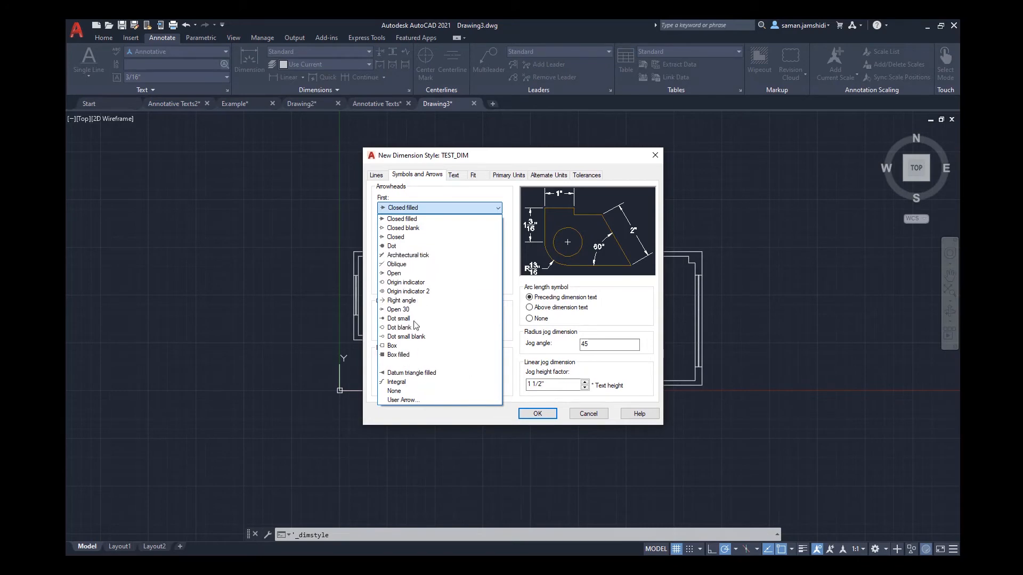
{"action": "left_click", "coordinate": [406, 256]}
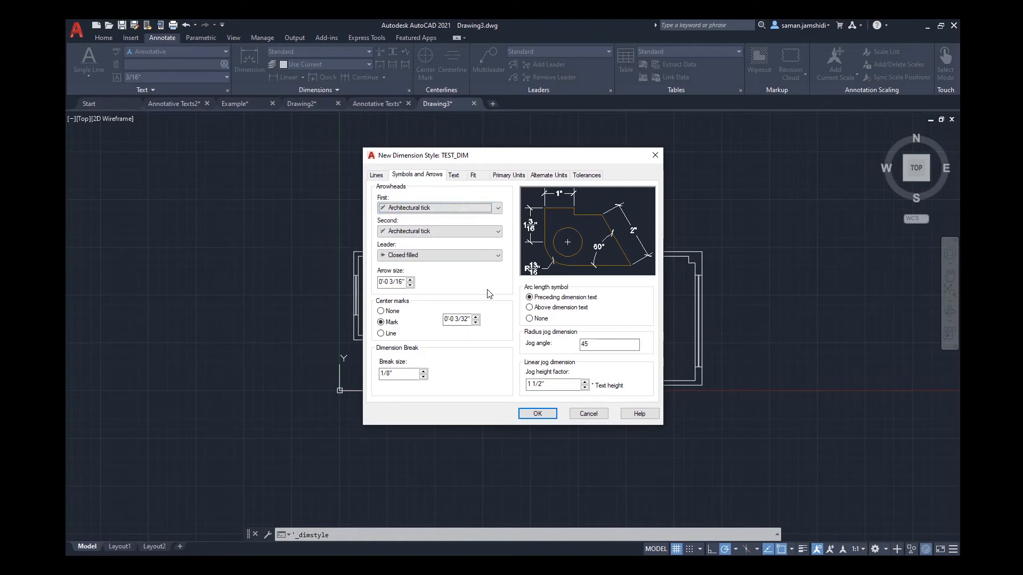
Try an arrow size of 1/2" for the TEST_DIM style and check it in the preview.
{"action": "left_click", "coordinate": [391, 282]}
{"action": "double_click", "coordinate": [391, 282]}
{"action": "key", "text": "Delete"}
{"action": "key", "text": "Delete"}
{"action": "key", "text": "Delete"}
{"action": "key", "text": "Delete"}
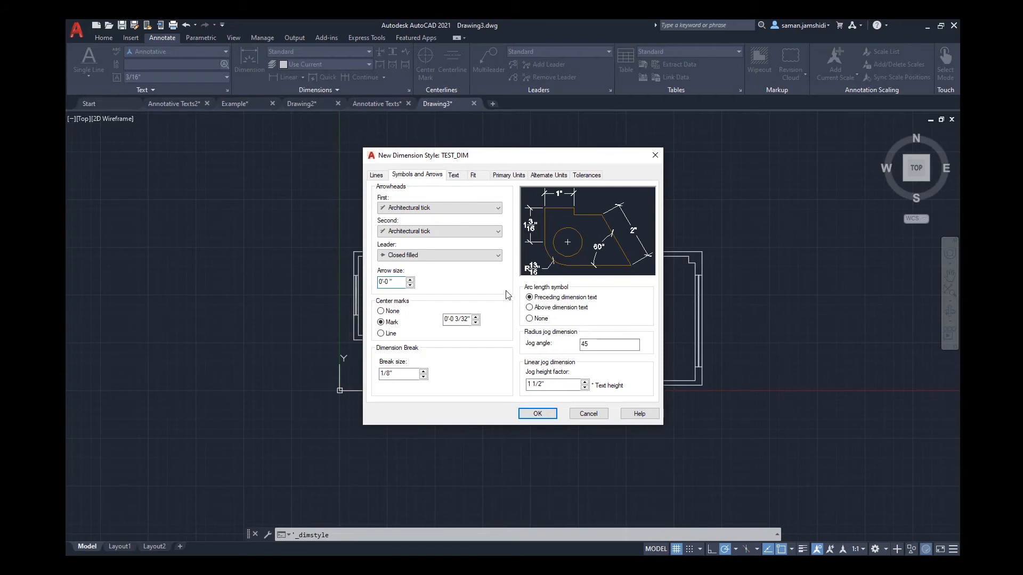
{"action": "left_click", "coordinate": [457, 318]}
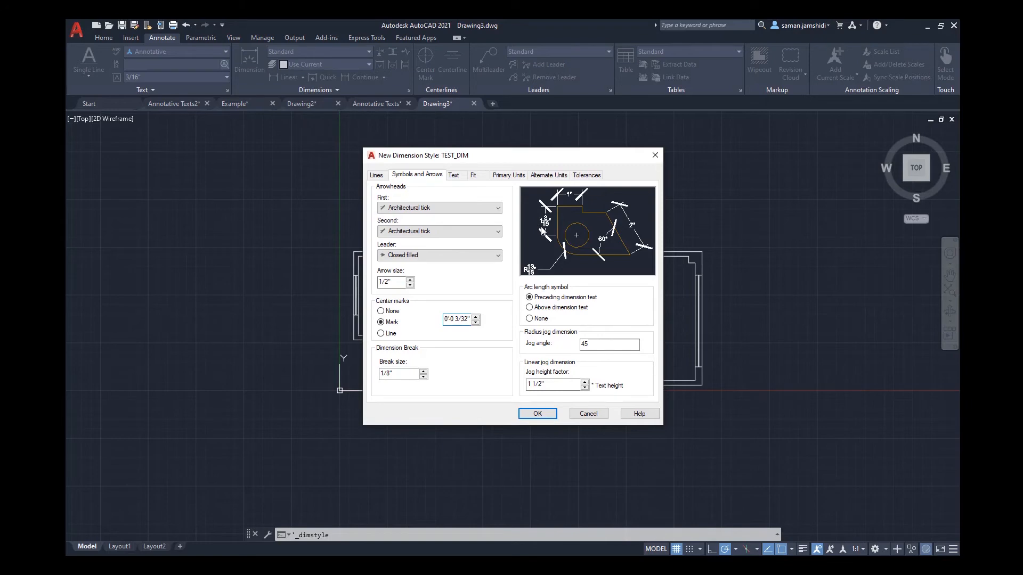
Set the arrow size of the TEST_DIM style back to 3/16".
{"action": "left_click", "coordinate": [383, 283]}
{"action": "double_click", "coordinate": [383, 282]}
{"action": "type", "text": "3/16"}
{"action": "left_click", "coordinate": [456, 319]}
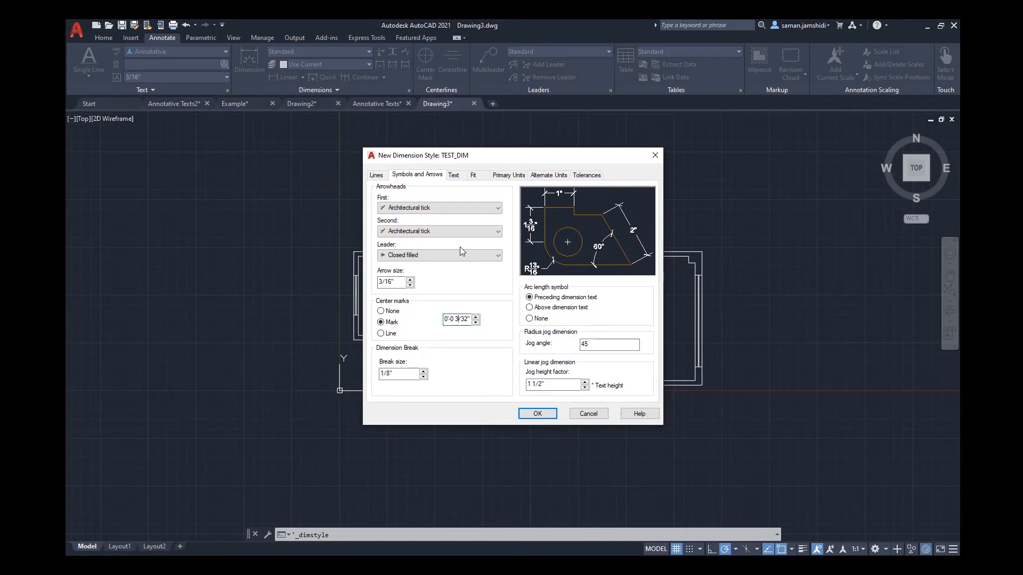
Set the text style used by the TEST_DIM dimension style to Annotative.
{"action": "left_click", "coordinate": [454, 175]}
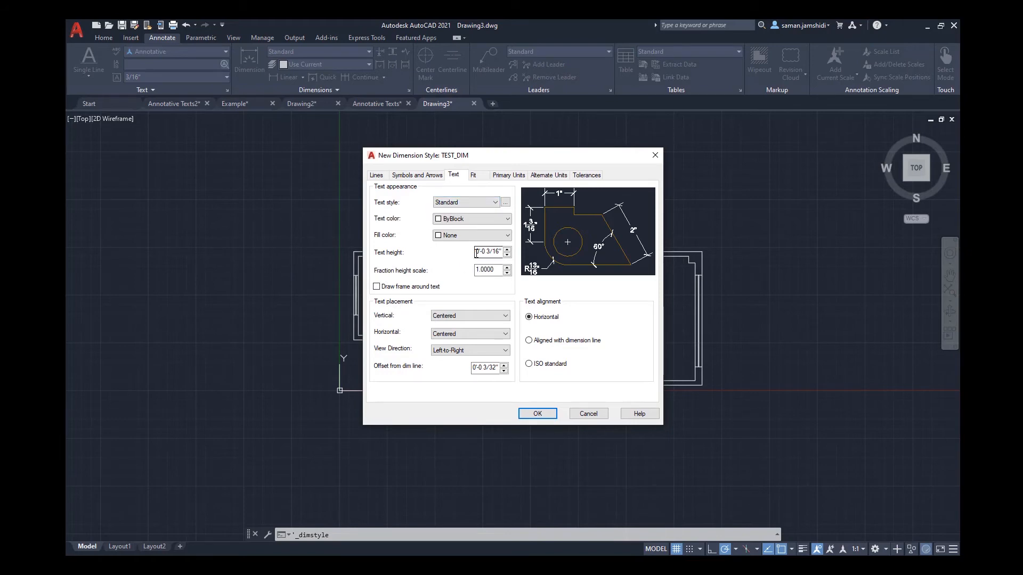
{"action": "left_click", "coordinate": [496, 202]}
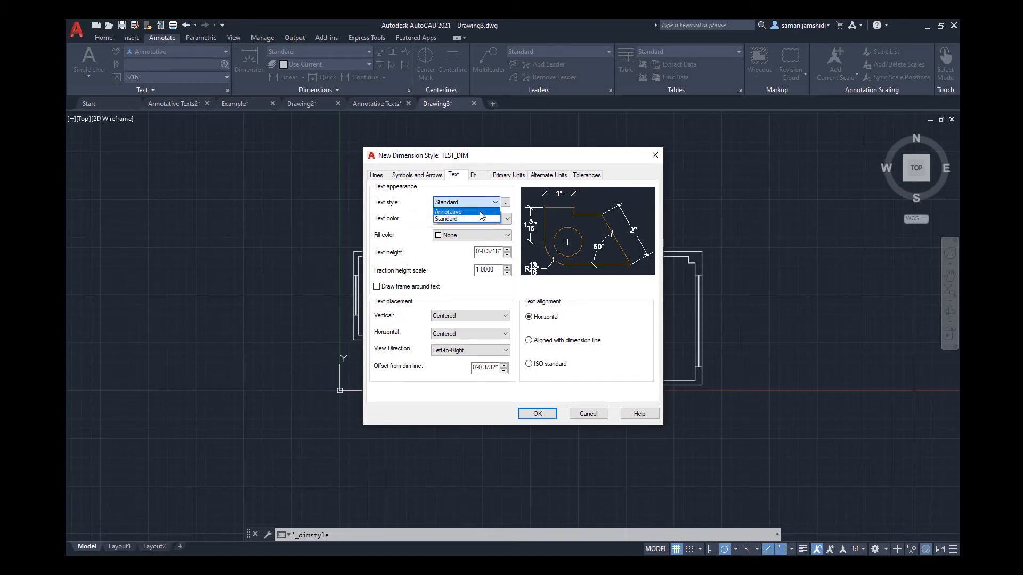
{"action": "left_click", "coordinate": [481, 212]}
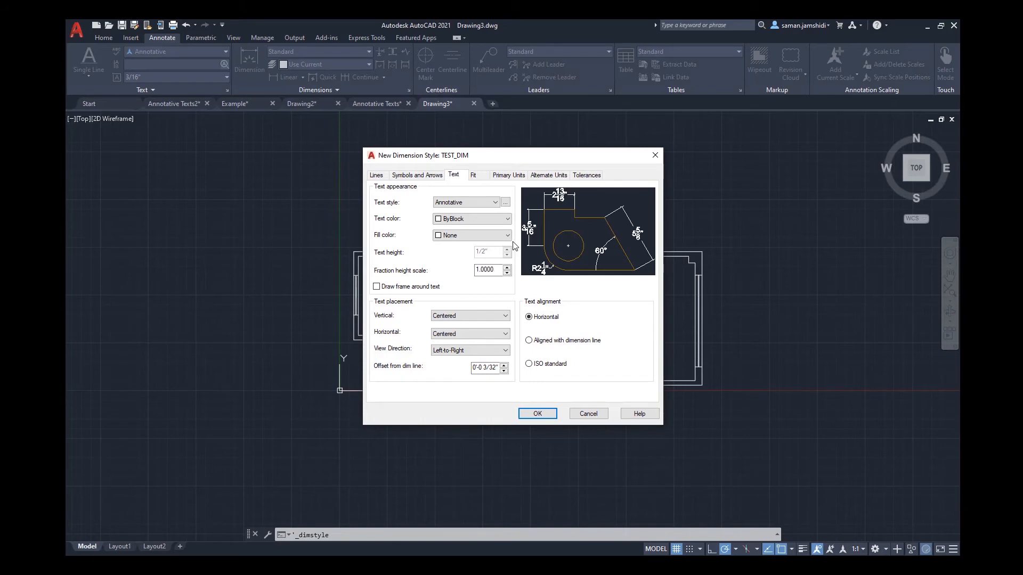
Inspect the paper text height of the Annotative text style and close its settings without changing anything.
{"action": "left_click", "coordinate": [505, 203]}
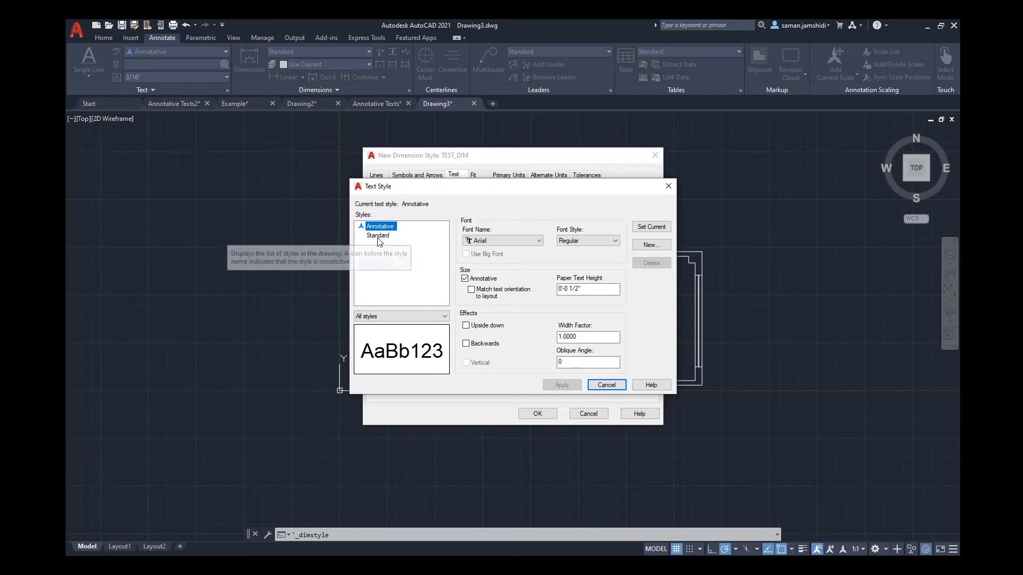
{"action": "left_click", "coordinate": [580, 288]}
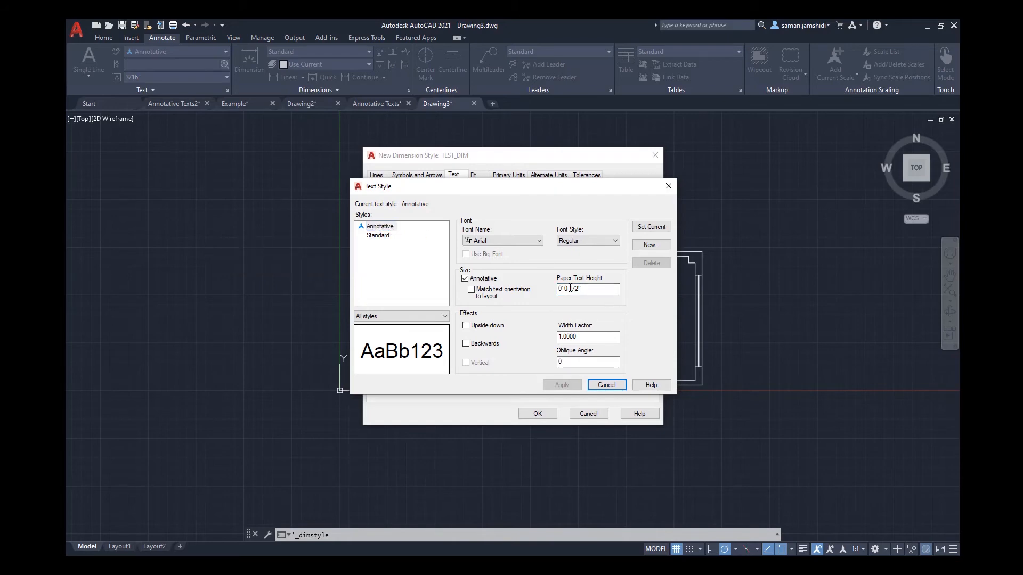
{"action": "double_click", "coordinate": [572, 288]}
{"action": "left_click", "coordinate": [605, 388]}
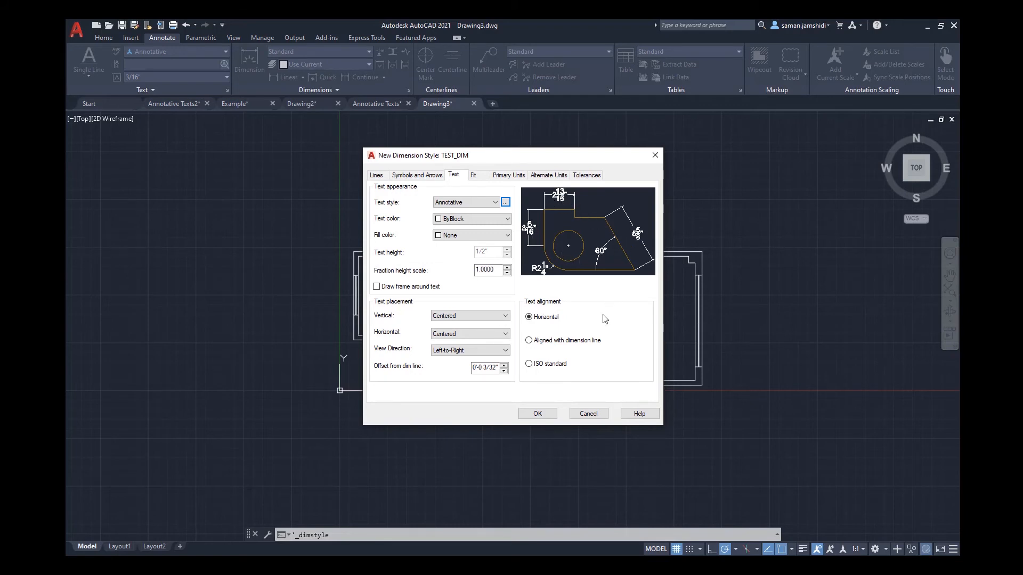
Compare the Aligned with dimension line, ISO standard and Horizontal text alignments in the preview, leaving Horizontal selected.
{"action": "left_click", "coordinate": [529, 340]}
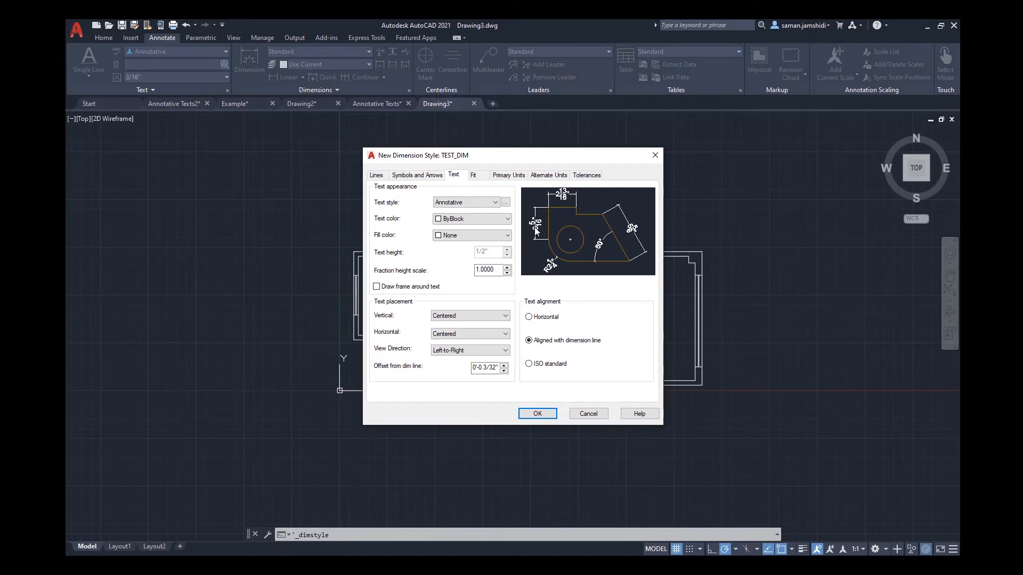
{"action": "left_click", "coordinate": [546, 317]}
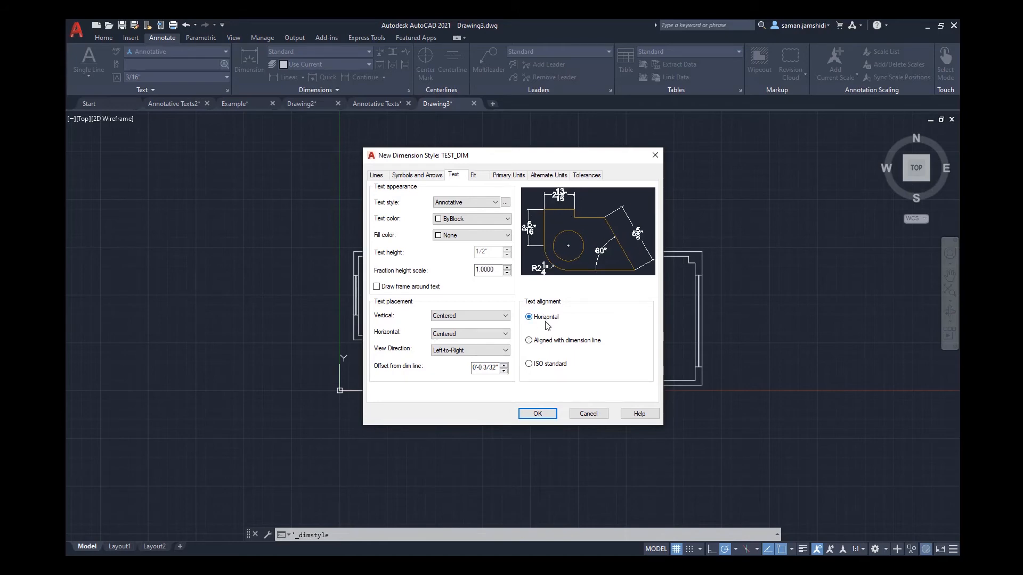
{"action": "left_click", "coordinate": [547, 341]}
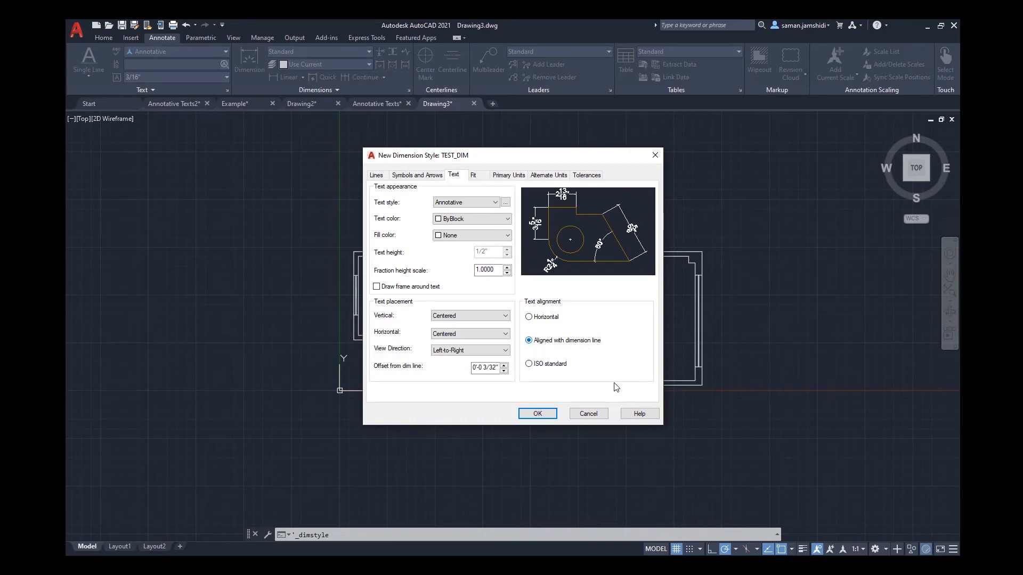
{"action": "left_click", "coordinate": [556, 367]}
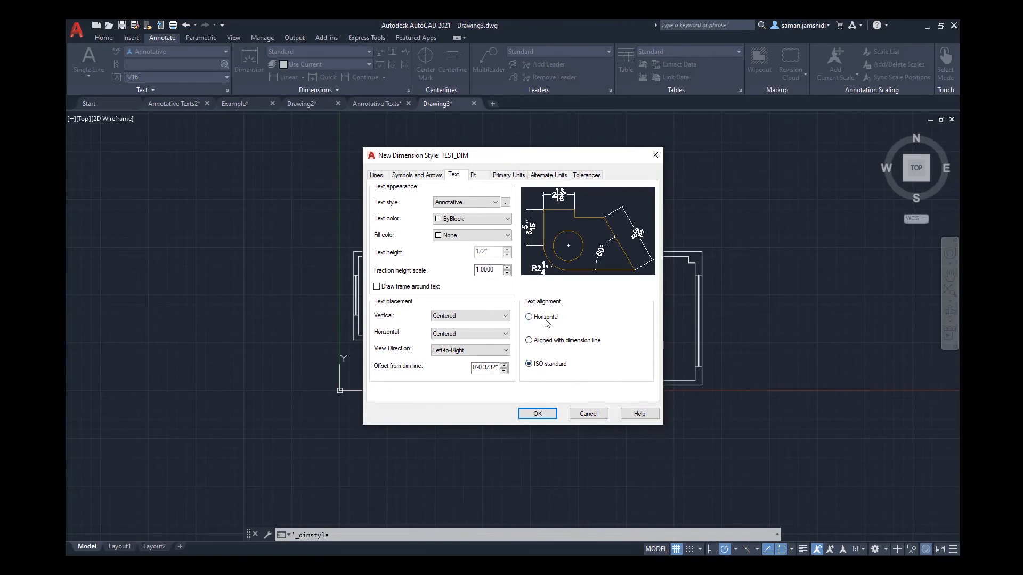
{"action": "left_click", "coordinate": [546, 343]}
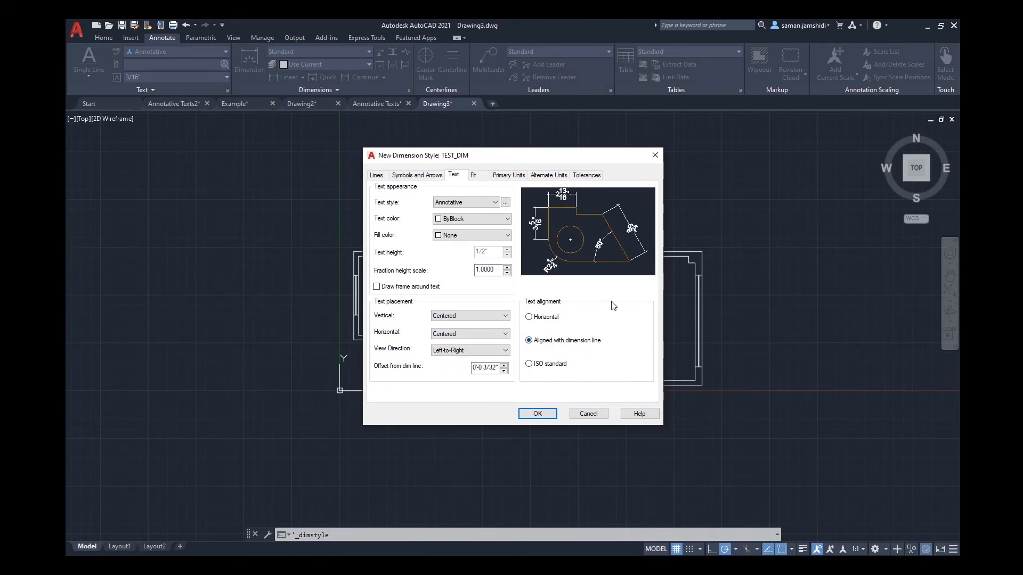
{"action": "left_click", "coordinate": [544, 317]}
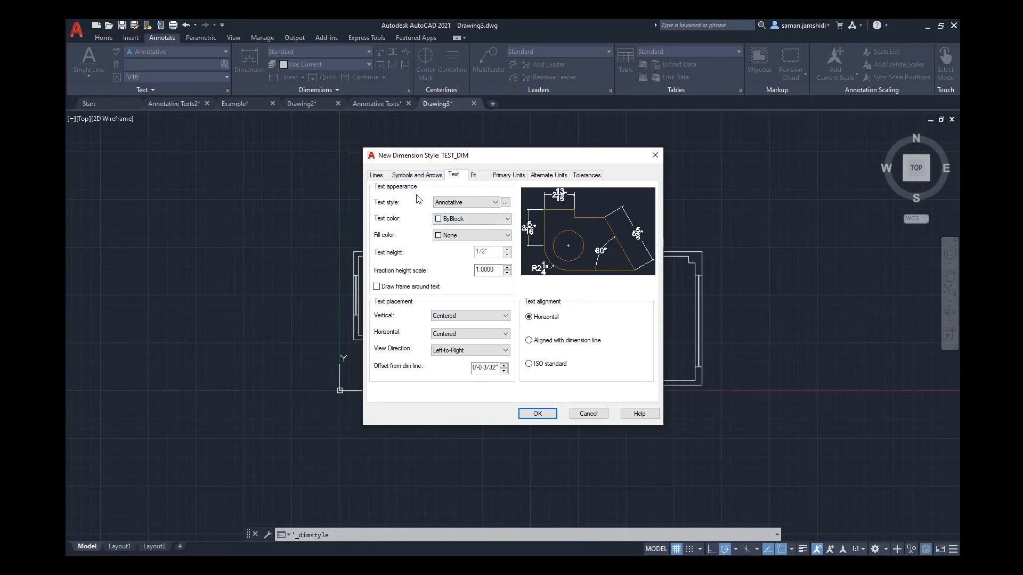
Set the TEST_DIM dimension line color to Red and the extension line color to Yellow.
{"action": "left_click", "coordinate": [377, 175]}
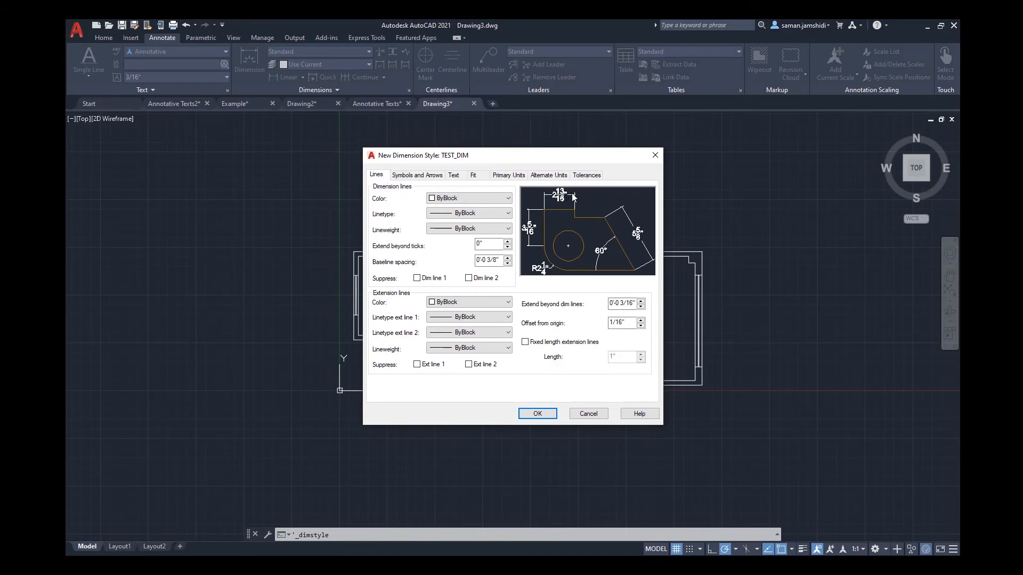
{"action": "left_click", "coordinate": [478, 201]}
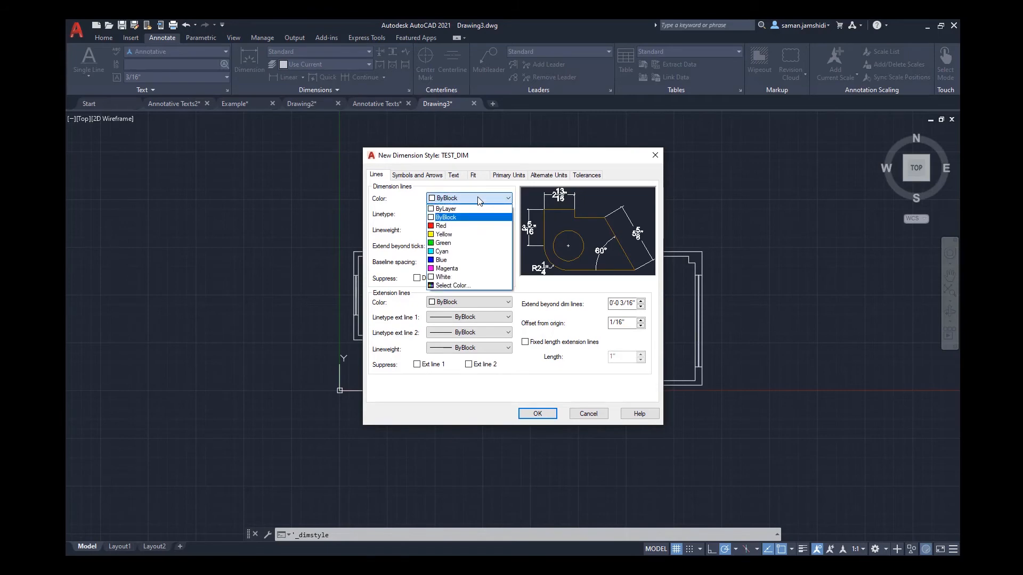
{"action": "left_click", "coordinate": [448, 225]}
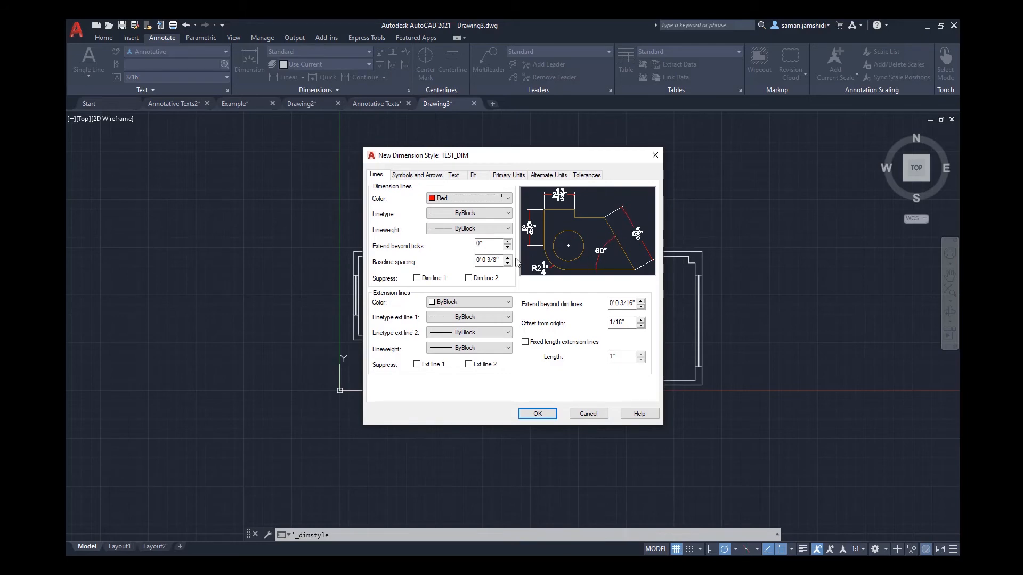
{"action": "left_click", "coordinate": [446, 199]}
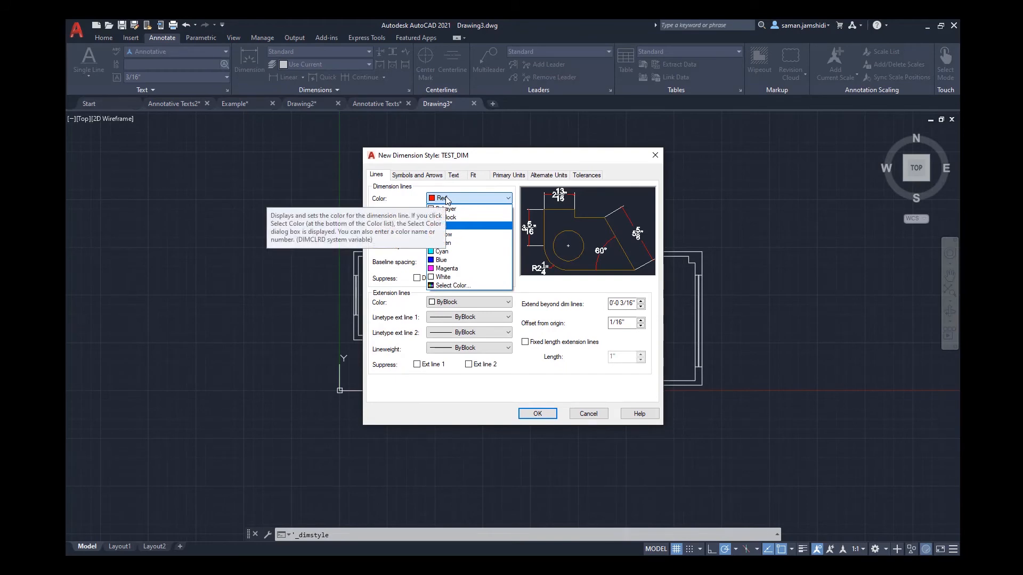
{"action": "left_click", "coordinate": [472, 188]}
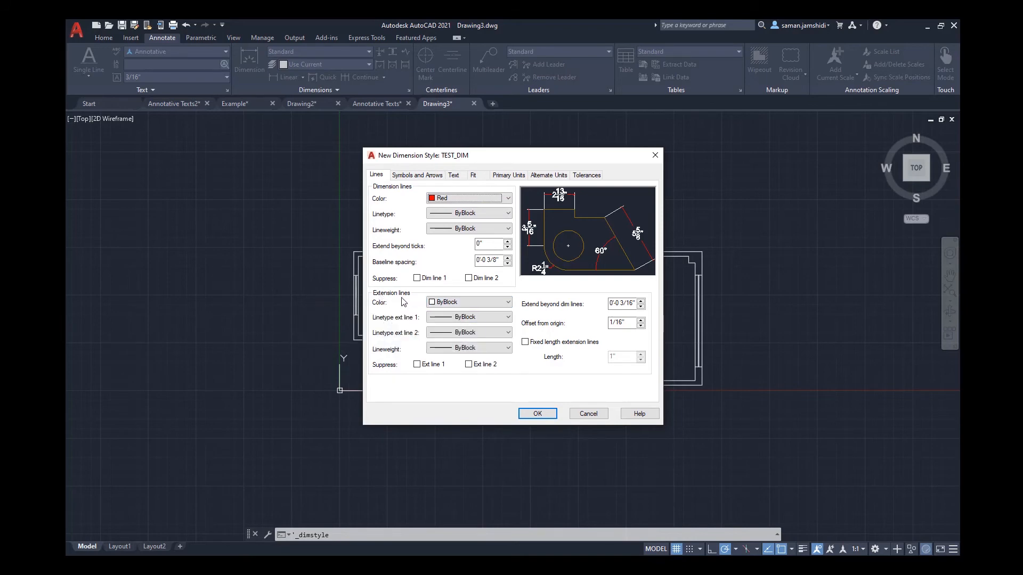
{"action": "left_click", "coordinate": [485, 302]}
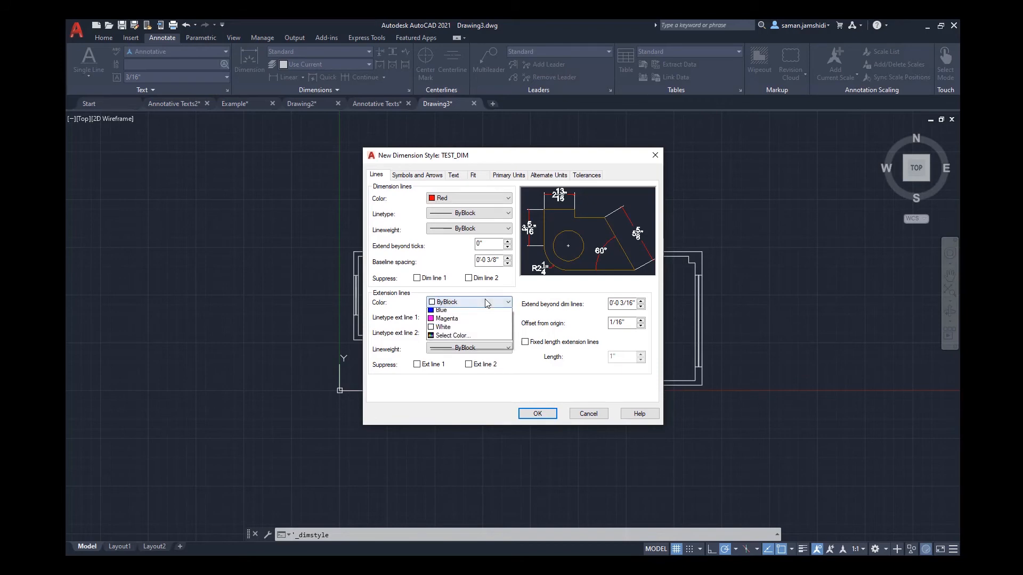
{"action": "left_click", "coordinate": [474, 335]}
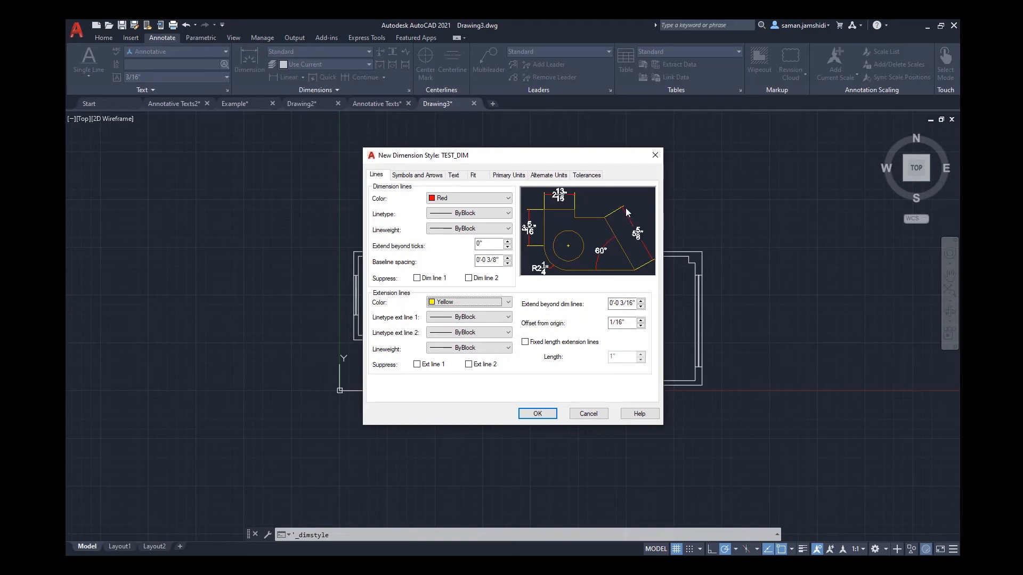
Set the TEST_DIM extension lines to extend 1/2" beyond the dimension lines, with a 1/2" offset from origin.
{"action": "left_click_drag", "start_coordinate": [619, 304], "coordinate": [633, 304]}
{"action": "right_click", "coordinate": [629, 306]}
{"action": "left_click", "coordinate": [629, 306]}
{"action": "type", "text": "1/2"}
{"action": "left_click", "coordinate": [630, 325]}
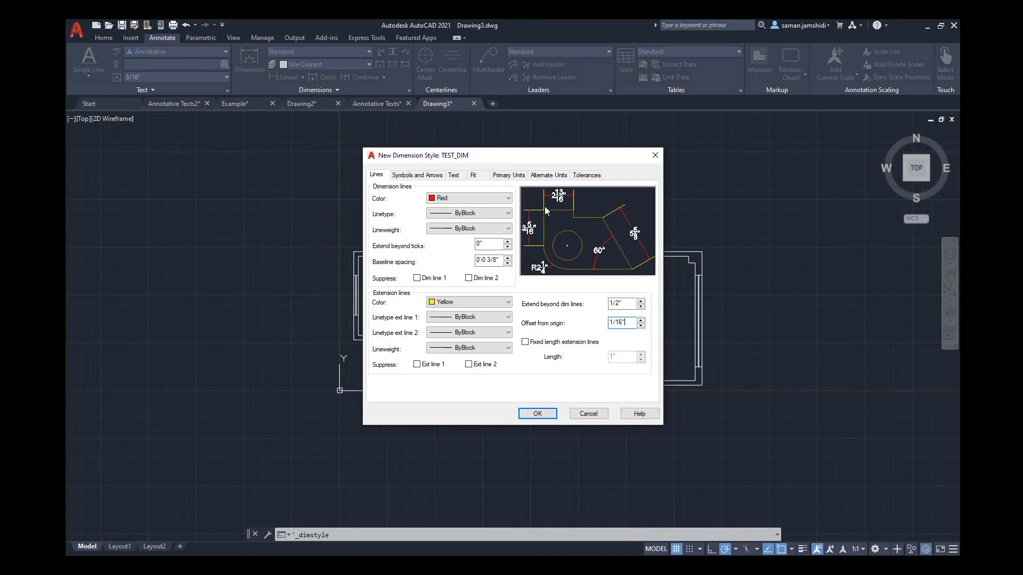
{"action": "double_click", "coordinate": [618, 322]}
{"action": "type", "text": "1/2\""}
{"action": "left_click", "coordinate": [623, 302]}
Review the TEST_DIM arrowhead settings and the vertical text placement options without changing them.
{"action": "left_click", "coordinate": [410, 176]}
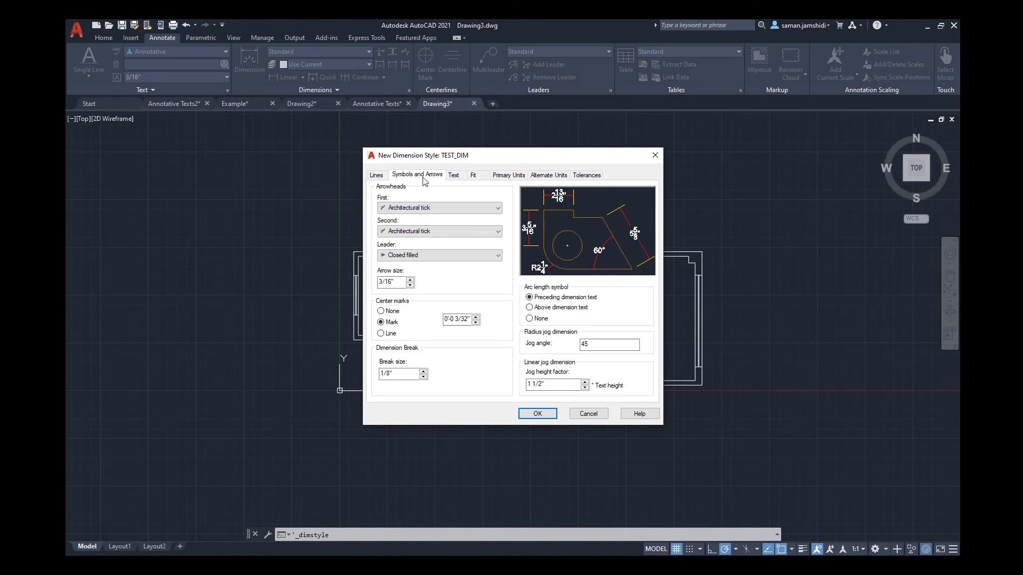
{"action": "left_click", "coordinate": [462, 176]}
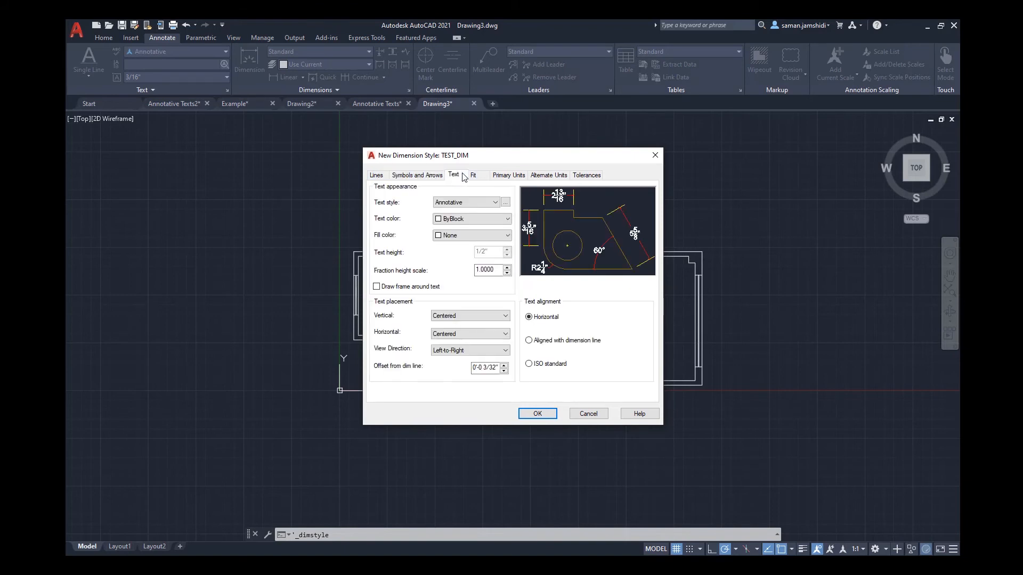
{"action": "left_click", "coordinate": [465, 320]}
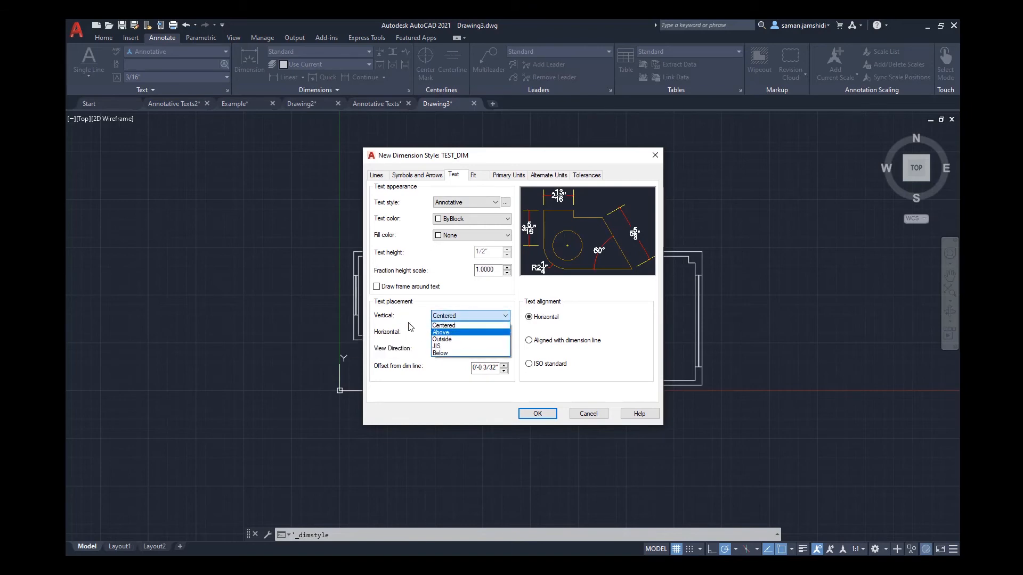
{"action": "left_click", "coordinate": [414, 326]}
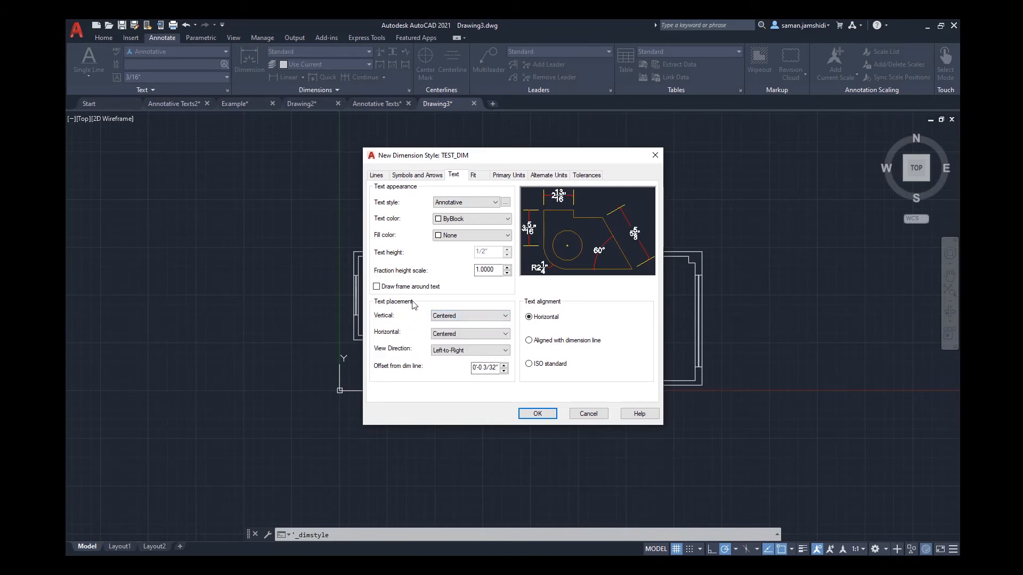
Compare the Arrows and Text fit options in the preview, leaving Either text or arrows (best fit) selected.
{"action": "left_click", "coordinate": [473, 177]}
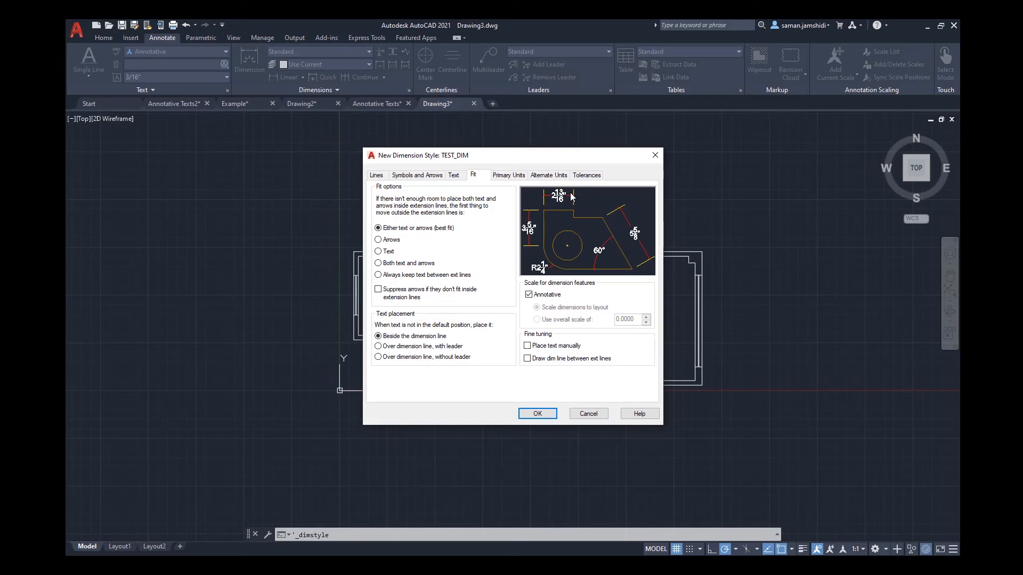
{"action": "left_click", "coordinate": [391, 243]}
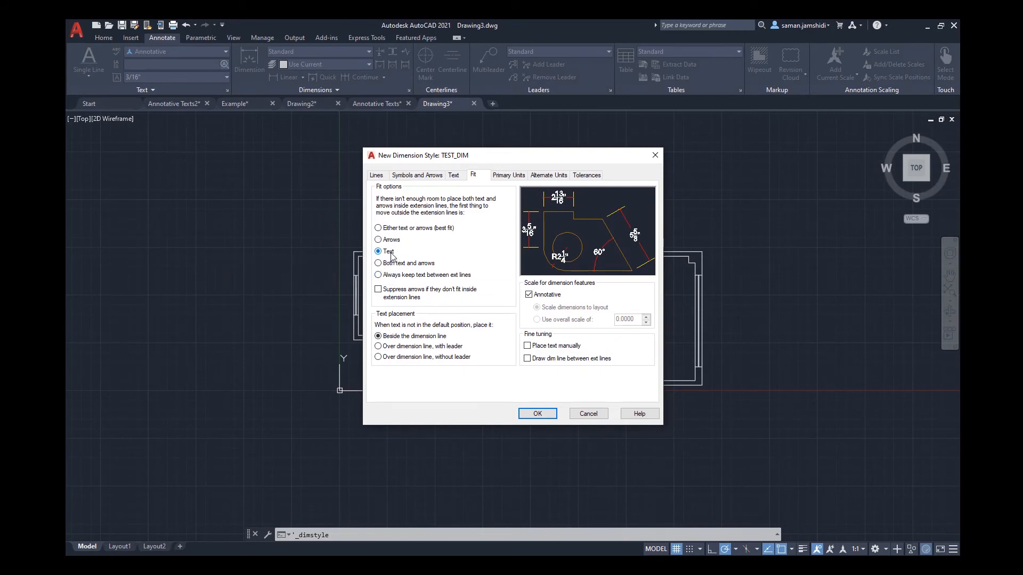
{"action": "left_click", "coordinate": [393, 254]}
{"action": "left_click", "coordinate": [398, 229]}
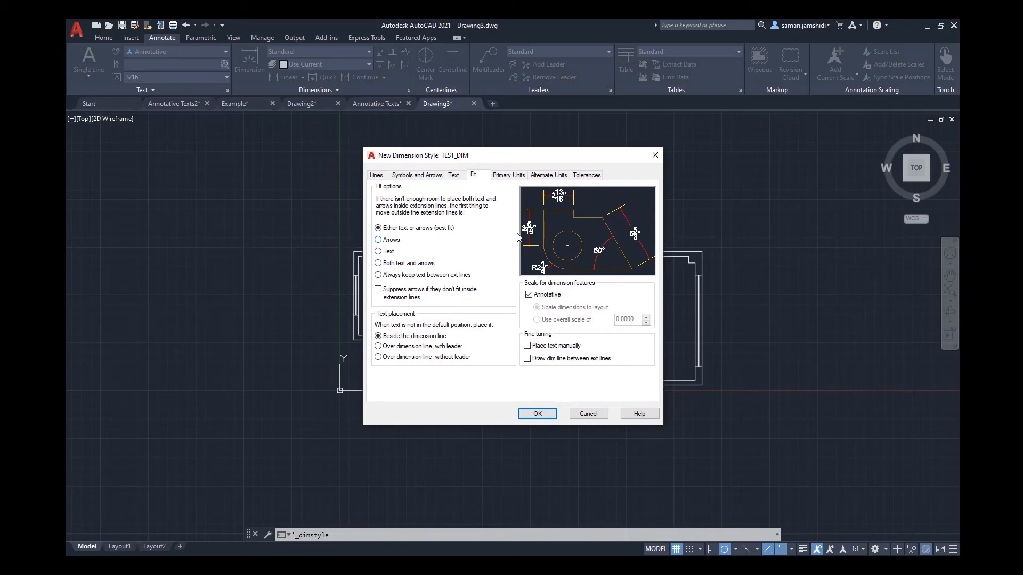
Look through the primary units, alternate units and tolerance settings of the TEST_DIM style.
{"action": "left_click", "coordinate": [516, 176]}
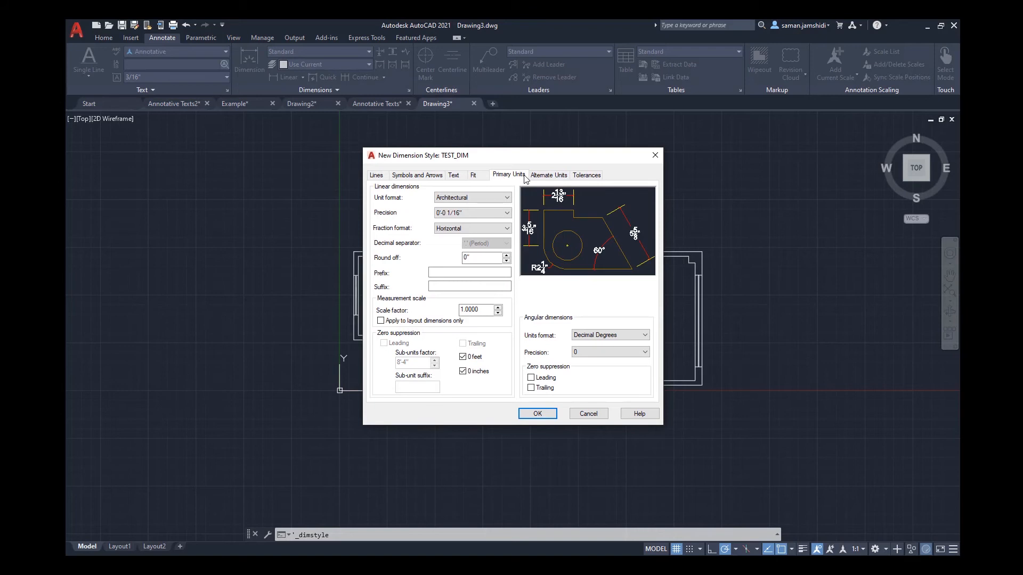
{"action": "left_click", "coordinate": [558, 177]}
{"action": "left_click", "coordinate": [584, 176]}
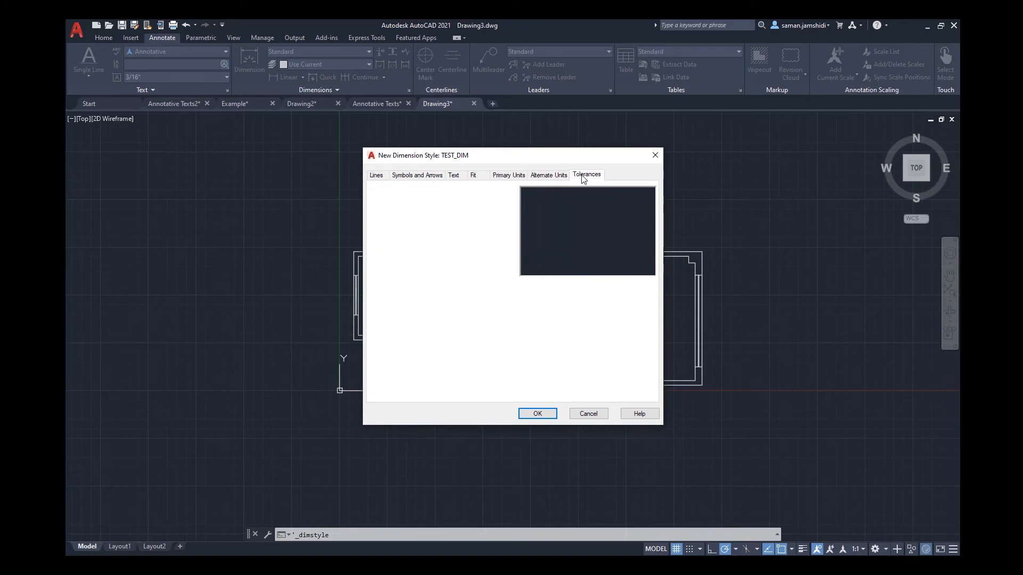
{"action": "left_click", "coordinate": [516, 177]}
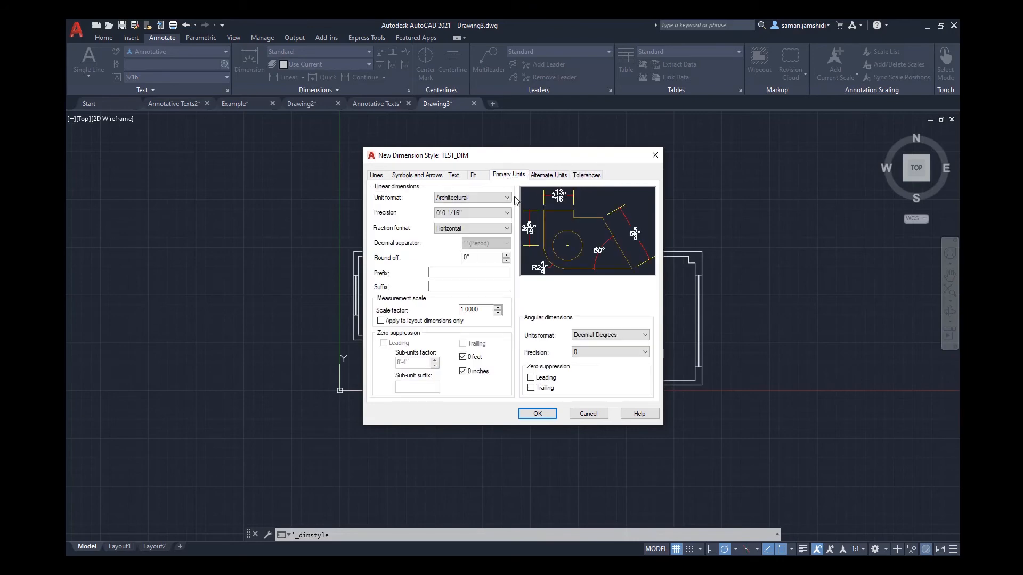
Save the TEST_DIM dimension style settings and close the Dimension Style Manager.
{"action": "left_click", "coordinate": [548, 415]}
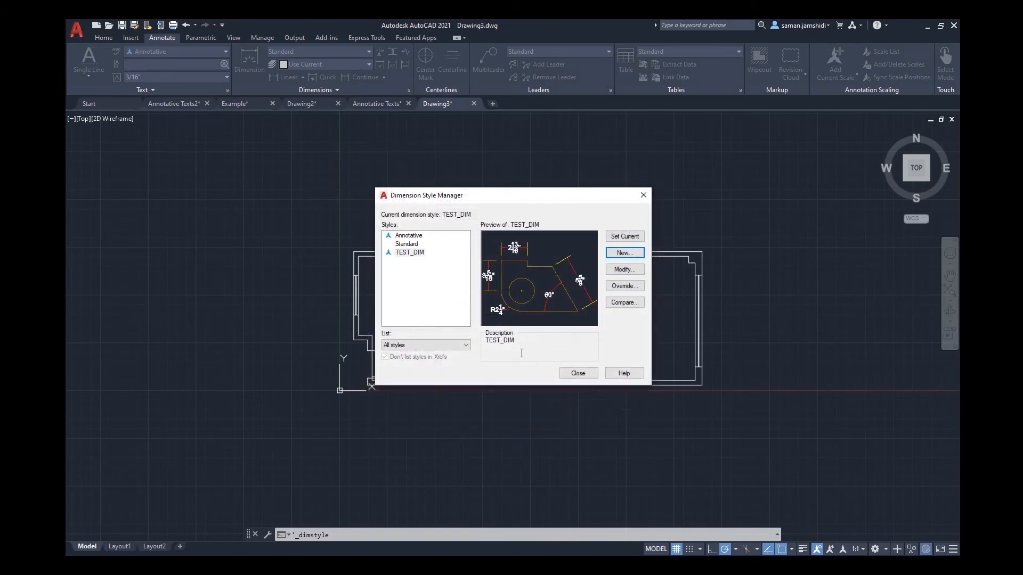
{"action": "left_click", "coordinate": [409, 253]}
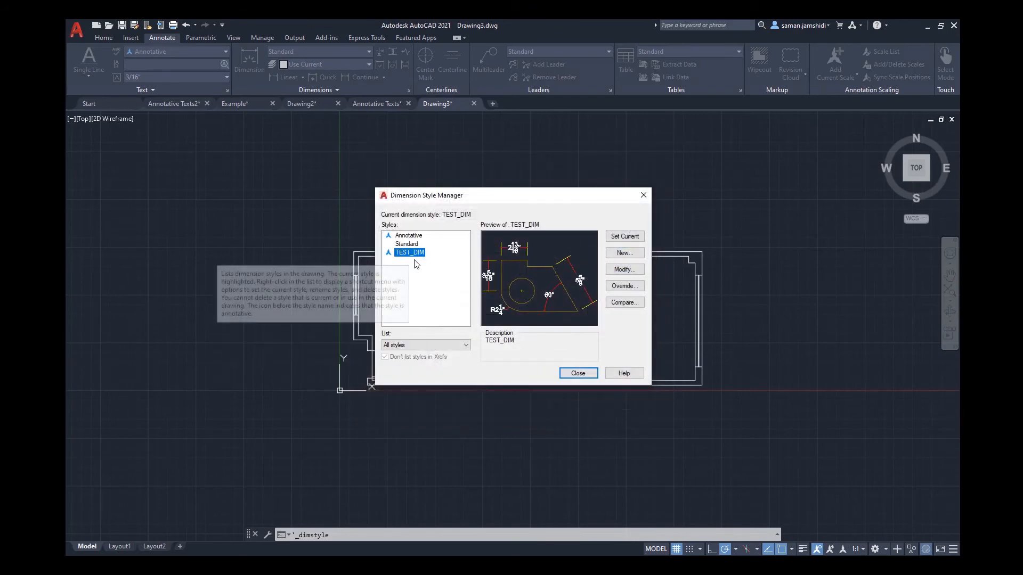
{"action": "left_click", "coordinate": [578, 374]}
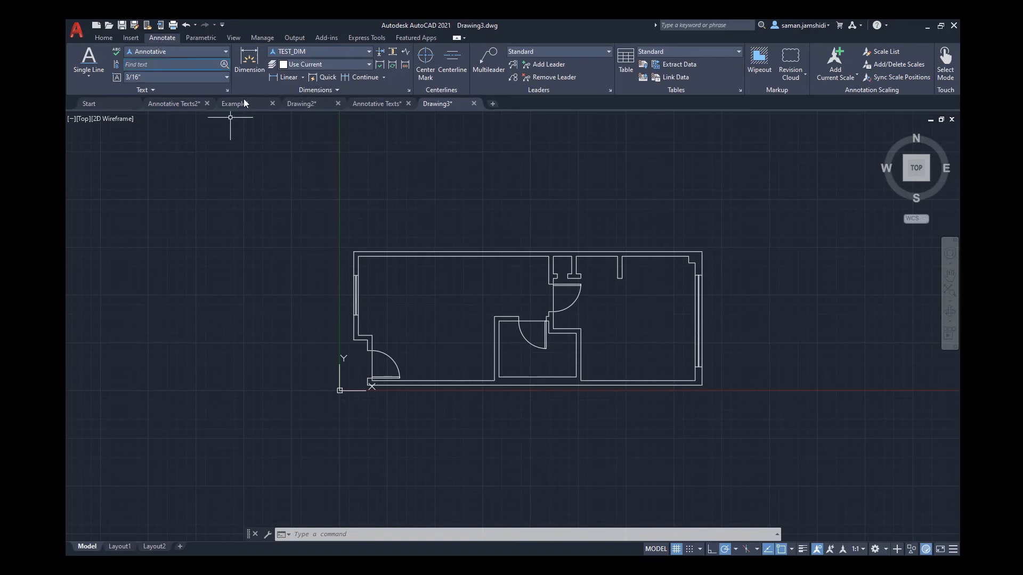
Add a linear dimension in the TEST_DIM style across the full length of the floor plan, placed above the upper wall.
{"action": "left_click", "coordinate": [286, 78]}
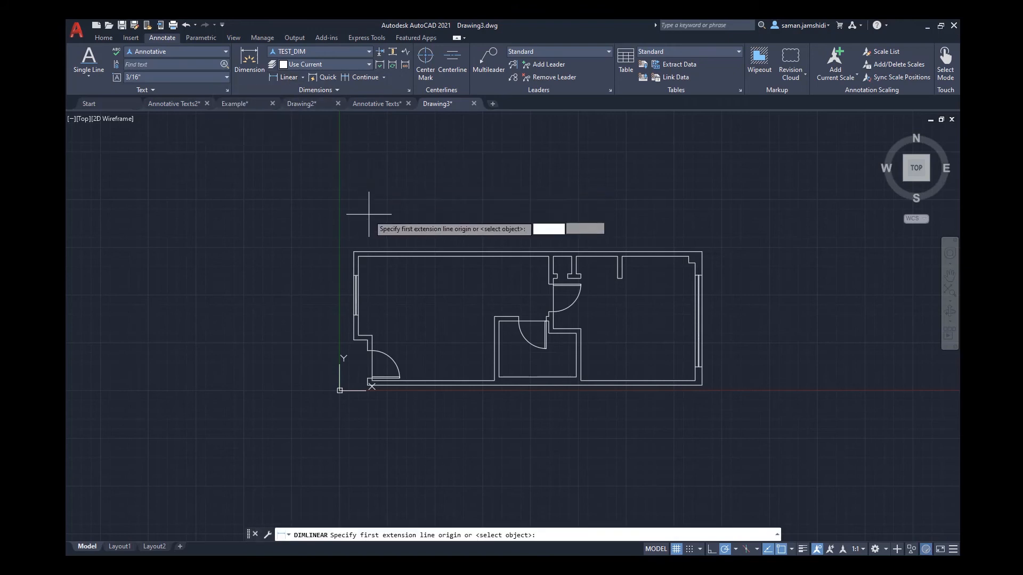
{"action": "left_click", "coordinate": [353, 254]}
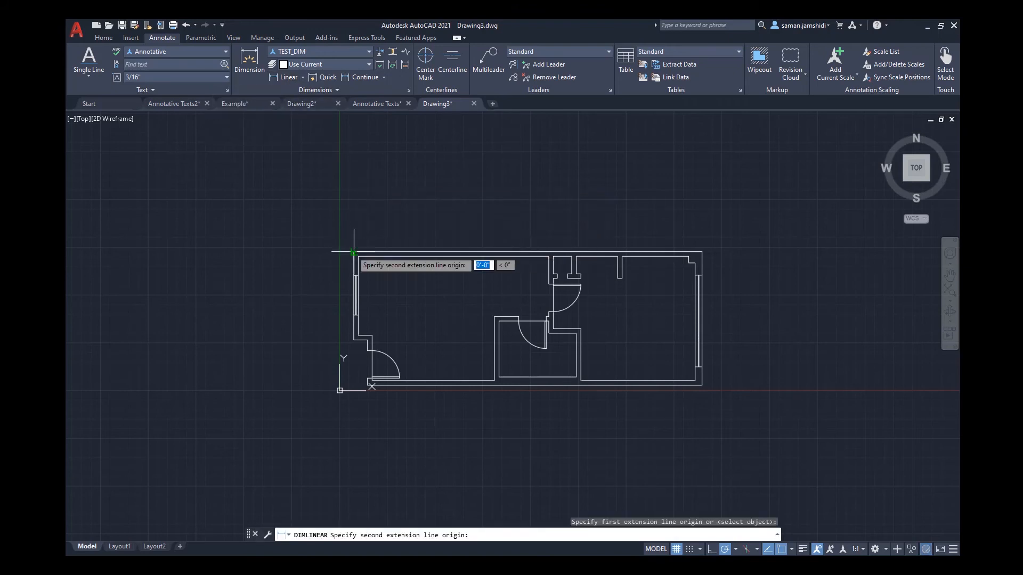
{"action": "left_click", "coordinate": [703, 251]}
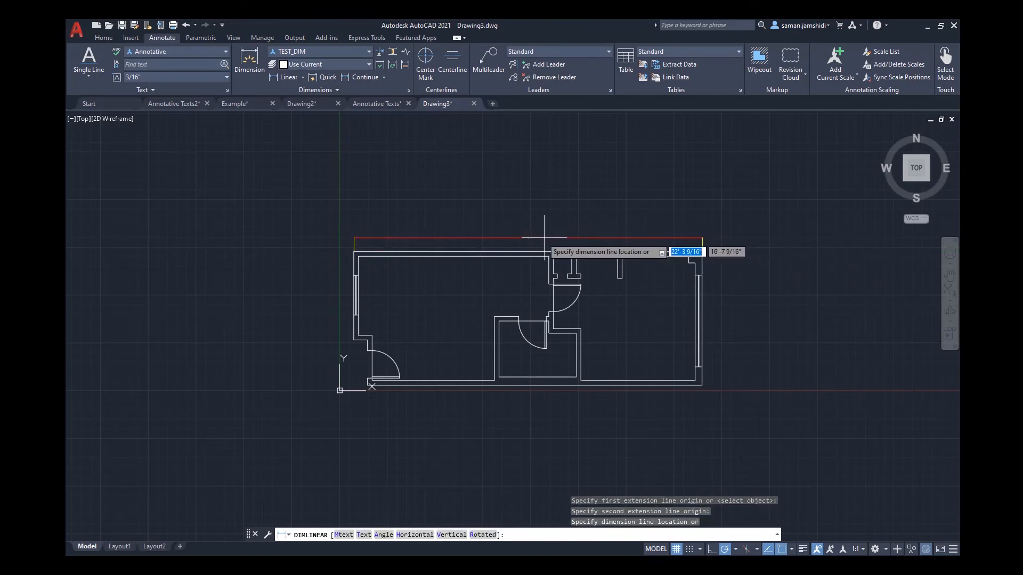
{"action": "left_click", "coordinate": [522, 230]}
Examine the overall dimension's text size and annotative marker in model space, and its appearance in the Layout1 viewport.
{"action": "scroll", "coordinate": [525, 229], "scroll_direction": "up", "scroll_amount": 10}
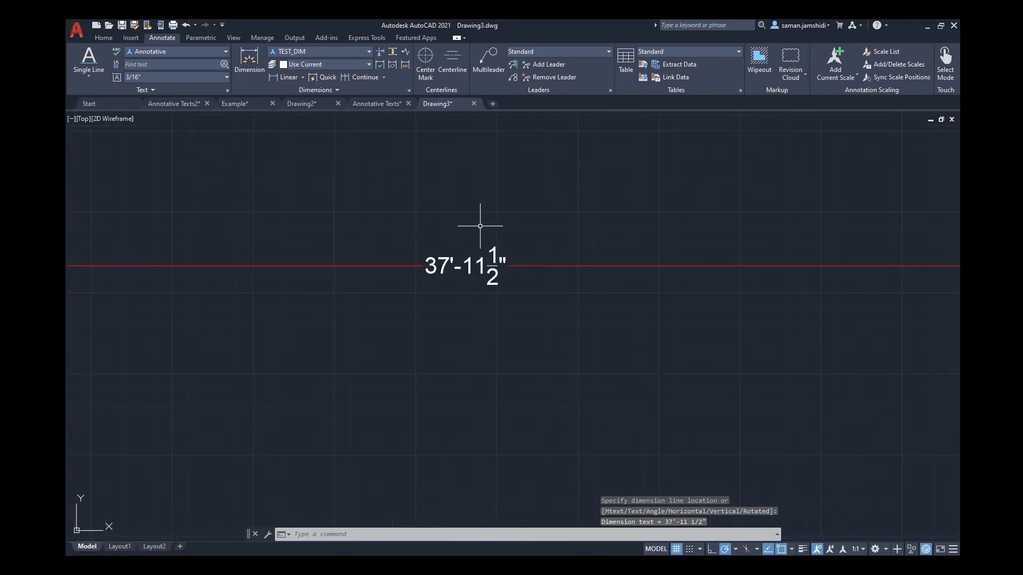
{"action": "scroll", "coordinate": [463, 226], "scroll_direction": "down", "scroll_amount": 6}
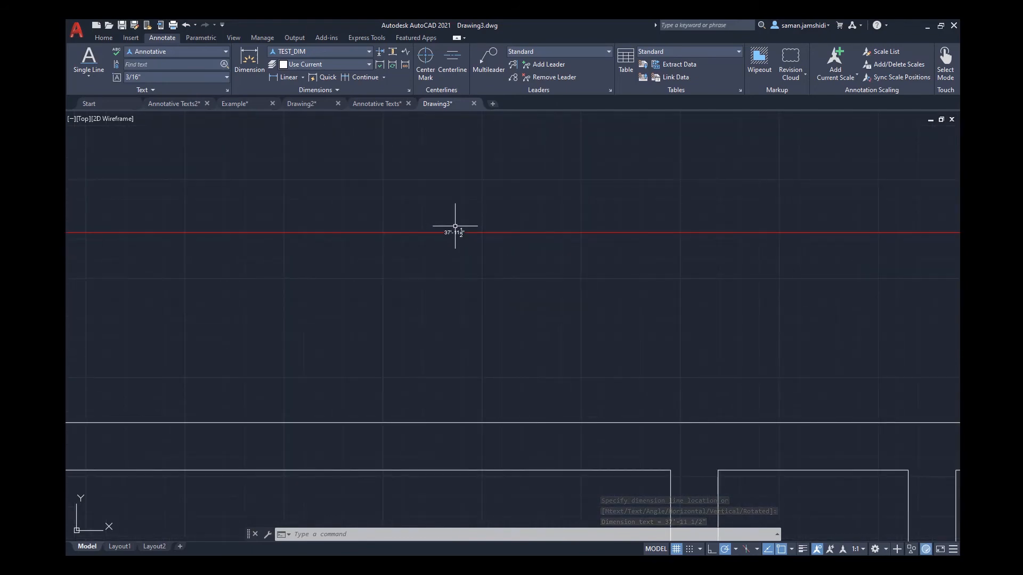
{"action": "scroll", "coordinate": [455, 226], "scroll_direction": "down", "scroll_amount": 6}
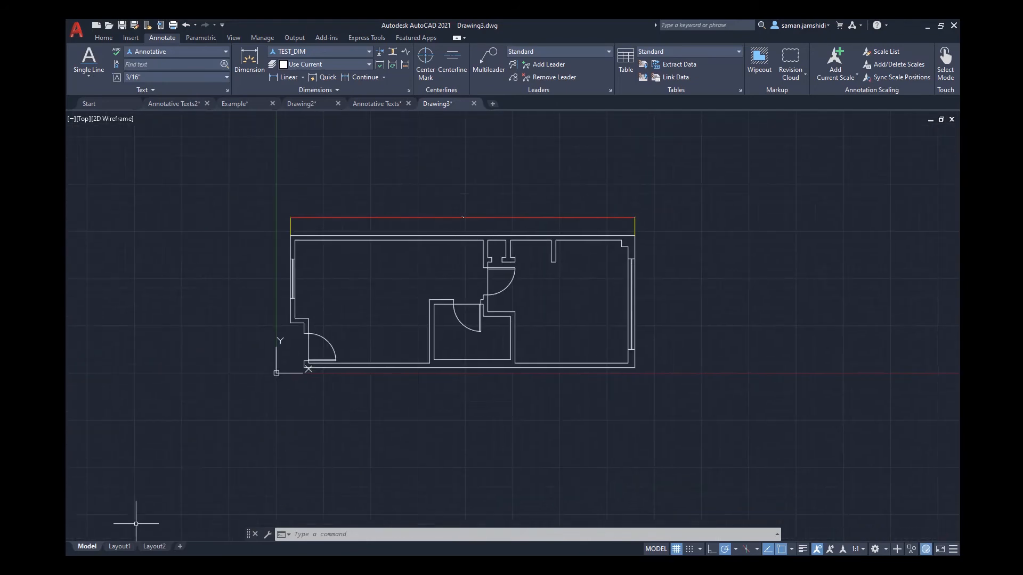
{"action": "left_click", "coordinate": [120, 547]}
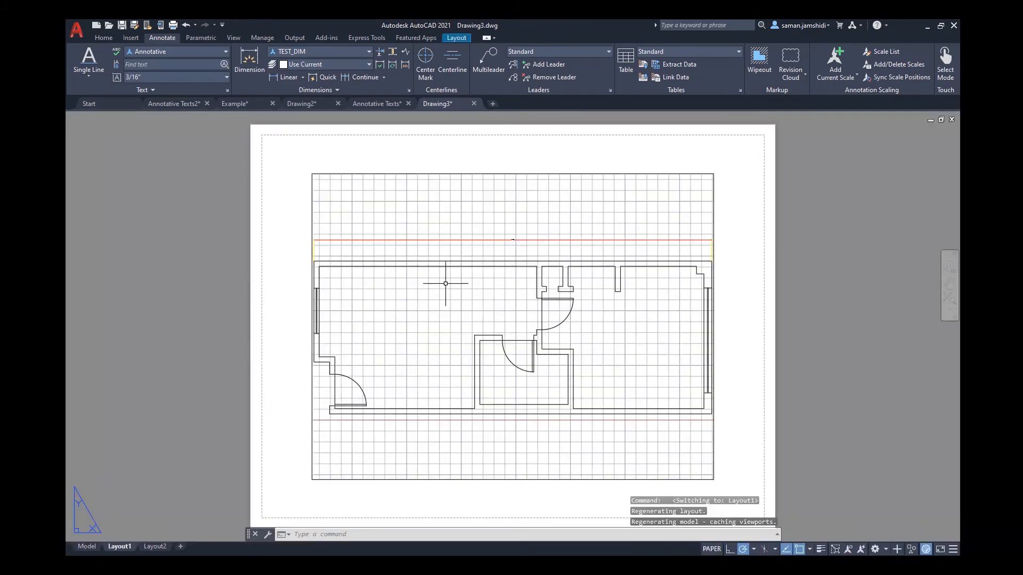
{"action": "left_click", "coordinate": [85, 550]}
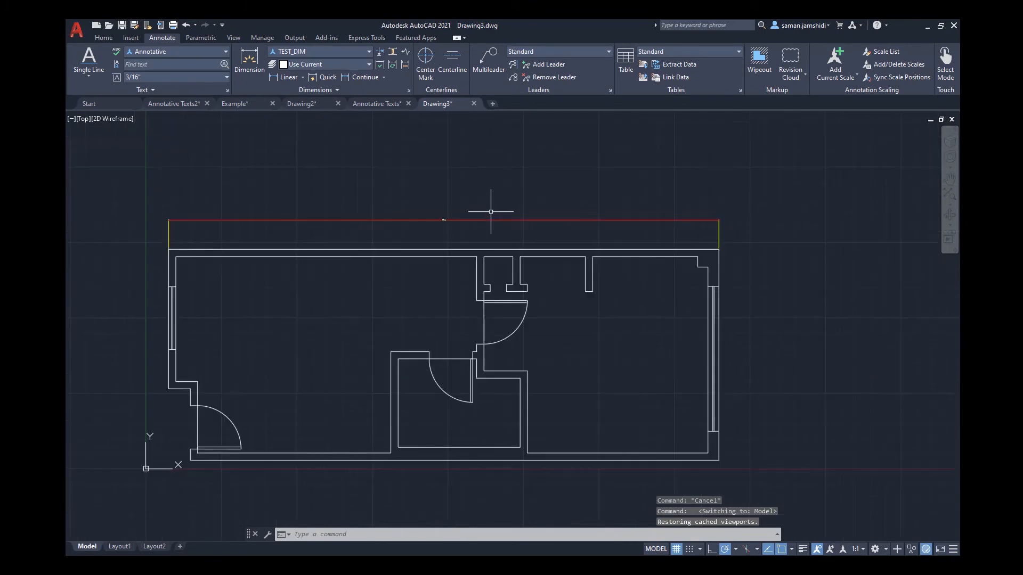
{"action": "scroll", "coordinate": [491, 212], "scroll_direction": "up", "scroll_amount": 10}
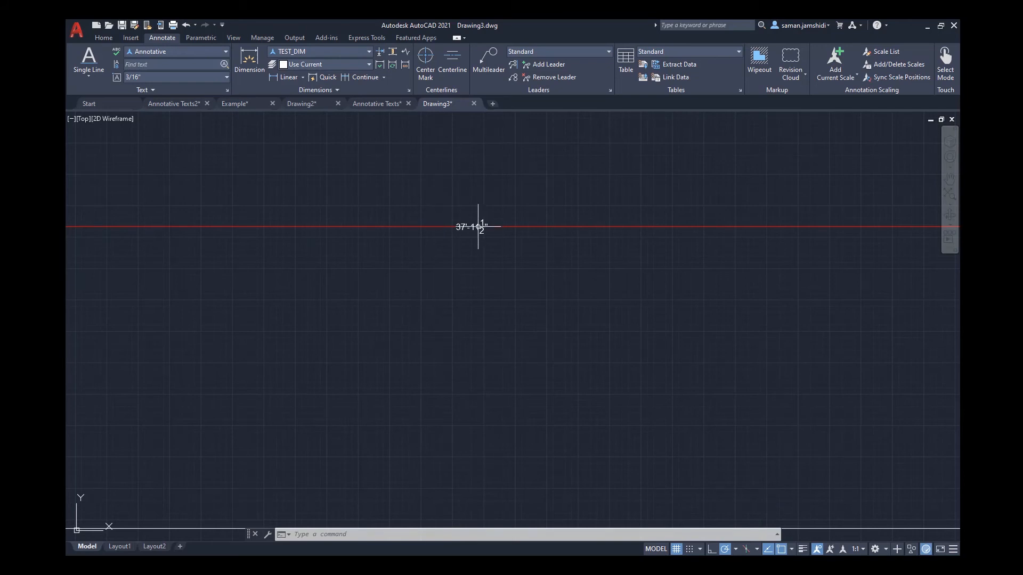
{"action": "scroll", "coordinate": [474, 222], "scroll_direction": "up", "scroll_amount": 6}
{"action": "scroll", "coordinate": [475, 222], "scroll_direction": "down", "scroll_amount": 6}
{"action": "scroll", "coordinate": [488, 222], "scroll_direction": "down", "scroll_amount": 5}
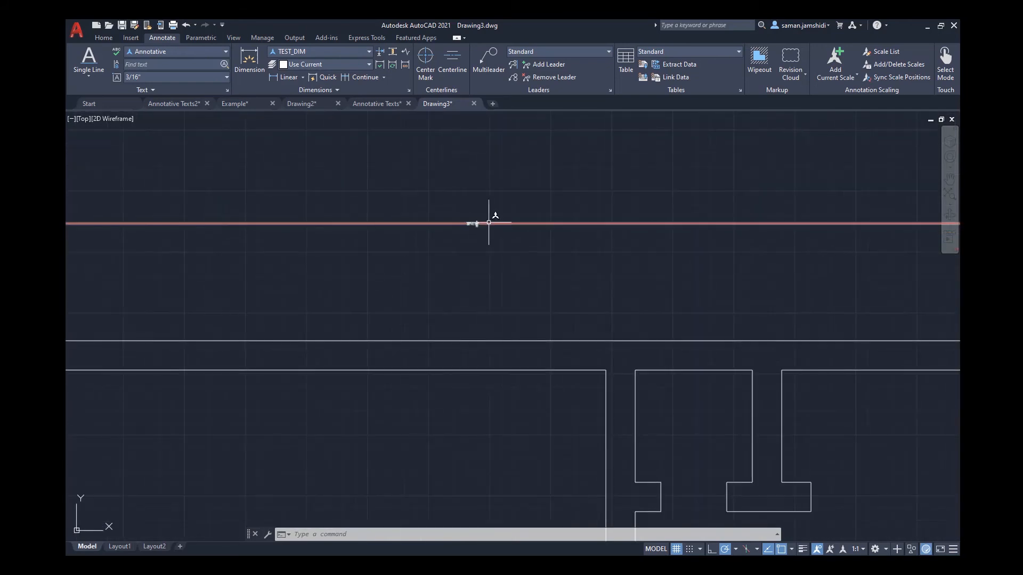
{"action": "mouse_move", "coordinate": [488, 222]}
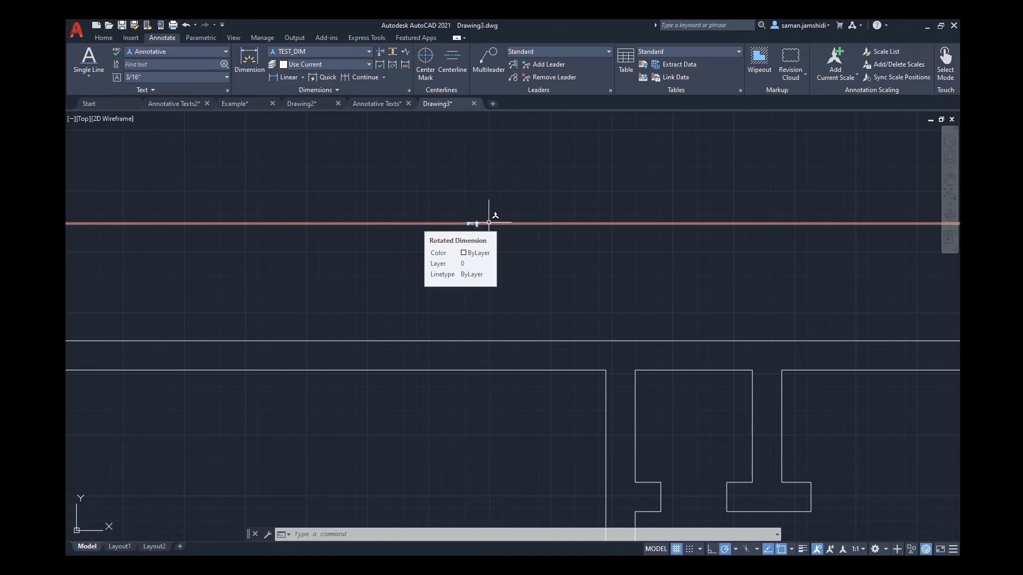
{"action": "scroll", "coordinate": [490, 222], "scroll_direction": "down", "scroll_amount": 6}
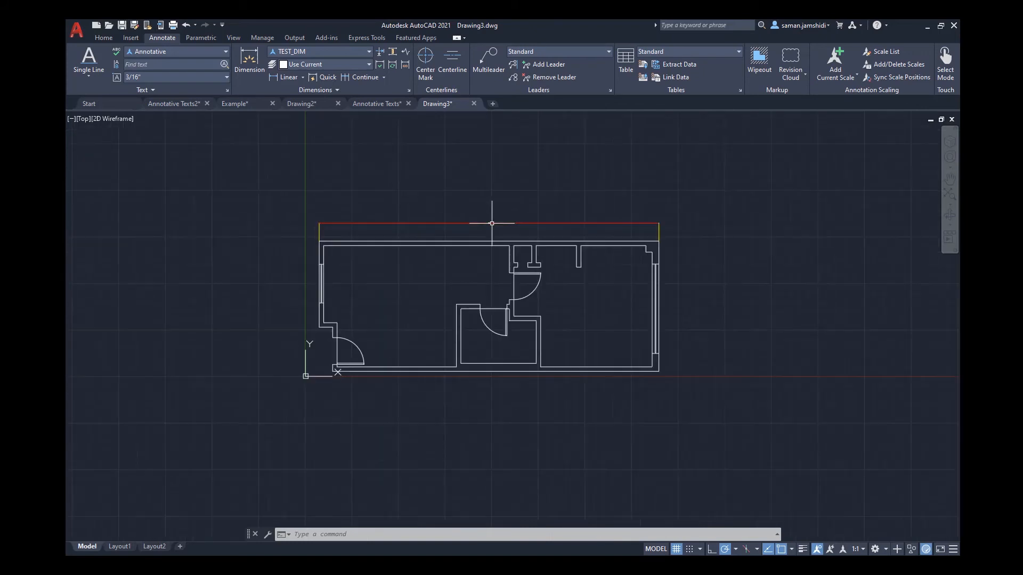
{"action": "middle_click_drag", "start_coordinate": [490, 222], "coordinate": [535, 211]}
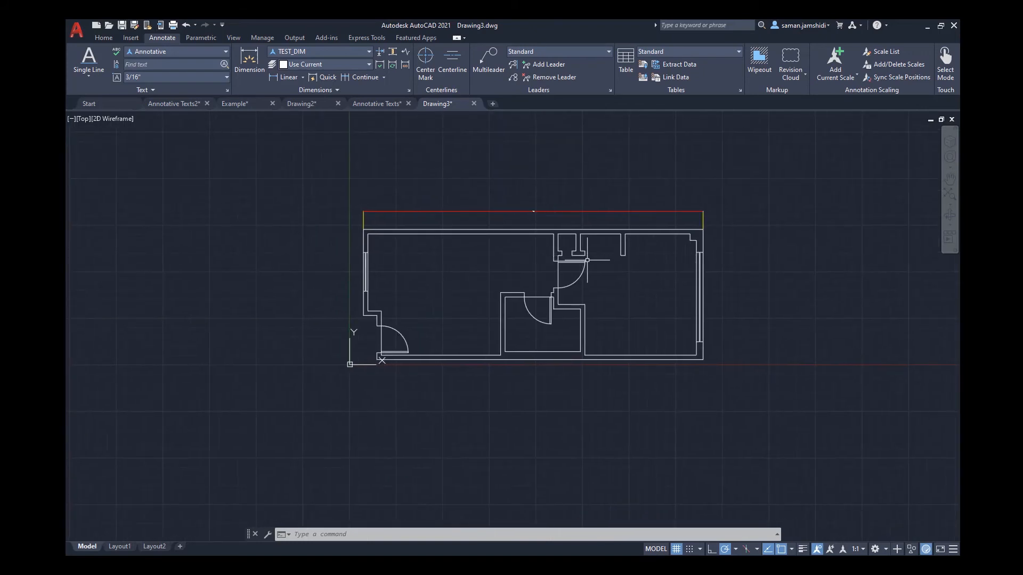
Add an angular dimension between the left and lower inner walls of the small room, with its arc inside the corner.
{"action": "left_click", "coordinate": [302, 77]}
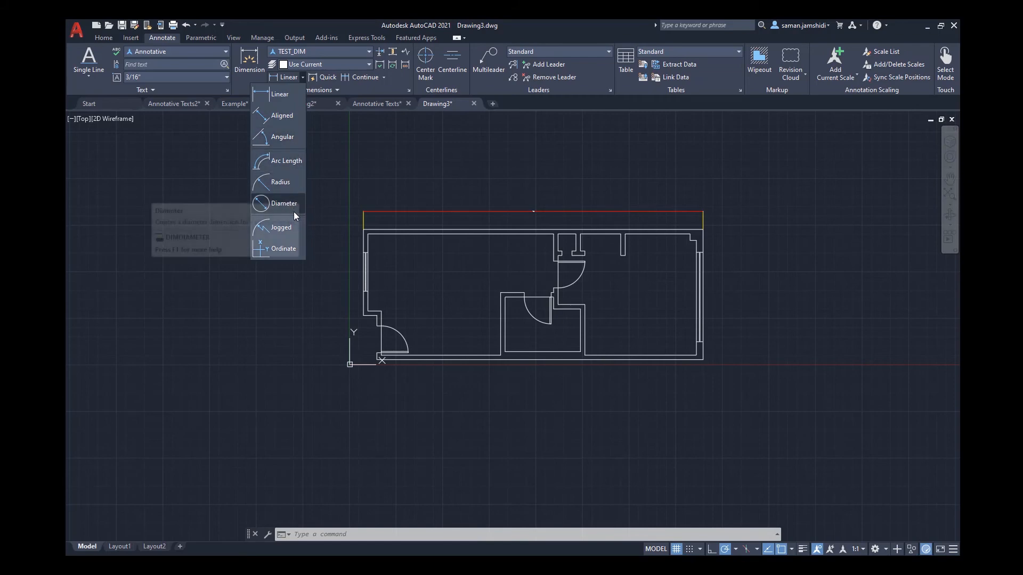
{"action": "left_click", "coordinate": [282, 137]}
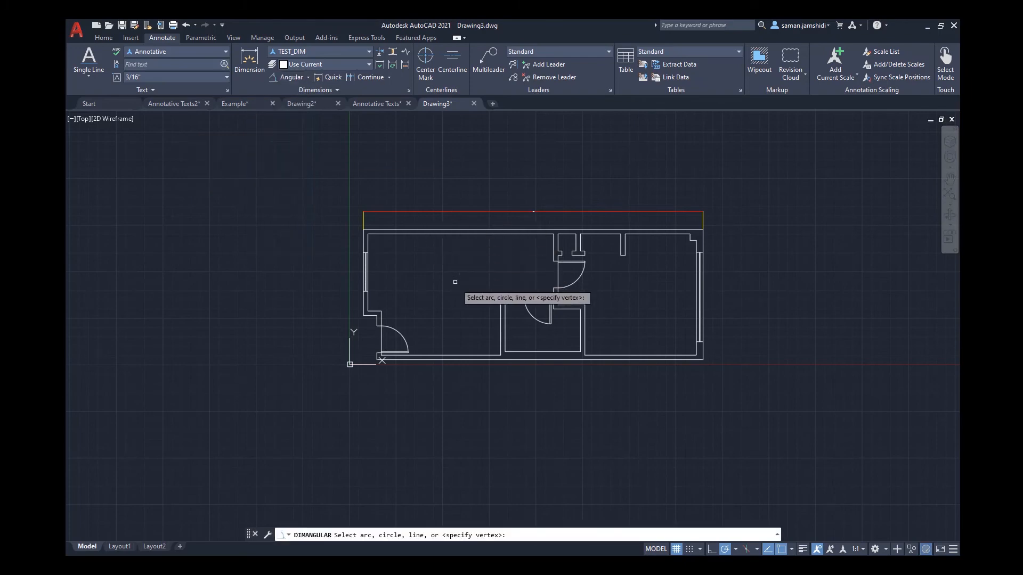
{"action": "scroll", "coordinate": [514, 355], "scroll_direction": "up", "scroll_amount": 4}
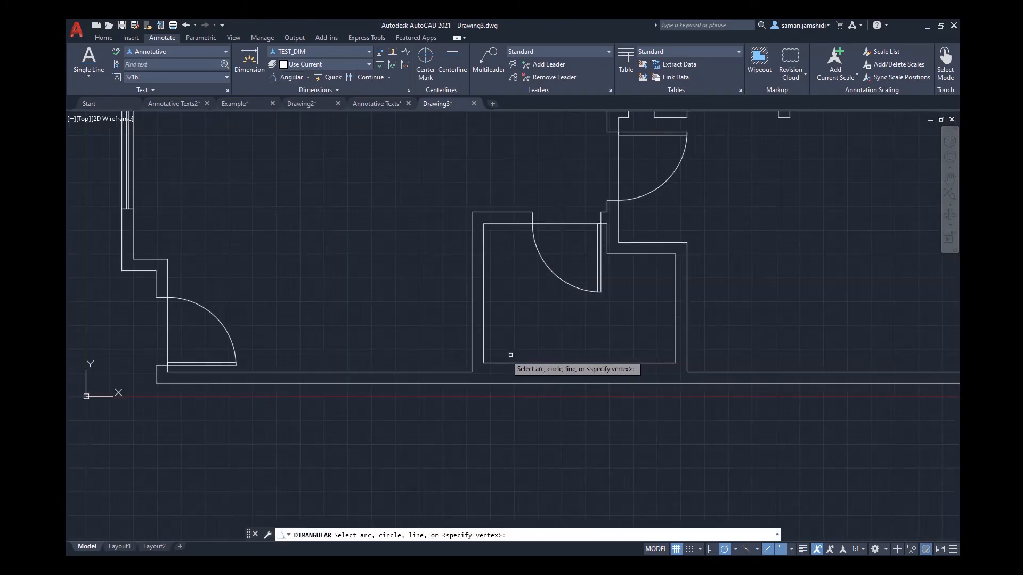
{"action": "left_click", "coordinate": [482, 341]}
{"action": "left_click", "coordinate": [510, 363]}
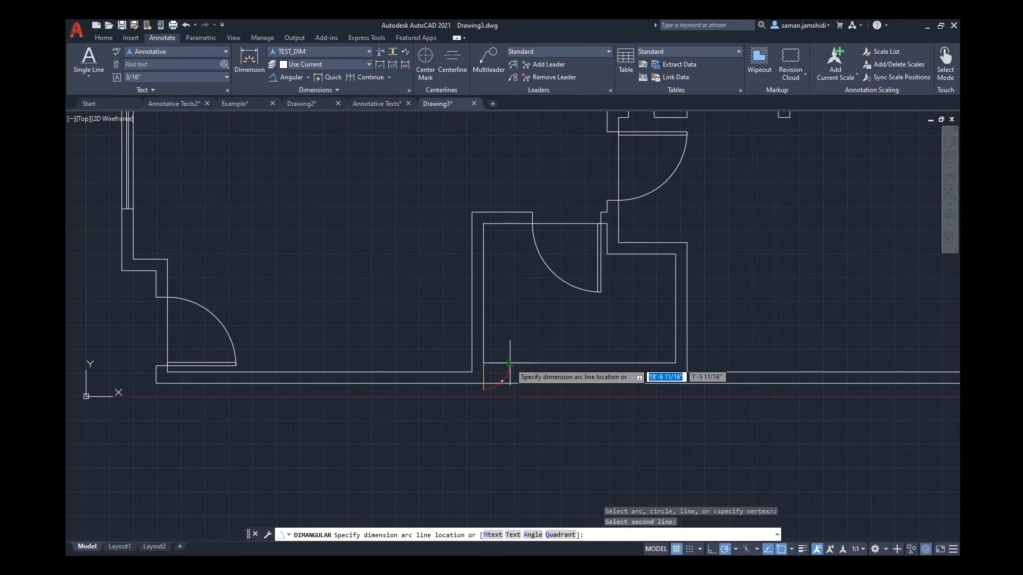
{"action": "scroll", "coordinate": [506, 340], "scroll_direction": "up", "scroll_amount": 5}
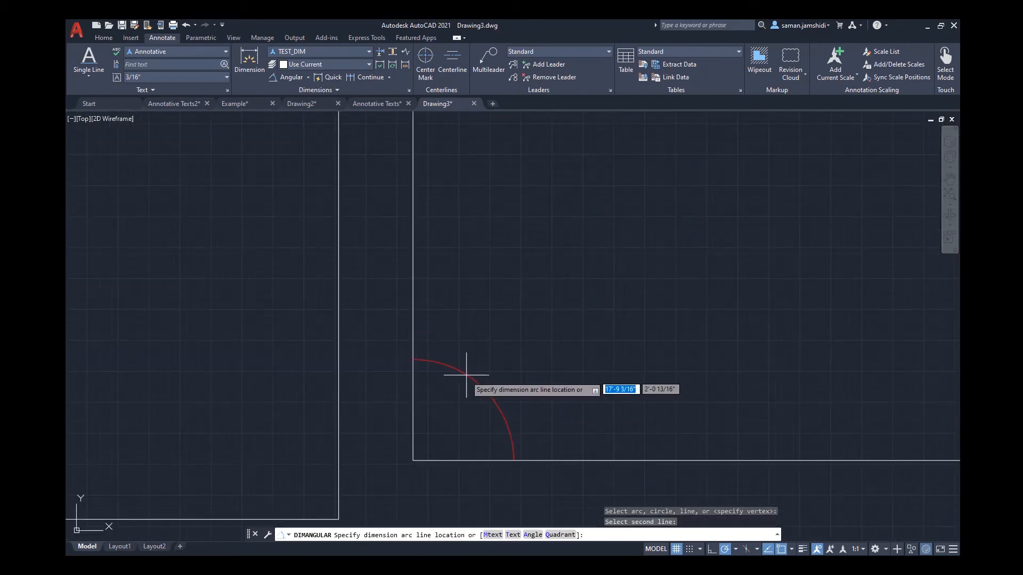
{"action": "left_click", "coordinate": [466, 375]}
{"action": "scroll", "coordinate": [505, 411], "scroll_direction": "up", "scroll_amount": 3}
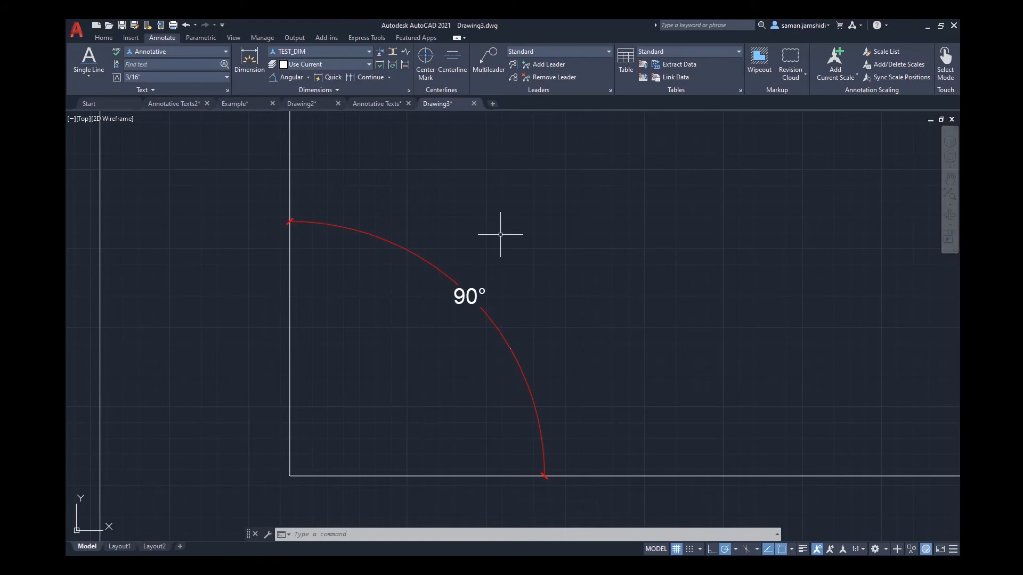
Add a horizontal linear dimension from the wall above the entrance door to the small room's left outer wall face.
{"action": "scroll", "coordinate": [500, 232], "scroll_direction": "down", "scroll_amount": 8}
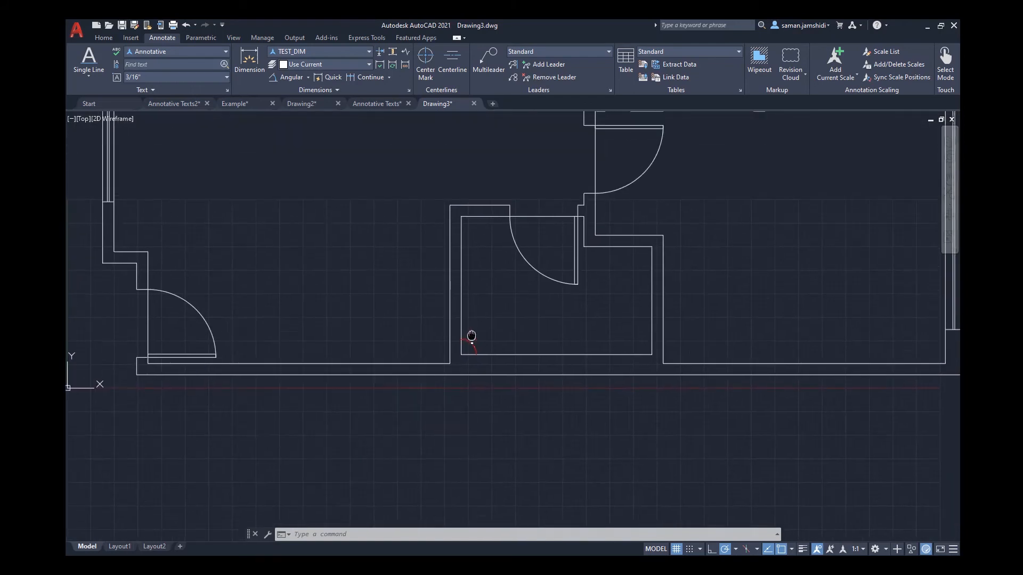
{"action": "scroll", "coordinate": [435, 256], "scroll_direction": "up", "scroll_amount": 2}
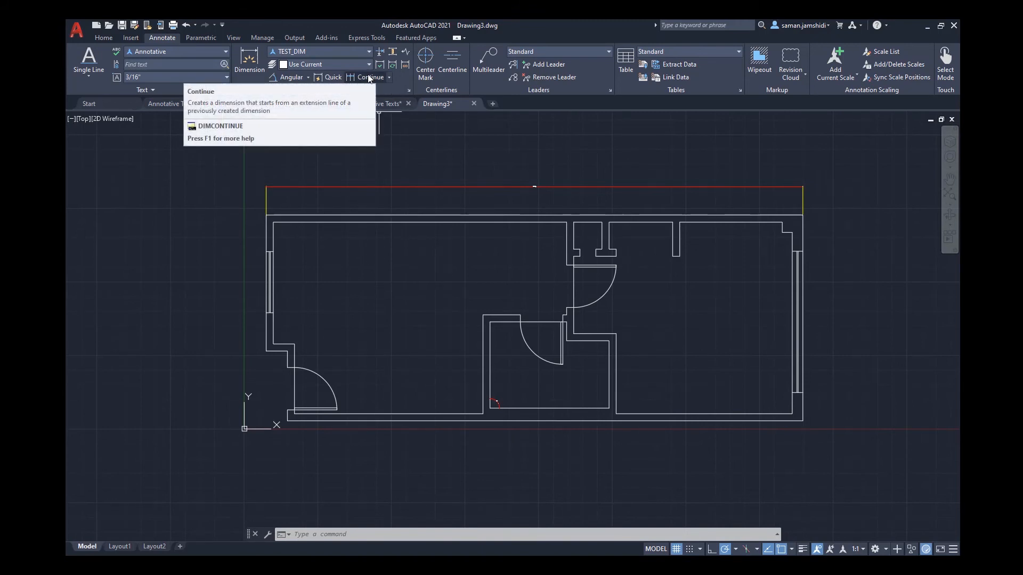
{"action": "left_click", "coordinate": [307, 78]}
{"action": "left_click", "coordinate": [298, 96]}
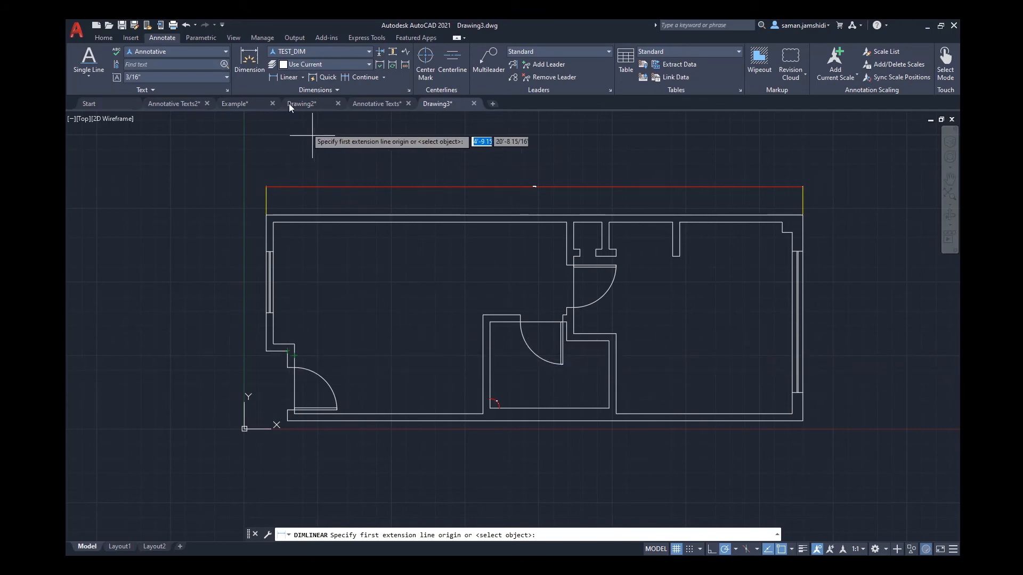
{"action": "left_click", "coordinate": [288, 77]}
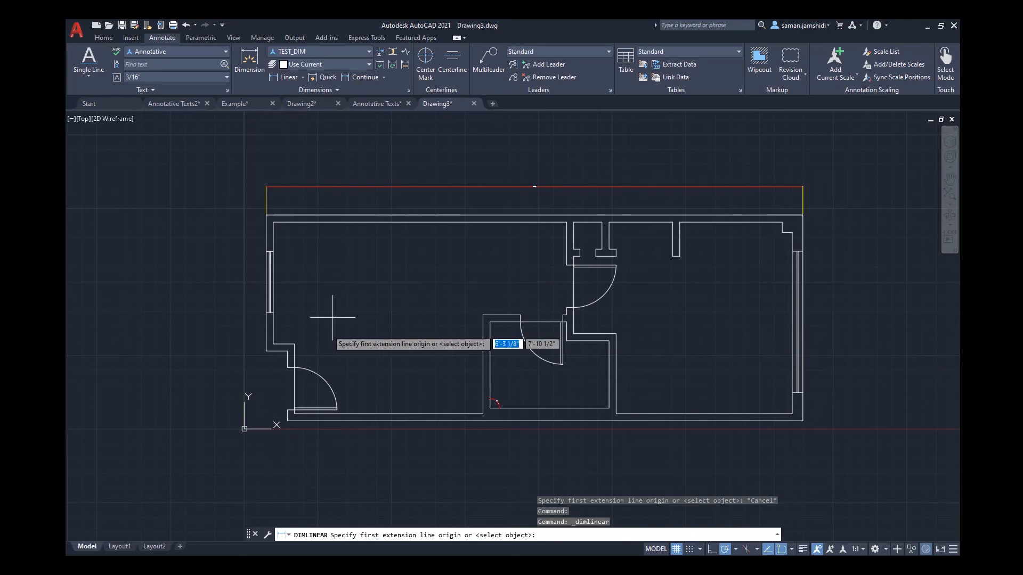
{"action": "left_click", "coordinate": [294, 355]}
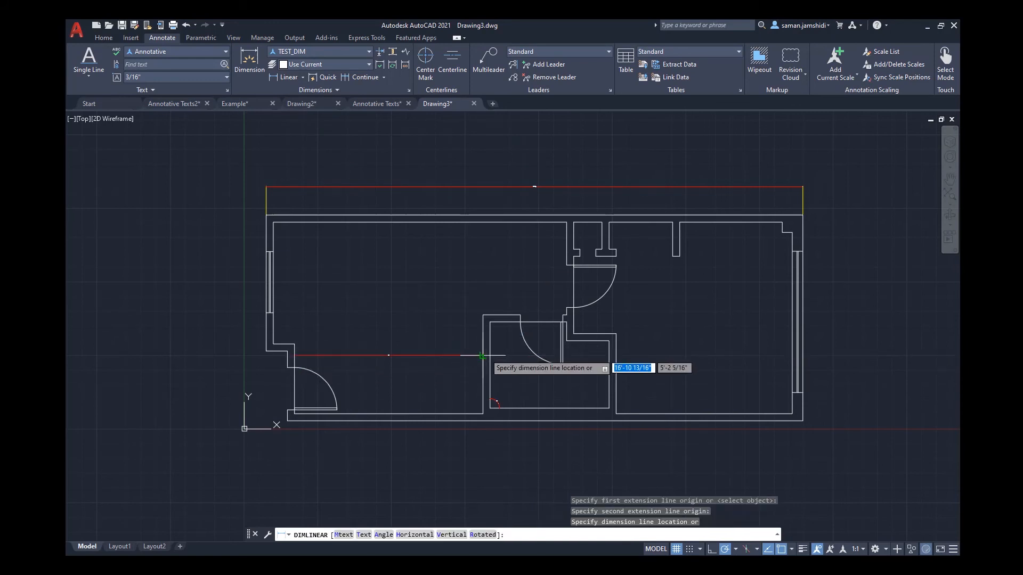
{"action": "left_click", "coordinate": [483, 355]}
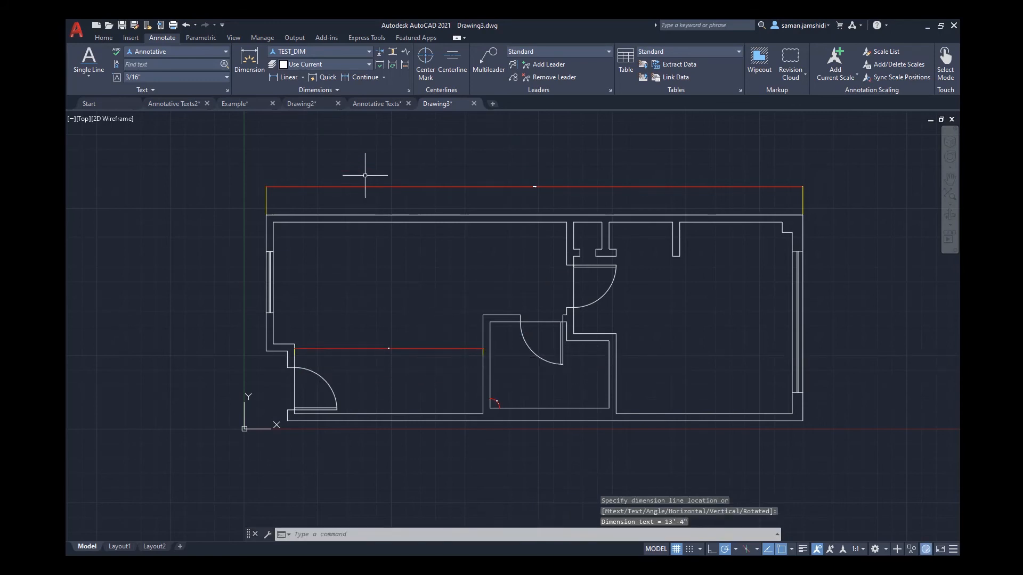
Continue the linear dimension across the small room's left wall, interior and right wall to the inner face of the far right wall.
{"action": "left_click", "coordinate": [350, 77]}
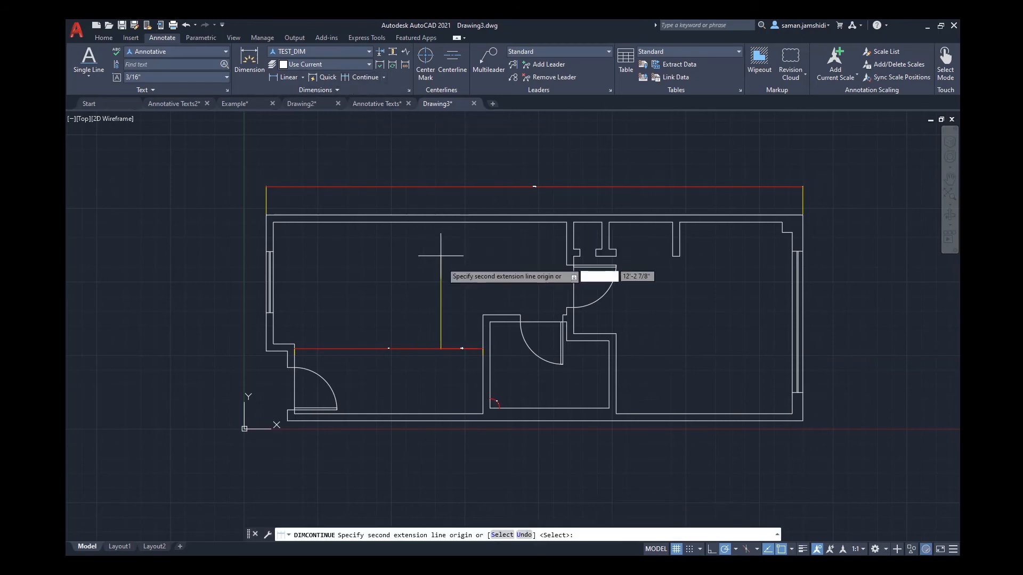
{"action": "scroll", "coordinate": [482, 351], "scroll_direction": "up", "scroll_amount": 4}
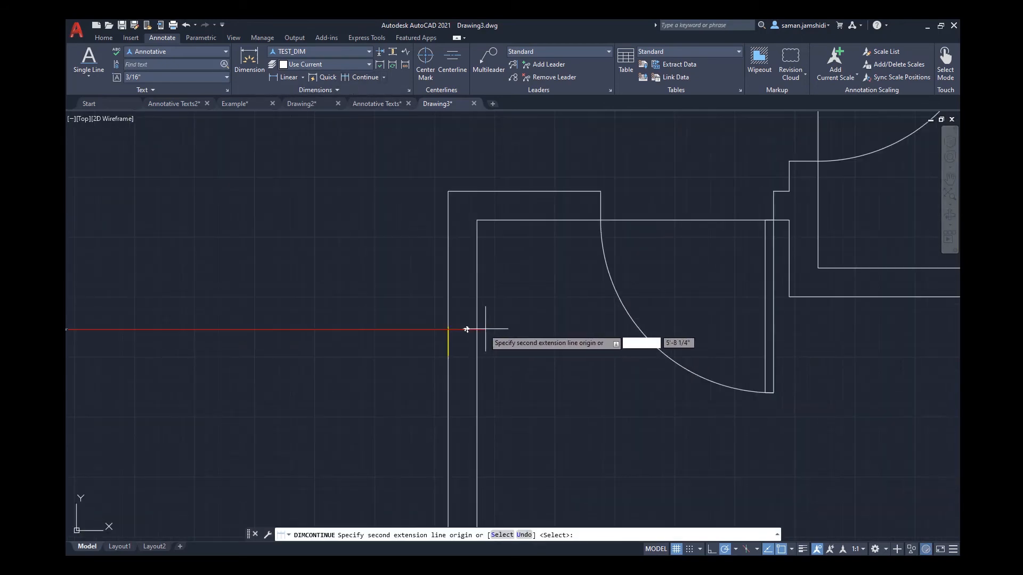
{"action": "left_click", "coordinate": [477, 330]}
{"action": "scroll", "coordinate": [453, 329], "scroll_direction": "down", "scroll_amount": 4}
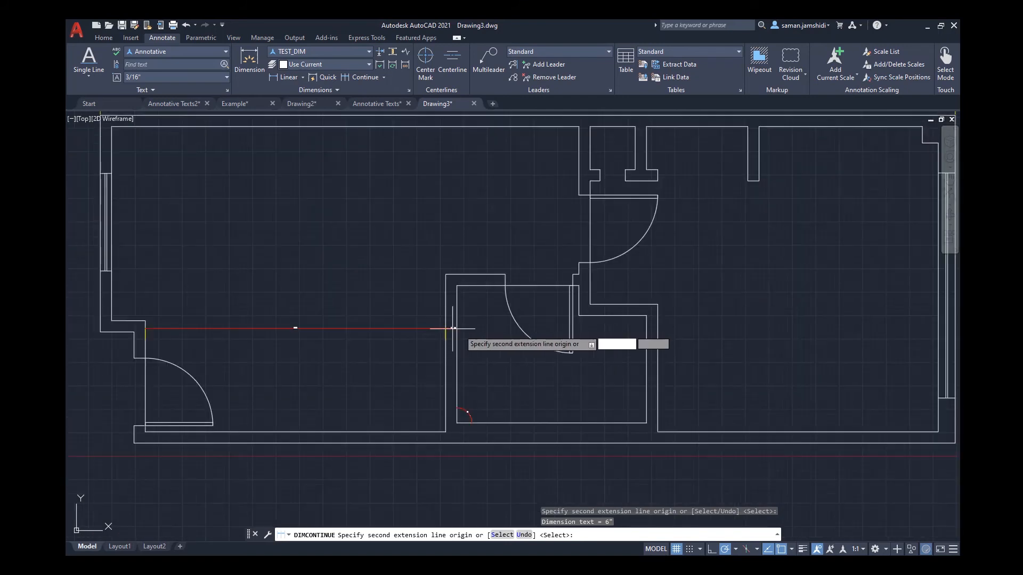
{"action": "left_click", "coordinate": [647, 328]}
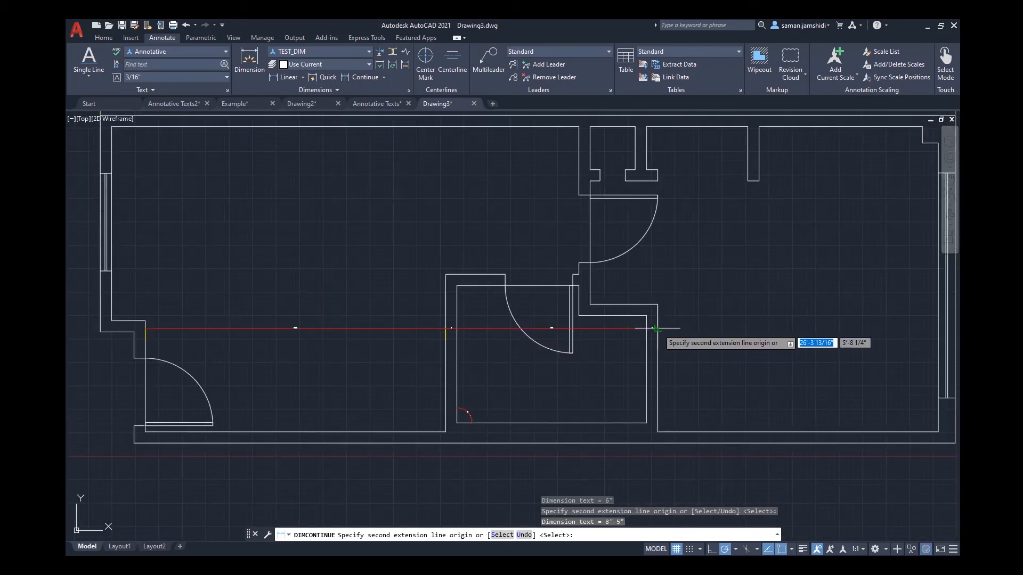
{"action": "left_click", "coordinate": [657, 329]}
{"action": "middle_click_drag", "start_coordinate": [726, 334], "coordinate": [642, 338]}
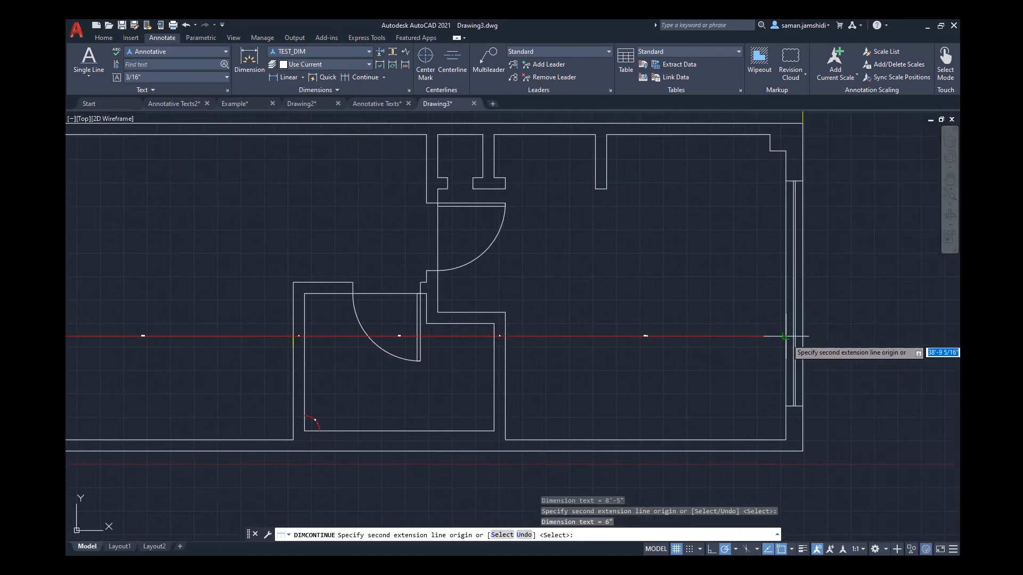
{"action": "left_click", "coordinate": [786, 336]}
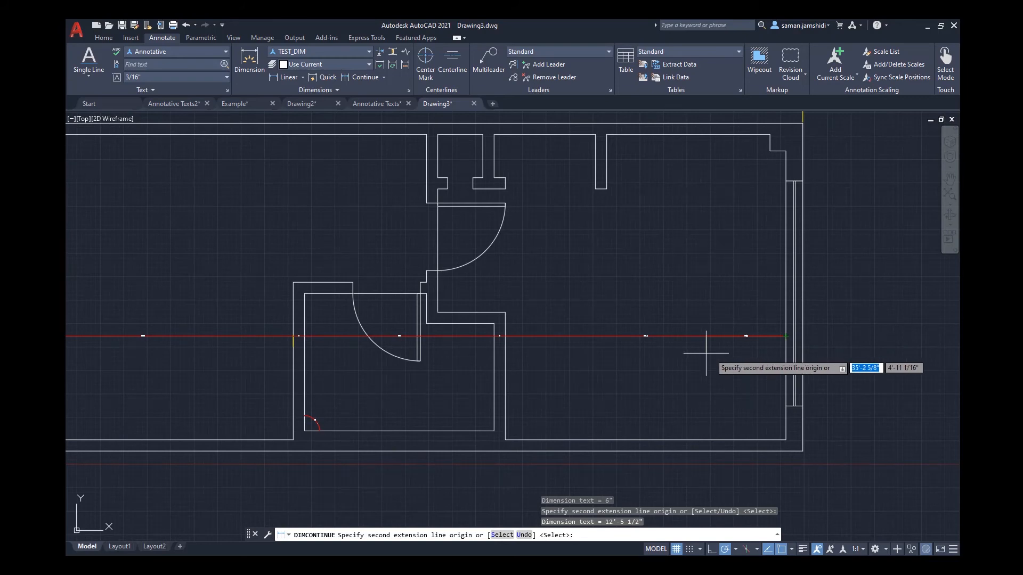
{"action": "key", "text": "Return"}
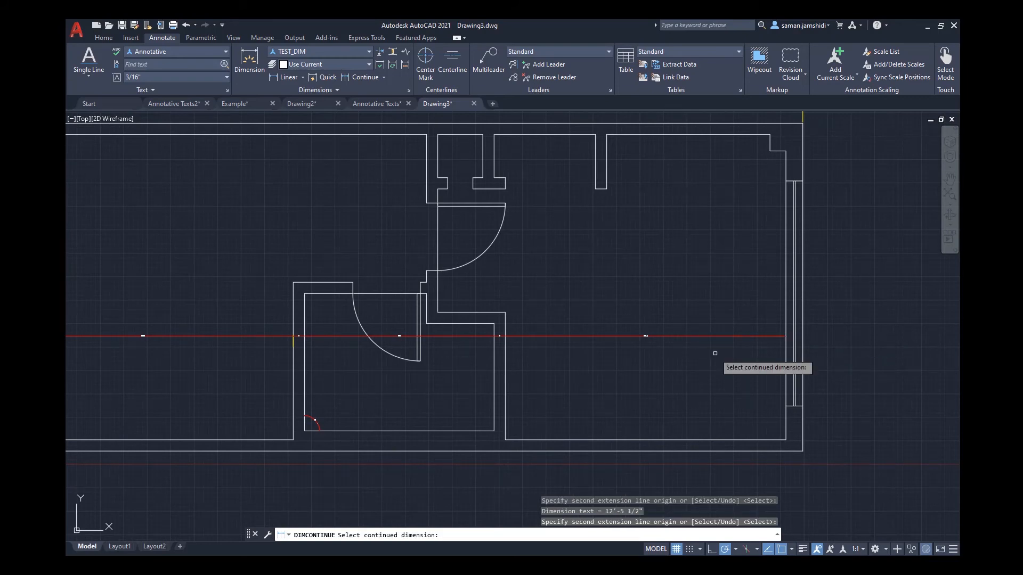
{"action": "key", "text": "Escape"}
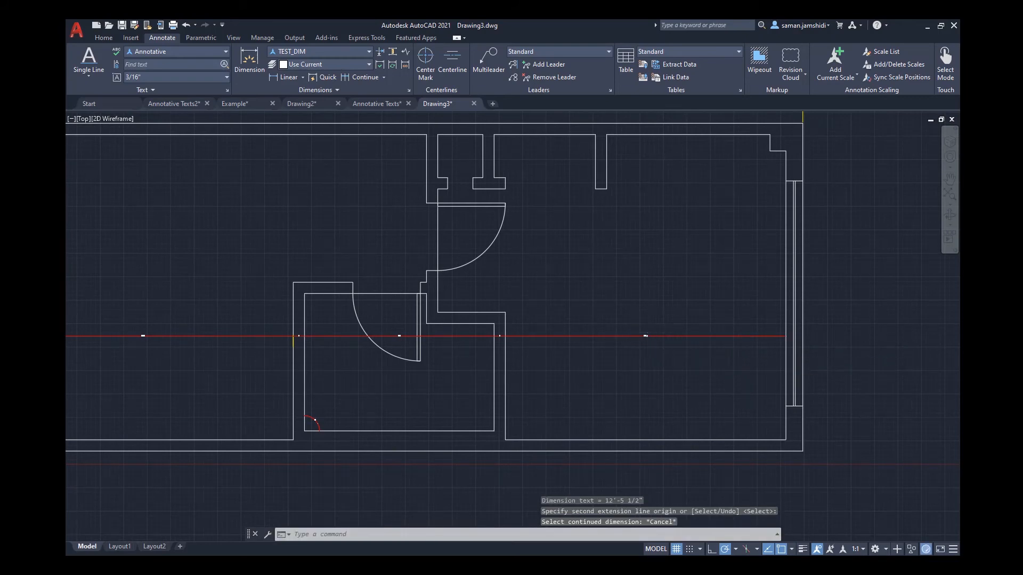
Examine the text and placement of the continued dimensions running through the floor plan.
{"action": "scroll", "coordinate": [644, 343], "scroll_direction": "up", "scroll_amount": 10}
{"action": "scroll", "coordinate": [643, 346], "scroll_direction": "down", "scroll_amount": 8}
{"action": "scroll", "coordinate": [612, 337], "scroll_direction": "up", "scroll_amount": 3}
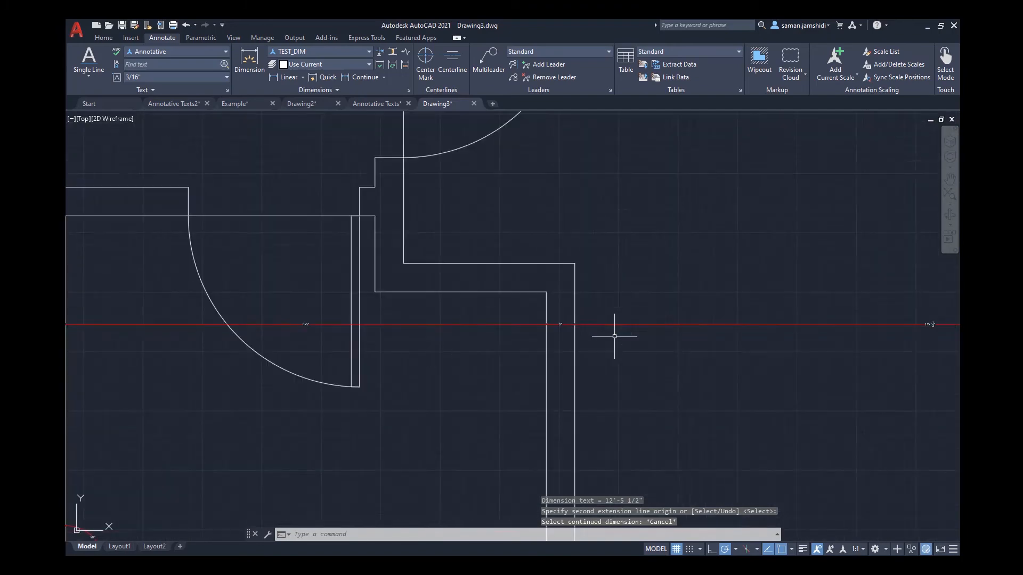
{"action": "scroll", "coordinate": [537, 315], "scroll_direction": "up", "scroll_amount": 4}
{"action": "scroll", "coordinate": [621, 324], "scroll_direction": "down", "scroll_amount": 8}
{"action": "scroll", "coordinate": [548, 315], "scroll_direction": "up", "scroll_amount": 6}
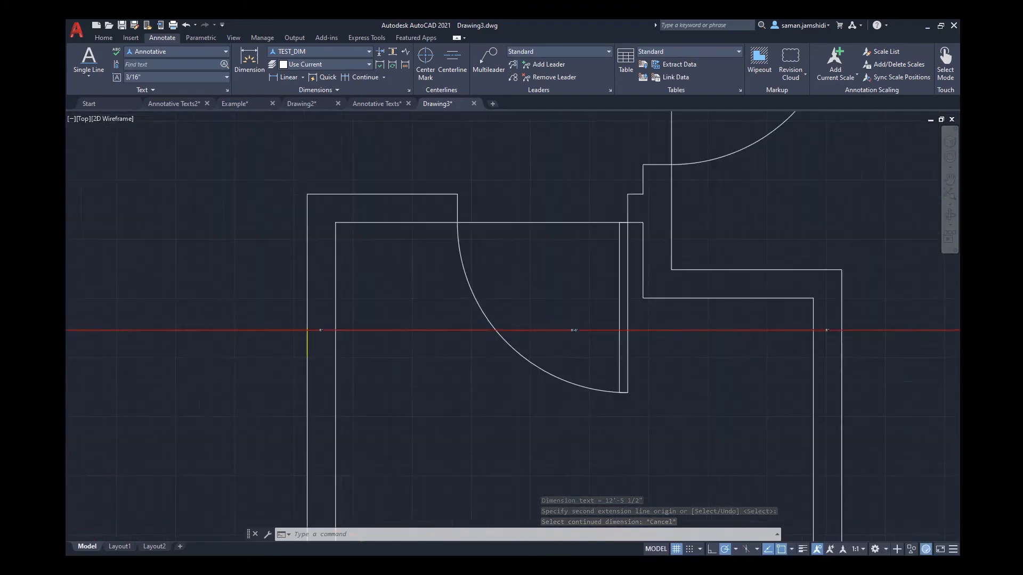
{"action": "scroll", "coordinate": [549, 315], "scroll_direction": "down", "scroll_amount": 5}
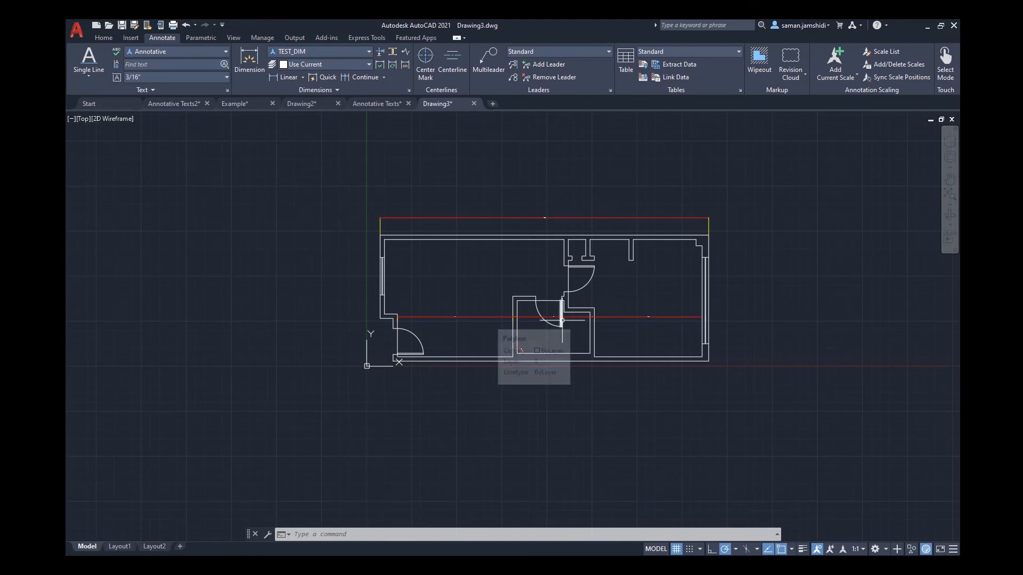
{"action": "middle_click_drag", "start_coordinate": [507, 269], "coordinate": [515, 292]}
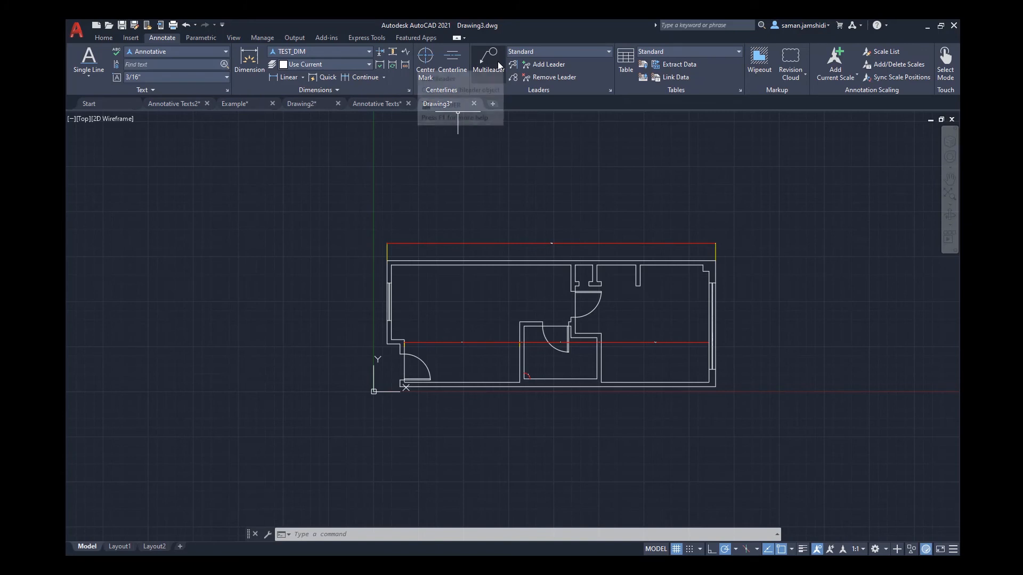
Create a new multileader style based on Standard, keeping the default style name, and open its settings.
{"action": "left_click", "coordinate": [611, 90]}
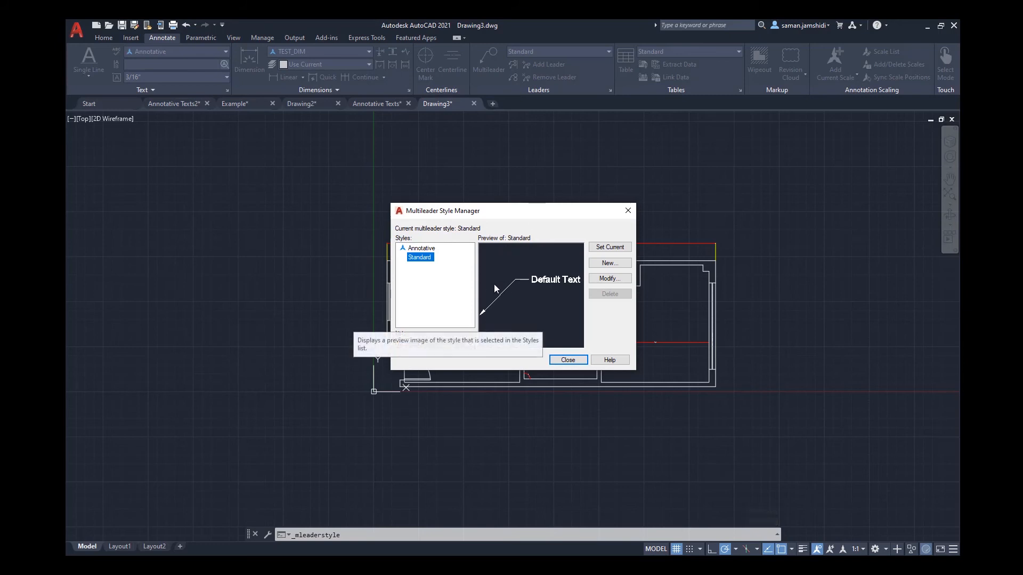
{"action": "left_click", "coordinate": [428, 250]}
{"action": "left_click", "coordinate": [427, 257]}
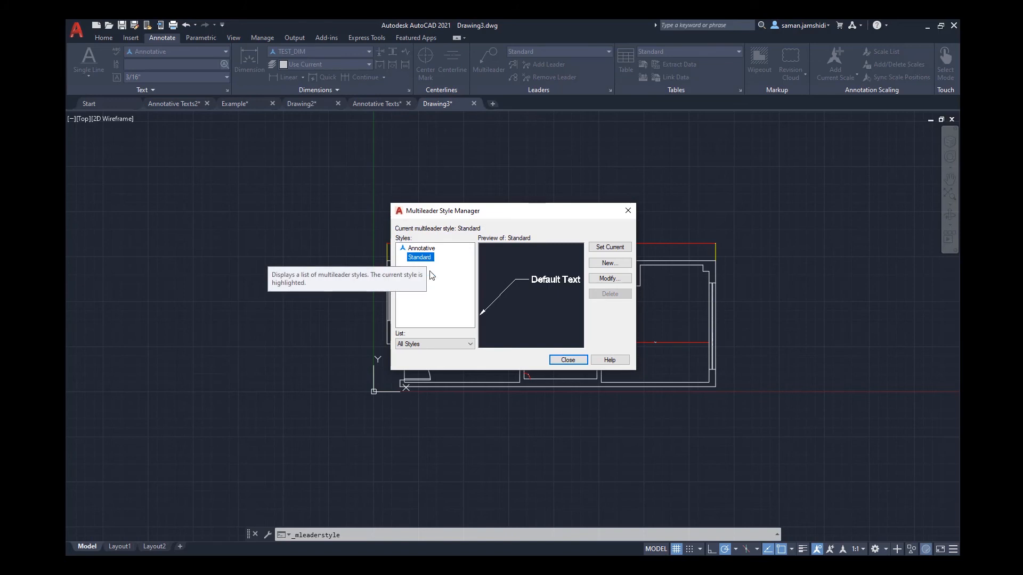
{"action": "left_click", "coordinate": [432, 269]}
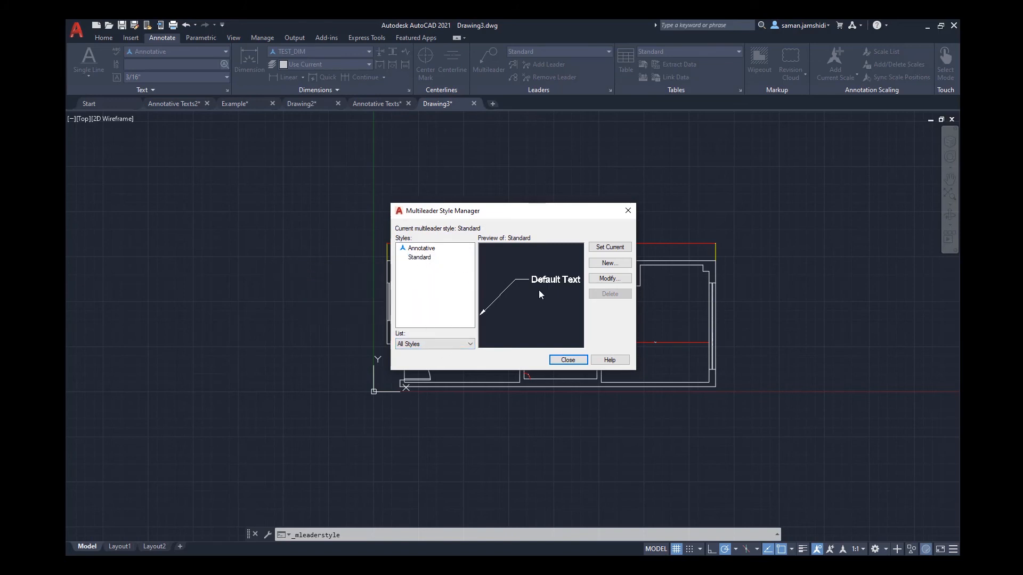
{"action": "left_click", "coordinate": [425, 260]}
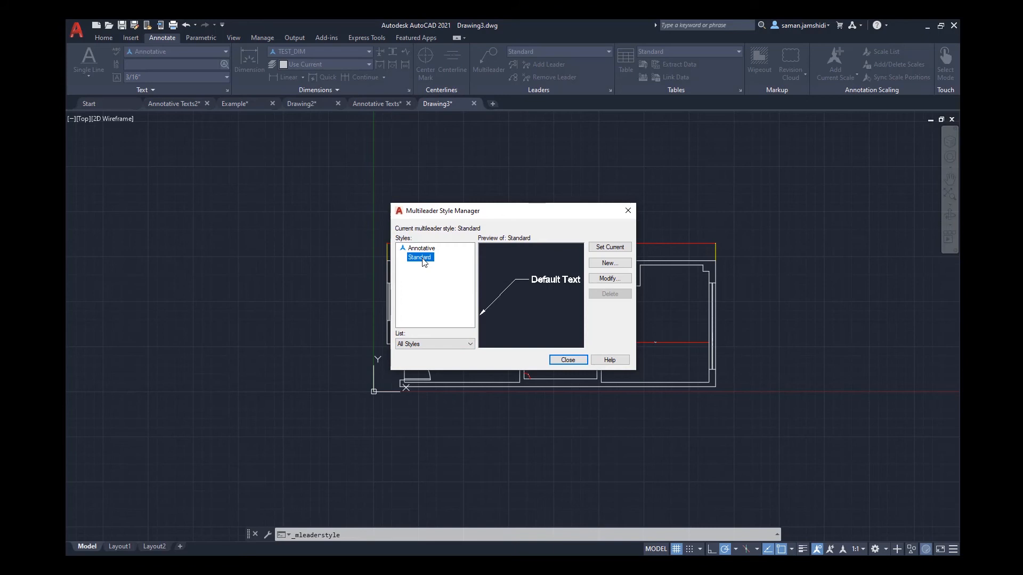
{"action": "left_click", "coordinate": [609, 263]}
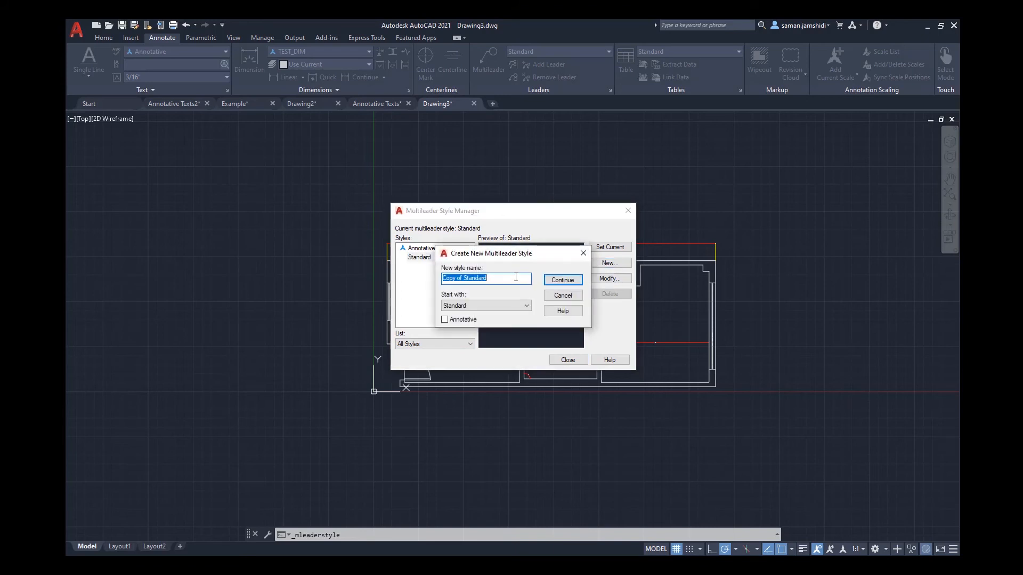
{"action": "left_click", "coordinate": [562, 280]}
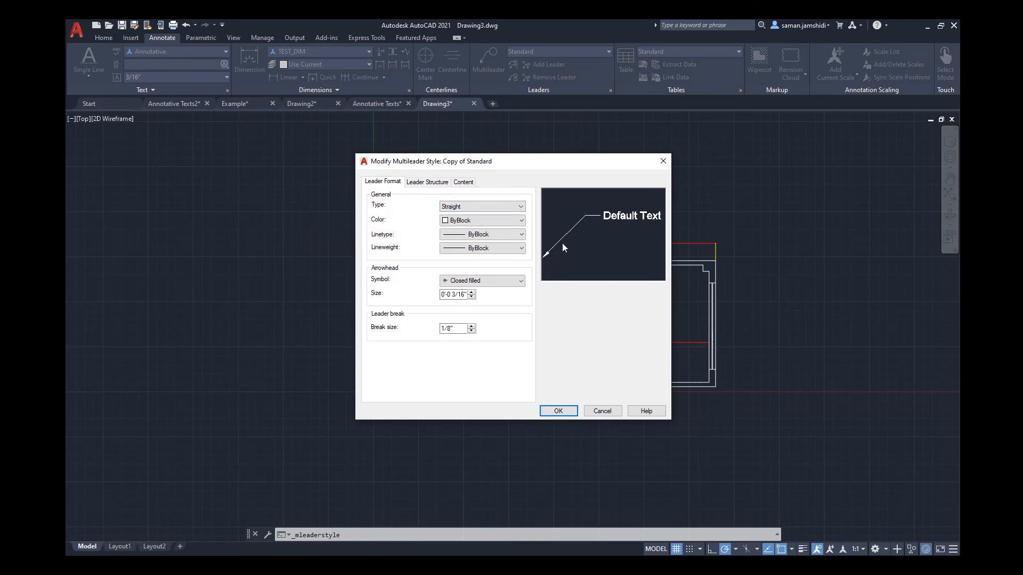
Try the Spline leader type, restore the type to Straight, and view the leader color options while keeping ByBlock.
{"action": "left_click", "coordinate": [485, 206]}
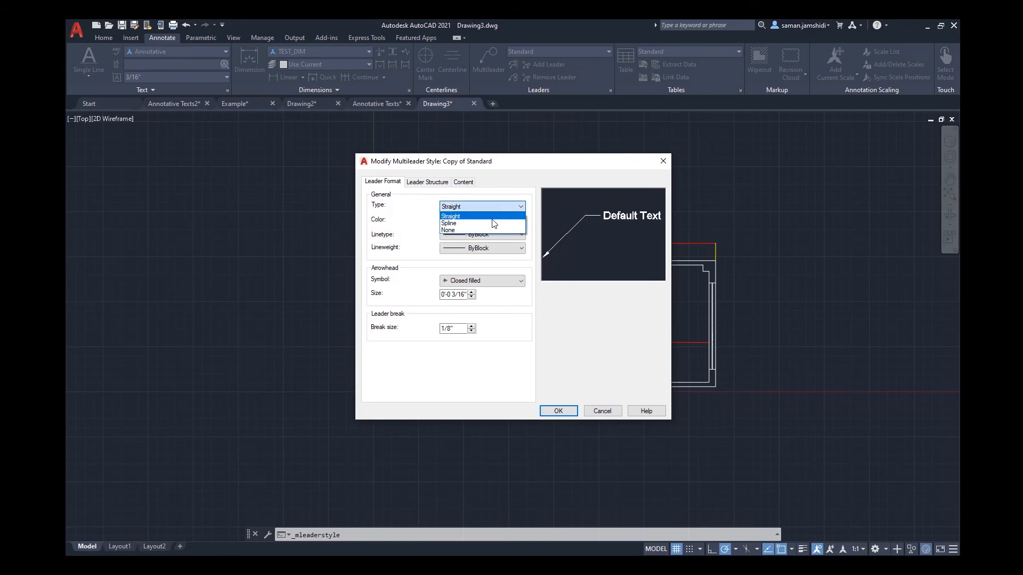
{"action": "left_click", "coordinate": [487, 223]}
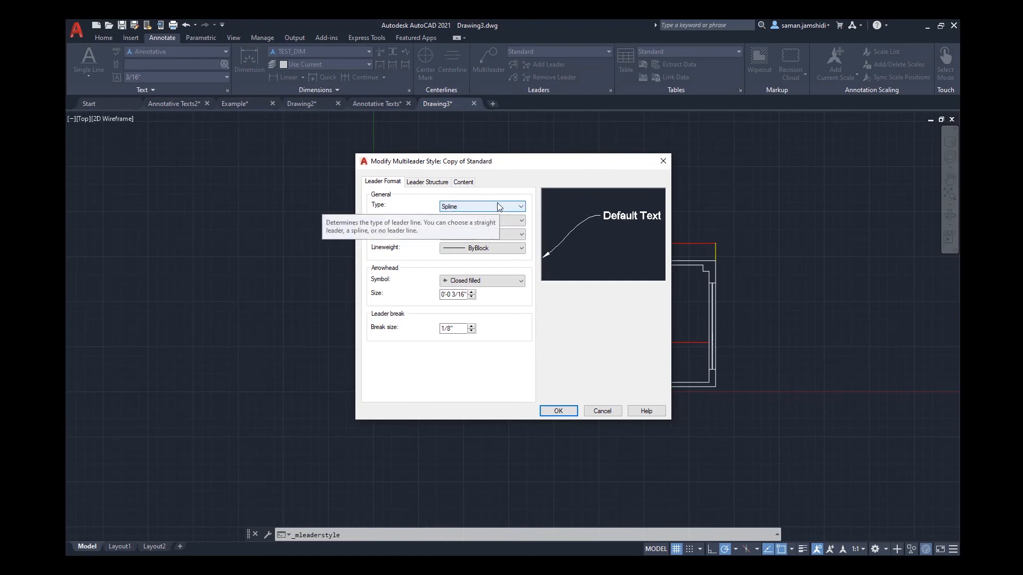
{"action": "left_click", "coordinate": [514, 205]}
{"action": "left_click", "coordinate": [481, 216]}
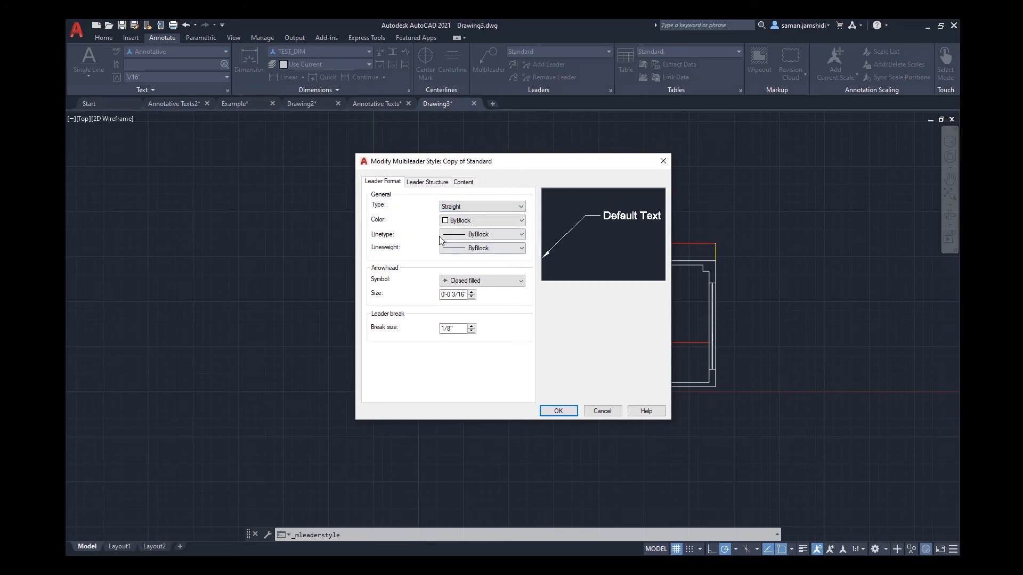
{"action": "left_click", "coordinate": [478, 221]}
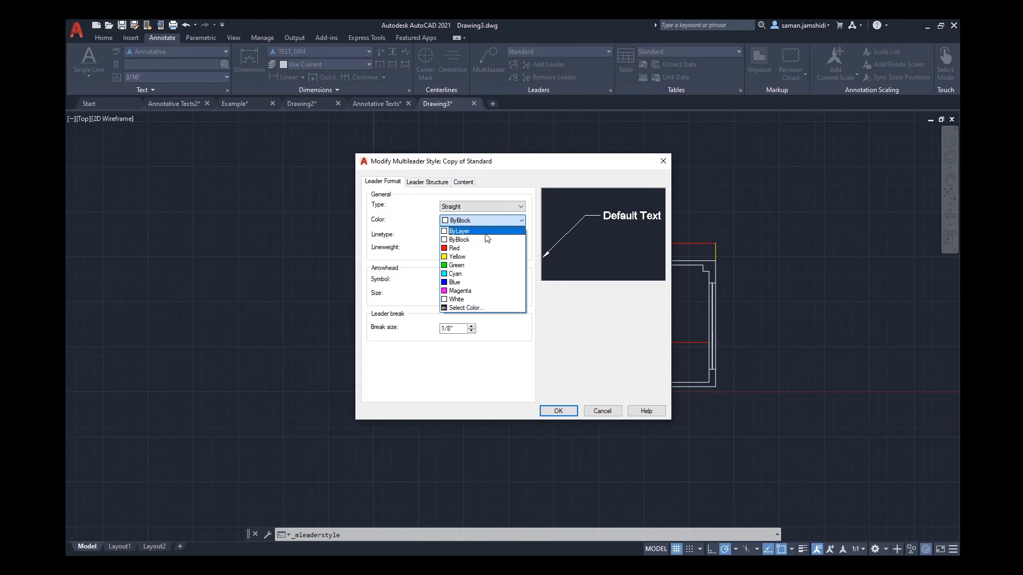
{"action": "left_click", "coordinate": [497, 221]}
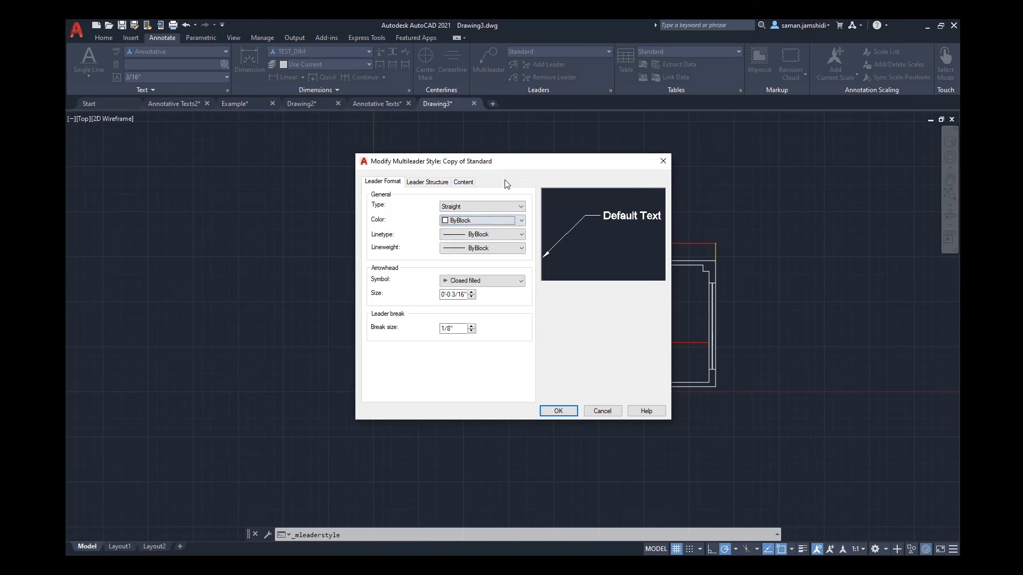
View the linetype and lineweight options for the multileader, keeping both on ByBlock.
{"action": "left_click", "coordinate": [506, 234]}
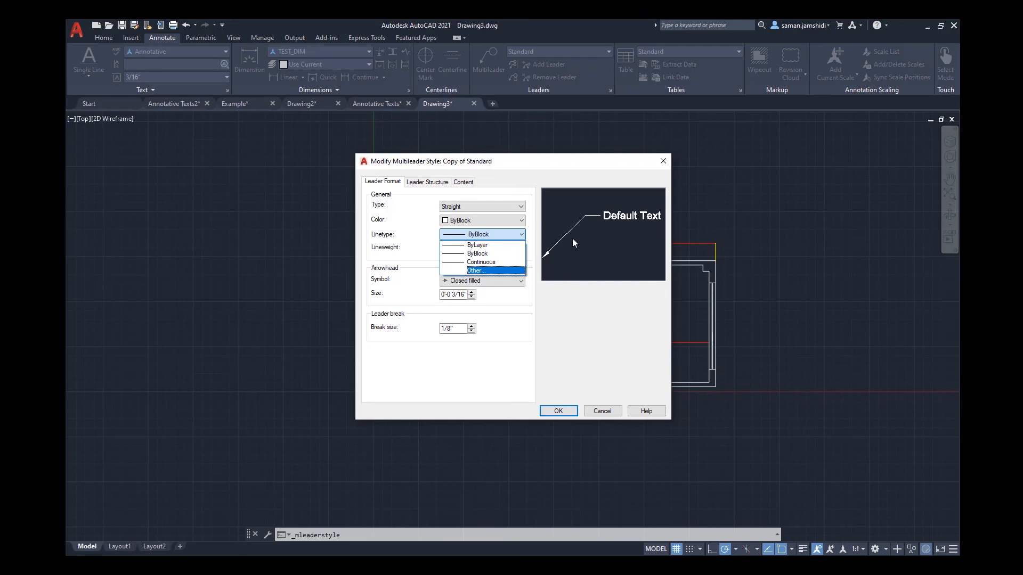
{"action": "left_click", "coordinate": [600, 226]}
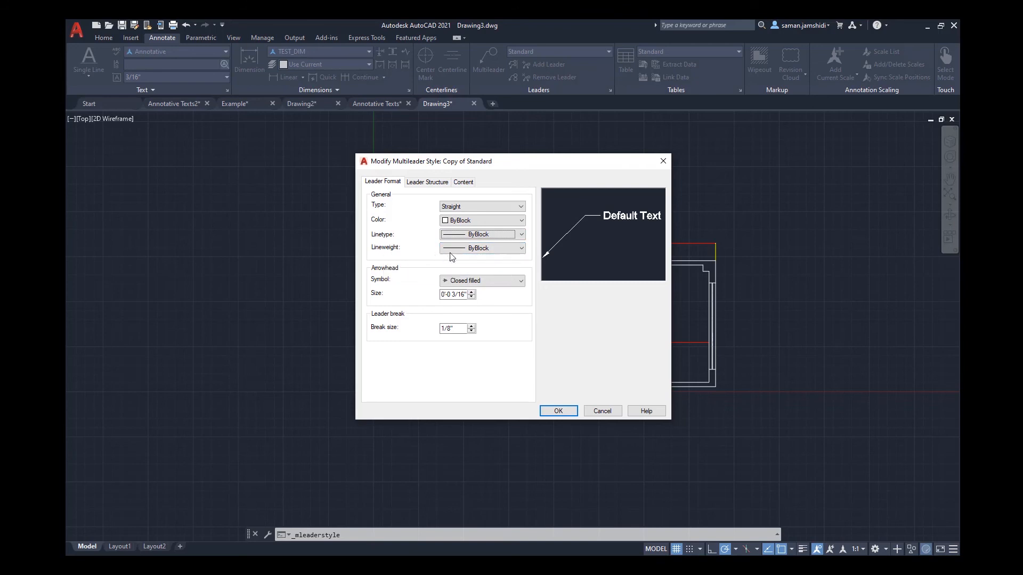
{"action": "left_click", "coordinate": [494, 251]}
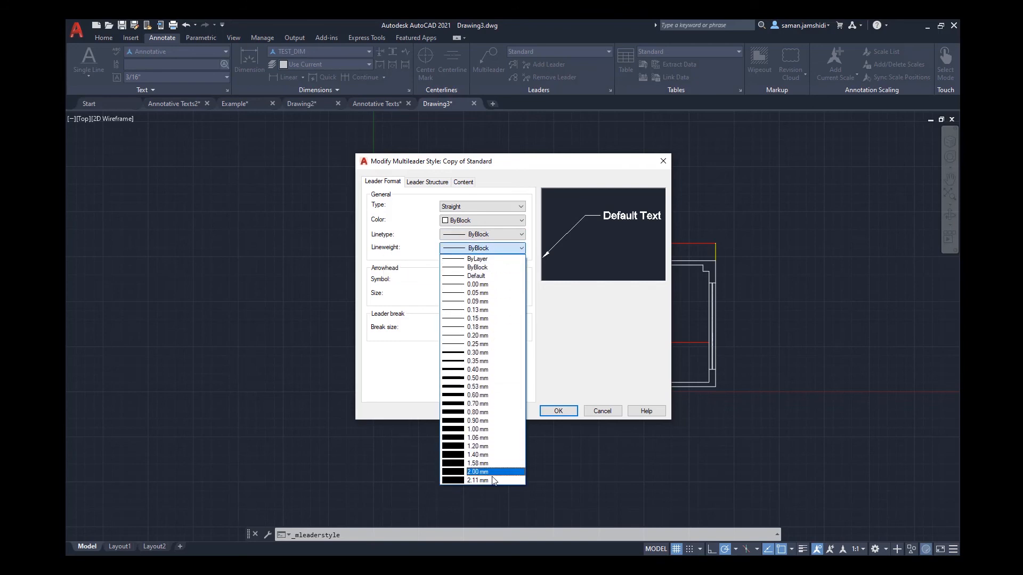
{"action": "left_click", "coordinate": [596, 298]}
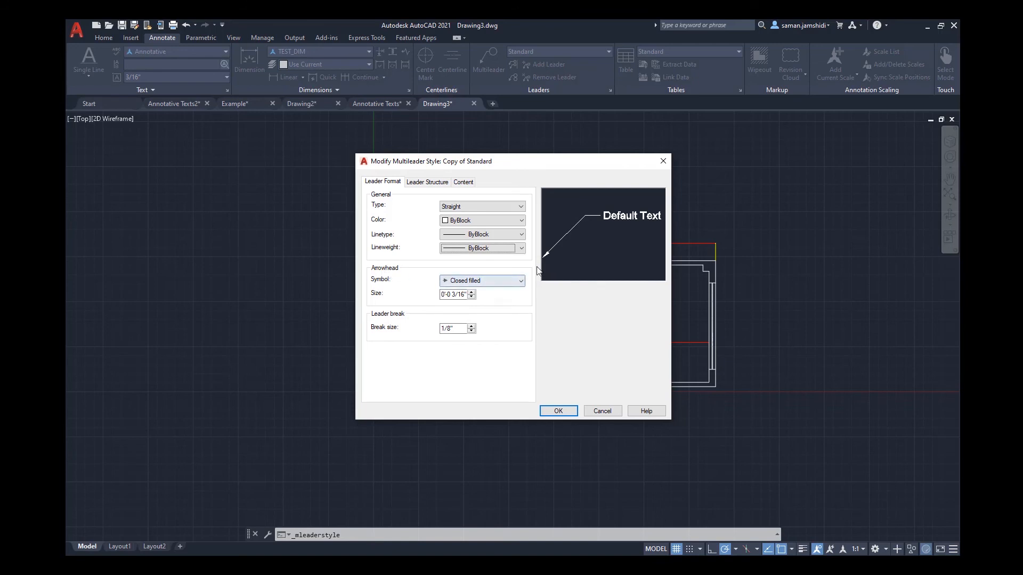
Try the Dot and Architectural tick arrowheads for the multileader style, and restore the arrowhead to Closed filled.
{"action": "left_click", "coordinate": [509, 281]}
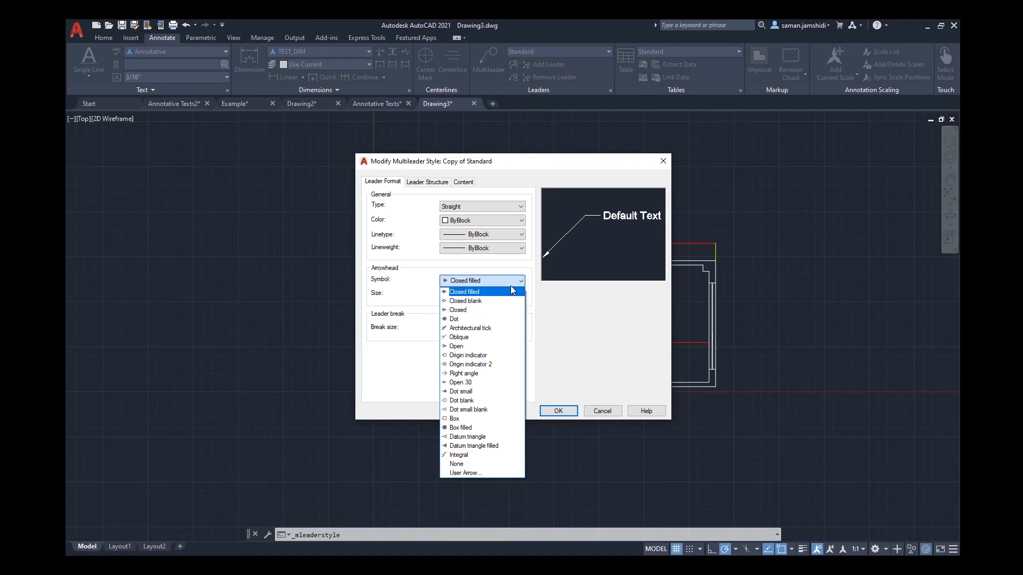
{"action": "left_click", "coordinate": [495, 319]}
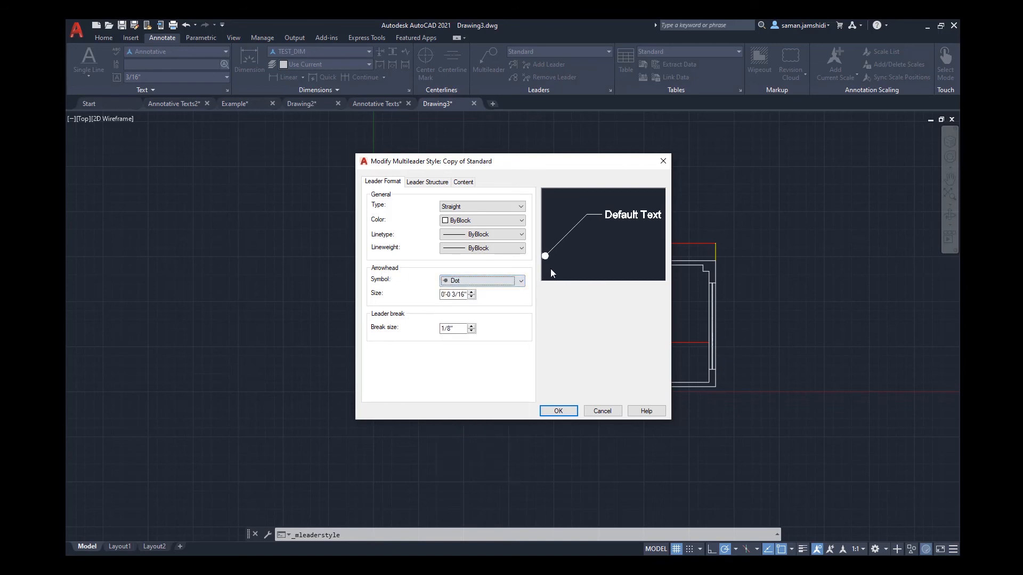
{"action": "left_click", "coordinate": [517, 281]}
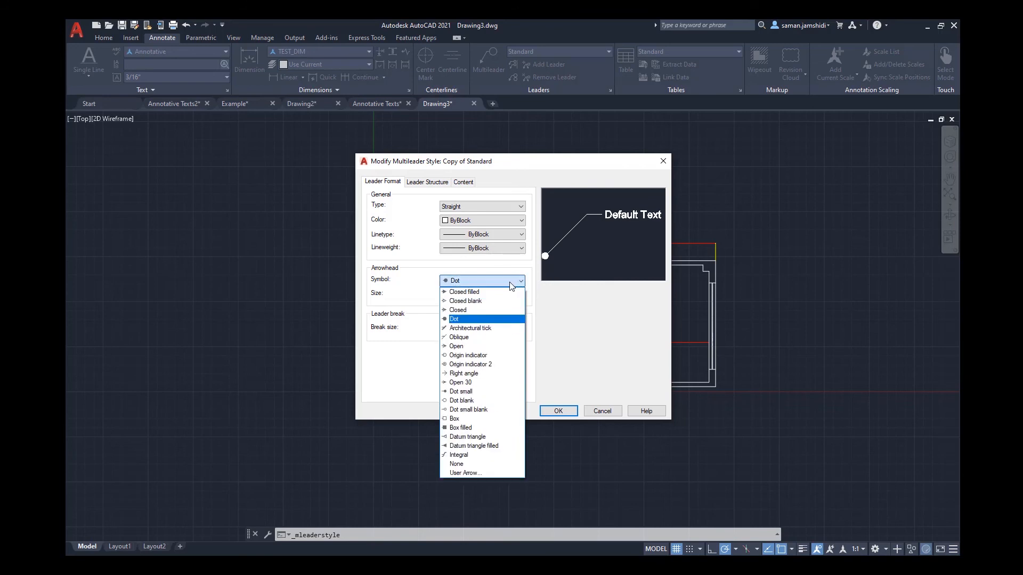
{"action": "left_click", "coordinate": [482, 328]}
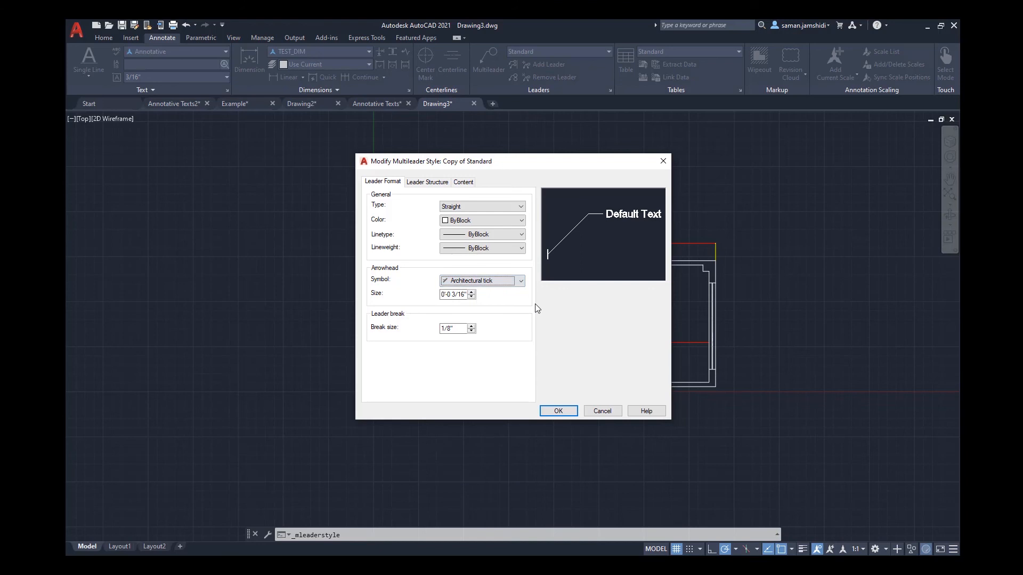
{"action": "left_click", "coordinate": [521, 284]}
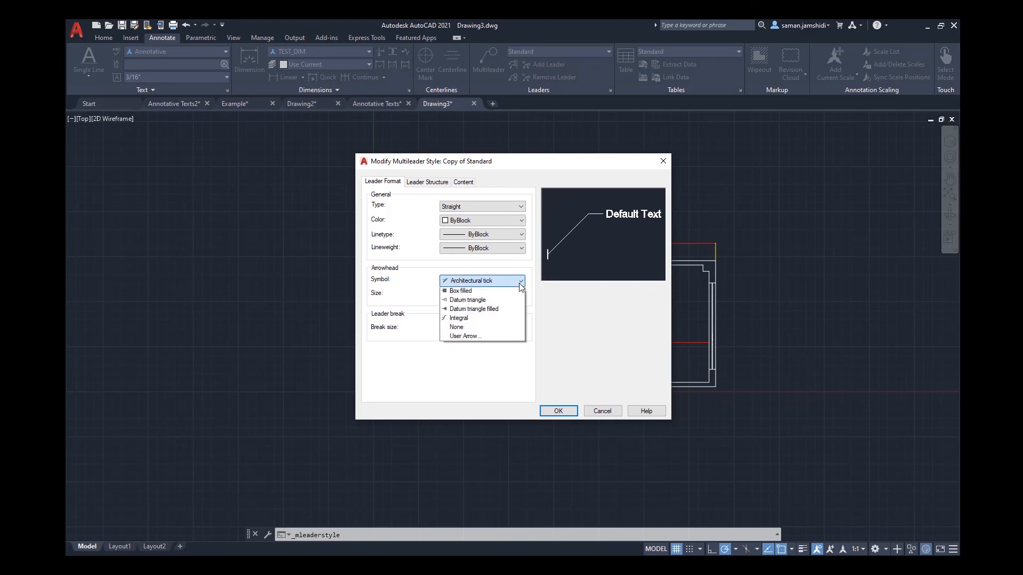
{"action": "left_click", "coordinate": [511, 290]}
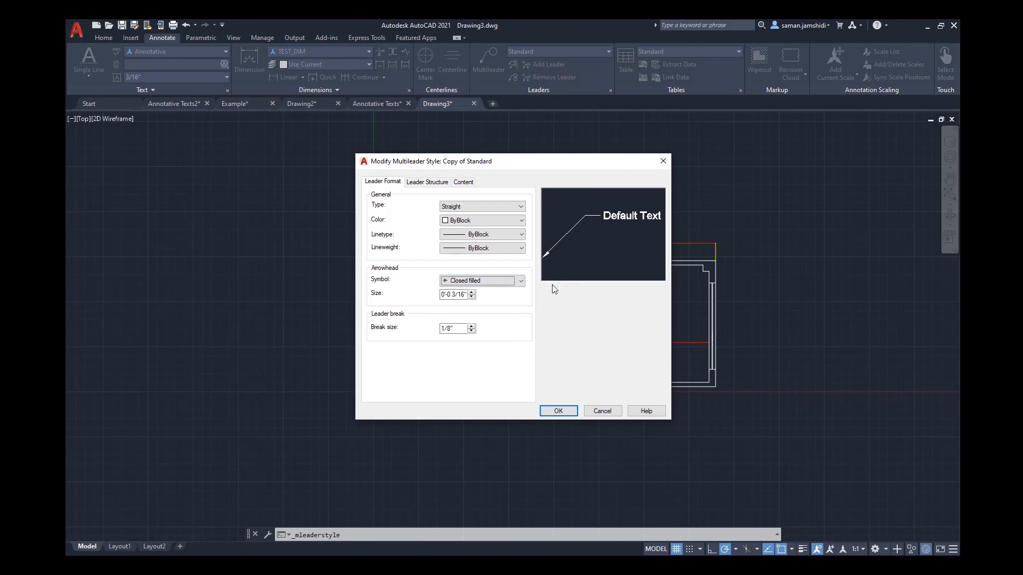
Set the multileader style's arrowhead size to 1/2".
{"action": "left_click", "coordinate": [453, 295]}
{"action": "double_click", "coordinate": [464, 294]}
{"action": "left_click_drag", "start_coordinate": [454, 295], "coordinate": [420, 302]}
{"action": "type", "text": "1/2"}
{"action": "left_click", "coordinate": [461, 329]}
Try the Annotative scale option in the multileader's structure settings and turn it back off.
{"action": "left_click", "coordinate": [428, 183]}
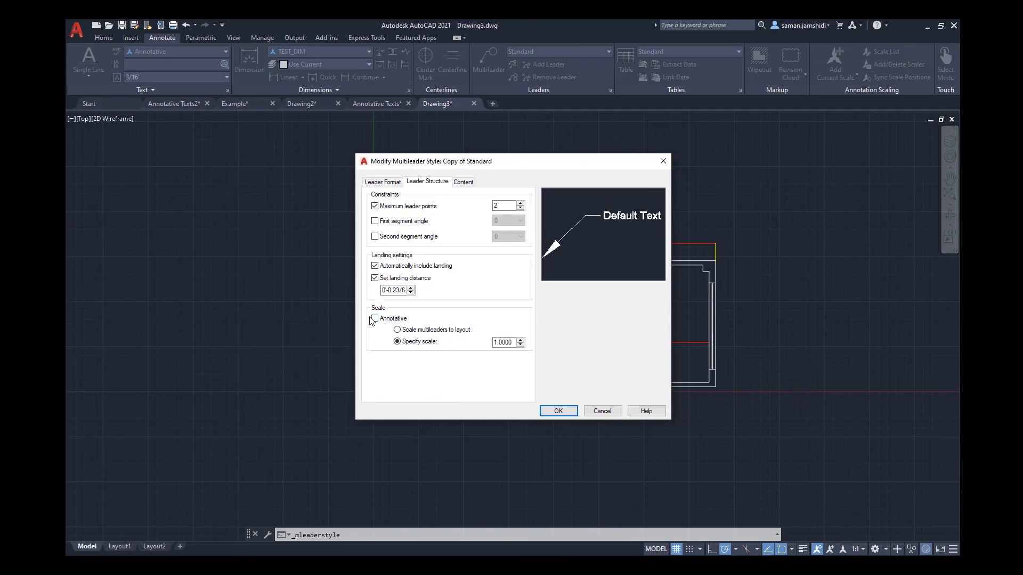
{"action": "left_click", "coordinate": [393, 321]}
{"action": "left_click", "coordinate": [393, 321]}
Try the Annotative text style for the leader content, view that text style's settings, and discard the new multileader style.
{"action": "left_click", "coordinate": [462, 181]}
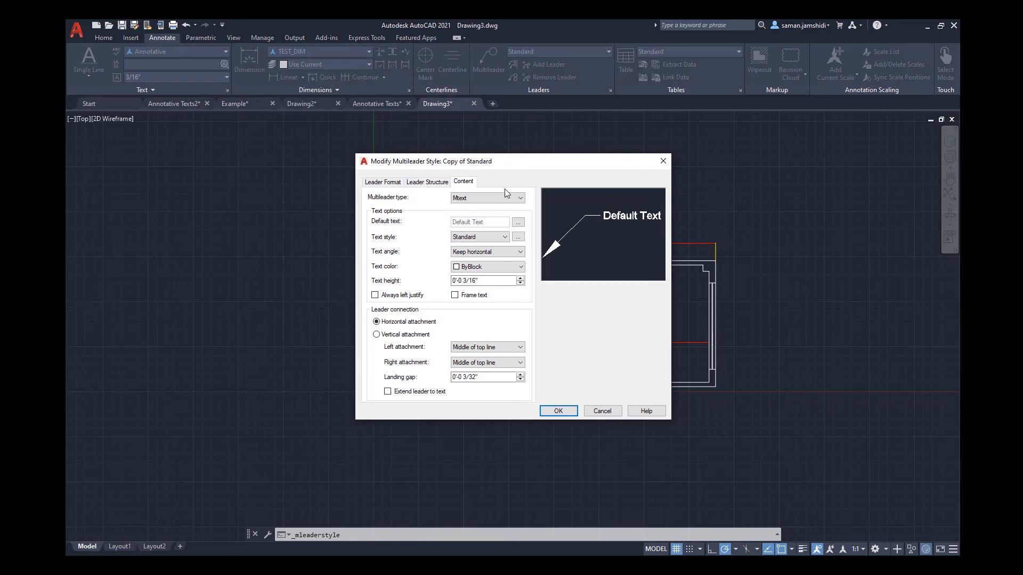
{"action": "left_click", "coordinate": [478, 237]}
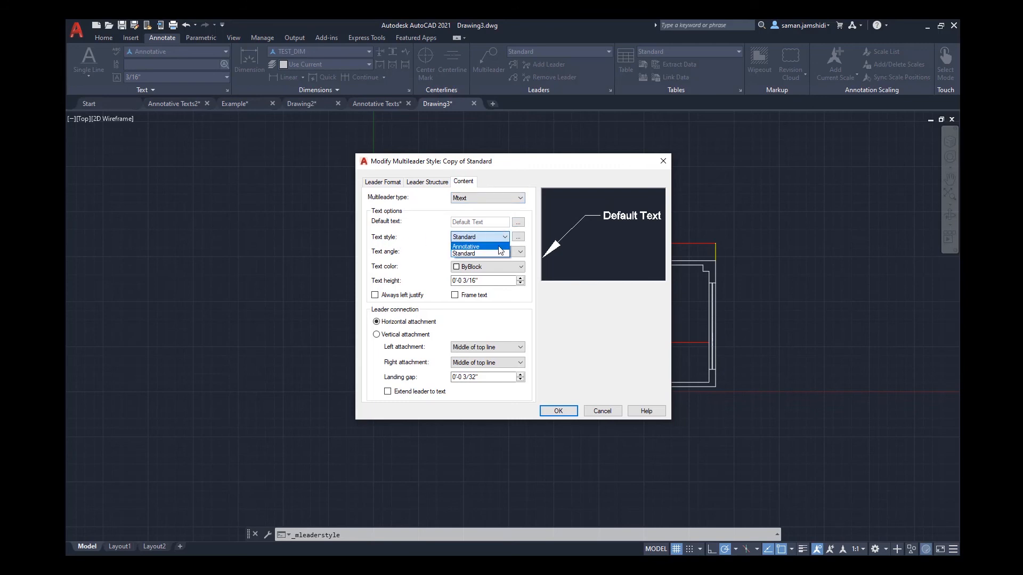
{"action": "left_click", "coordinate": [499, 247]}
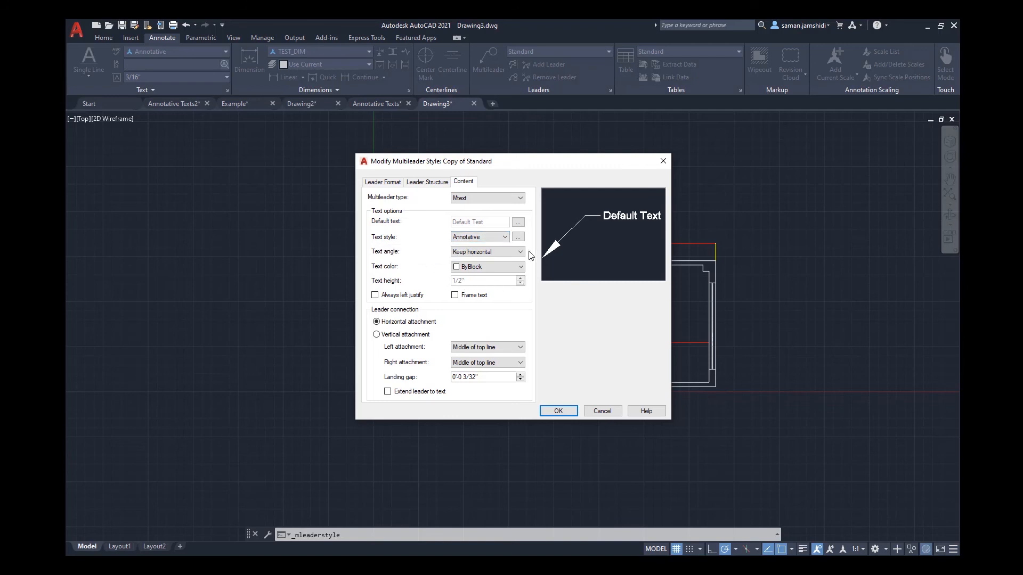
{"action": "left_click", "coordinate": [519, 237]}
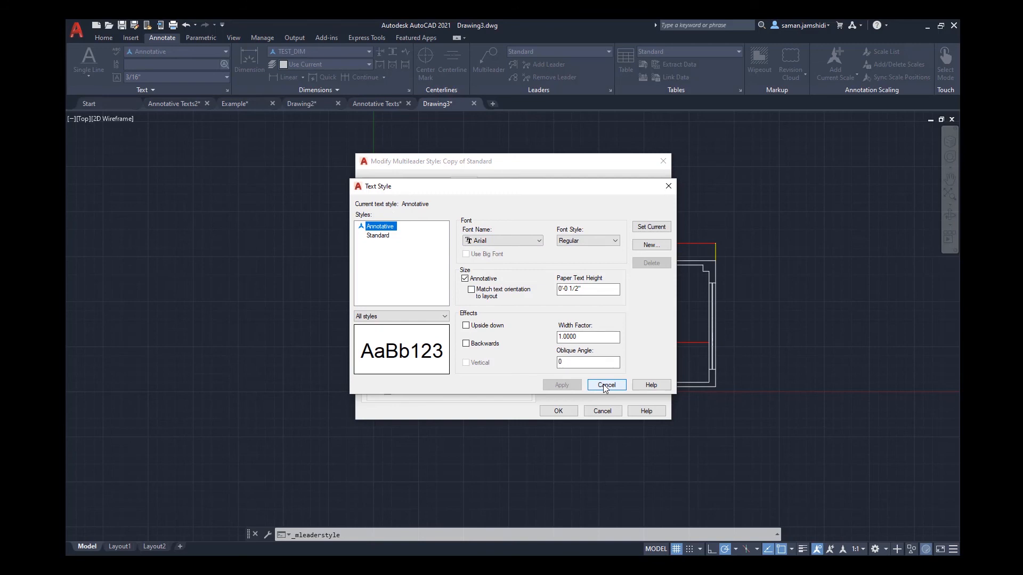
{"action": "left_click", "coordinate": [606, 386]}
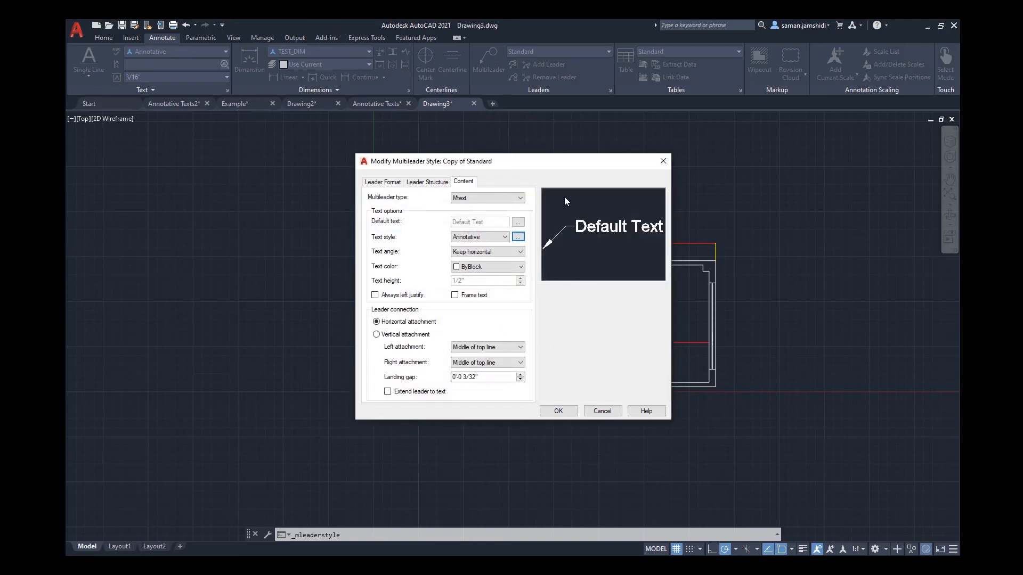
{"action": "left_click", "coordinate": [596, 413]}
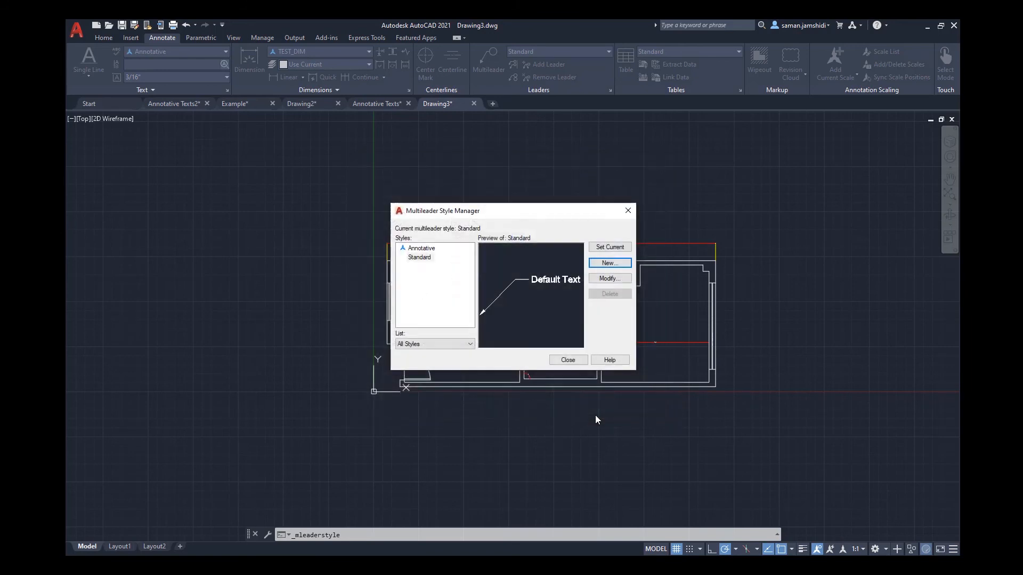
{"action": "left_click", "coordinate": [569, 360]}
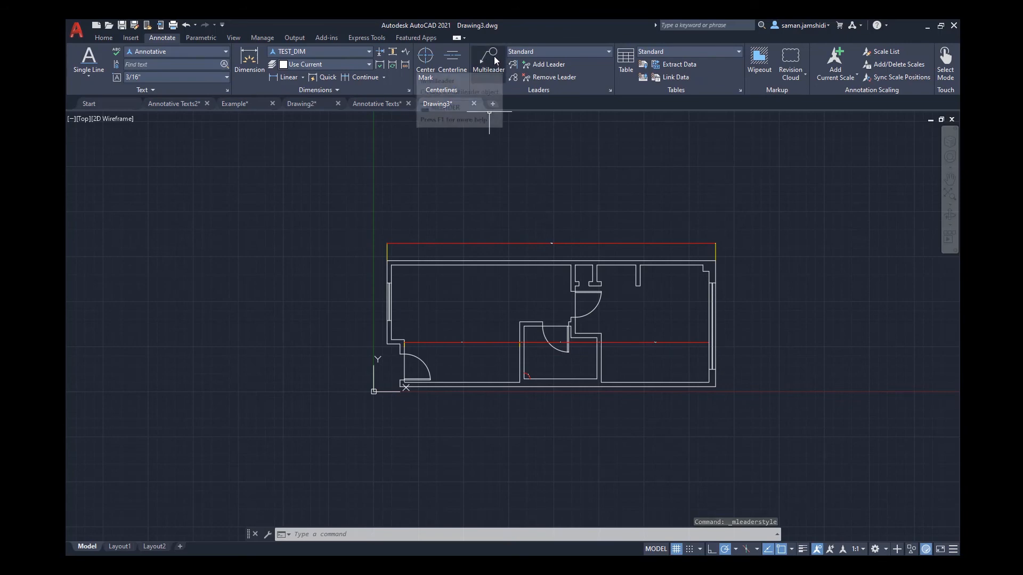
Place a multileader reading TEXT with its arrowhead on the upper outer corner of the closet wall stub above the interior door.
{"action": "left_click", "coordinate": [487, 62]}
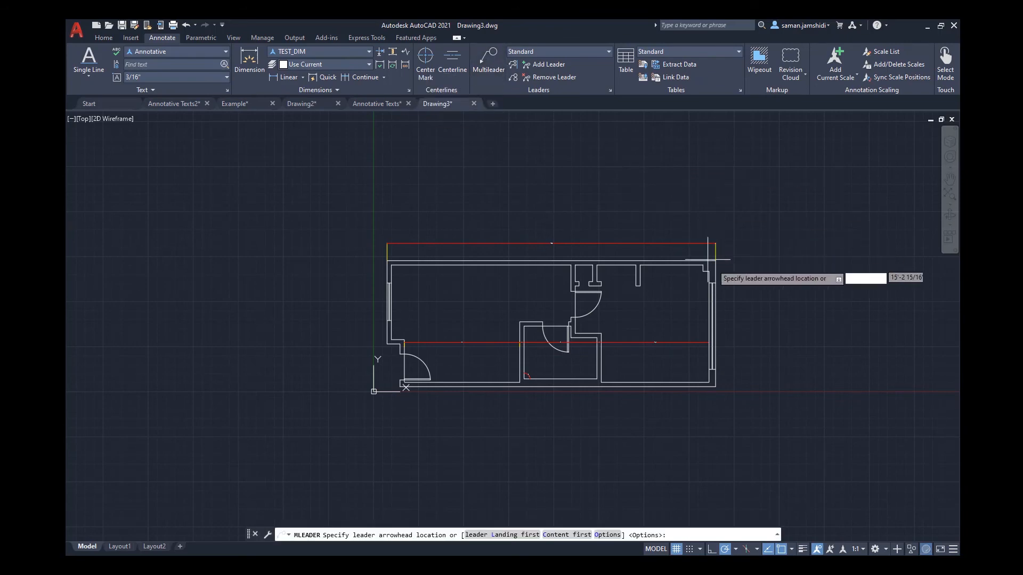
{"action": "scroll", "coordinate": [615, 303], "scroll_direction": "up", "scroll_amount": 8}
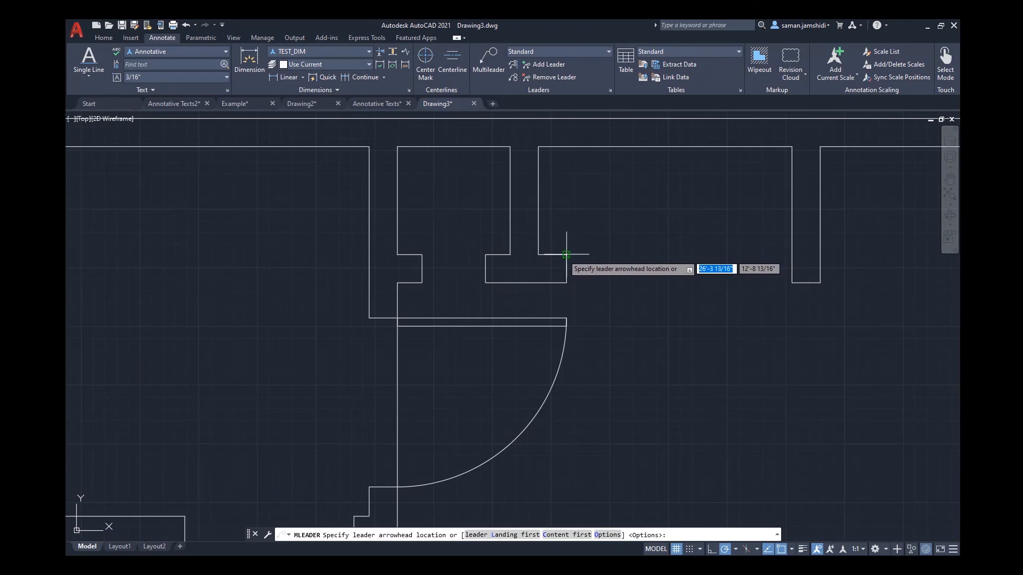
{"action": "left_click", "coordinate": [567, 254]}
{"action": "scroll", "coordinate": [580, 229], "scroll_direction": "up", "scroll_amount": 8}
{"action": "scroll", "coordinate": [542, 276], "scroll_direction": "up", "scroll_amount": 2}
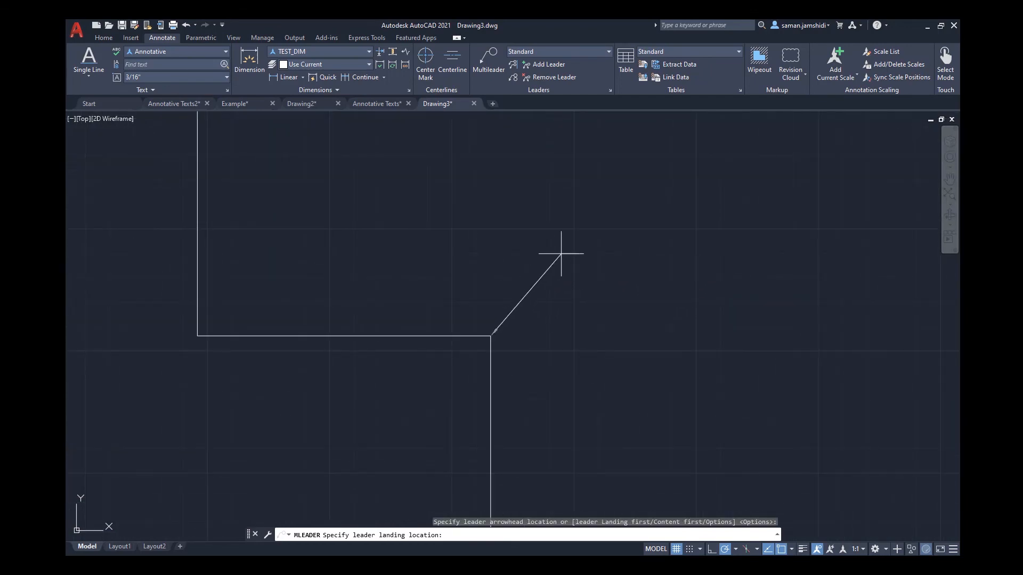
{"action": "left_click", "coordinate": [561, 254]}
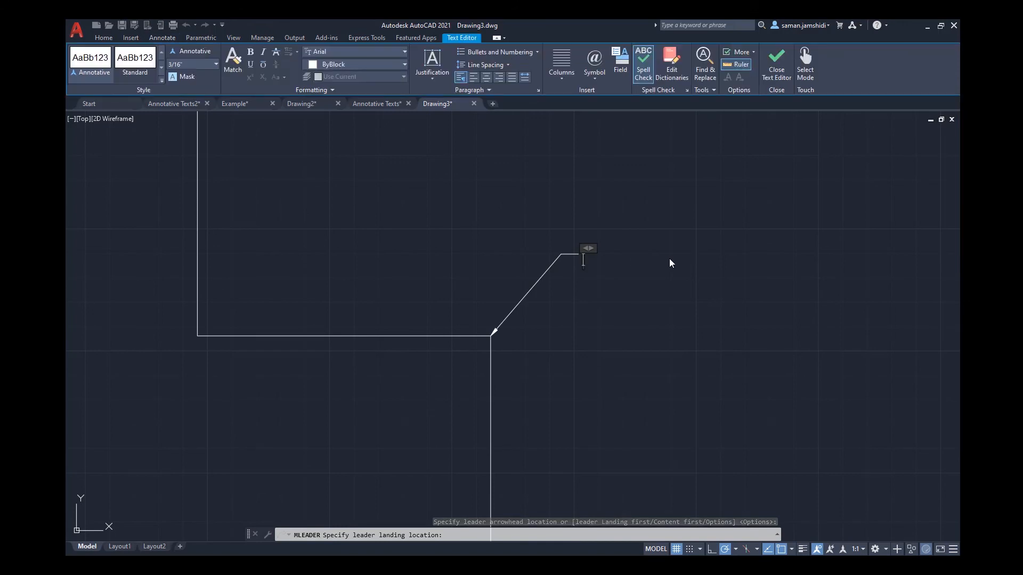
{"action": "type", "text": "TEXT"}
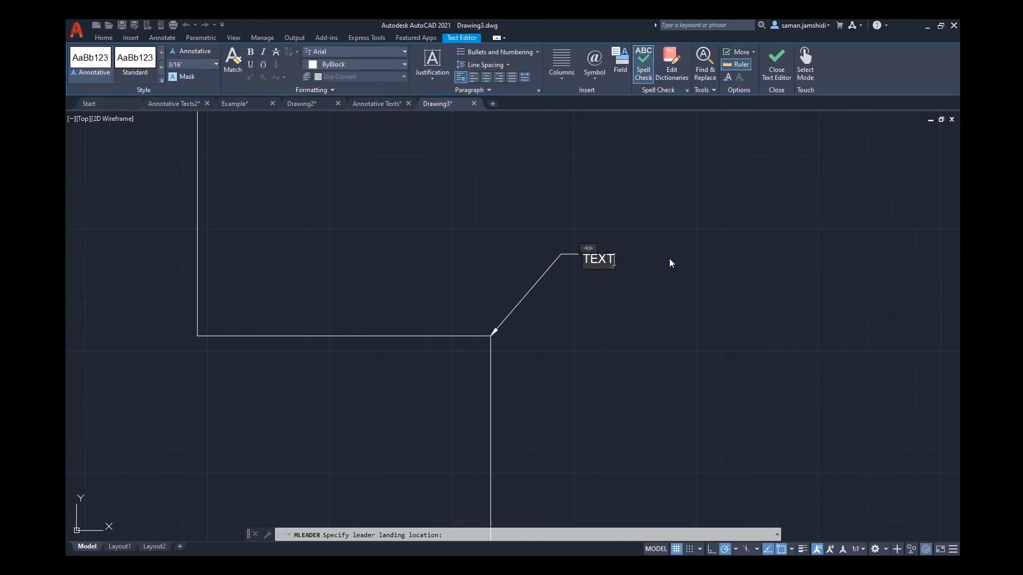
{"action": "left_click", "coordinate": [770, 68]}
Examine the multileader's arrowhead, landing and text up close and against the whole floor plan.
{"action": "scroll", "coordinate": [606, 274], "scroll_direction": "down", "scroll_amount": 6}
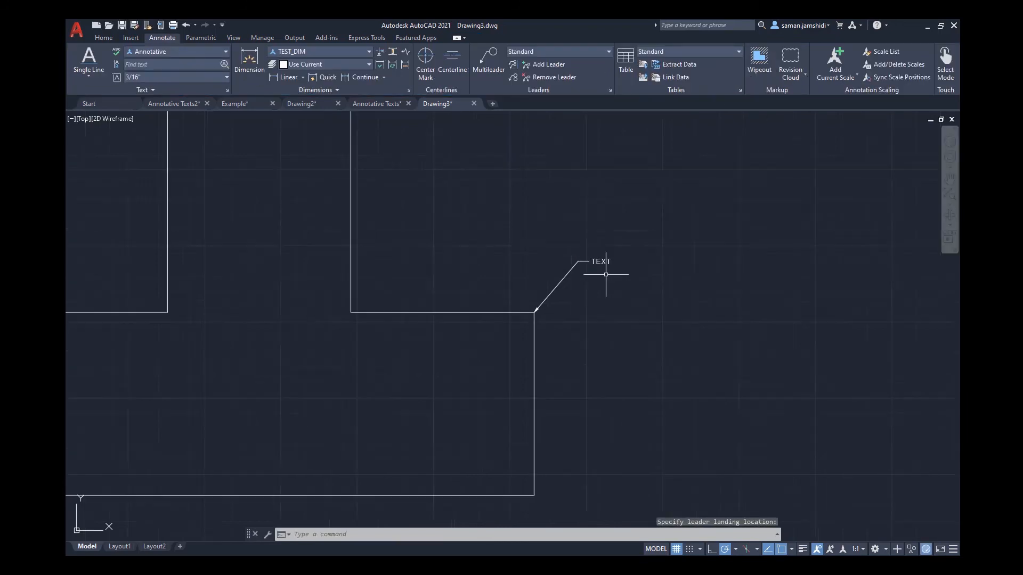
{"action": "middle_click_drag", "start_coordinate": [605, 277], "coordinate": [517, 268]}
{"action": "scroll", "coordinate": [519, 266], "scroll_direction": "up", "scroll_amount": 4}
{"action": "scroll", "coordinate": [530, 244], "scroll_direction": "up", "scroll_amount": 2}
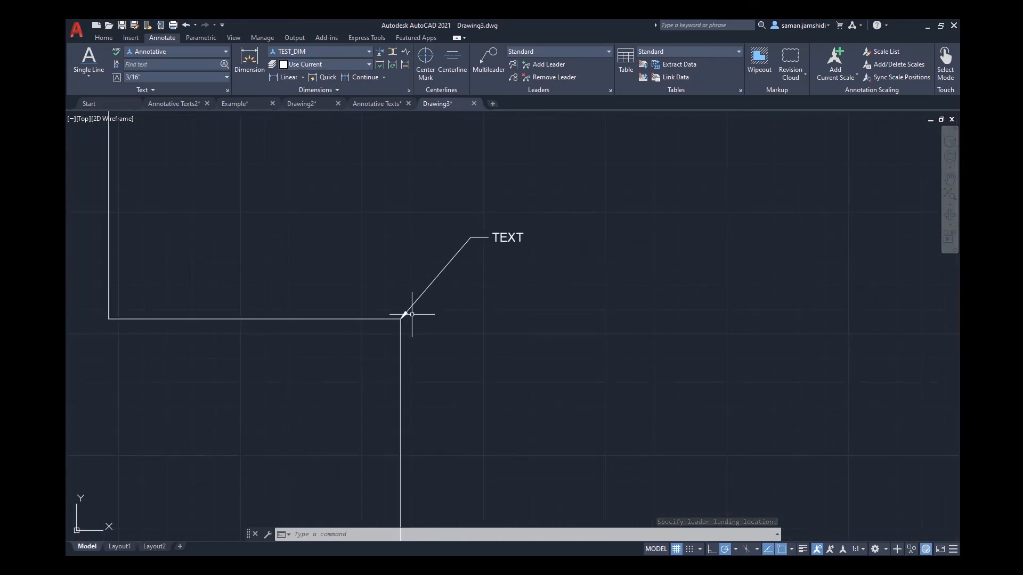
{"action": "mouse_move", "coordinate": [509, 235]}
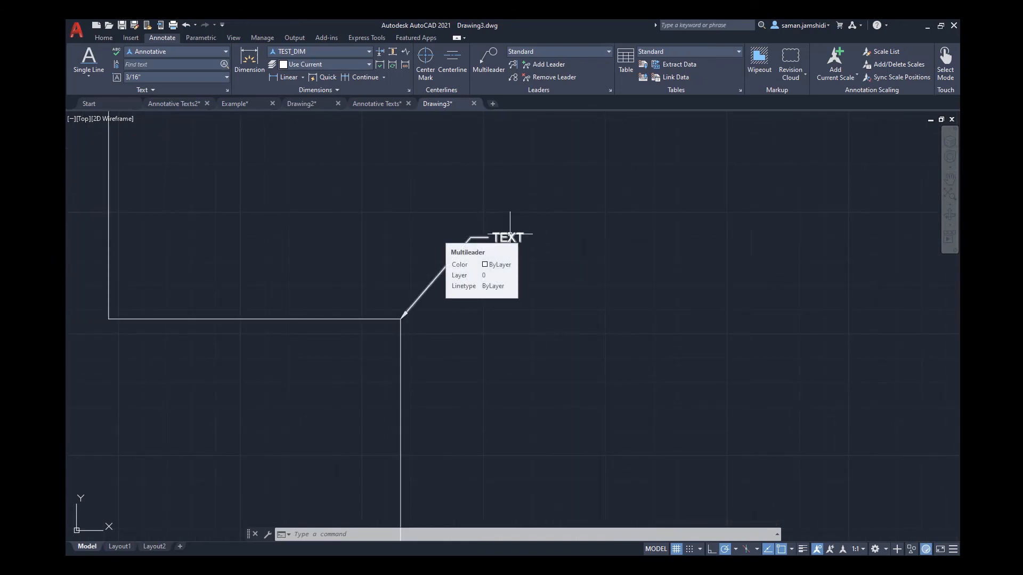
{"action": "scroll", "coordinate": [401, 306], "scroll_direction": "up", "scroll_amount": 4}
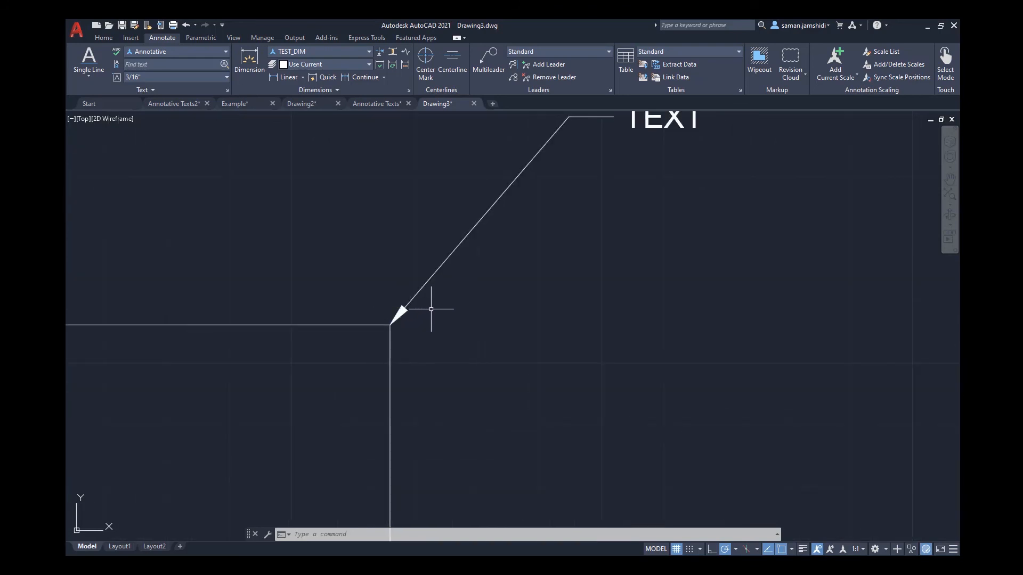
{"action": "scroll", "coordinate": [431, 309], "scroll_direction": "down", "scroll_amount": 3}
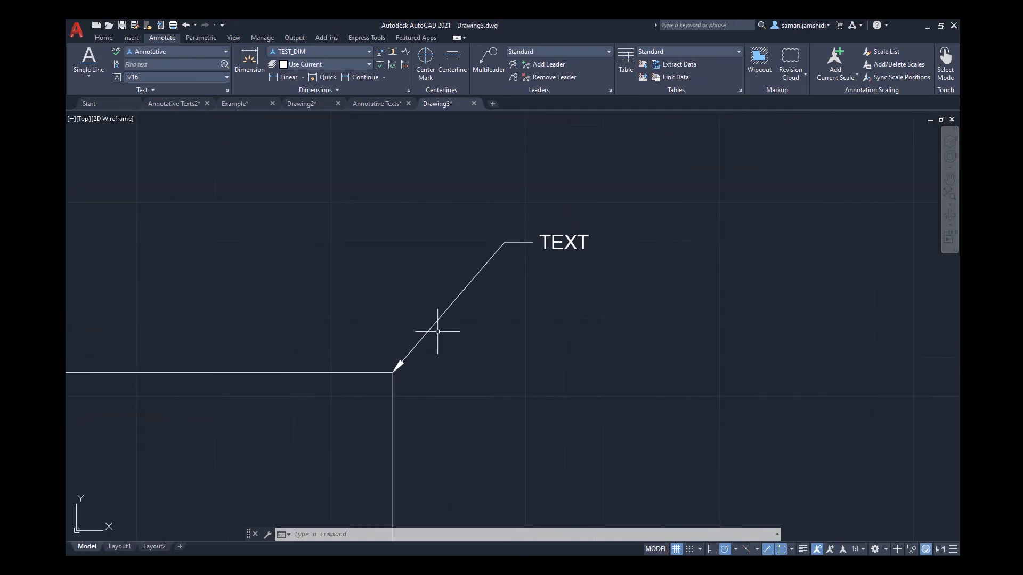
{"action": "scroll", "coordinate": [468, 299], "scroll_direction": "down", "scroll_amount": 2}
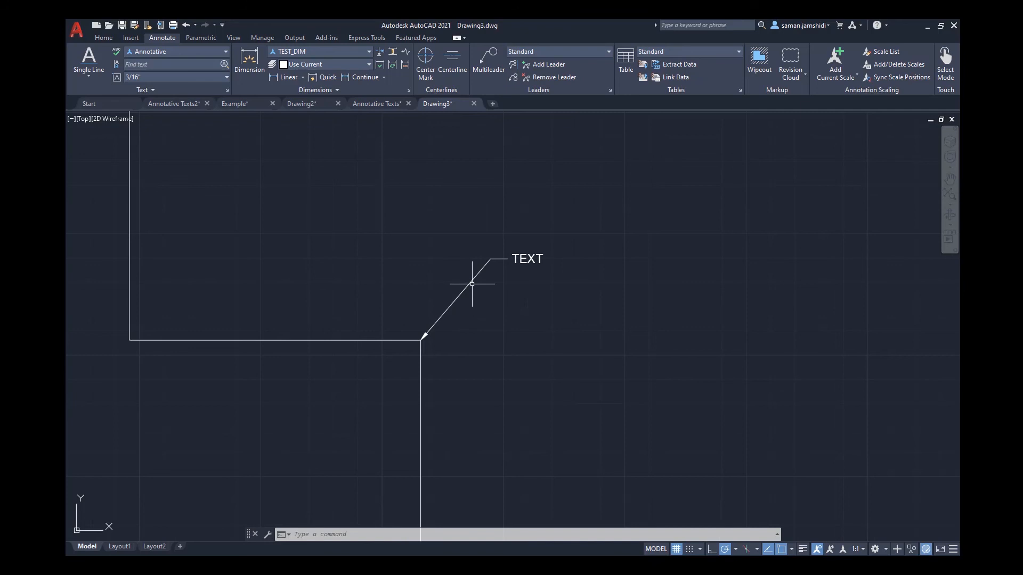
{"action": "scroll", "coordinate": [472, 284], "scroll_direction": "down", "scroll_amount": 10}
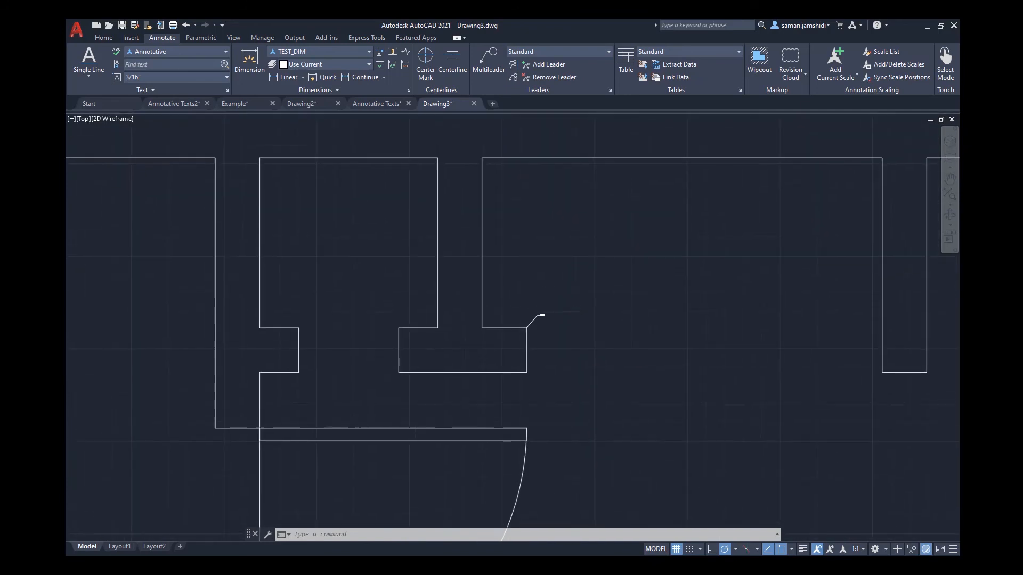
{"action": "scroll", "coordinate": [534, 280], "scroll_direction": "down", "scroll_amount": 6}
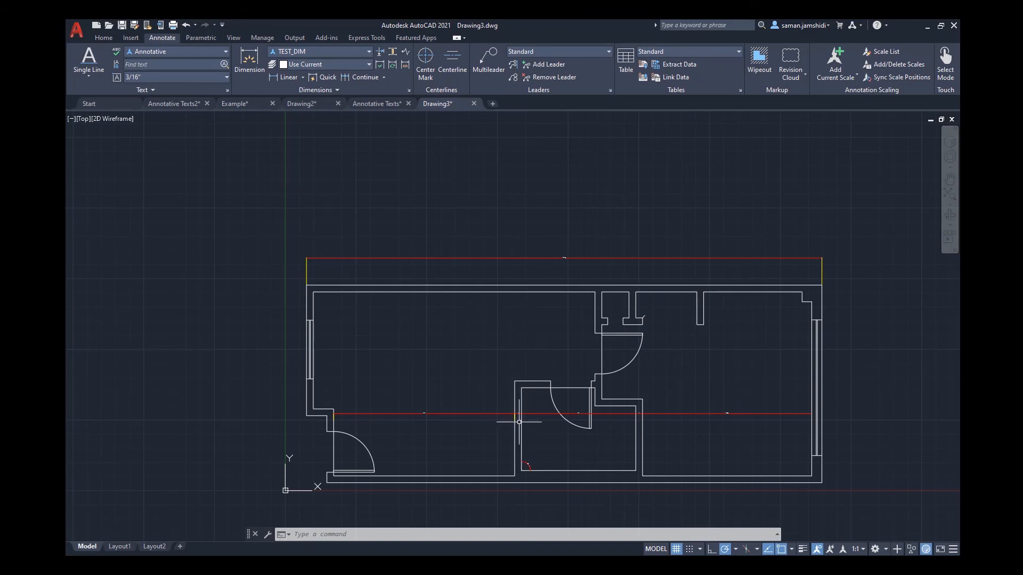
Open the properties of the overall dimension above the floor plan and inspect its left extension line.
{"action": "left_click", "coordinate": [481, 258]}
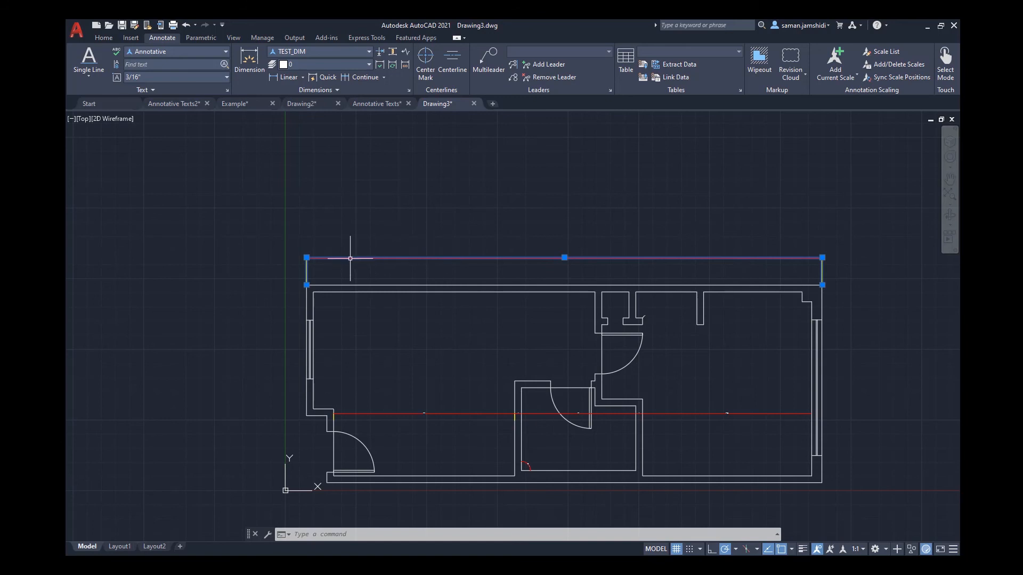
{"action": "right_click", "coordinate": [370, 249]}
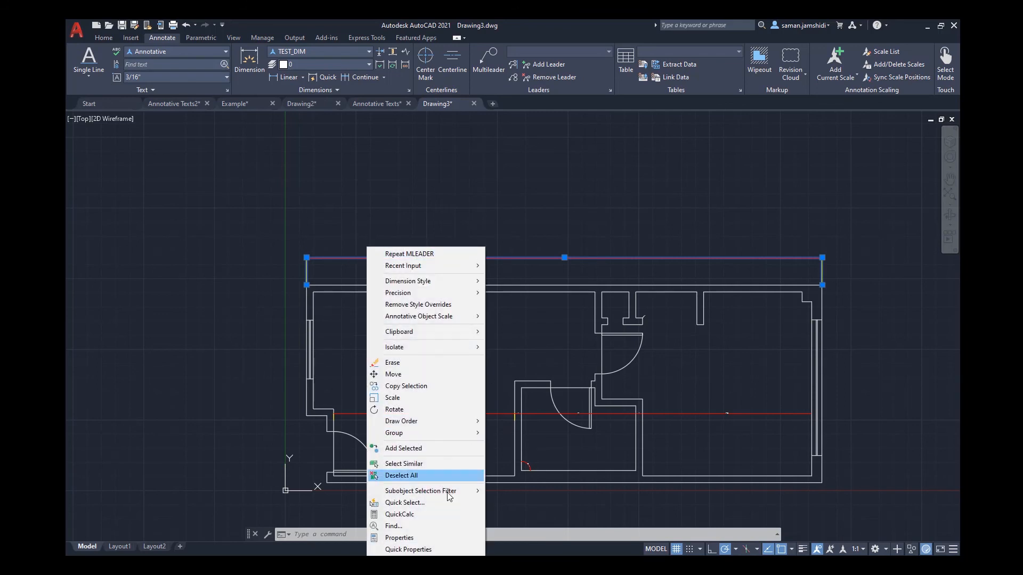
{"action": "left_click", "coordinate": [416, 540]}
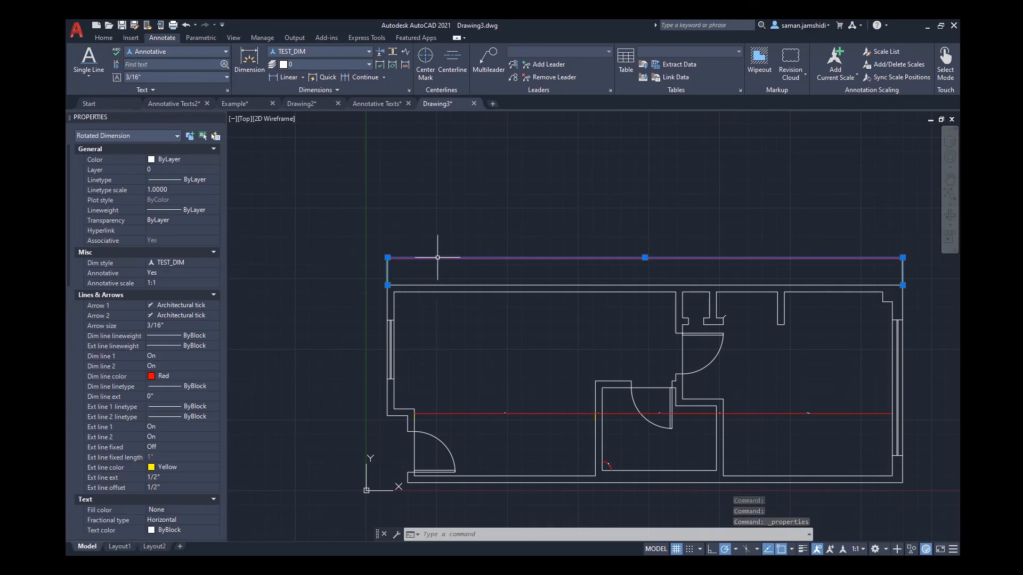
{"action": "scroll", "coordinate": [393, 259], "scroll_direction": "up", "scroll_amount": 4}
{"action": "scroll", "coordinate": [392, 262], "scroll_direction": "up", "scroll_amount": 6}
{"action": "mouse_move", "coordinate": [313, 291]}
{"action": "middle_mouse_down"}
{"action": "mouse_move", "coordinate": [370, 256]}
{"action": "mouse_move", "coordinate": [376, 235]}
{"action": "middle_mouse_up"}
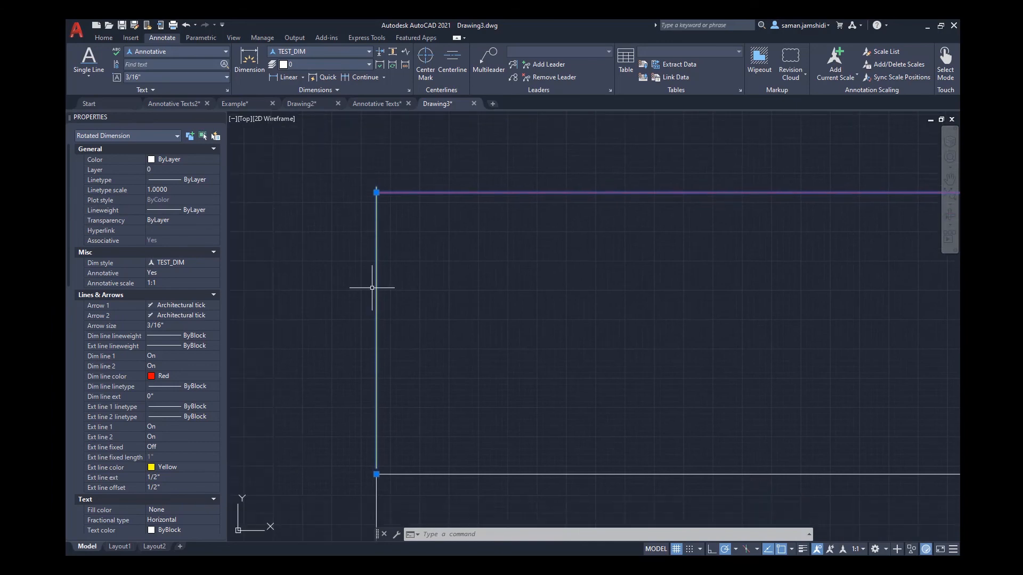
Set the overall dimension's first arrowhead, at its left end, to Dot.
{"action": "scroll", "coordinate": [369, 170], "scroll_direction": "up", "scroll_amount": 6}
{"action": "scroll", "coordinate": [373, 246], "scroll_direction": "up", "scroll_amount": 4}
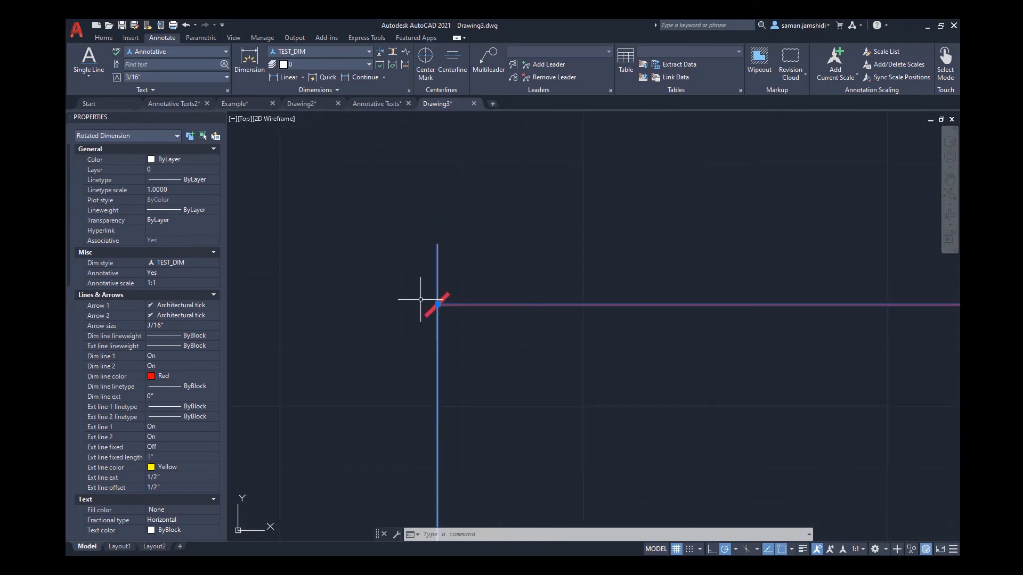
{"action": "scroll", "coordinate": [420, 299], "scroll_direction": "up", "scroll_amount": 2}
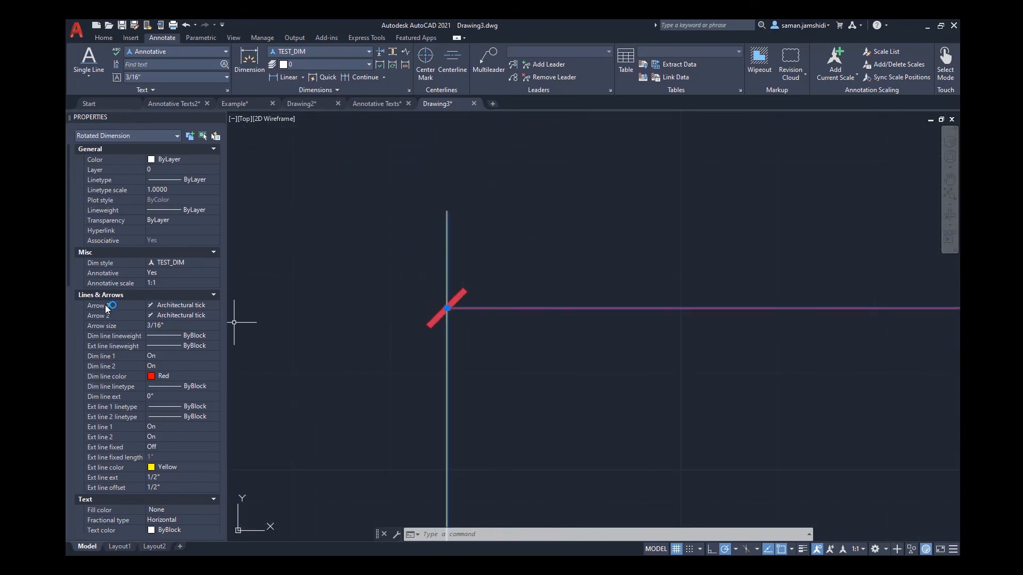
{"action": "left_click", "coordinate": [196, 305]}
{"action": "left_click", "coordinate": [216, 307]}
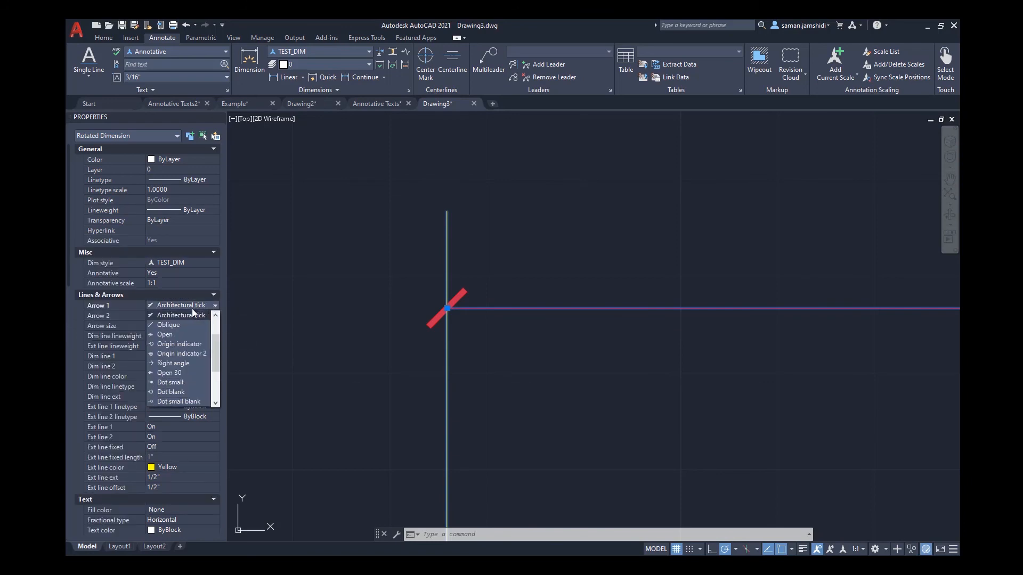
{"action": "scroll", "coordinate": [193, 332], "scroll_direction": "up", "scroll_amount": 1}
{"action": "left_click", "coordinate": [190, 332]}
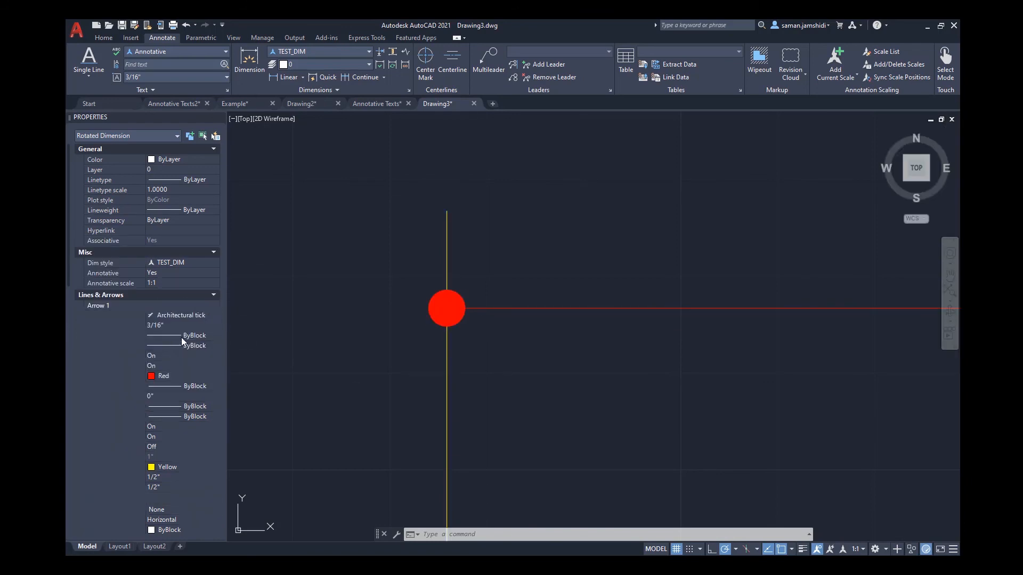
Set the overall dimension's second arrowhead, at its right end, to Dot.
{"action": "scroll", "coordinate": [413, 302], "scroll_direction": "down", "scroll_amount": 5}
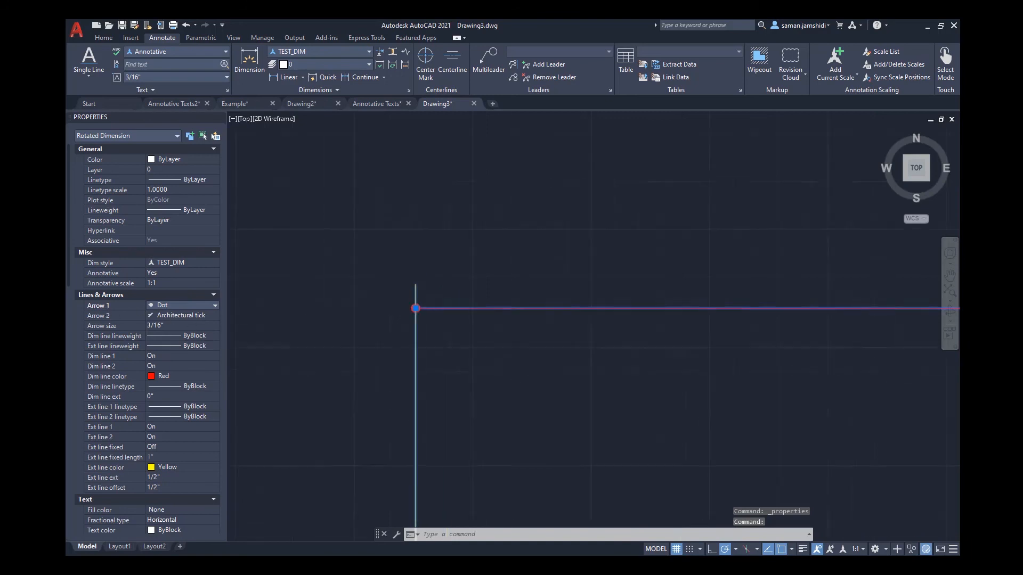
{"action": "middle_click_drag", "start_coordinate": [797, 346], "coordinate": [696, 355]}
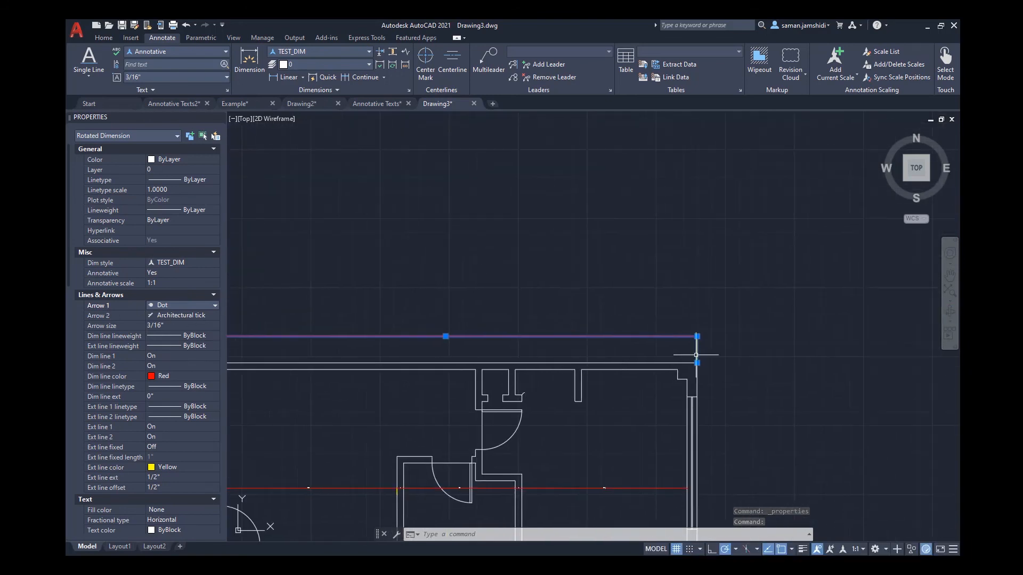
{"action": "scroll", "coordinate": [739, 342], "scroll_direction": "up", "scroll_amount": 5}
{"action": "scroll", "coordinate": [252, 310], "scroll_direction": "up", "scroll_amount": 3}
{"action": "scroll", "coordinate": [373, 306], "scroll_direction": "up", "scroll_amount": 5}
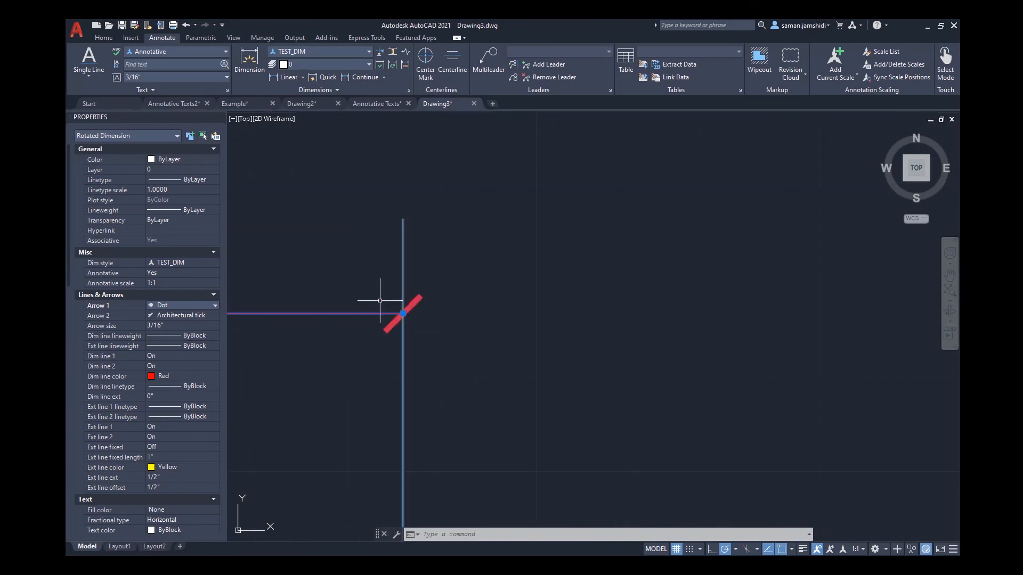
{"action": "left_click", "coordinate": [196, 316]}
{"action": "left_click", "coordinate": [215, 316]}
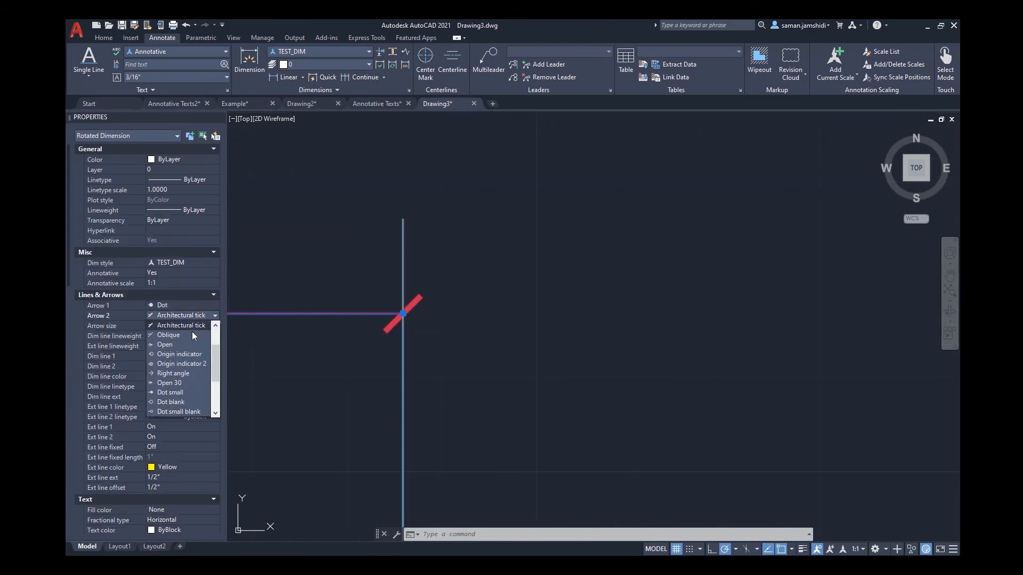
{"action": "scroll", "coordinate": [175, 340], "scroll_direction": "up", "scroll_amount": 2}
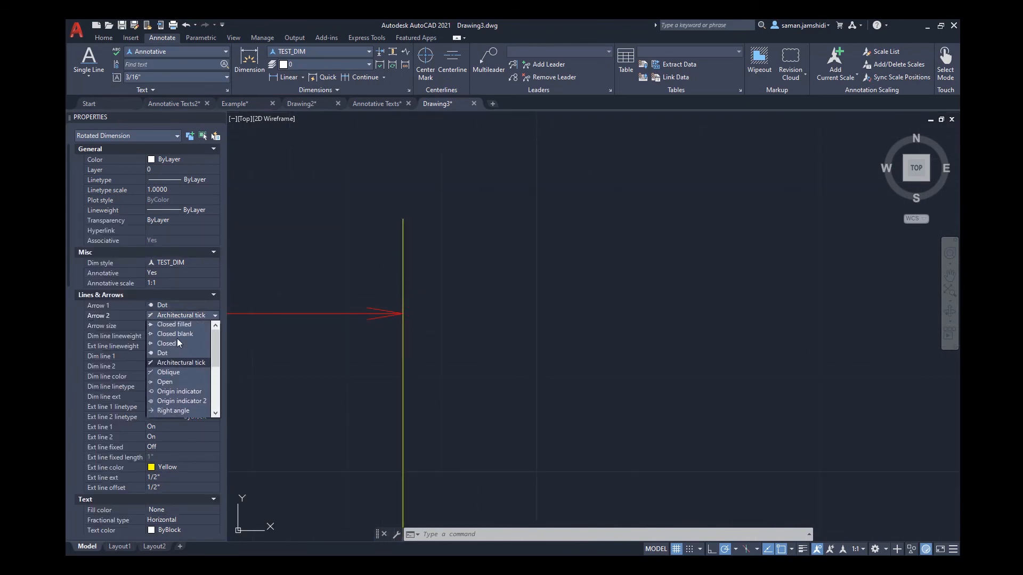
{"action": "left_click", "coordinate": [178, 353]}
Compare the tick on the interior dimension string with the dot at the left end of the overall dimension.
{"action": "scroll", "coordinate": [499, 344], "scroll_direction": "down", "scroll_amount": 5}
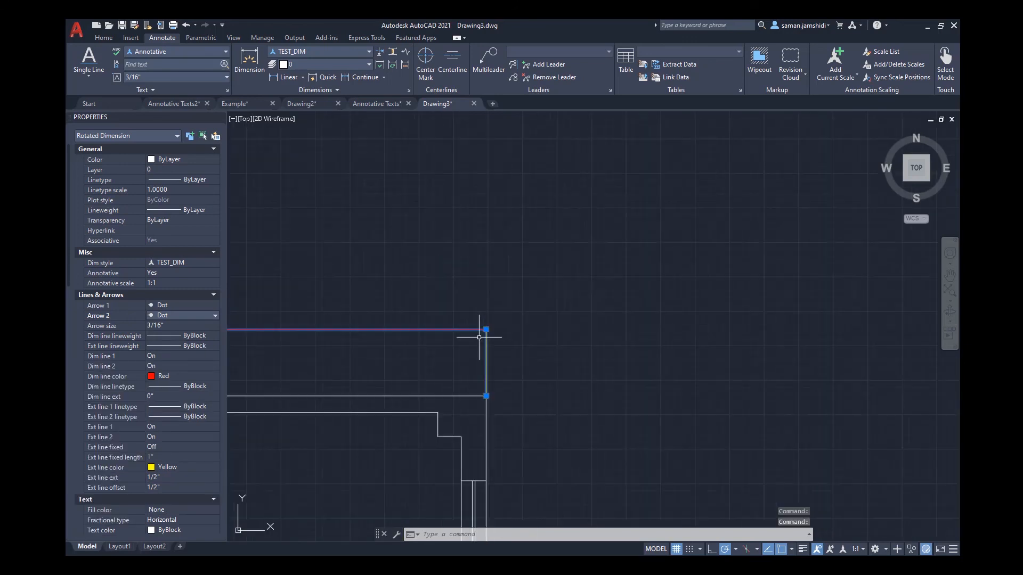
{"action": "middle_click_drag", "start_coordinate": [579, 379], "coordinate": [586, 374]}
{"action": "scroll", "coordinate": [346, 320], "scroll_direction": "up", "scroll_amount": 10}
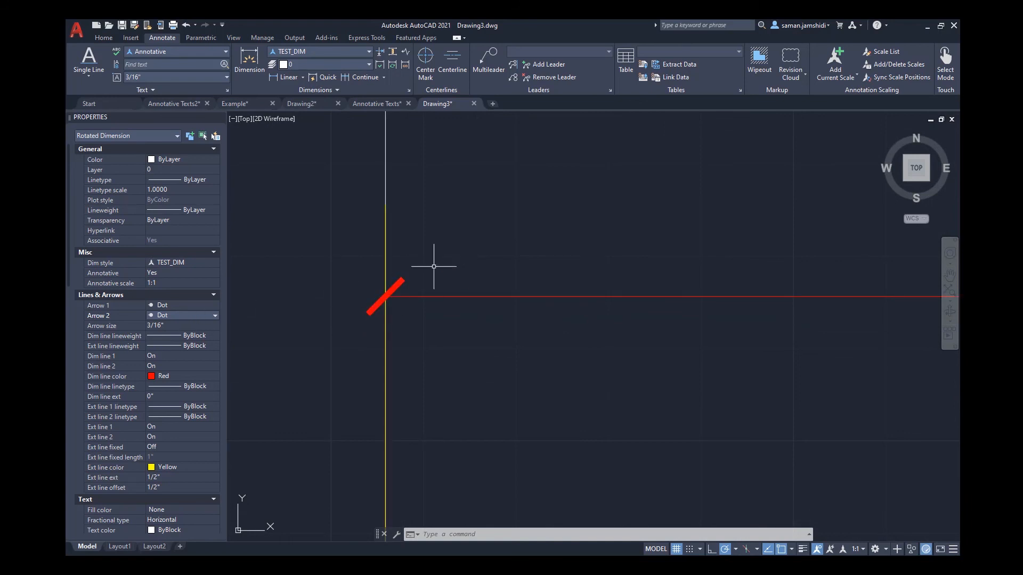
{"action": "scroll", "coordinate": [495, 224], "scroll_direction": "down", "scroll_amount": 12}
{"action": "scroll", "coordinate": [493, 226], "scroll_direction": "down", "scroll_amount": 3}
{"action": "scroll", "coordinate": [486, 235], "scroll_direction": "up", "scroll_amount": 10}
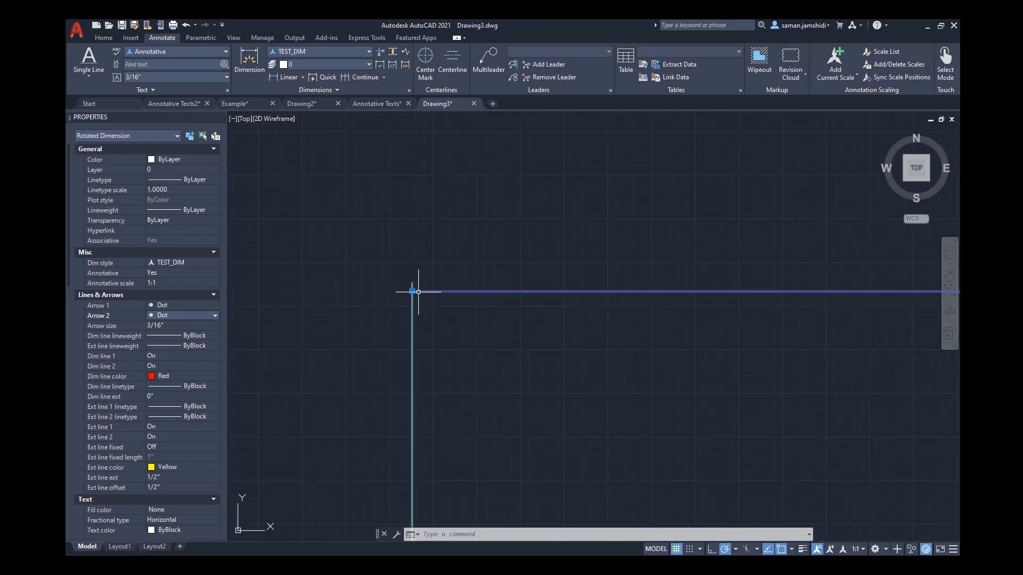
{"action": "scroll", "coordinate": [412, 299], "scroll_direction": "up", "scroll_amount": 3}
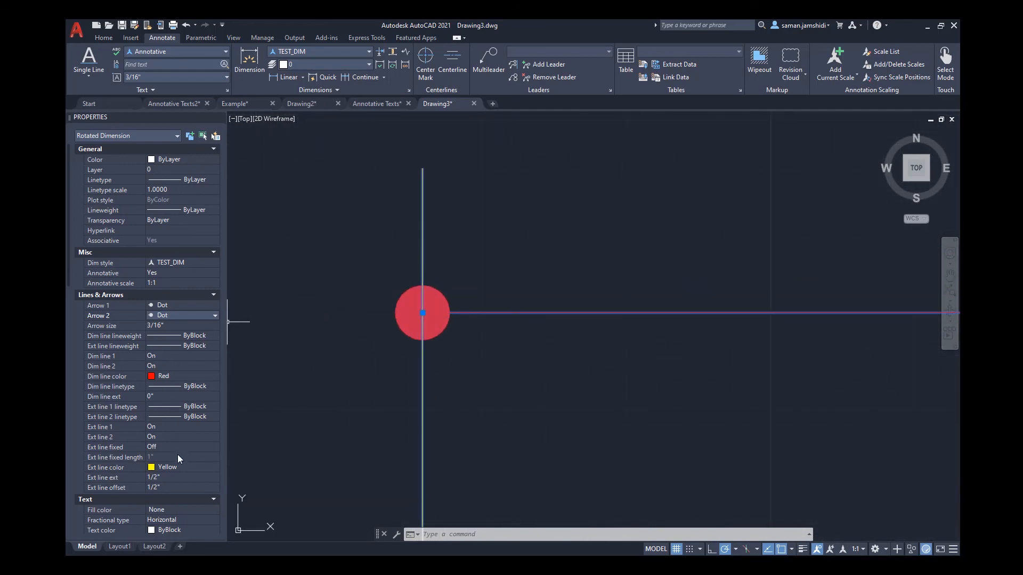
Try an arrow size of 1" on the overall dimension, and enlarge it to 3".
{"action": "left_click", "coordinate": [178, 325]}
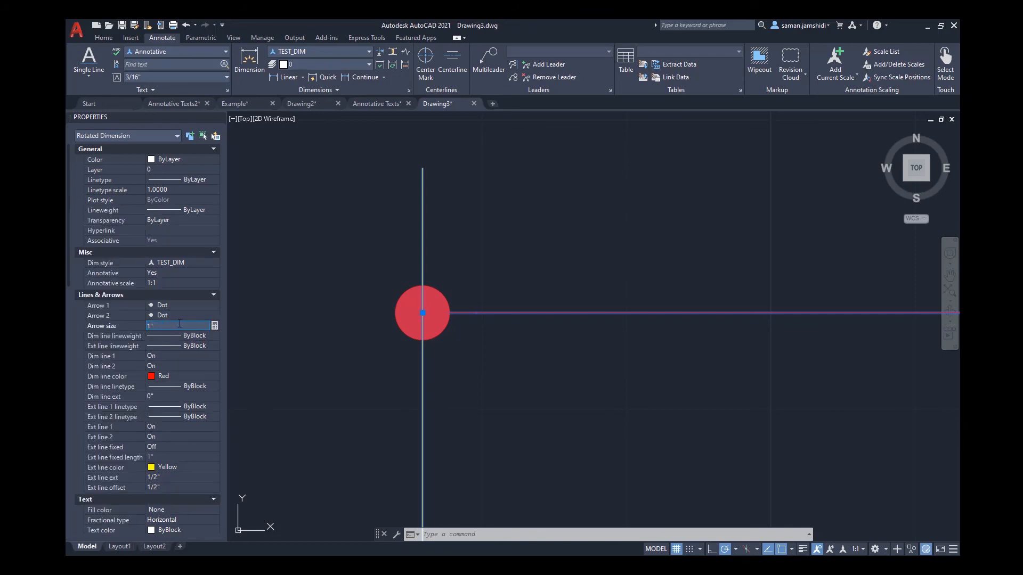
{"action": "key", "text": "Return"}
{"action": "scroll", "coordinate": [426, 264], "scroll_direction": "down", "scroll_amount": 5}
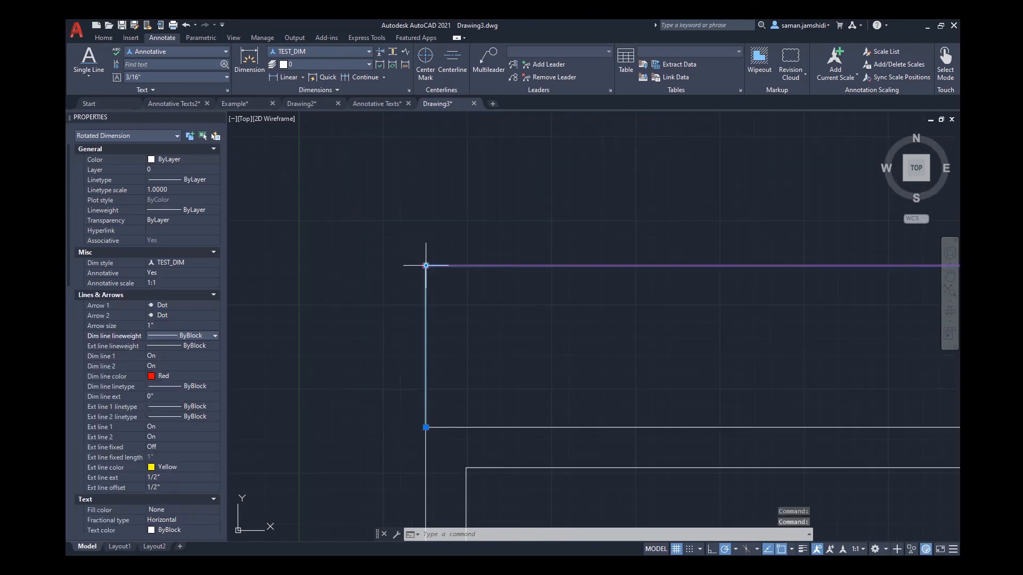
{"action": "scroll", "coordinate": [425, 266], "scroll_direction": "up", "scroll_amount": 2}
{"action": "left_click", "coordinate": [165, 328]}
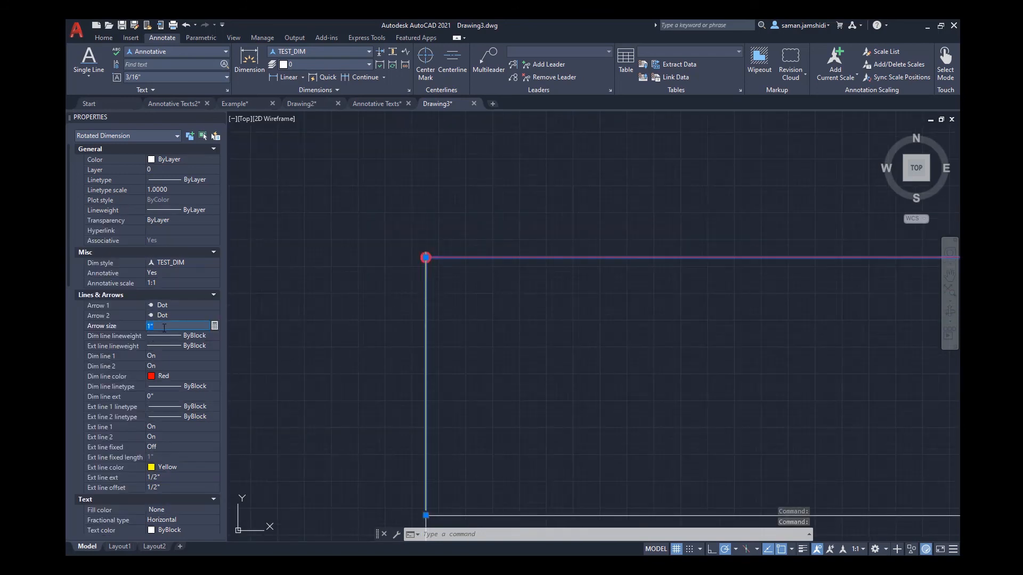
{"action": "type", "text": "3\""}
{"action": "key", "text": "Return"}
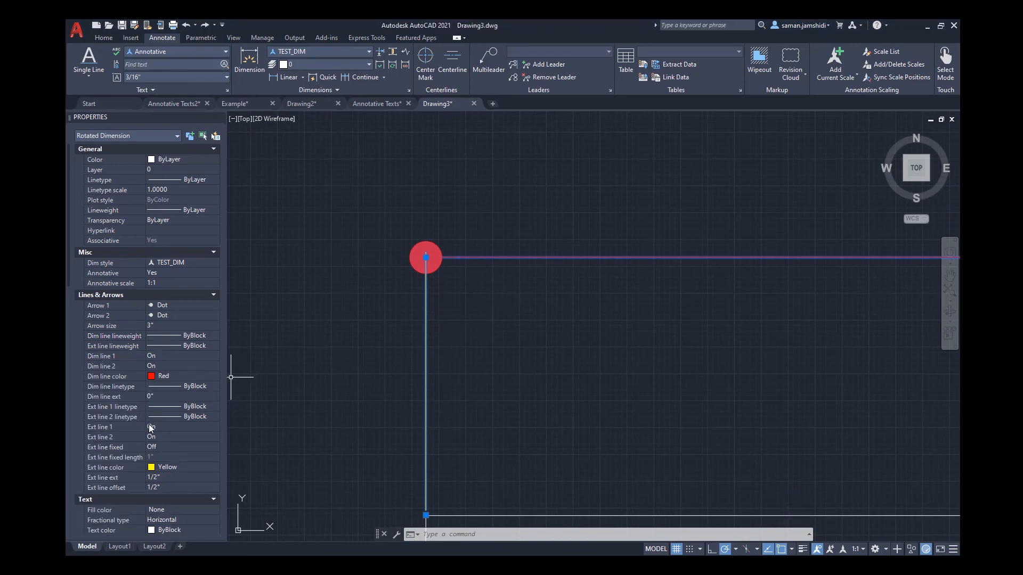
Review the overall dimension's text, fit, primary units, alternate units and tolerance properties, and inspect its dimension text up close.
{"action": "scroll", "coordinate": [149, 424], "scroll_direction": "down", "scroll_amount": 15}
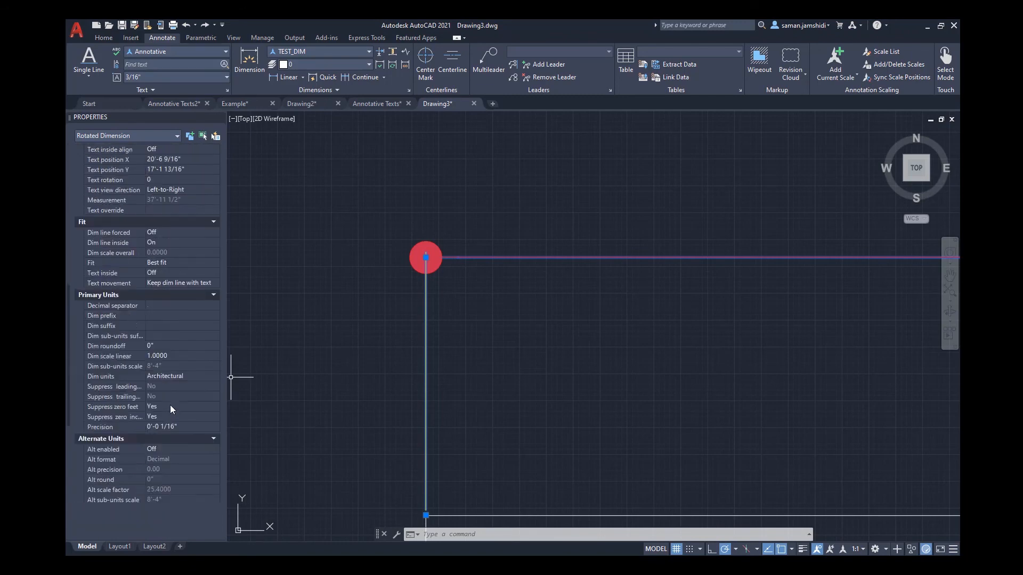
{"action": "scroll", "coordinate": [171, 407], "scroll_direction": "down", "scroll_amount": 8}
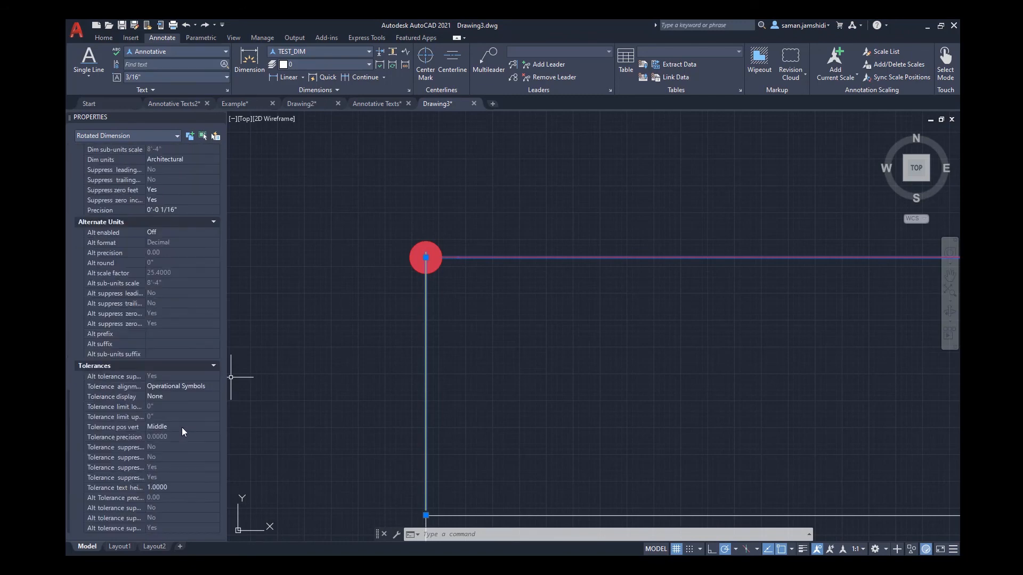
{"action": "scroll", "coordinate": [182, 431], "scroll_direction": "up", "scroll_amount": 9}
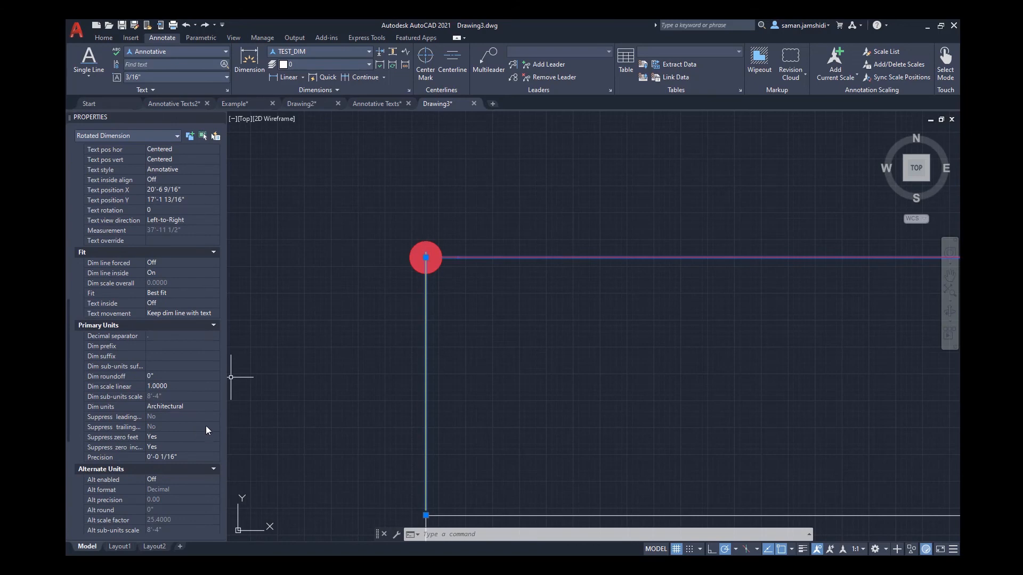
{"action": "scroll", "coordinate": [154, 315], "scroll_direction": "up", "scroll_amount": 5}
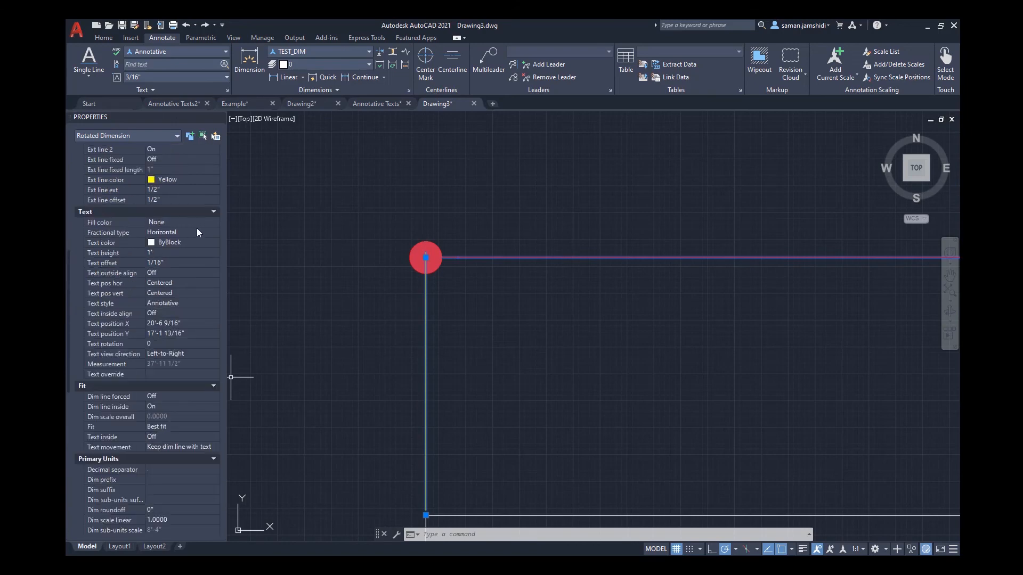
{"action": "left_click", "coordinate": [559, 337]}
{"action": "scroll", "coordinate": [612, 331], "scroll_direction": "down", "scroll_amount": 6}
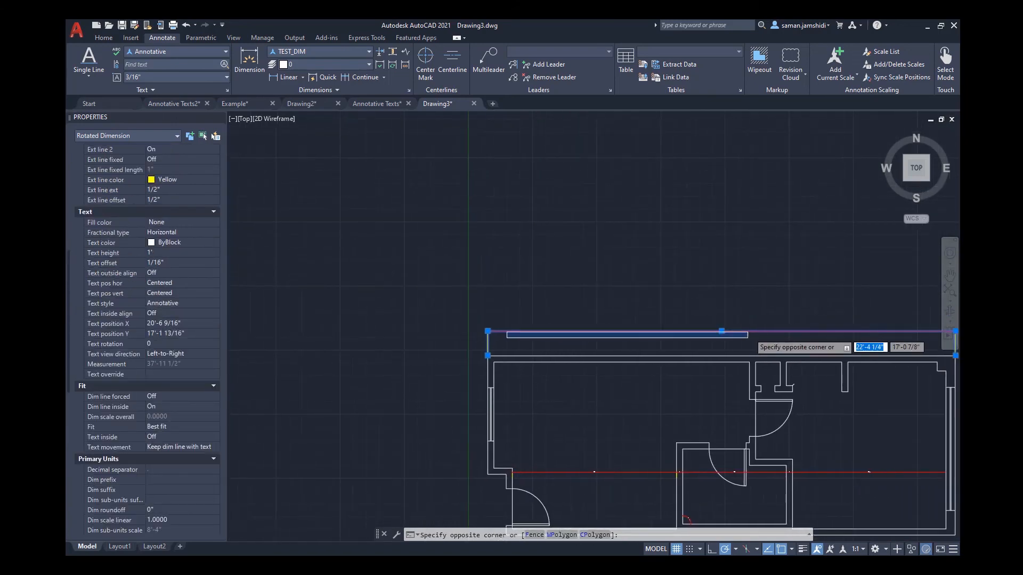
{"action": "scroll", "coordinate": [682, 333], "scroll_direction": "up", "scroll_amount": 8}
{"action": "key", "text": "Escape"}
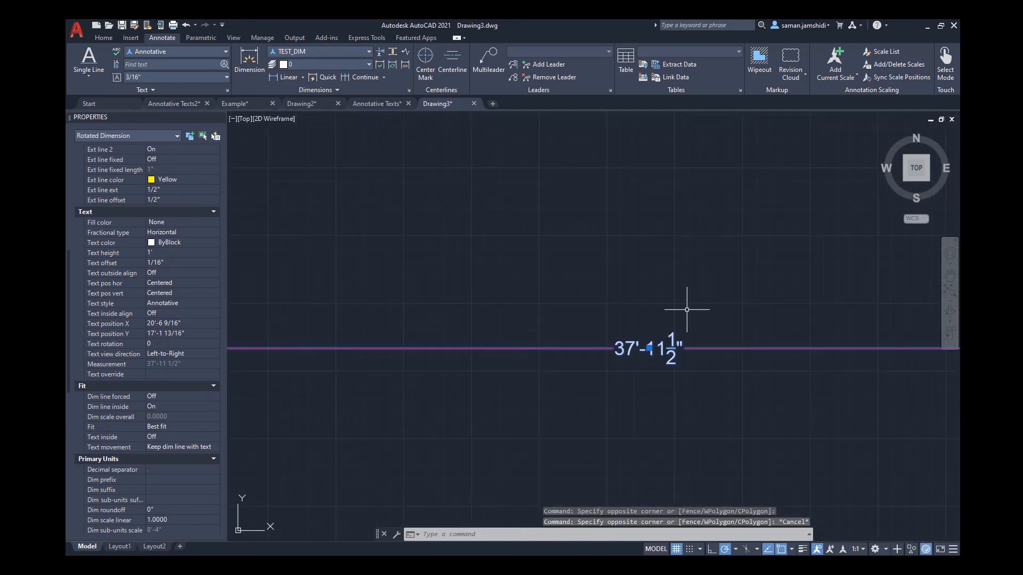
Change the overall dimension's style to Standard.
{"action": "scroll", "coordinate": [170, 260], "scroll_direction": "up", "scroll_amount": 10}
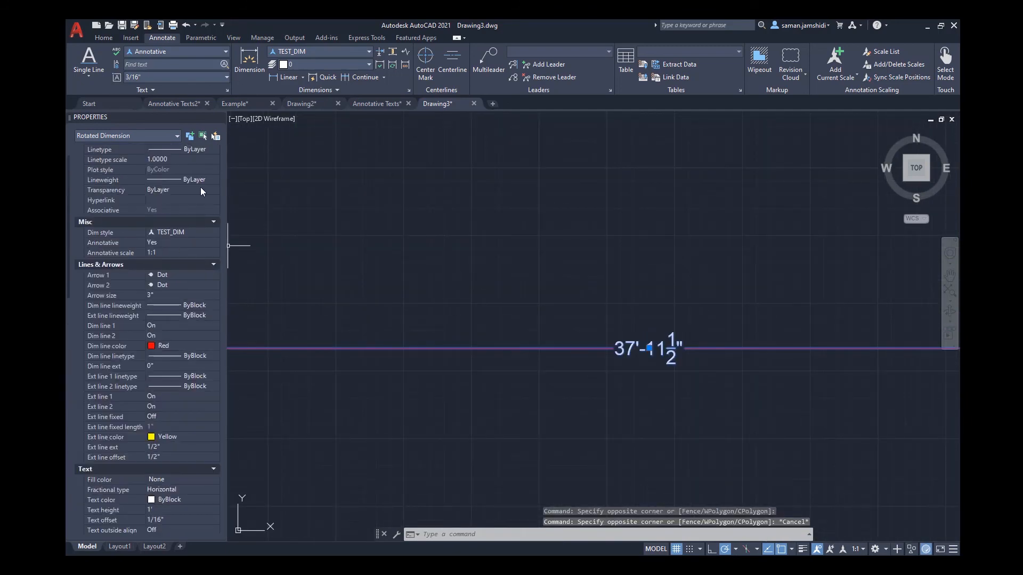
{"action": "left_click", "coordinate": [194, 229]}
{"action": "left_click", "coordinate": [195, 231]}
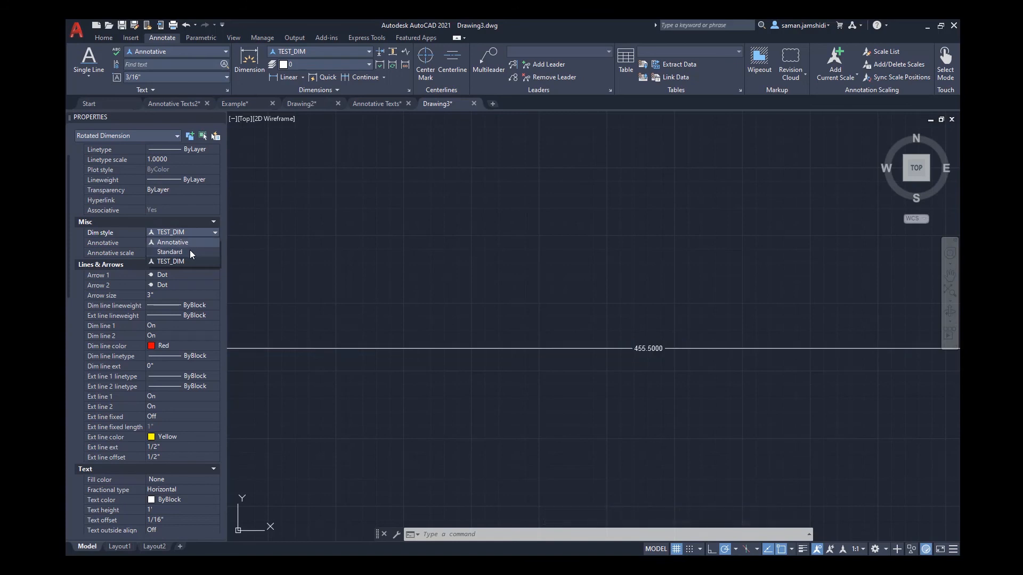
{"action": "left_click", "coordinate": [190, 251]}
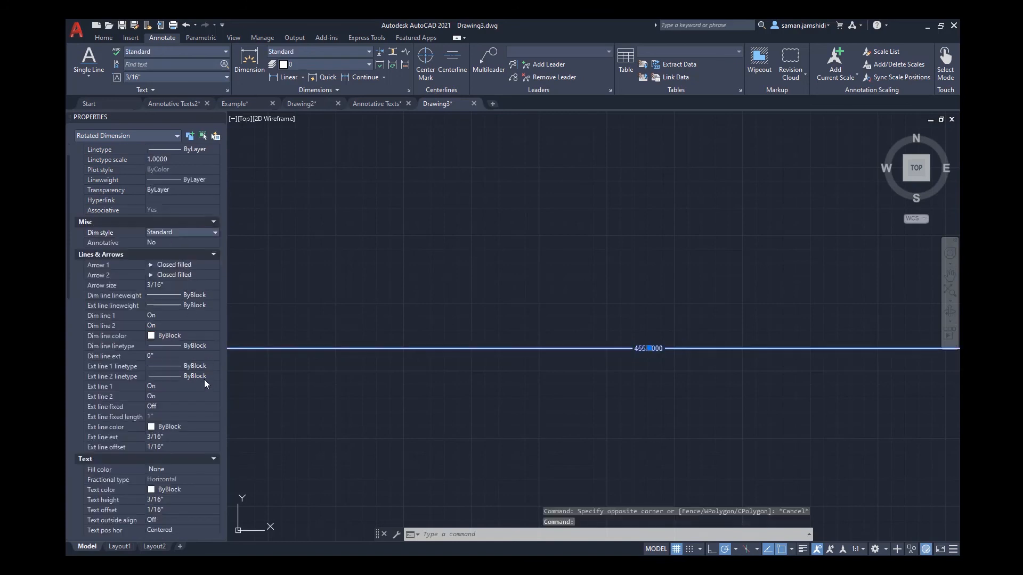
Set the overall dimension's text height to 12 inches and deselect the dimension.
{"action": "scroll", "coordinate": [203, 384], "scroll_direction": "down", "scroll_amount": 4}
{"action": "left_click", "coordinate": [181, 374]}
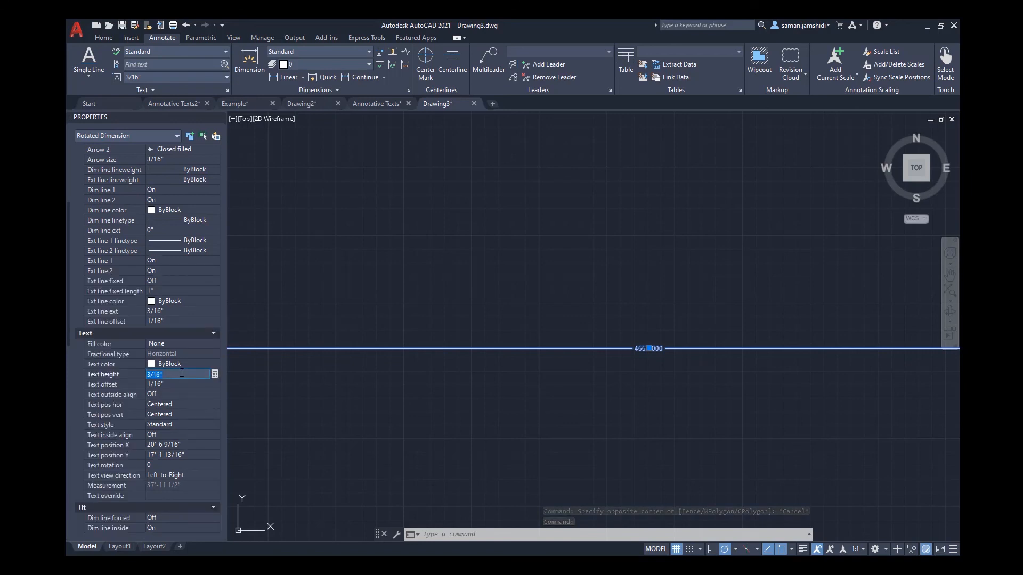
{"action": "type", "text": "12"}
{"action": "key", "text": "Tab"}
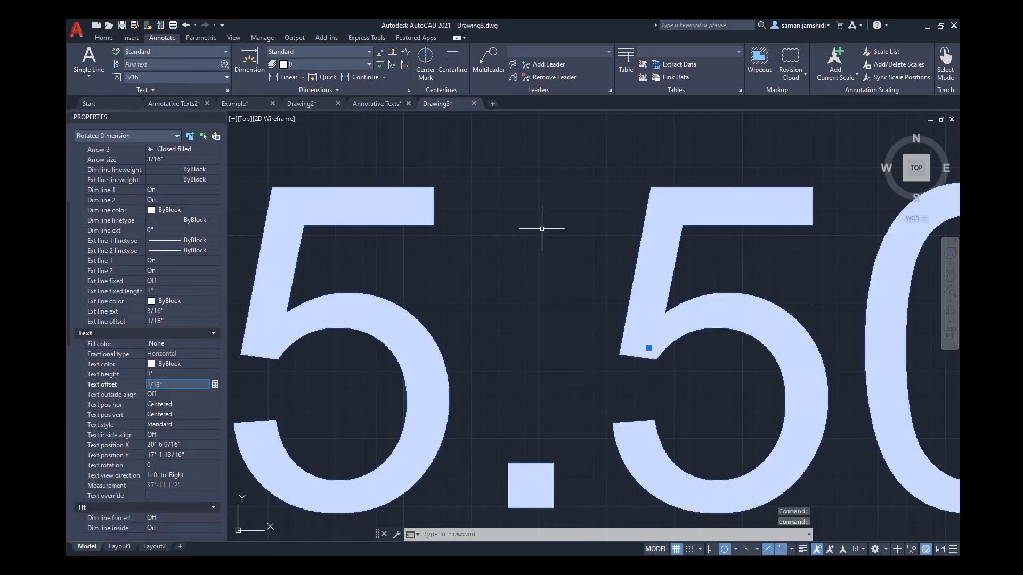
{"action": "scroll", "coordinate": [534, 257], "scroll_direction": "down", "scroll_amount": 5}
{"action": "scroll", "coordinate": [580, 268], "scroll_direction": "up", "scroll_amount": 1}
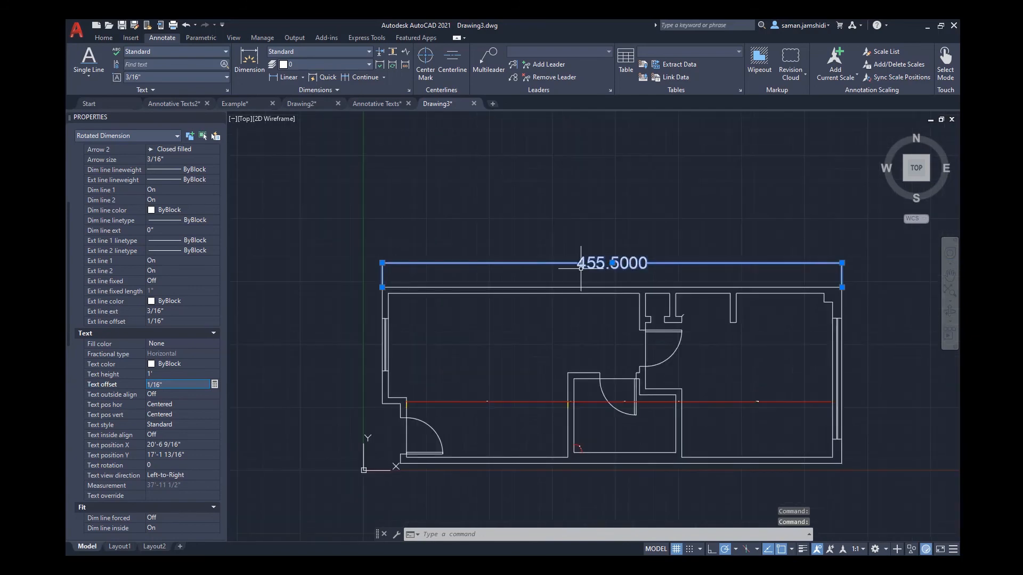
{"action": "key", "text": "Escape"}
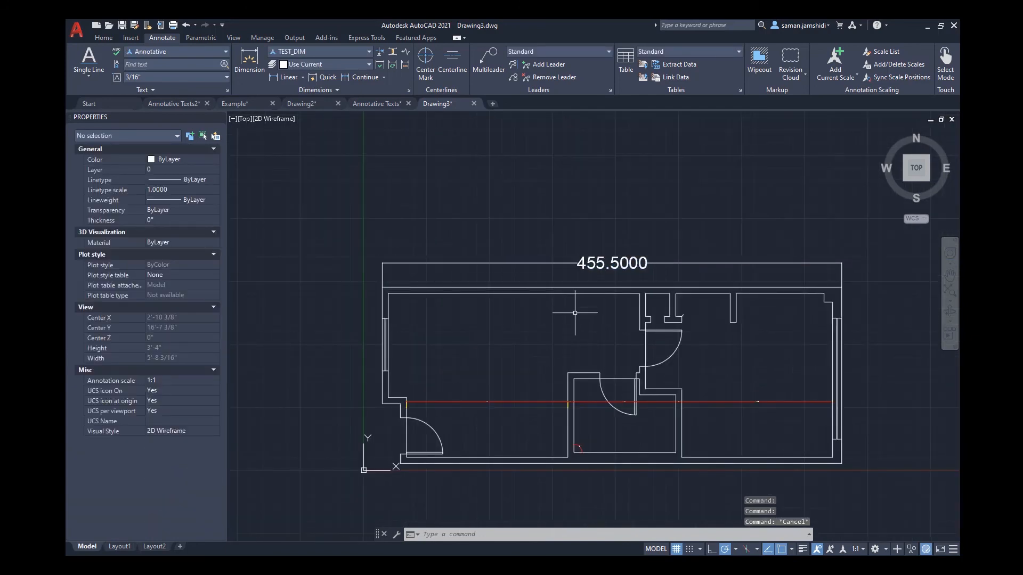